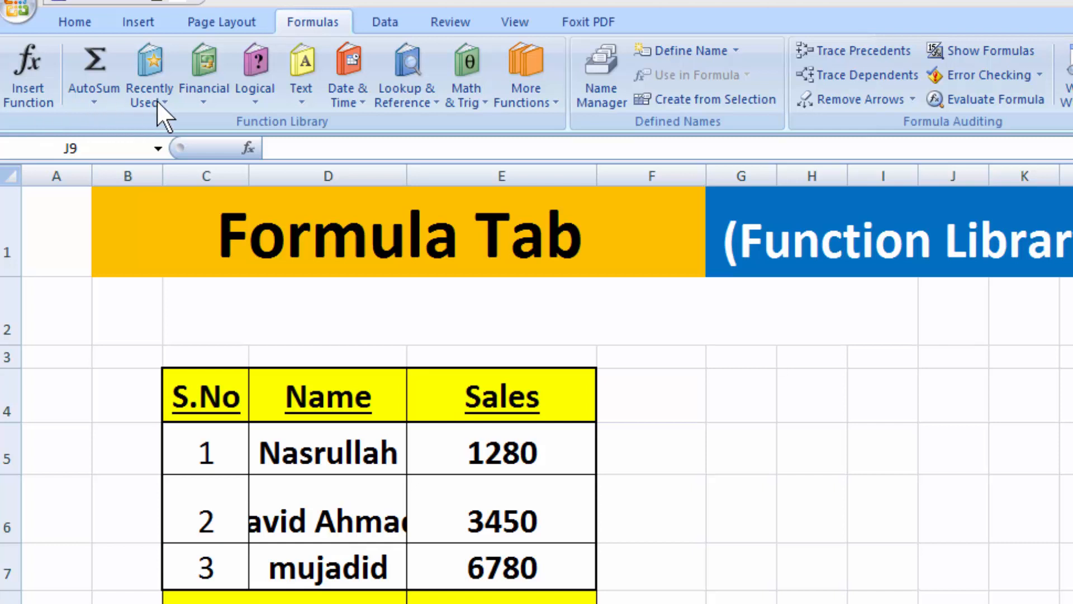
# Browse the Financial, Logical, Text, Date & Time, Lookup & Reference and Math & Trig function lists
pyautogui.click(202, 103)
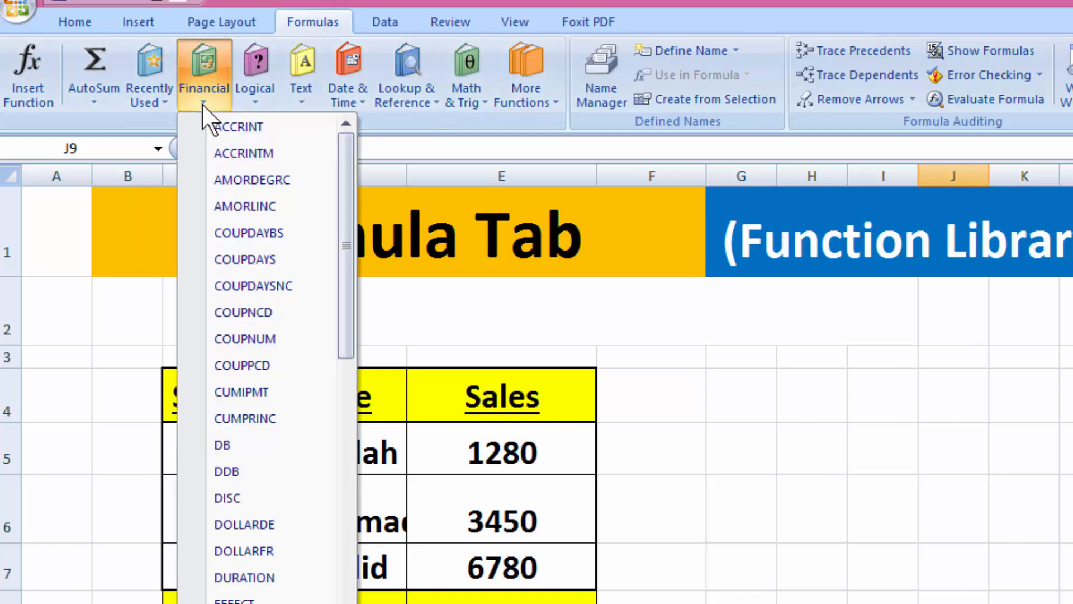
pyautogui.click(203, 103)
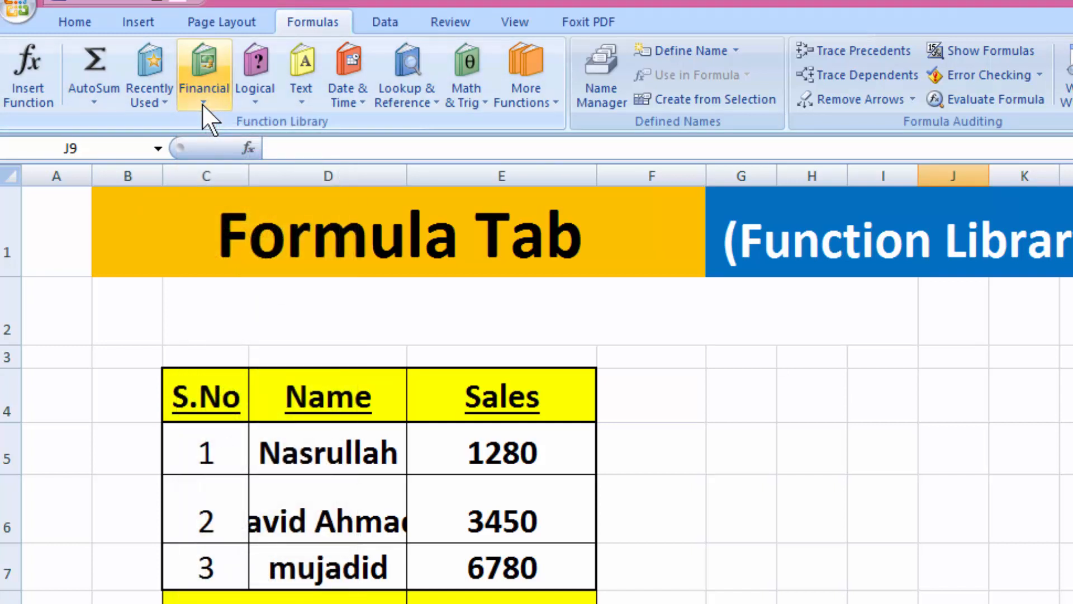
pyautogui.click(252, 105)
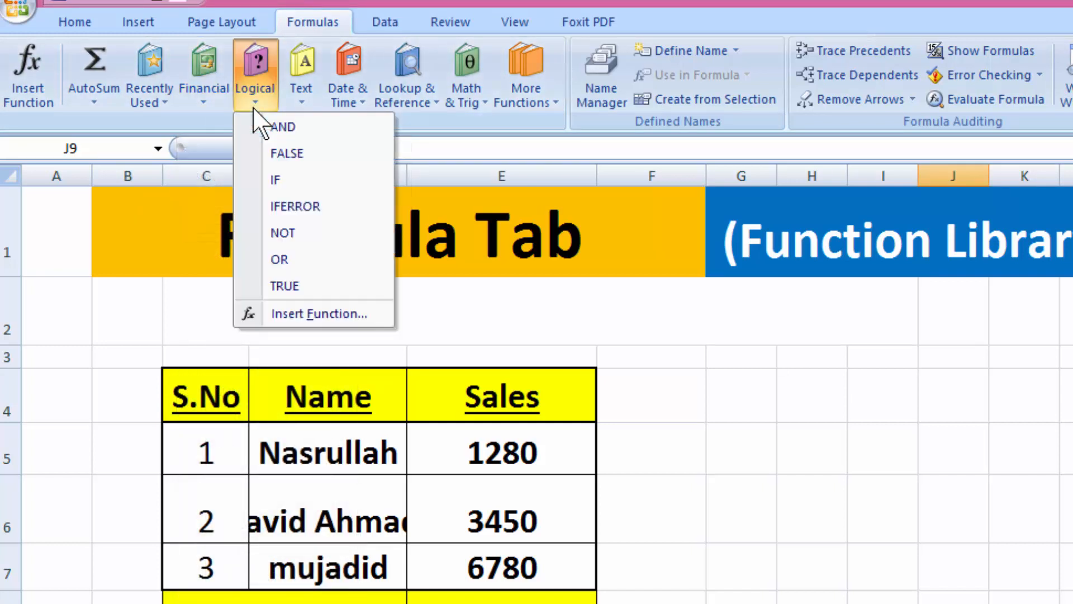
pyautogui.click(253, 106)
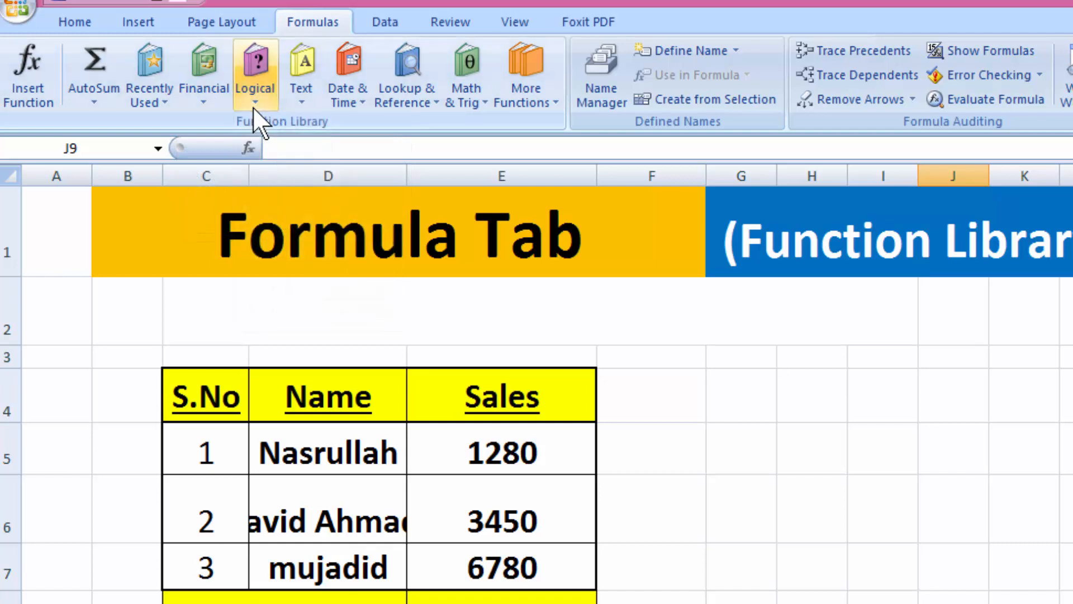
pyautogui.click(303, 99)
pyautogui.click(305, 100)
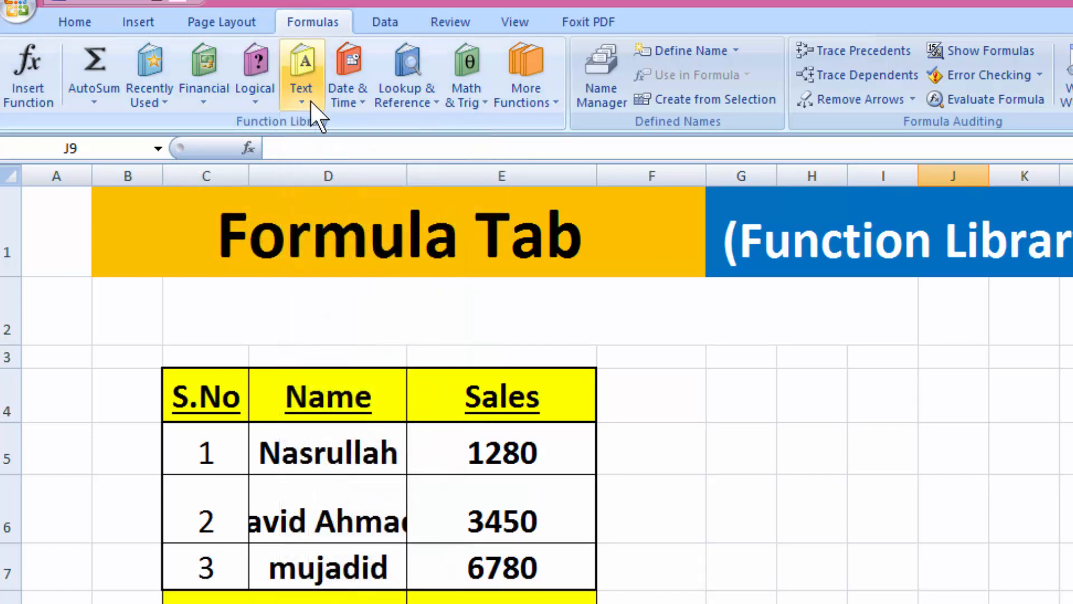
pyautogui.click(358, 99)
pyautogui.click(358, 99)
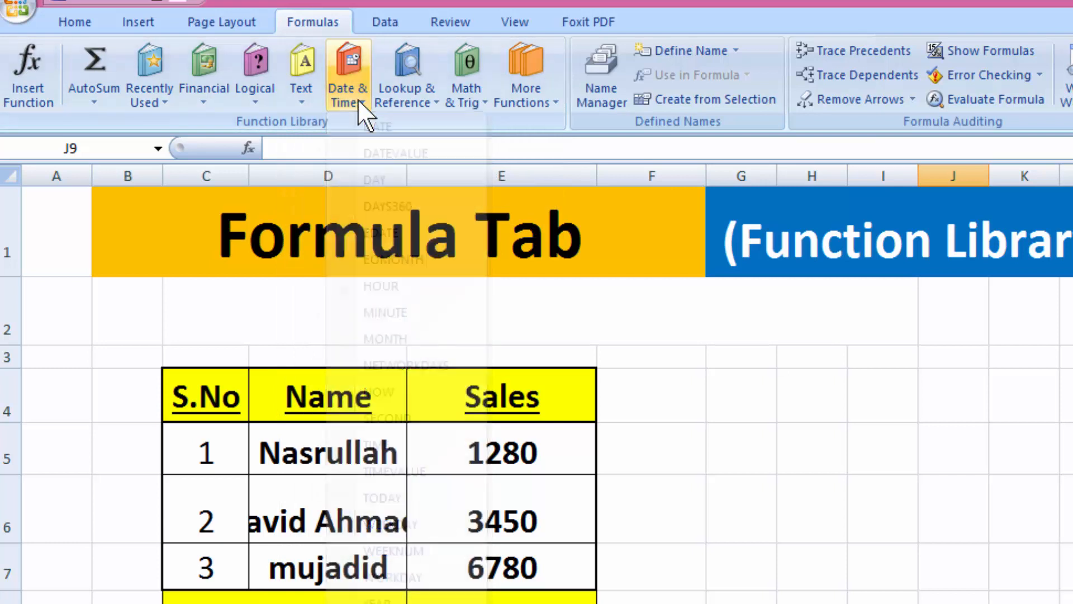
pyautogui.click(421, 105)
pyautogui.click(430, 107)
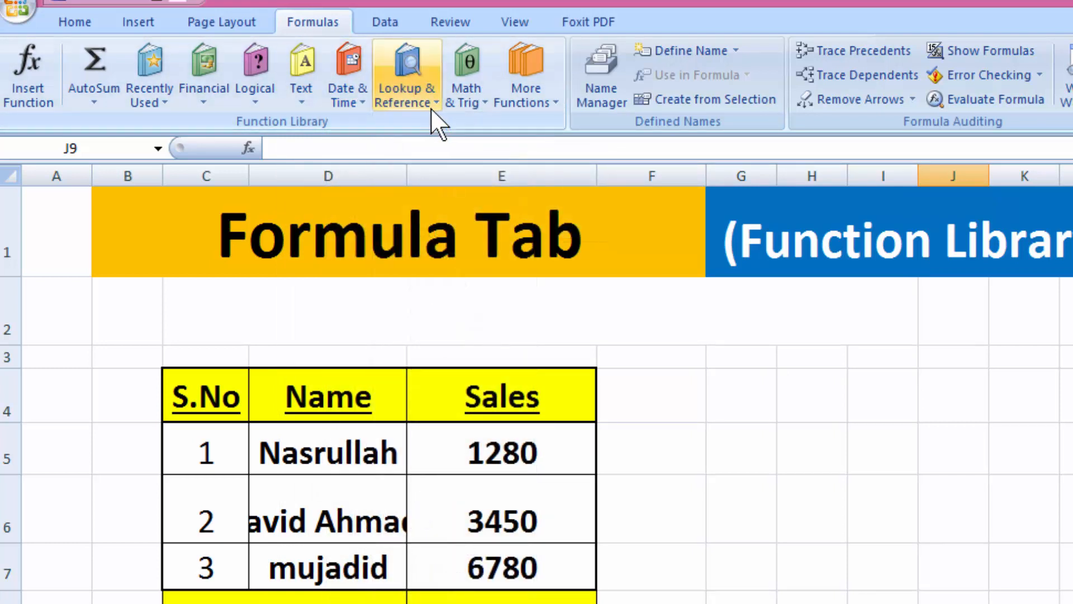
pyautogui.click(484, 106)
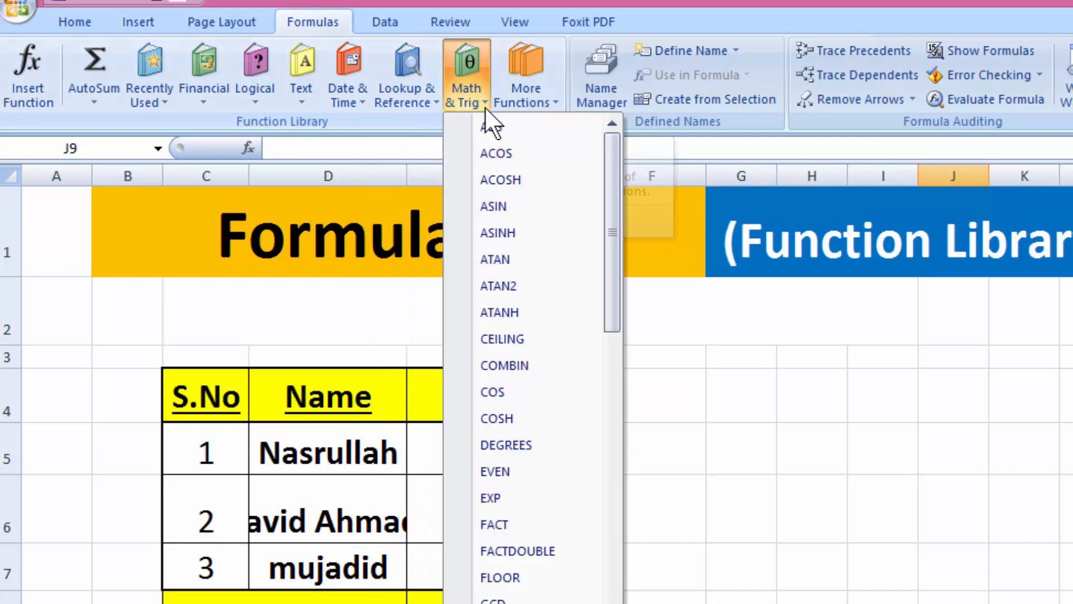
pyautogui.click(485, 106)
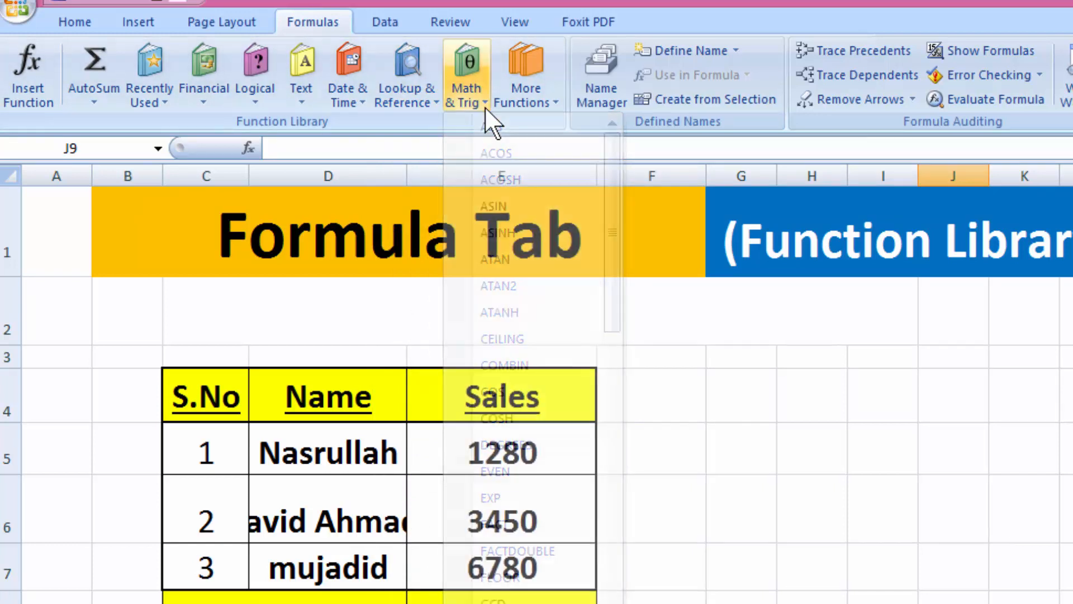
# Look through the More Functions categories, then subscribe to the tutorial's YouTube channel
pyautogui.click(558, 106)
pyautogui.moveTo(566, 129)
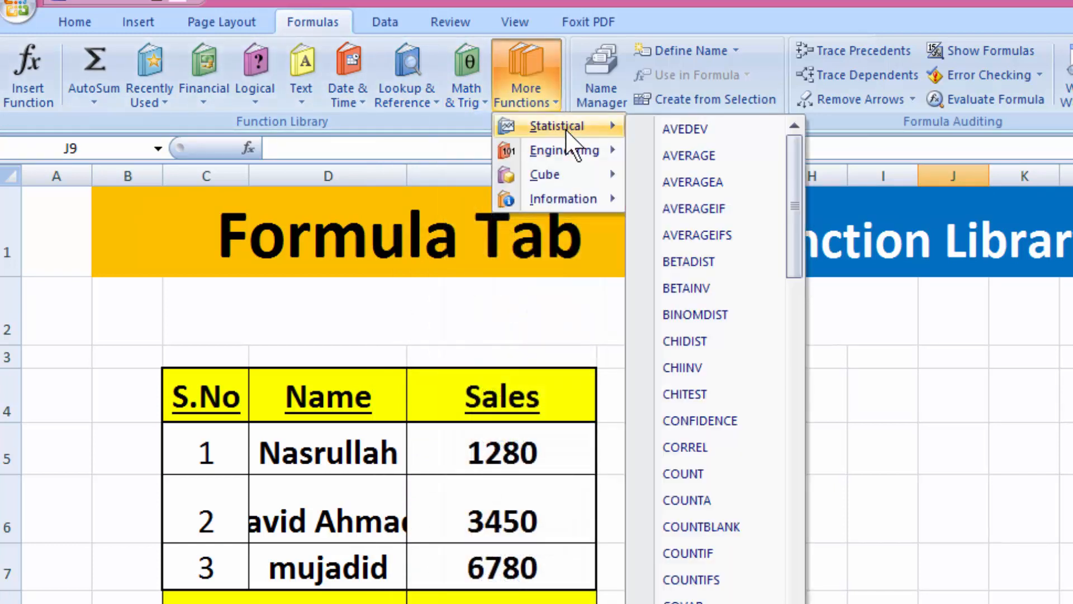
pyautogui.moveTo(606, 181)
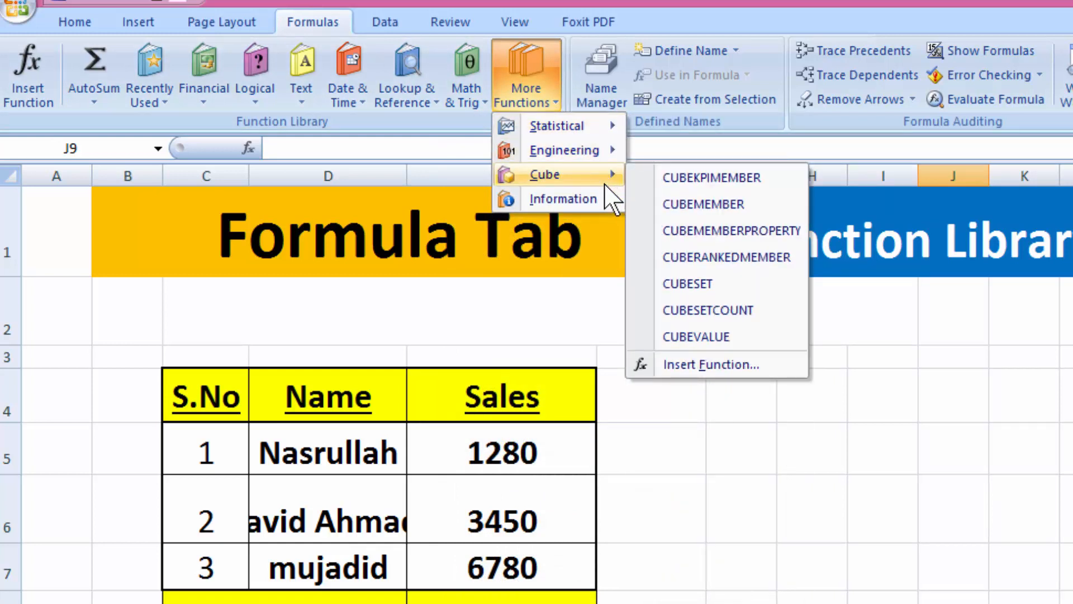
pyautogui.moveTo(597, 201)
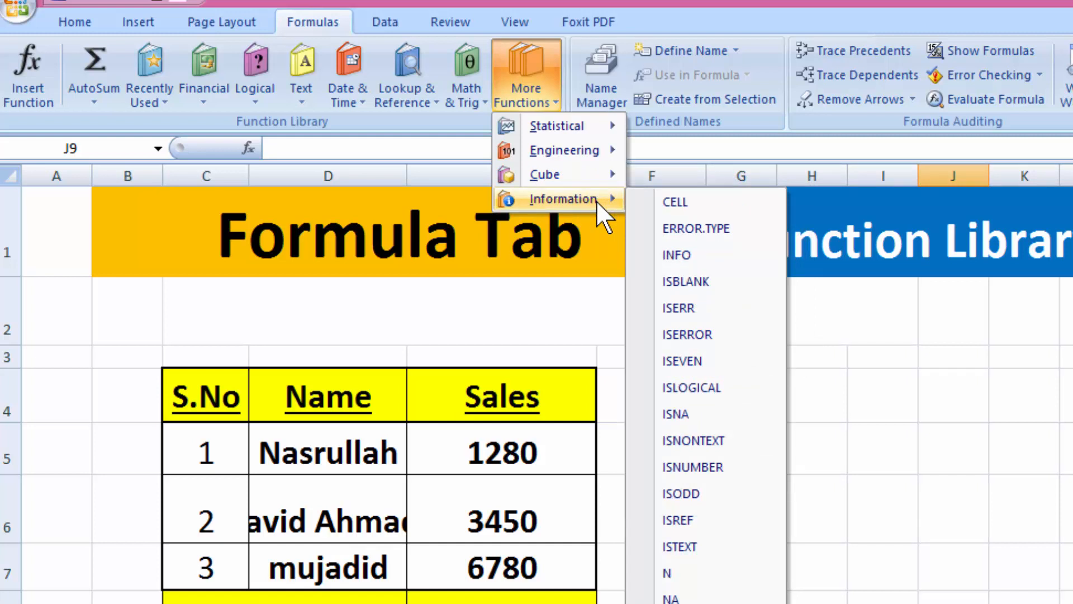
pyautogui.click(600, 296)
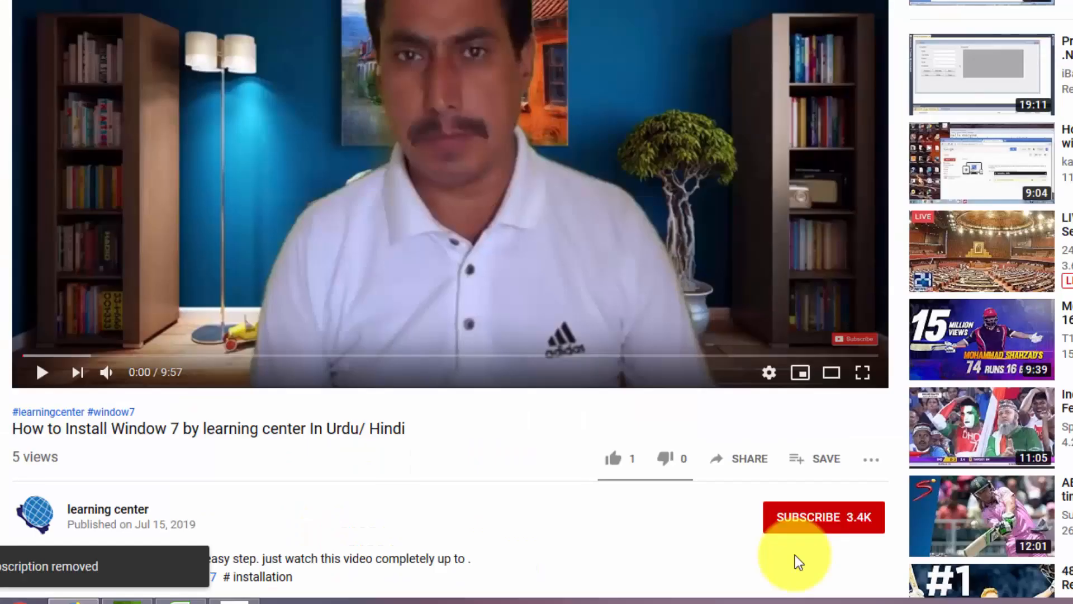
pyautogui.click(803, 517)
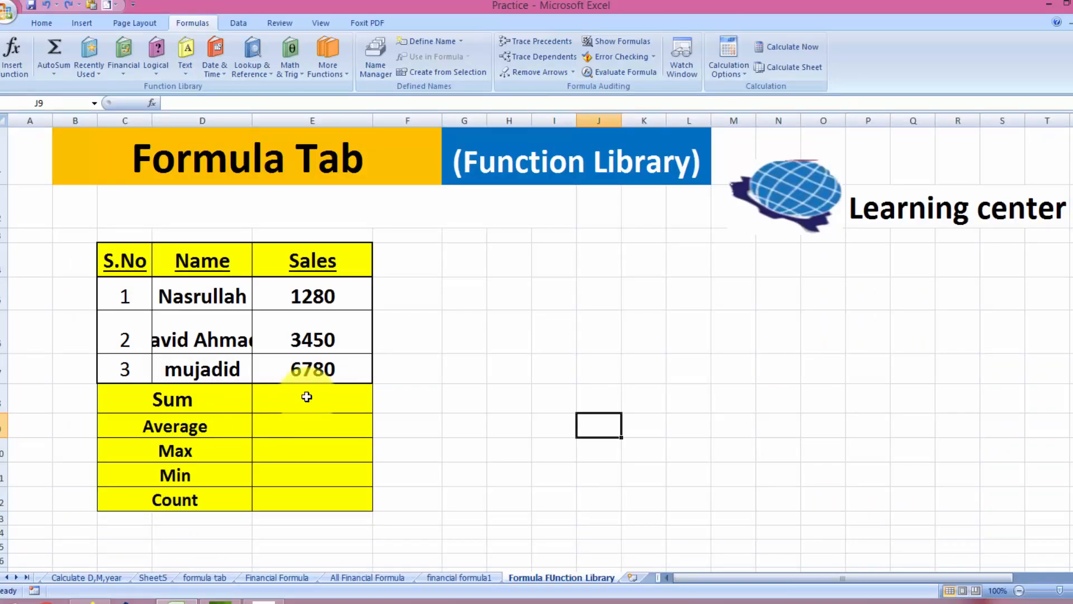
pyautogui.click(307, 397)
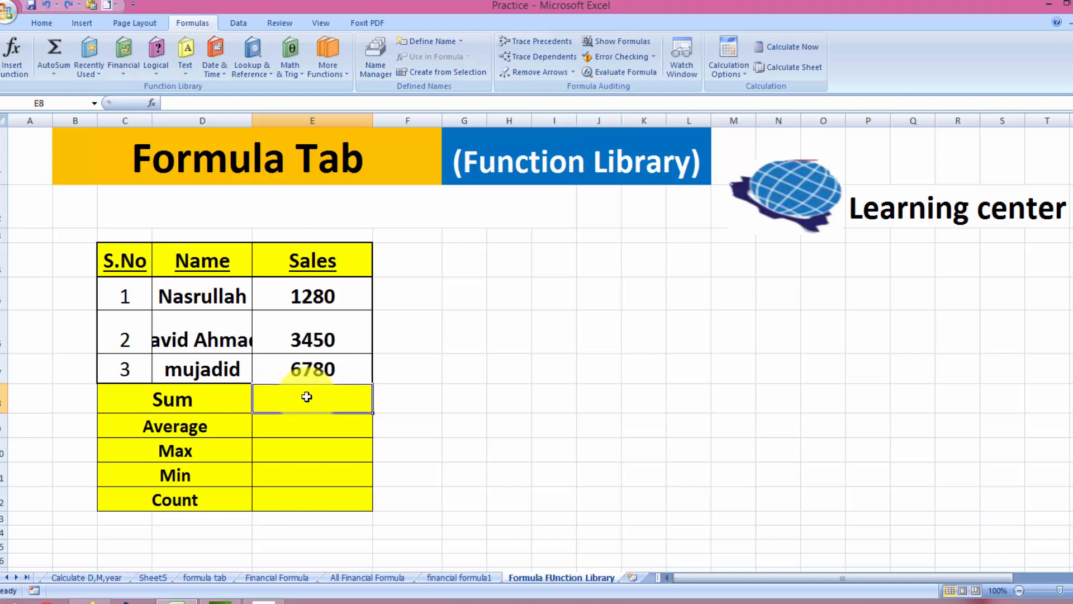
pyautogui.write('=sum')
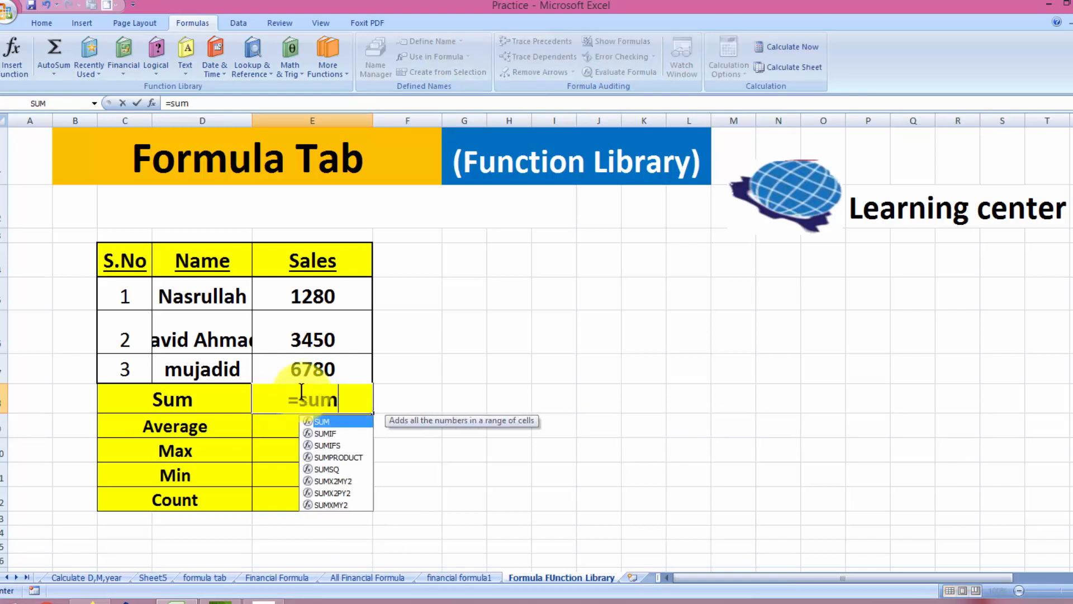
pyautogui.write('*')
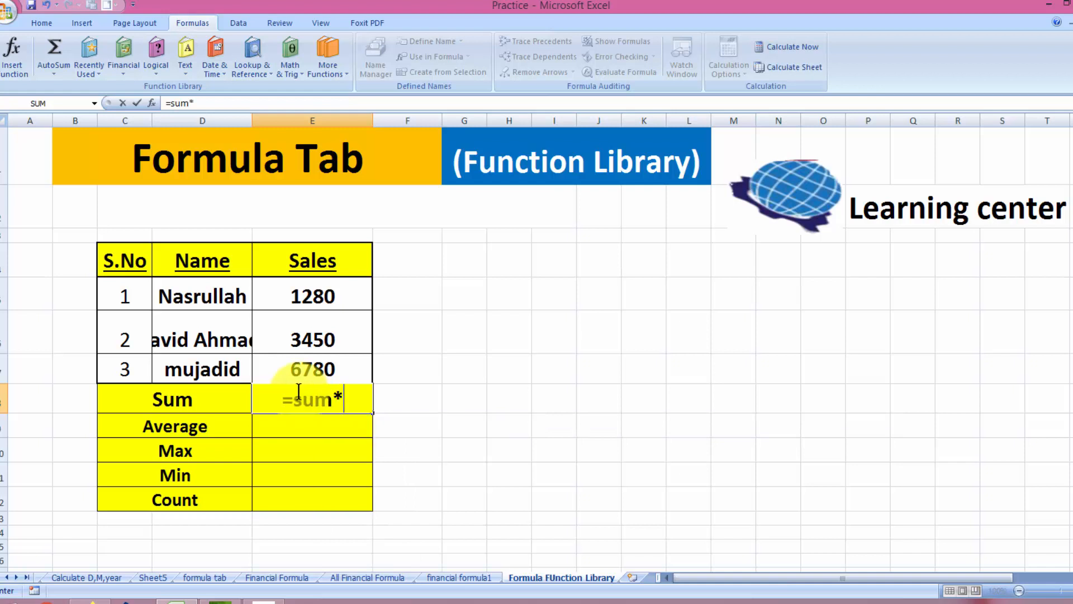
pyautogui.press('BackSpace')
pyautogui.write('(')
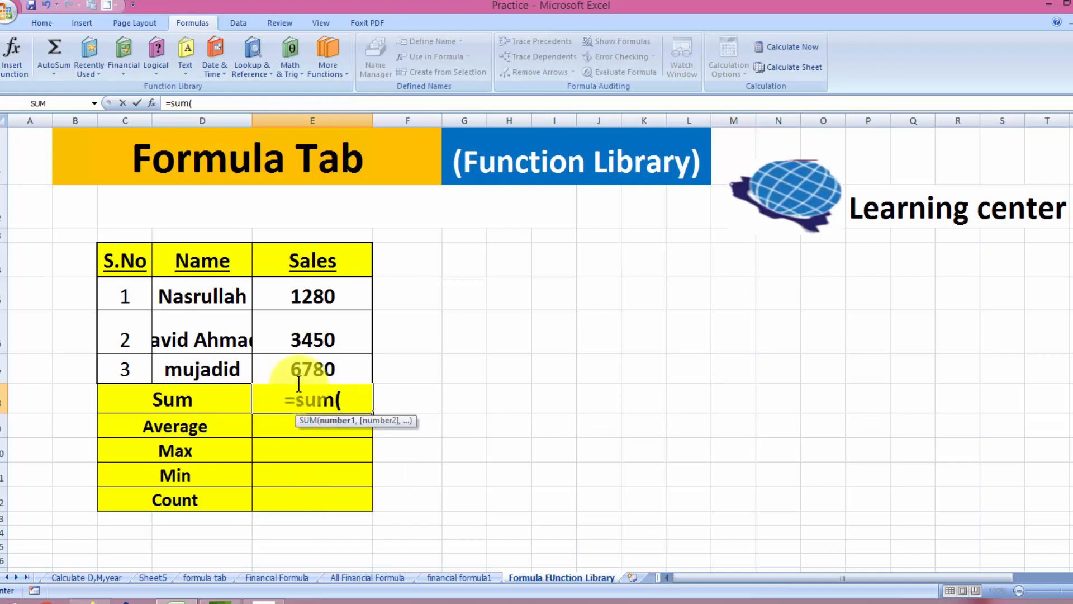
pyautogui.click(321, 296)
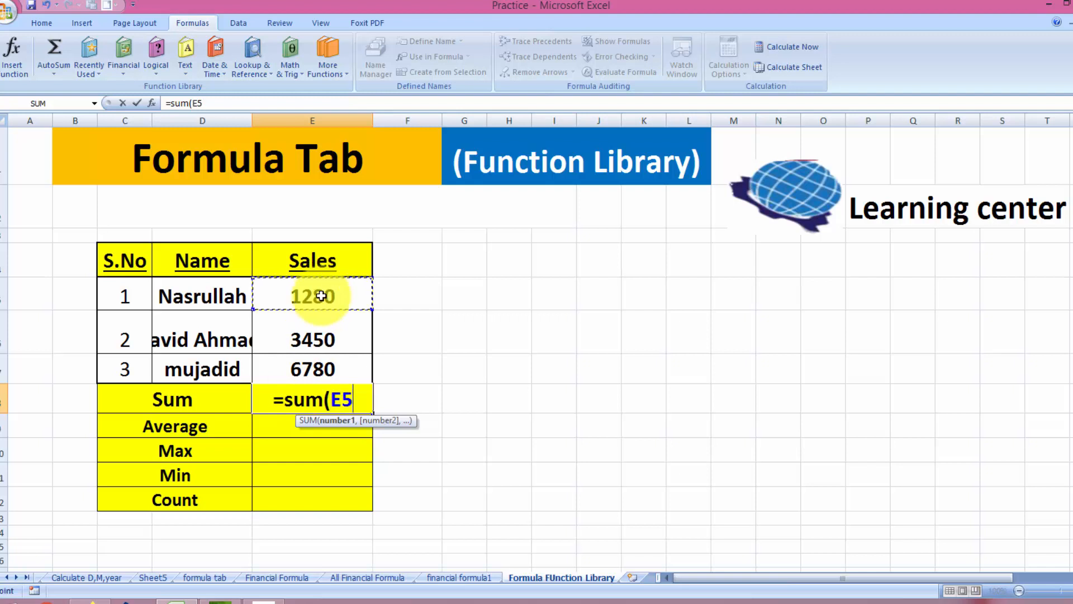
pyautogui.moveTo(321, 296); pyautogui.dragTo(325, 364)
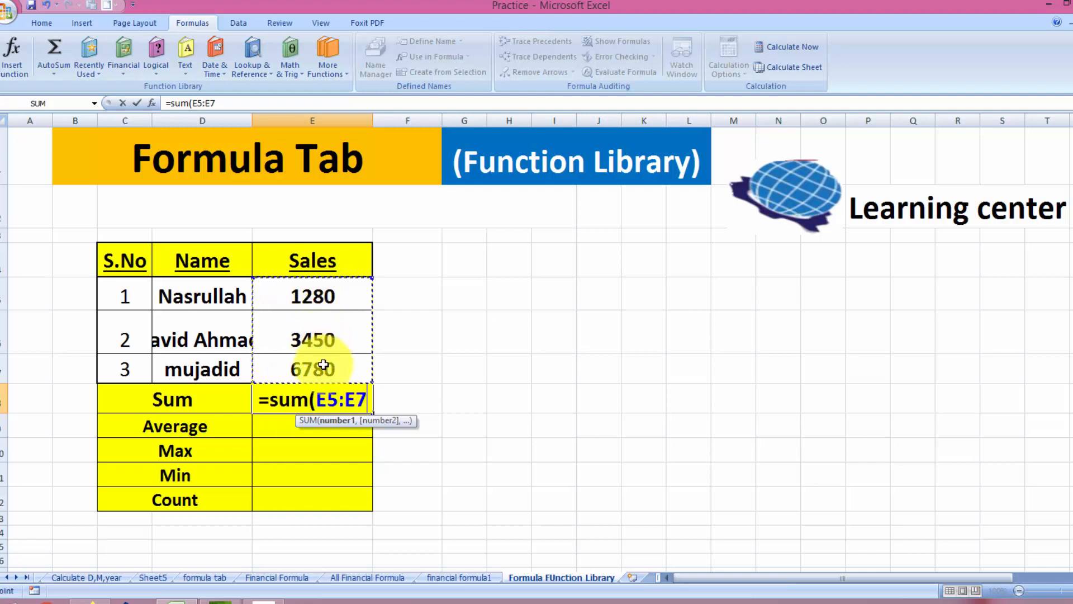
pyautogui.write(')')
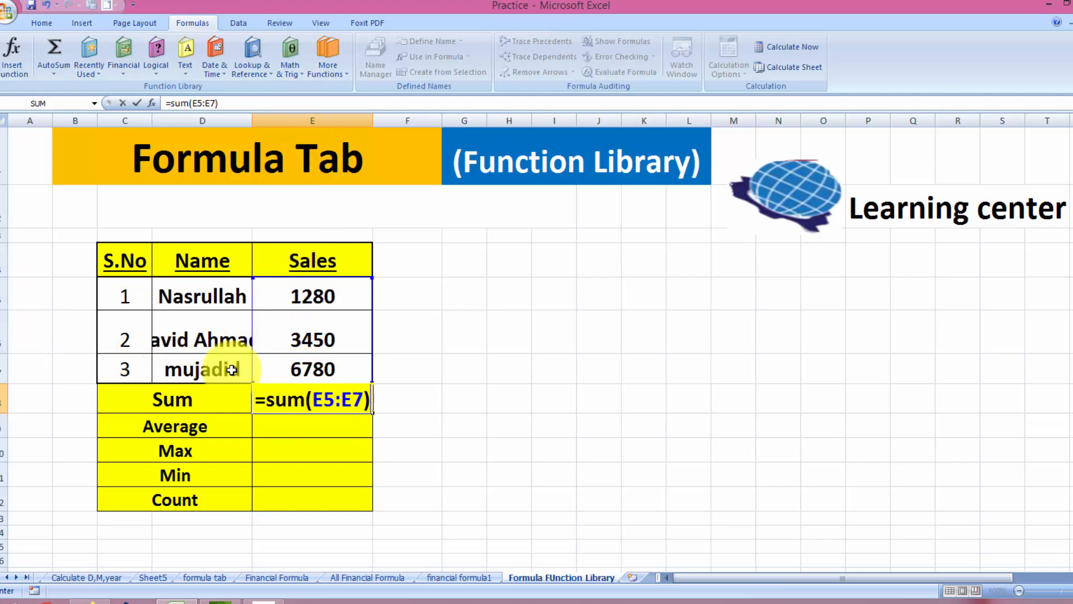
pyautogui.press('Return')
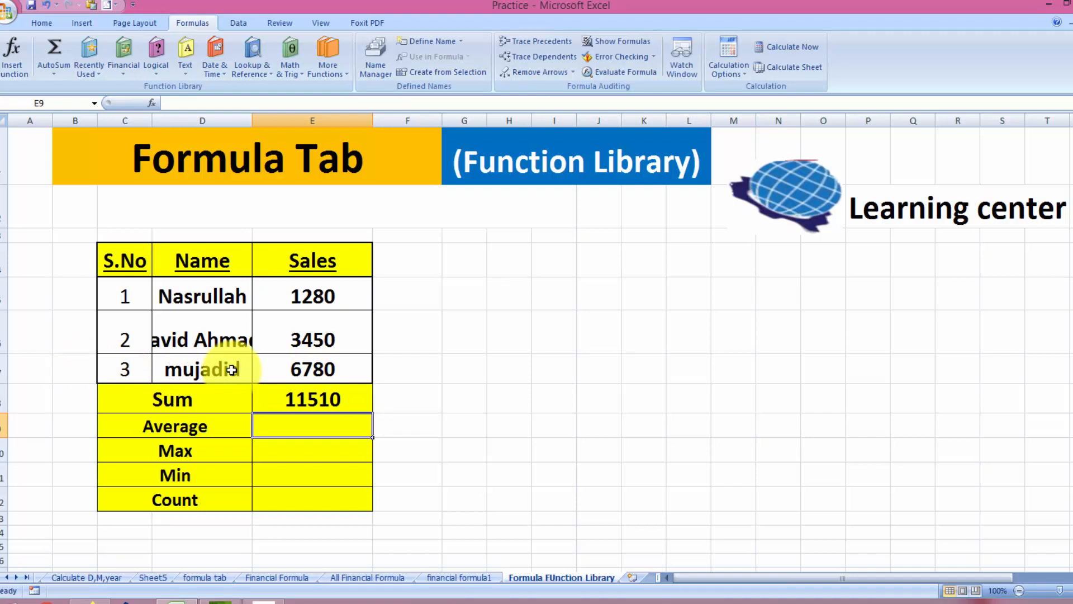
pyautogui.hotkey('ctrl', 'z')
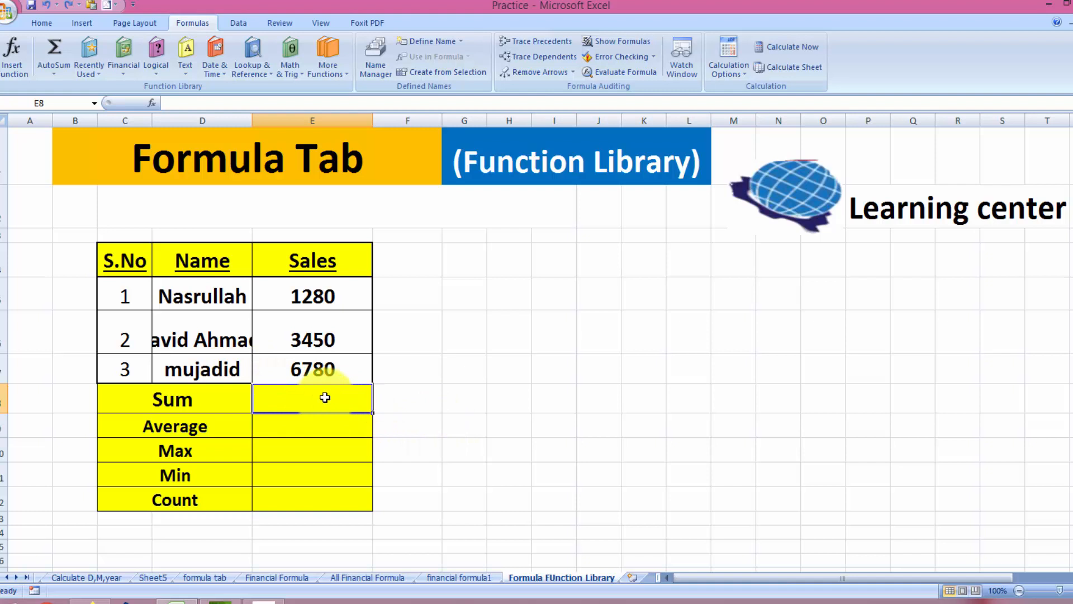
# Enter =SUM(E5:E7) in E8 through the Insert Function search, giving the Sales total 11510
pyautogui.click(9, 76)
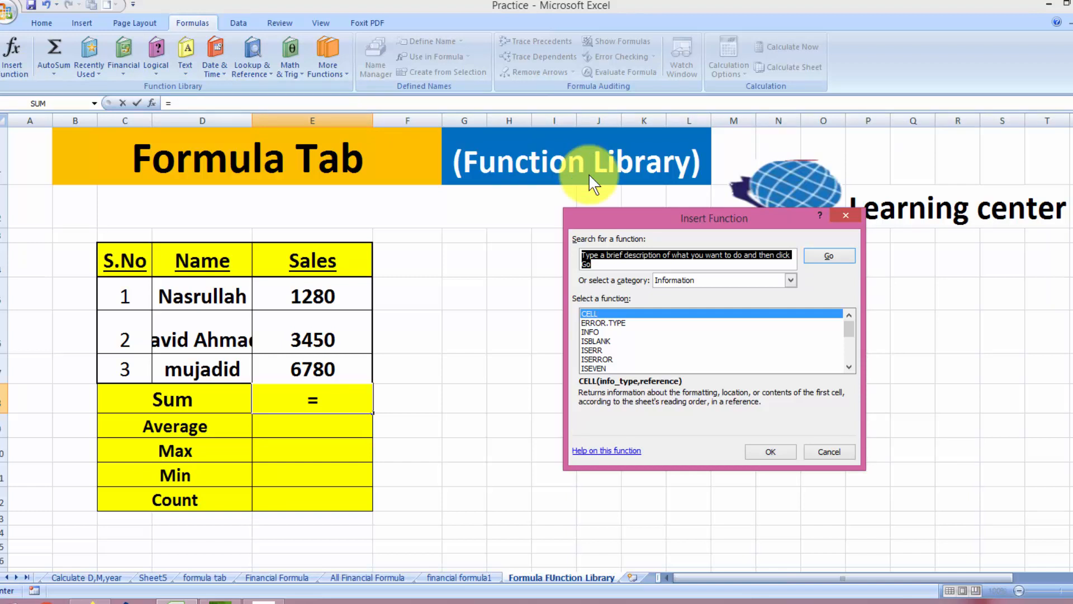
pyautogui.write('sum')
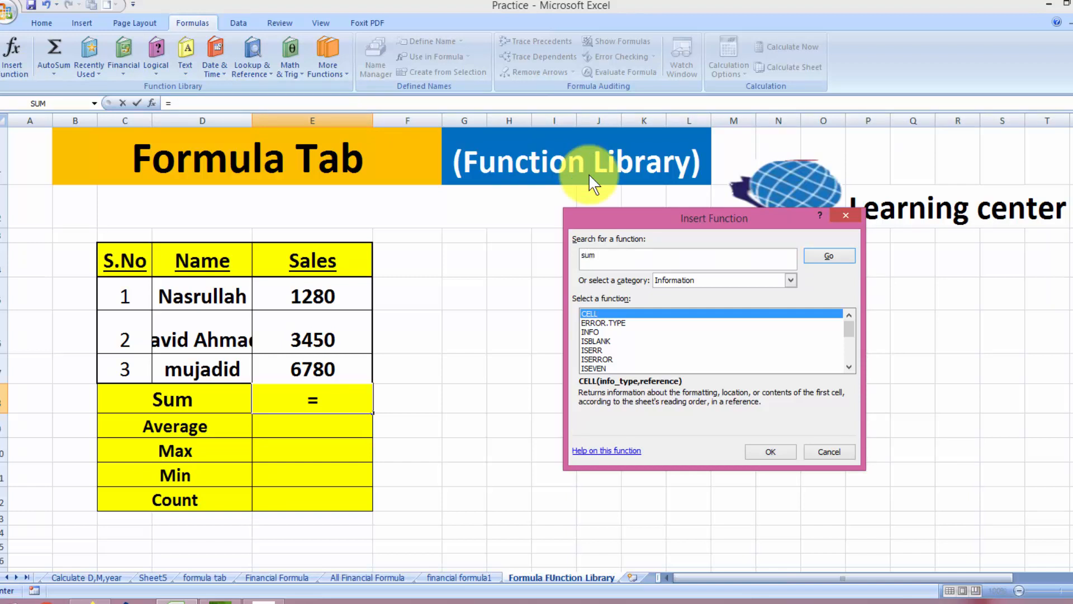
pyautogui.click(830, 256)
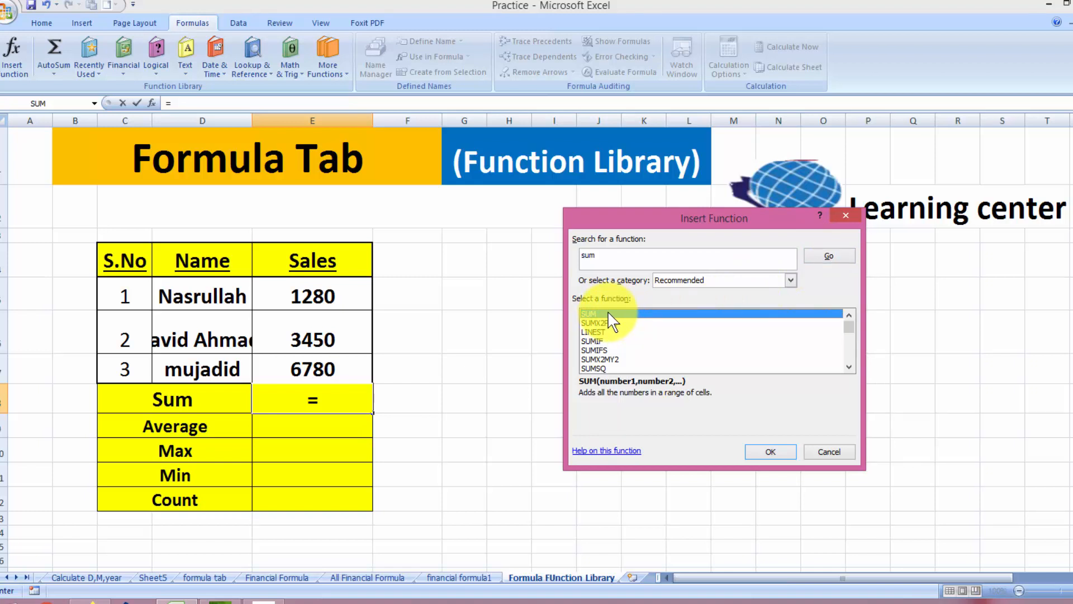
pyautogui.click(775, 453)
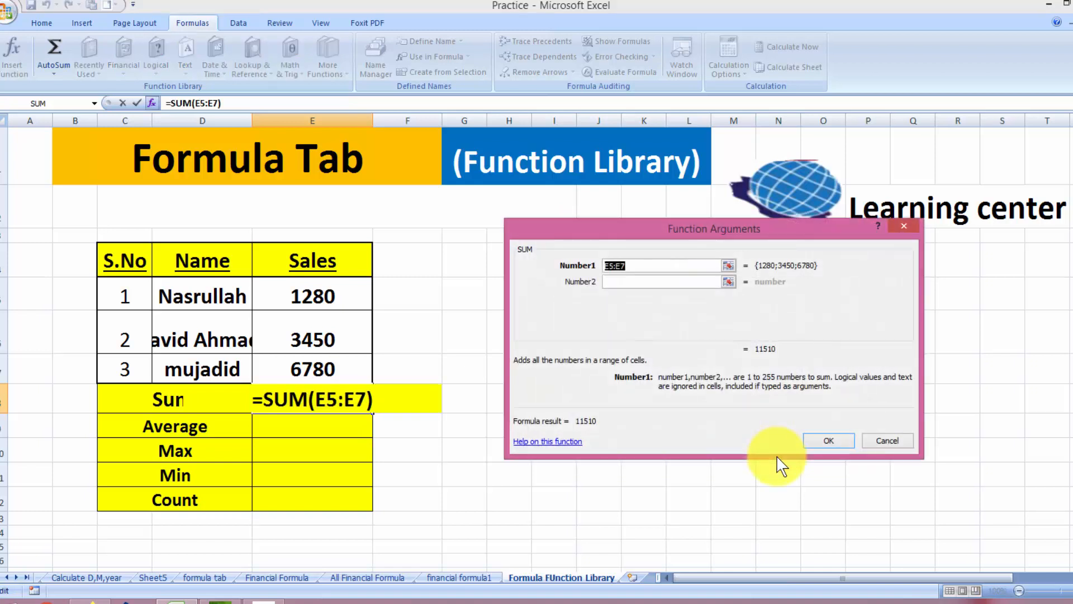
pyautogui.click(674, 265)
pyautogui.press('BackSpace')
pyautogui.press('BackSpace')
pyautogui.press('BackSpace')
pyautogui.press('BackSpace')
pyautogui.press('BackSpace')
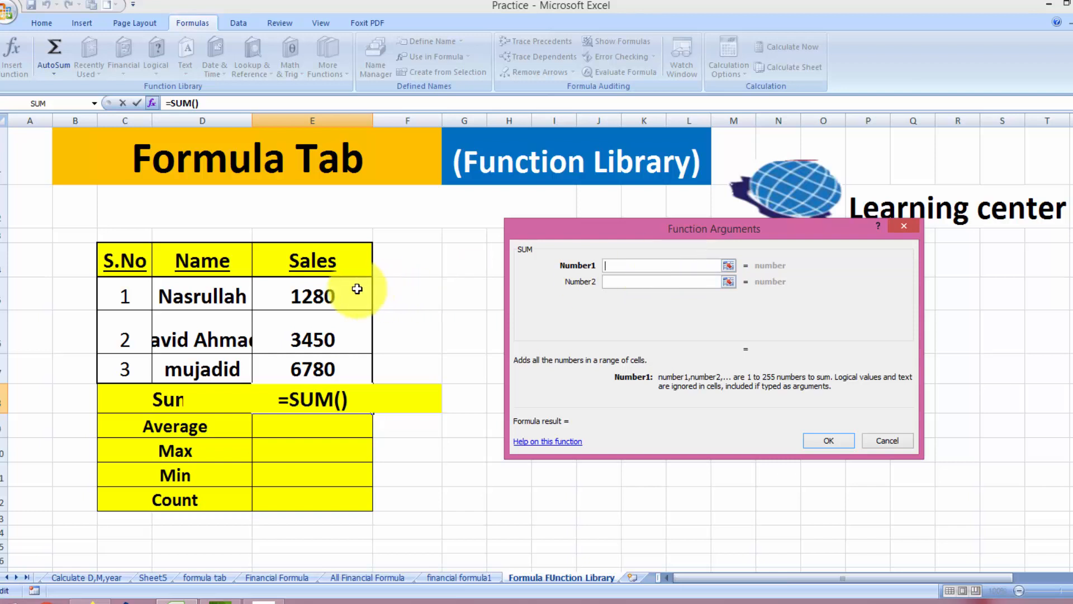
pyautogui.moveTo(352, 289); pyautogui.dragTo(348, 359)
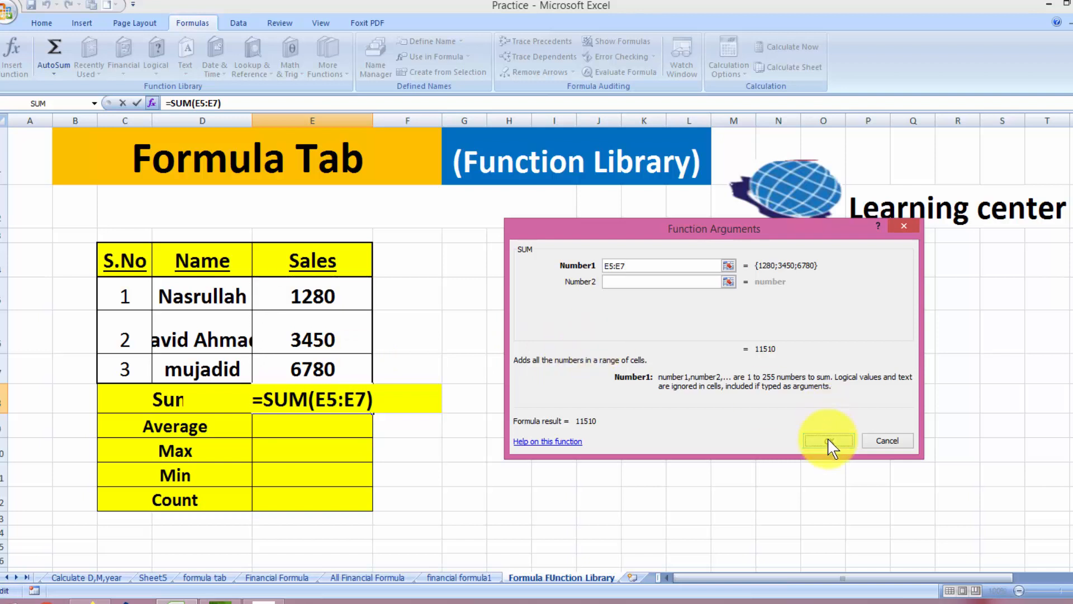
pyautogui.click(828, 440)
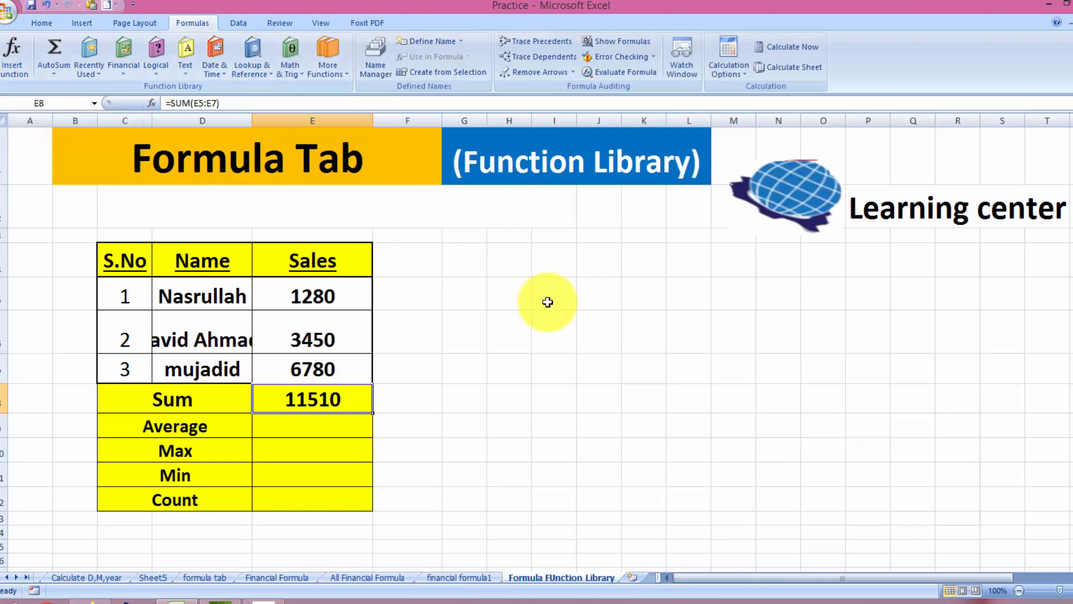
pyautogui.click(291, 426)
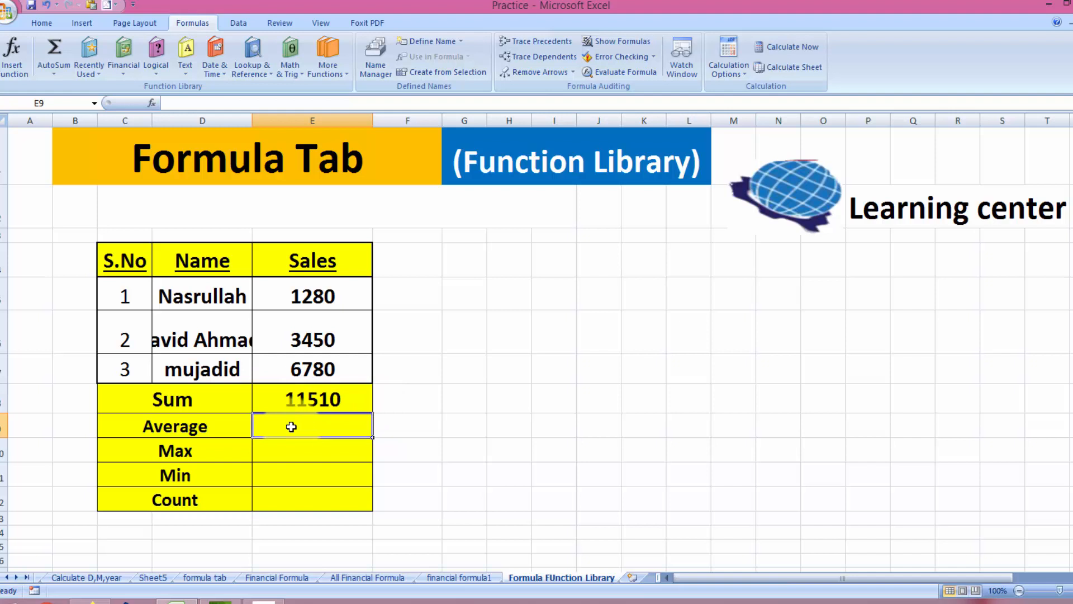
# Enter =AVERAGE(E5:E7) in E9 through the Function Arguments dialog, showing 3836.666667
pyautogui.click(24, 72)
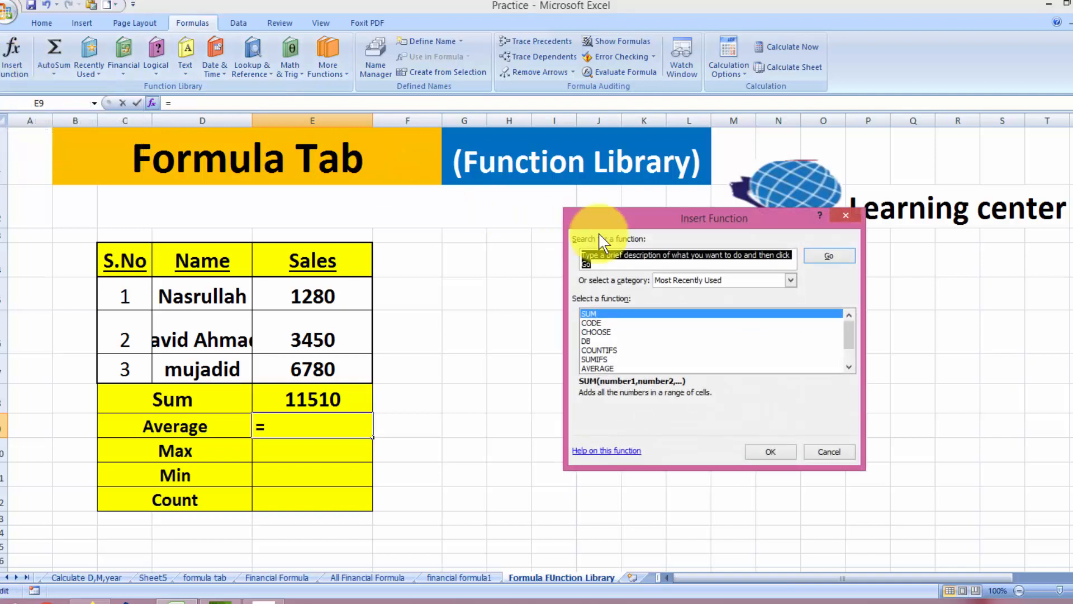
pyautogui.write('a')
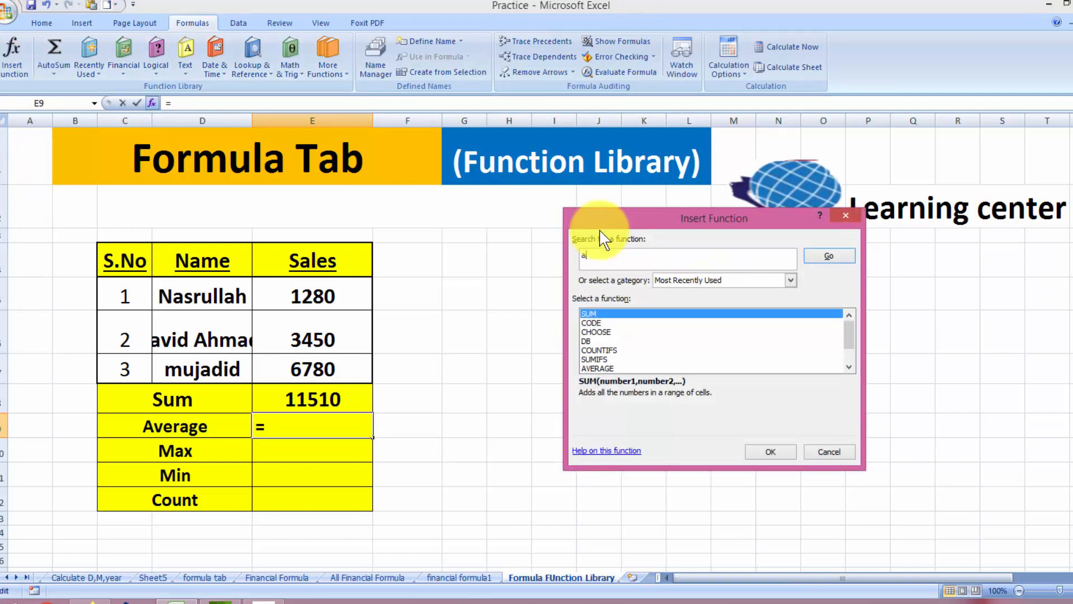
pyautogui.write('verage')
pyautogui.click(831, 257)
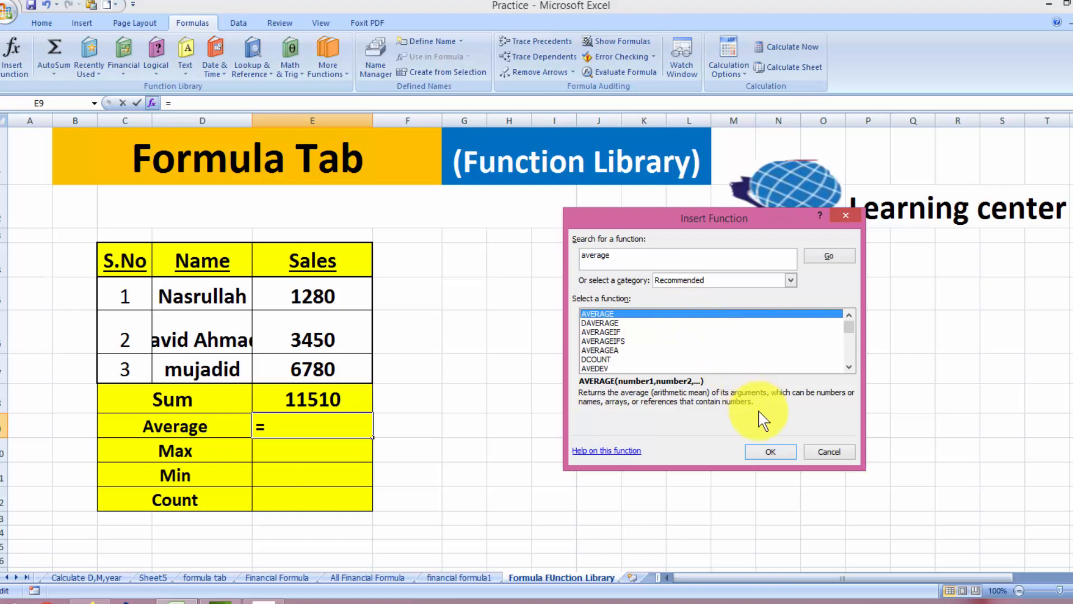
pyautogui.click(772, 449)
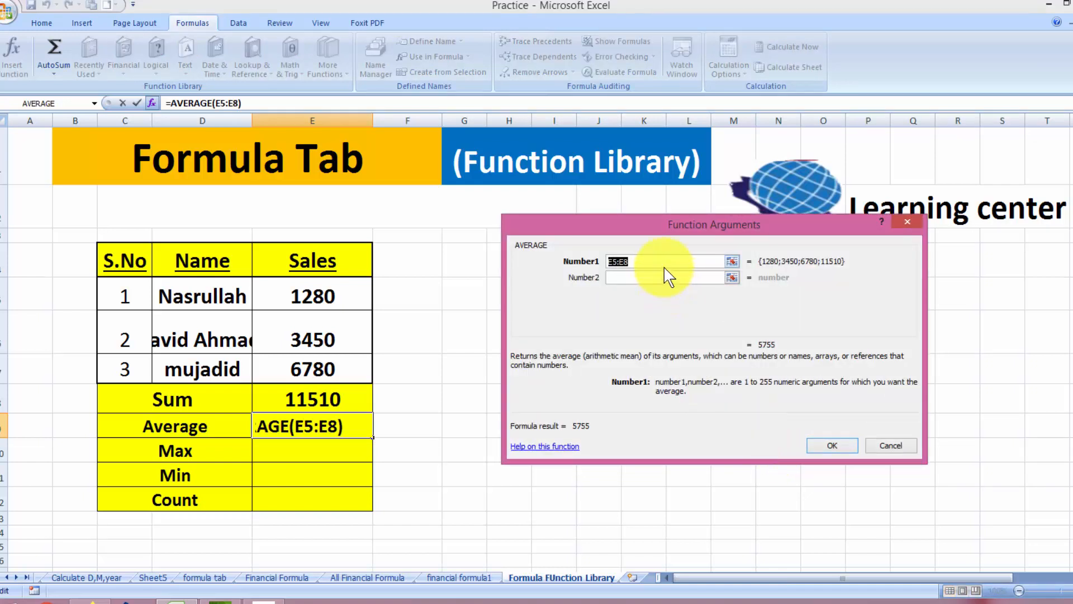
pyautogui.press('BackSpace')
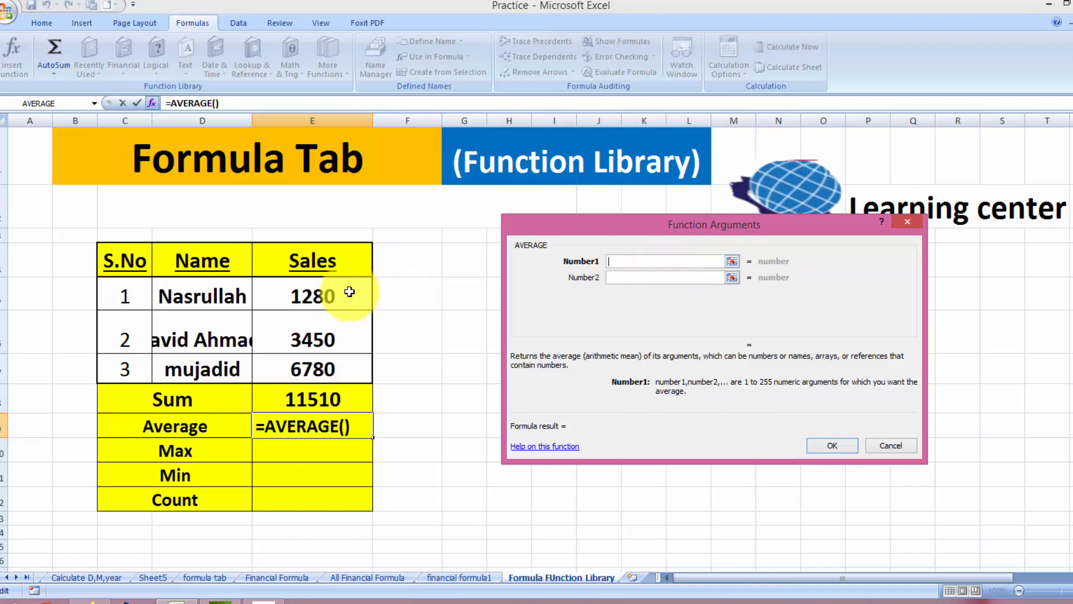
pyautogui.moveTo(348, 293); pyautogui.dragTo(345, 360)
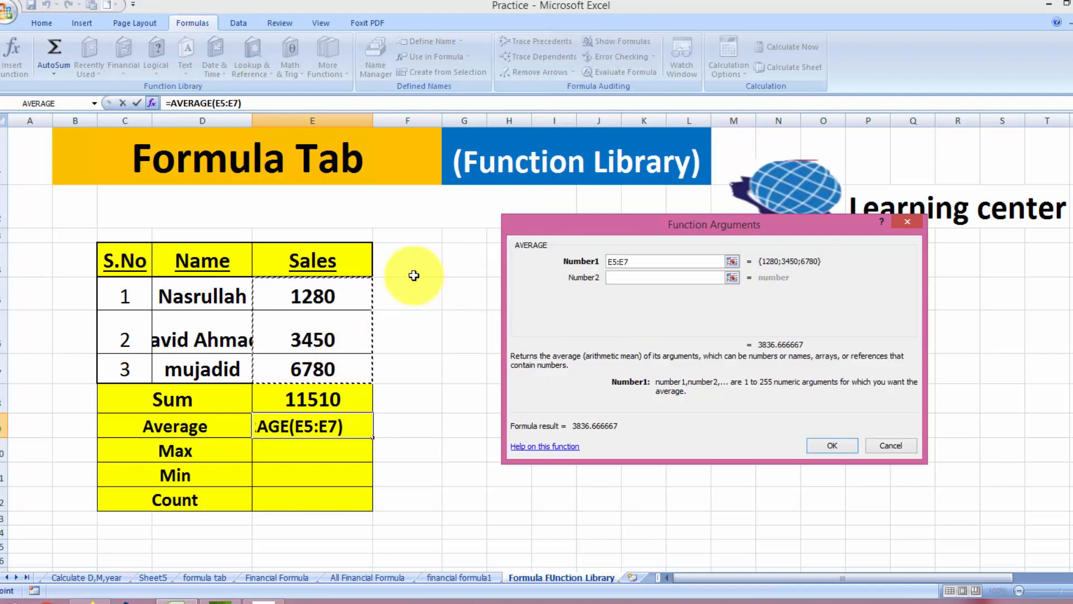
pyautogui.click(831, 445)
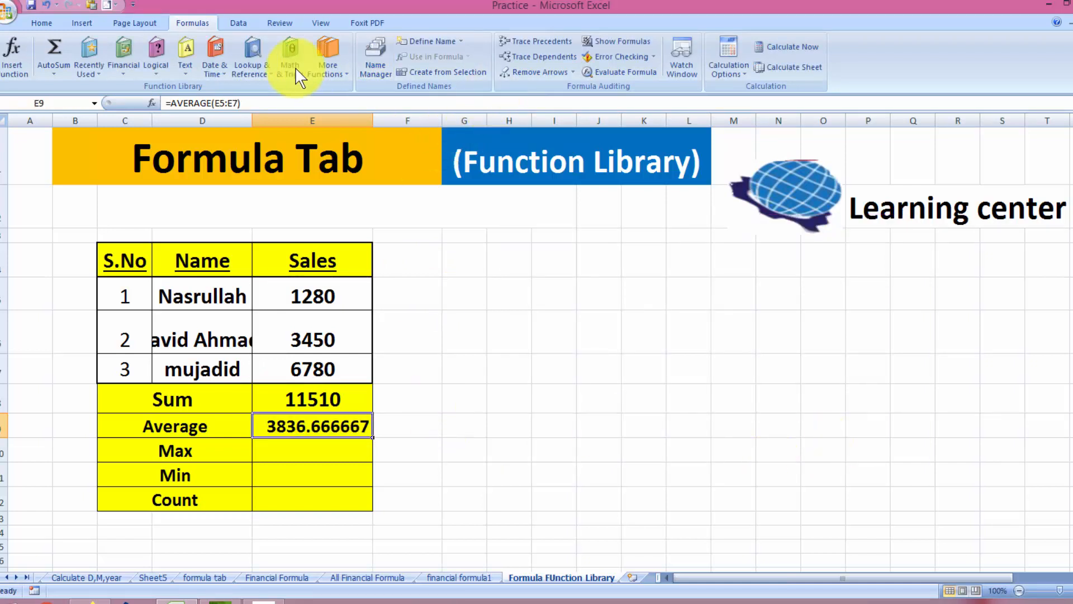
pyautogui.click(41, 23)
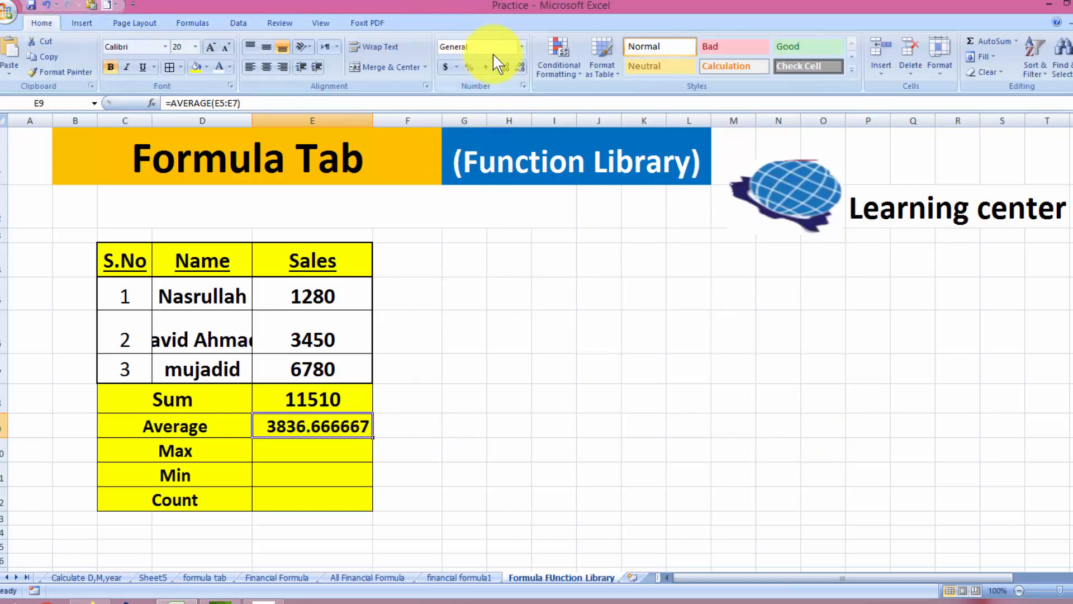
# Use Decrease Decimal repeatedly so the E9 average displays as 3836.7
pyautogui.click(519, 67)
pyautogui.click(520, 67)
pyautogui.click(519, 67)
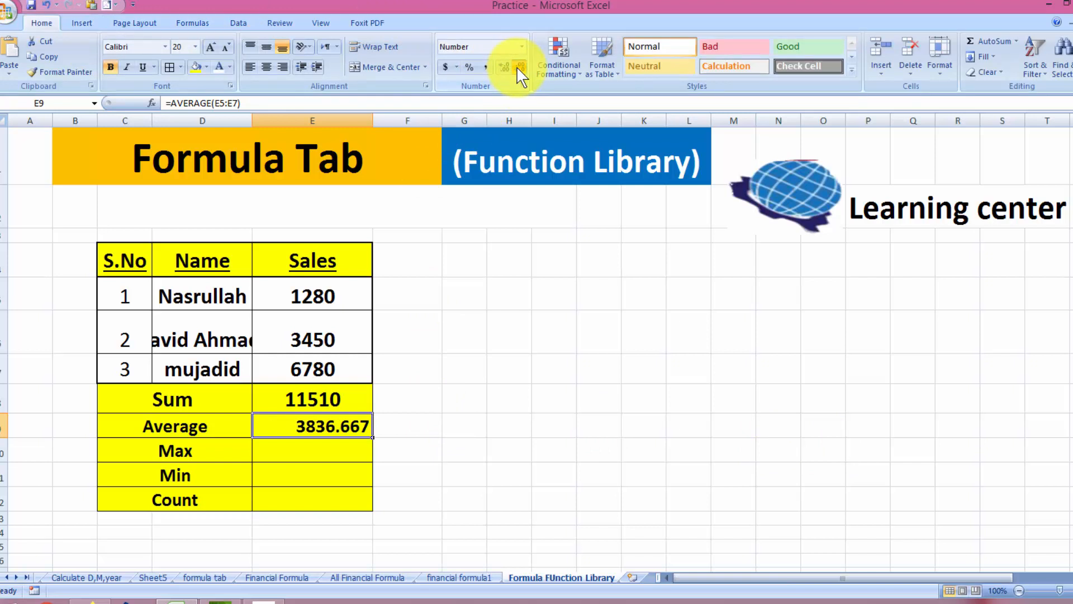
pyautogui.click(519, 67)
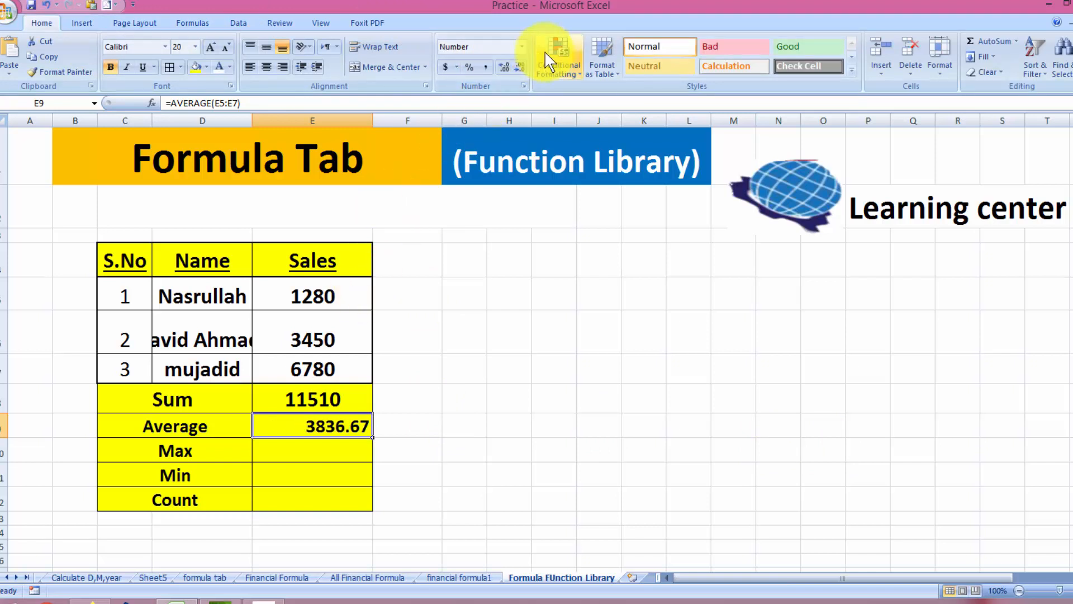
pyautogui.click(520, 67)
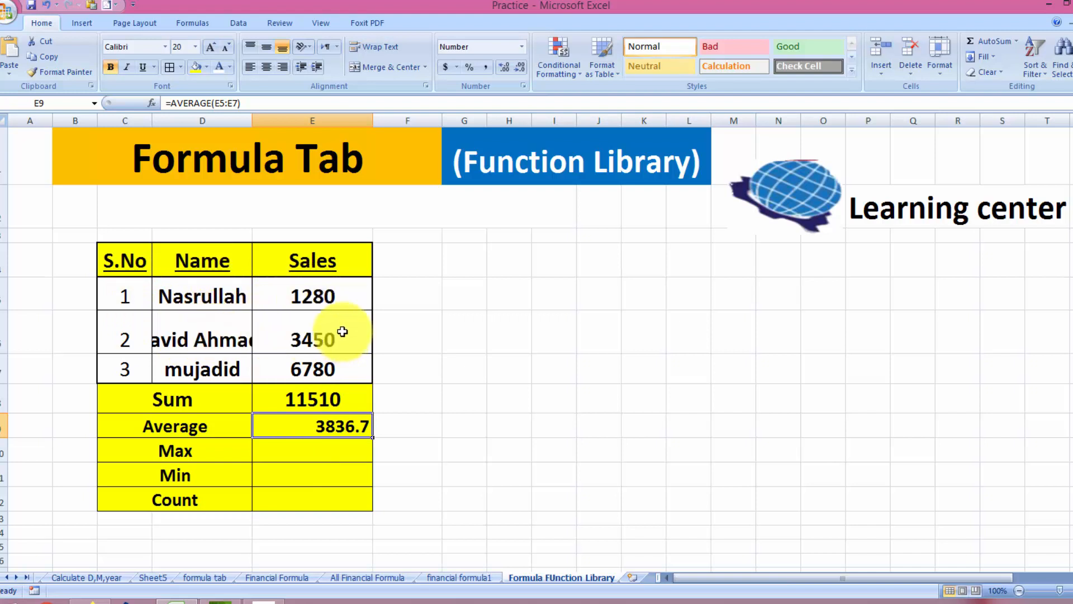
pyautogui.click(299, 446)
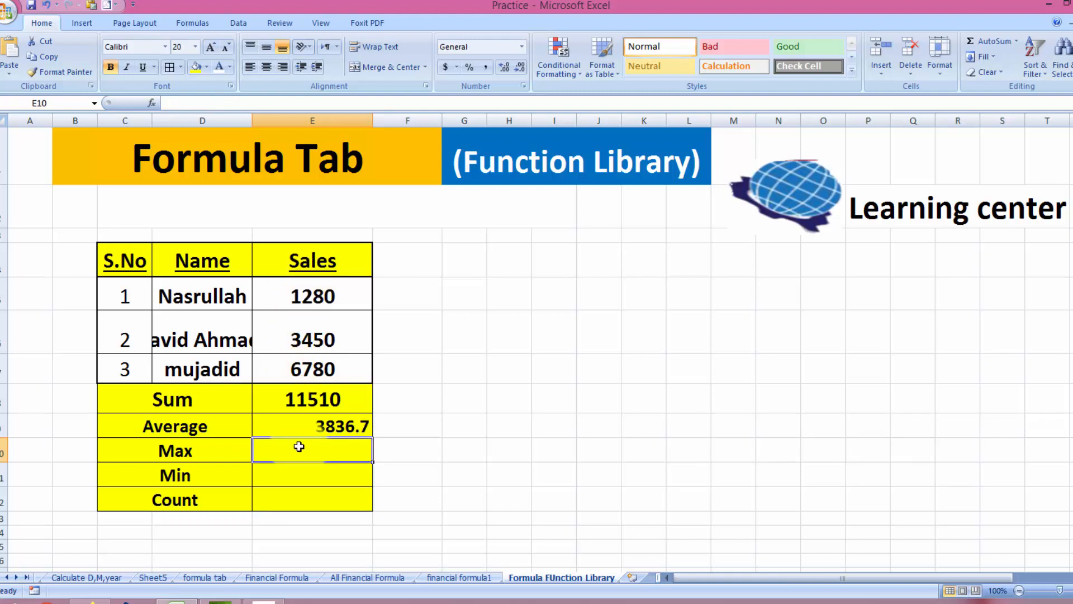
pyautogui.write('=m')
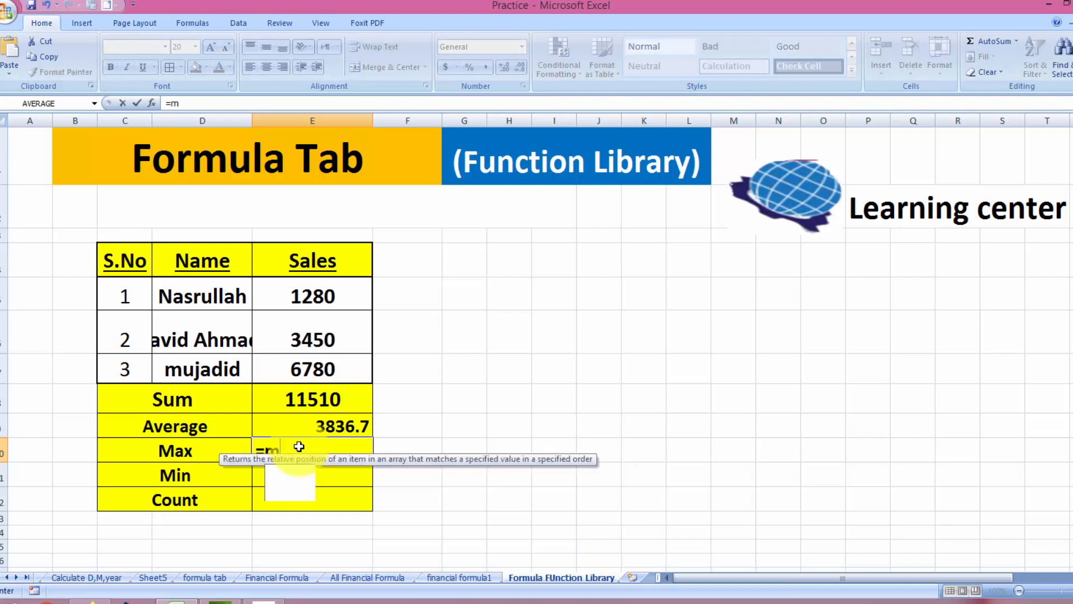
pyautogui.write('ax(')
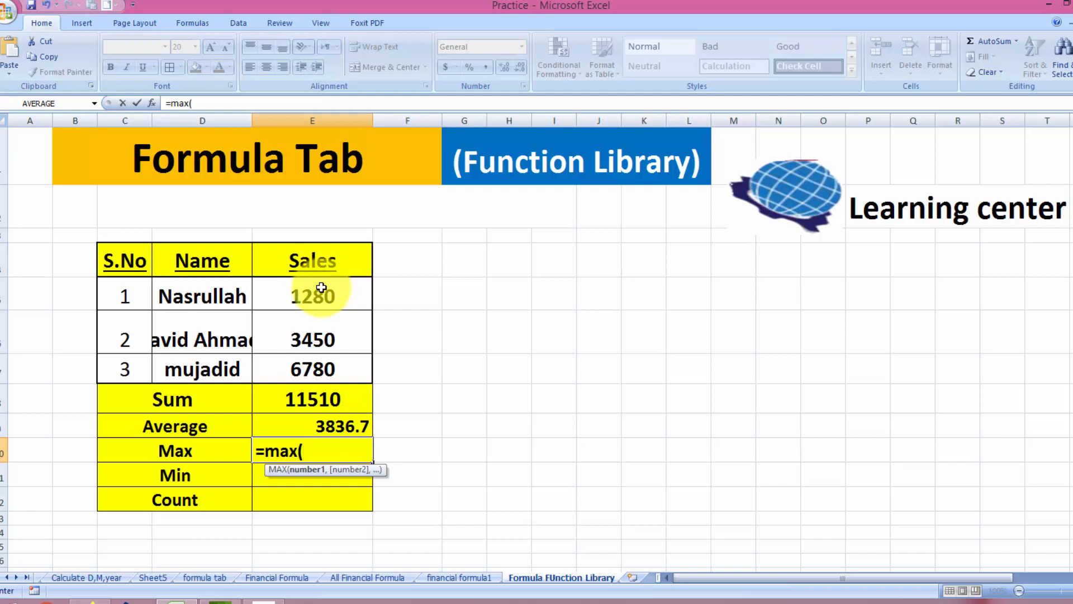
pyautogui.moveTo(321, 287); pyautogui.dragTo(311, 367)
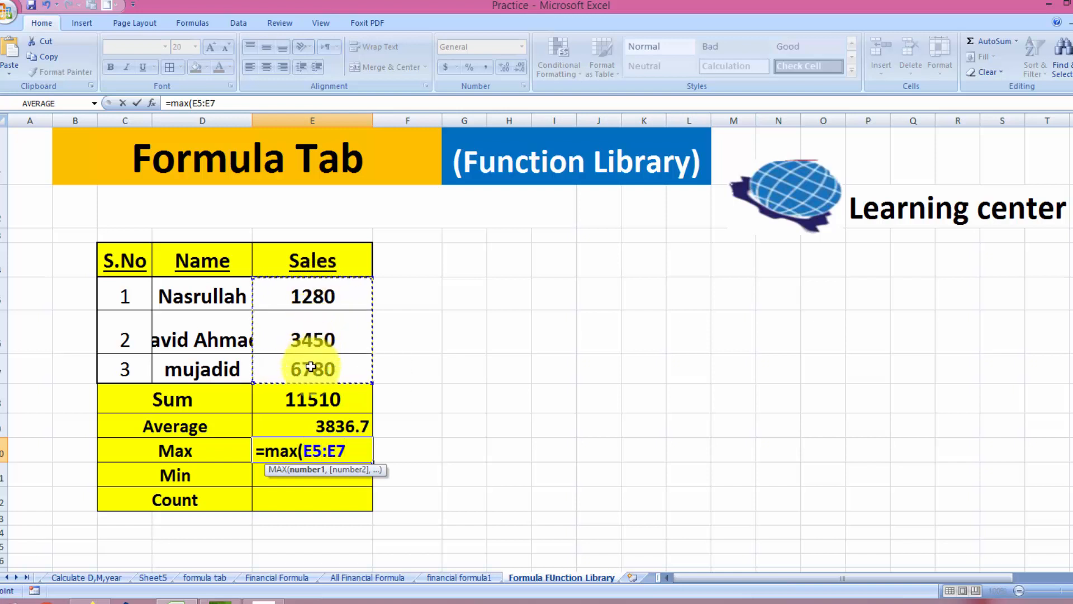
pyautogui.write(')')
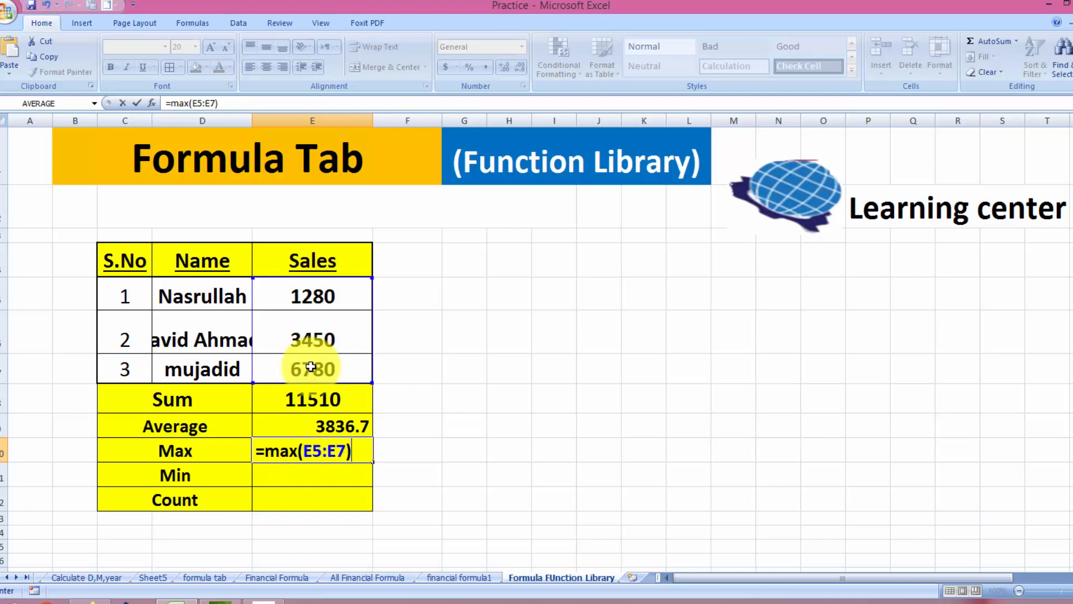
pyautogui.press('Return')
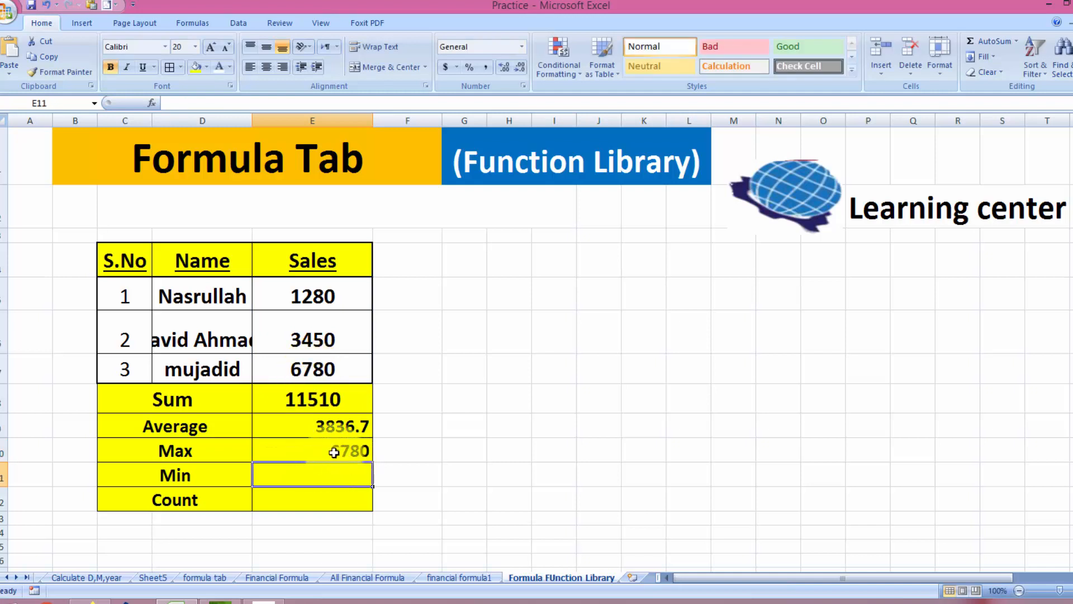
pyautogui.click(317, 373)
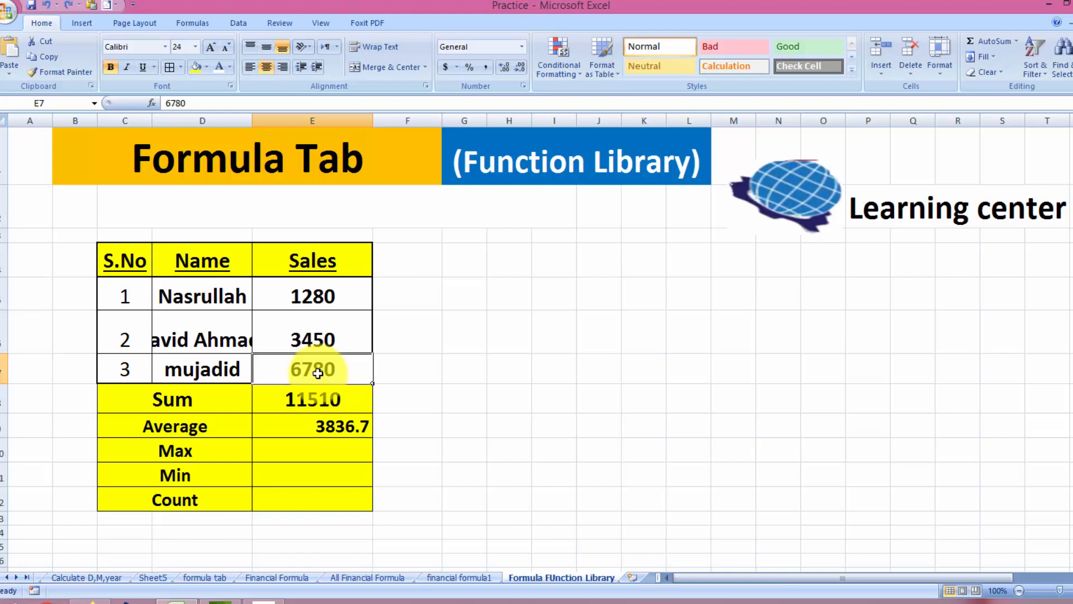
pyautogui.click(304, 447)
pyautogui.press('Delete')
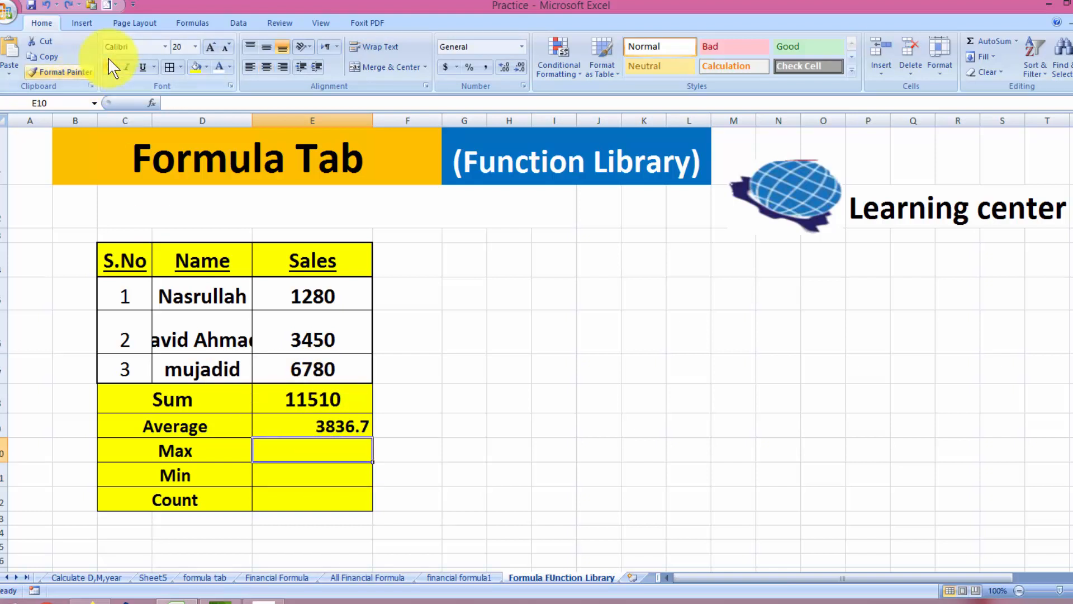
pyautogui.click(178, 25)
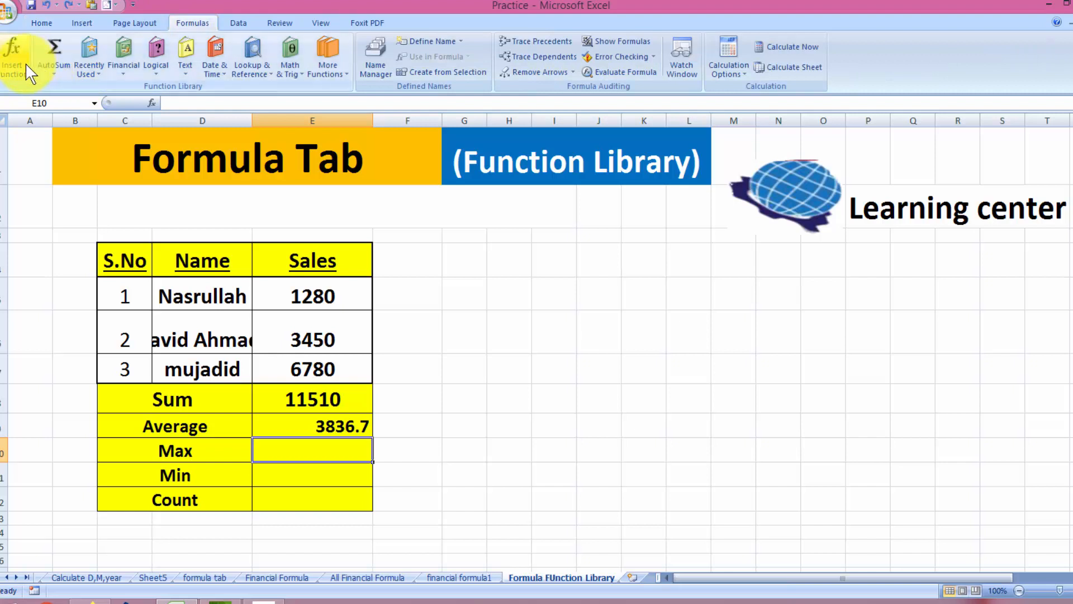
# Enter =MAX(E5:E7) in E10 through the Insert Function dialog, returning 6780
pyautogui.click(12, 53)
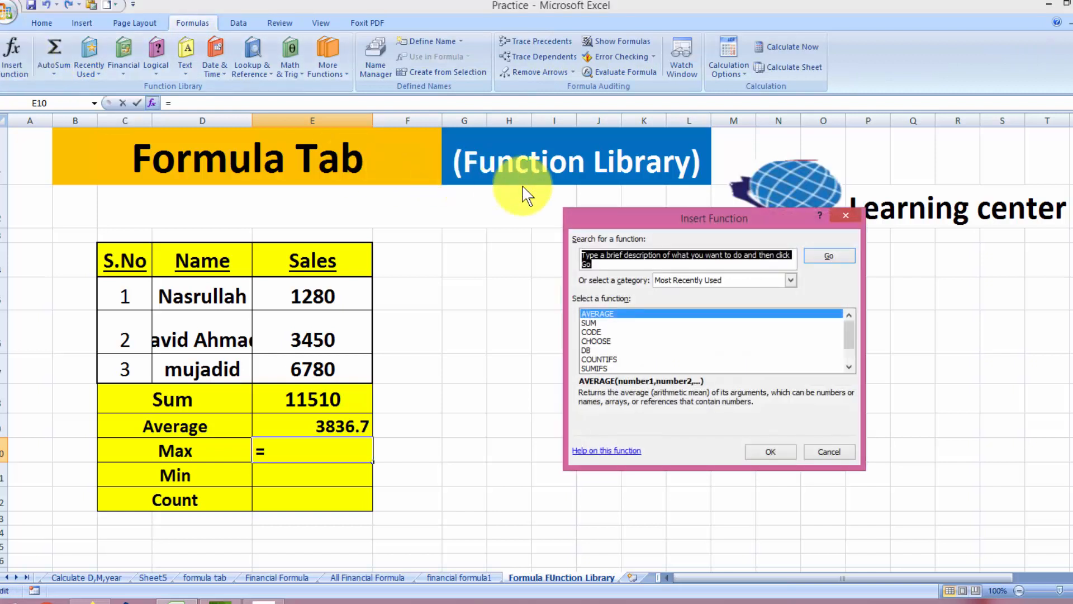
pyautogui.write('max')
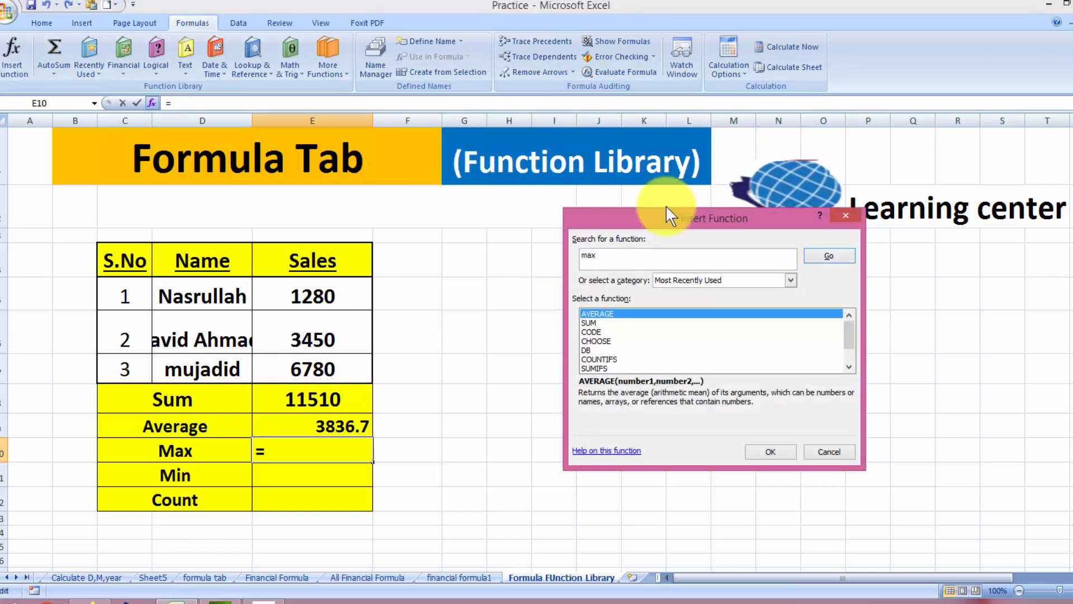
pyautogui.click(833, 256)
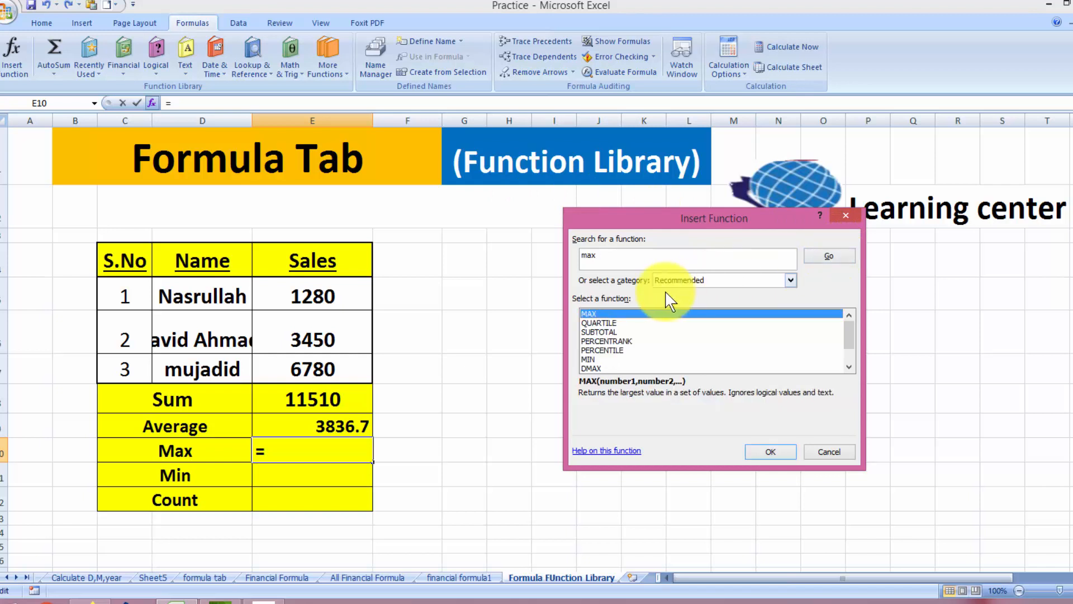
pyautogui.click(773, 453)
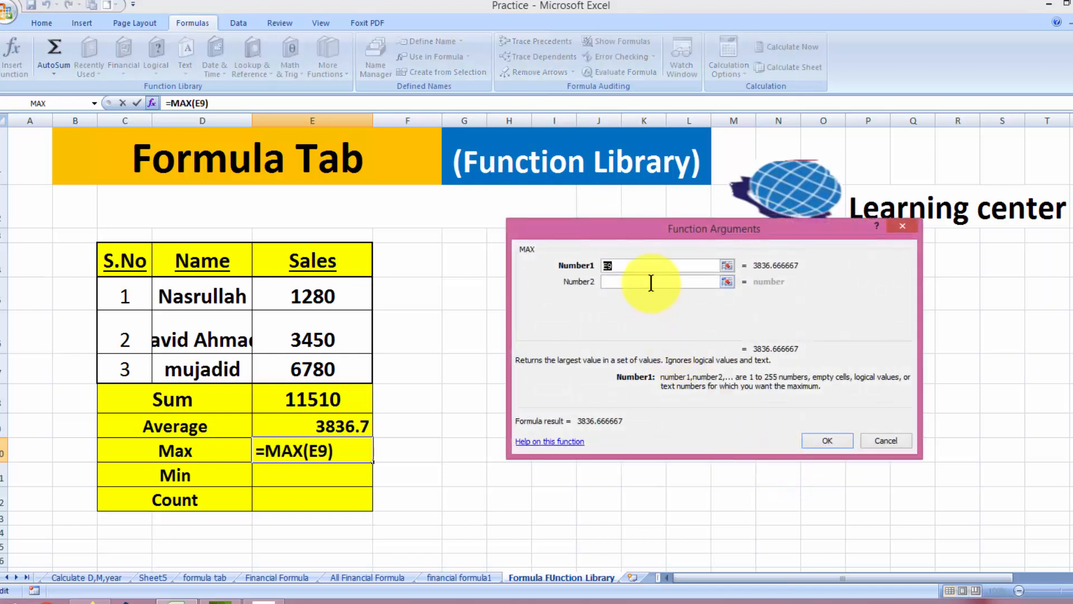
pyautogui.press('BackSpace')
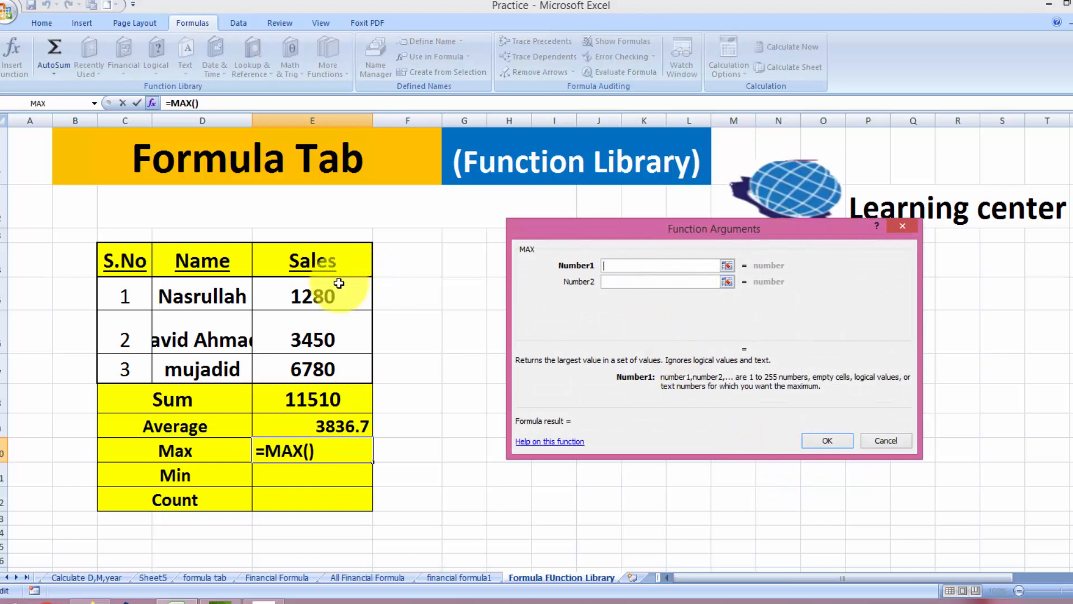
pyautogui.moveTo(339, 284); pyautogui.dragTo(327, 363)
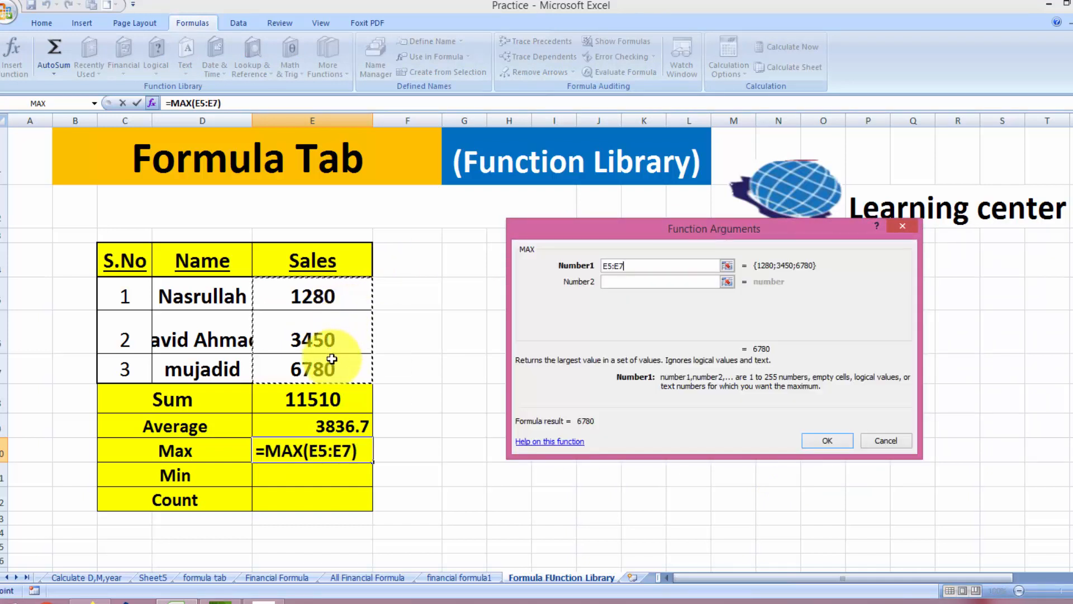
pyautogui.click(827, 441)
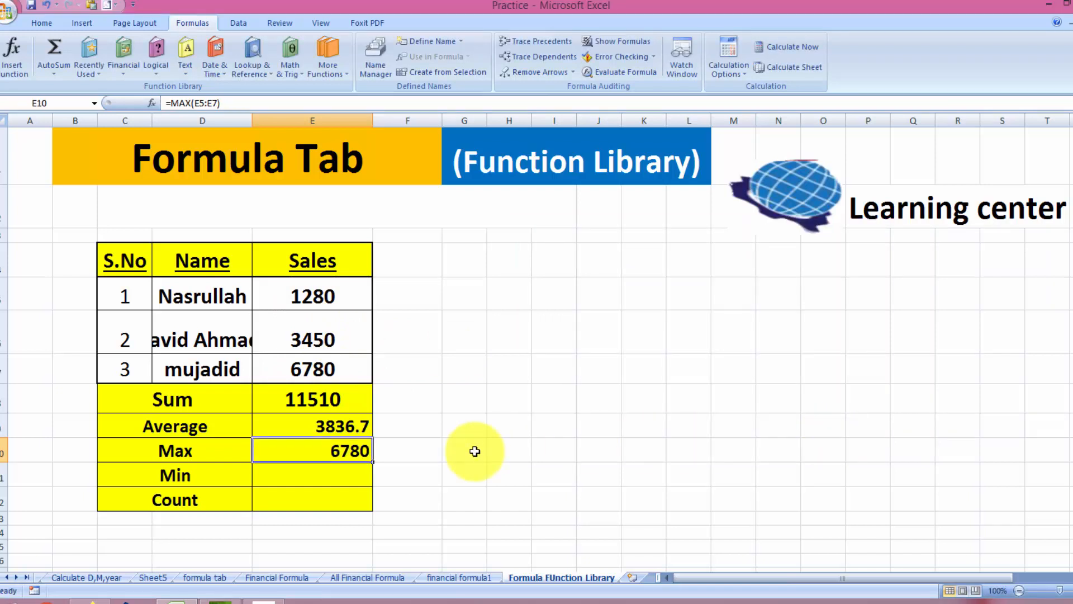
pyautogui.click(308, 476)
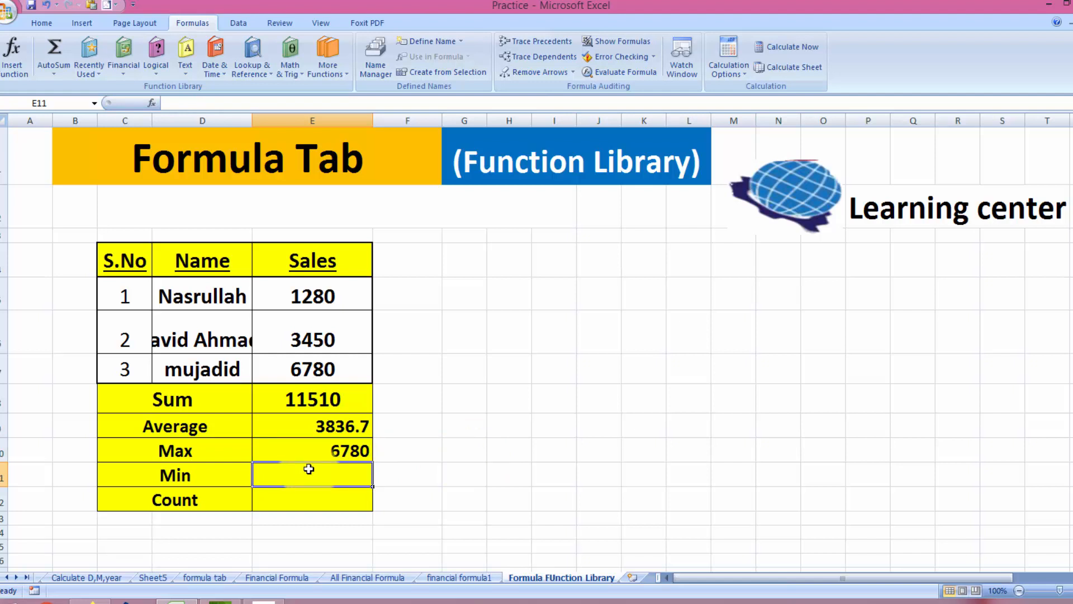
pyautogui.write('=mi')
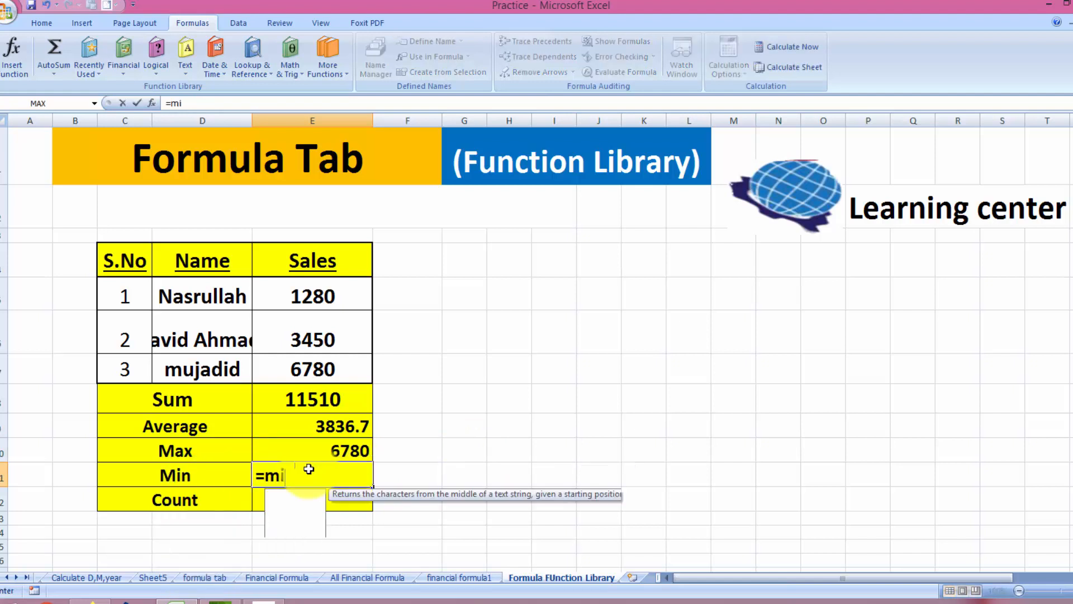
pyautogui.write('n(')
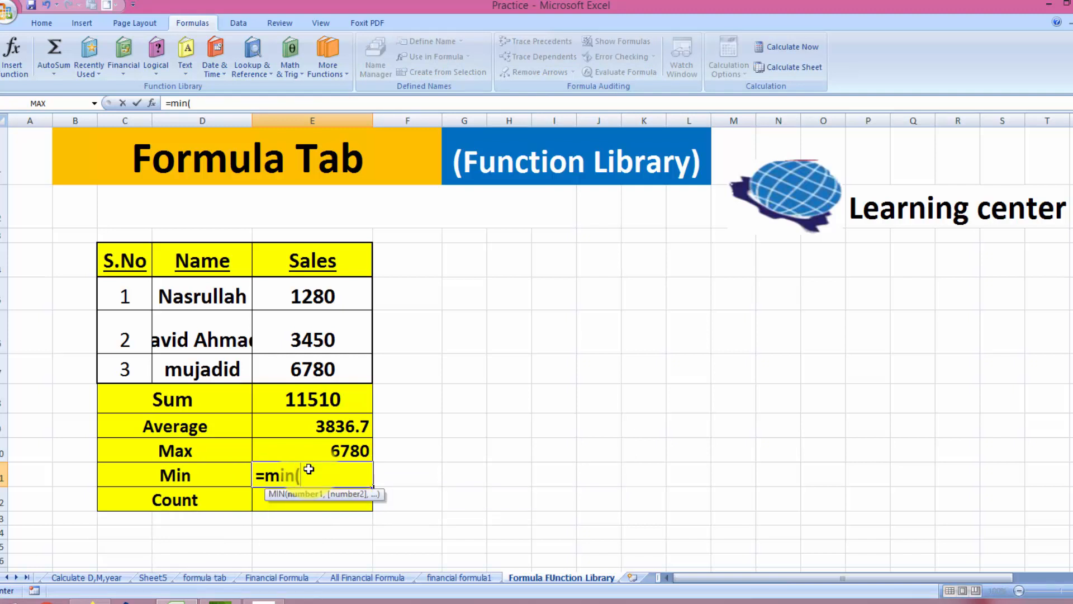
pyautogui.click(325, 294)
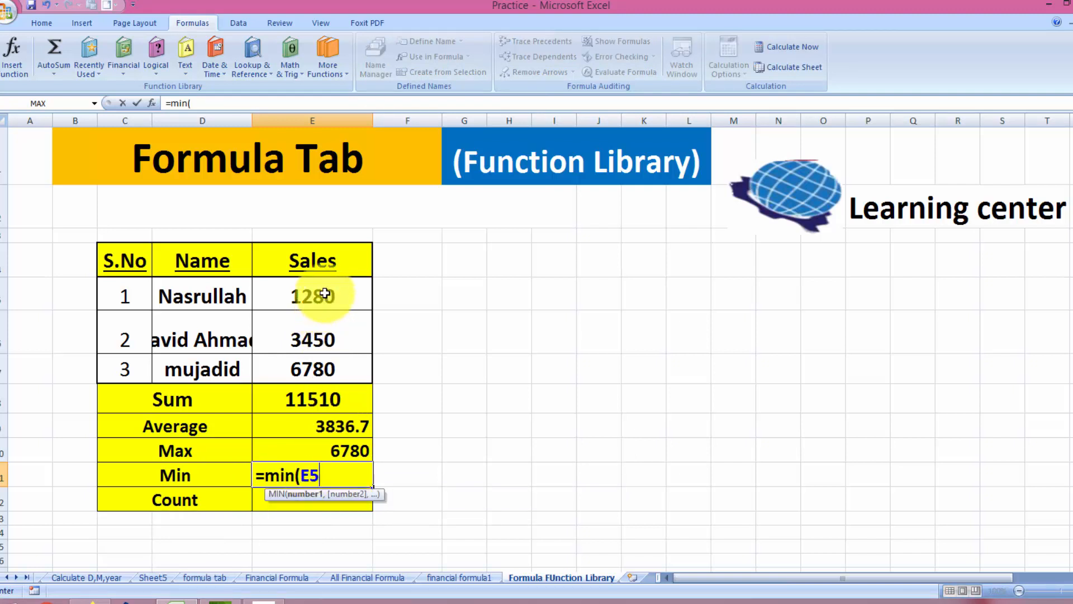
pyautogui.moveTo(325, 293); pyautogui.dragTo(321, 353)
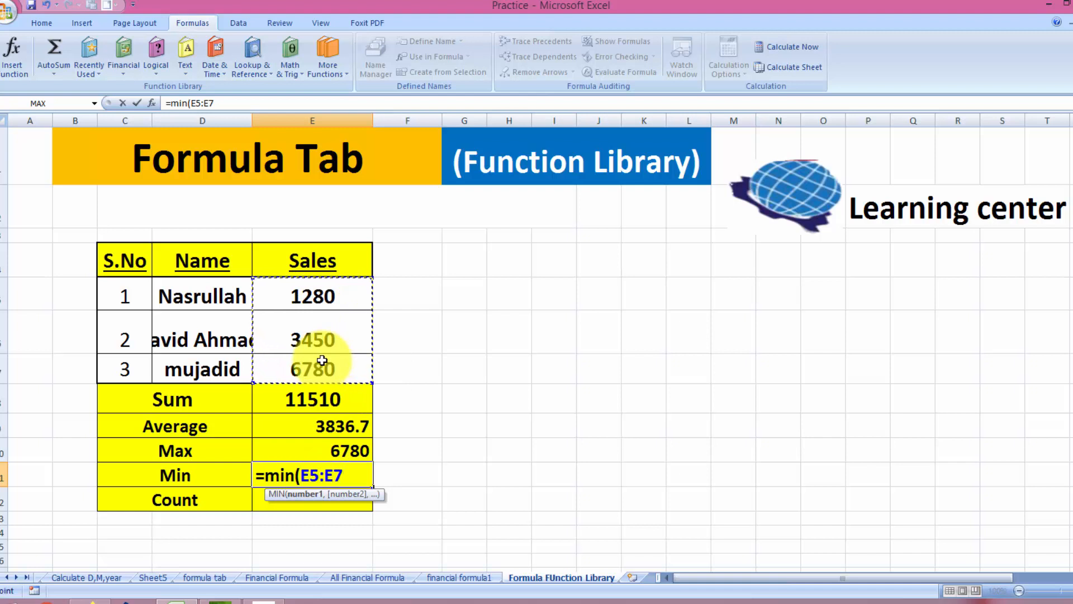
pyautogui.write(')')
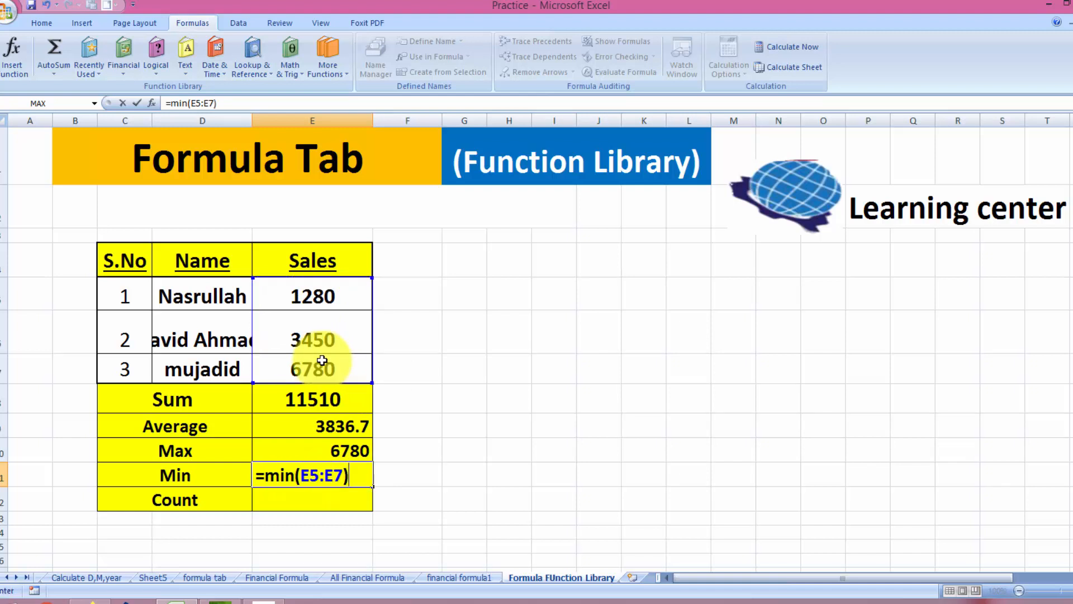
pyautogui.press('Return')
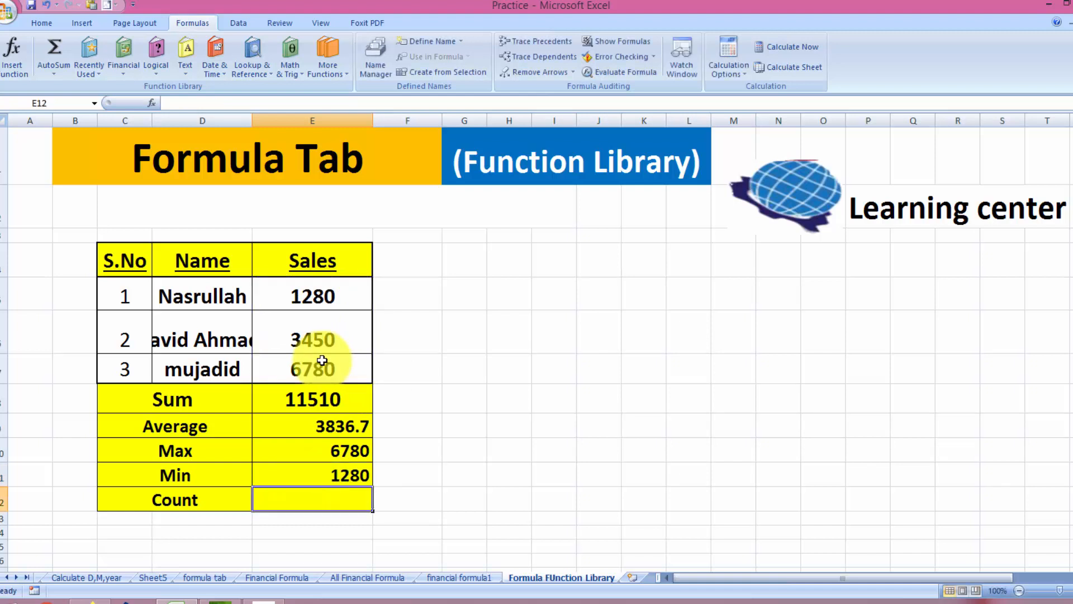
pyautogui.hotkey('ctrl', 'z')
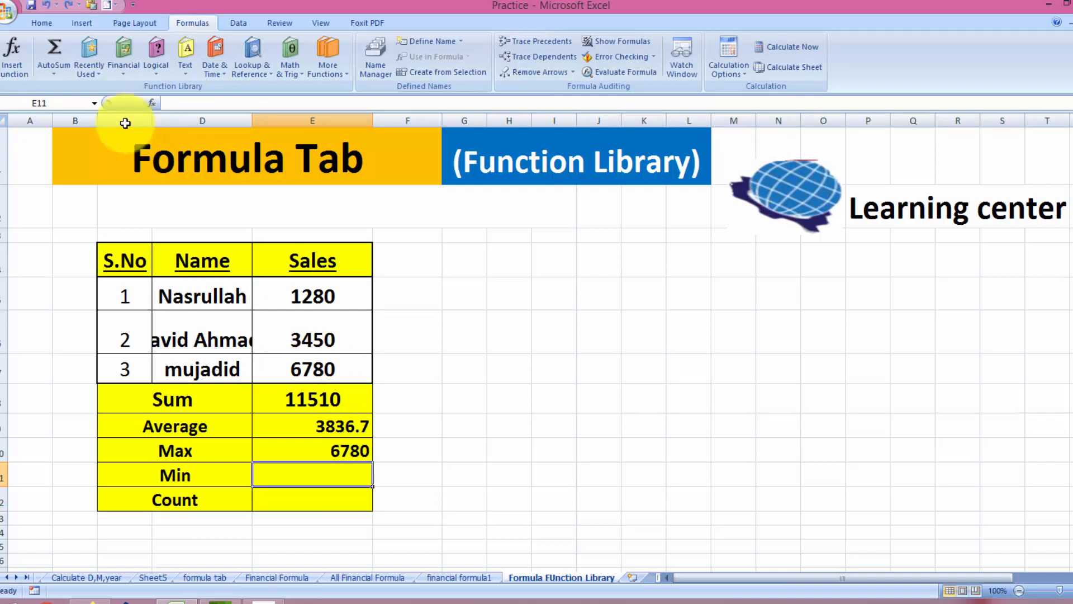
# Enter =MIN(E5:E7) in E11 through the function search, returning 1280
pyautogui.click(14, 78)
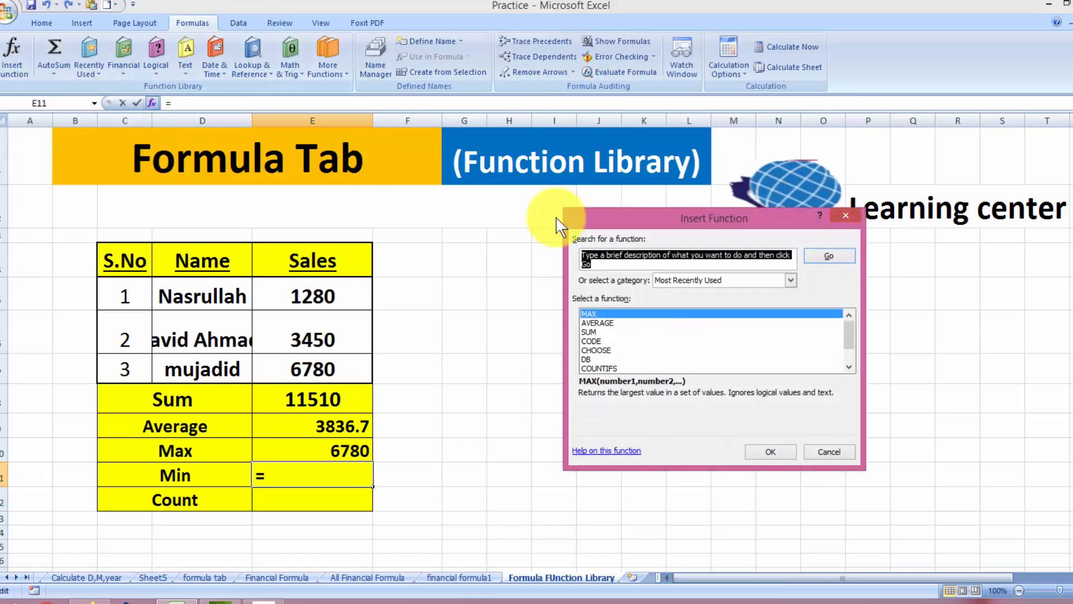
pyautogui.write('min')
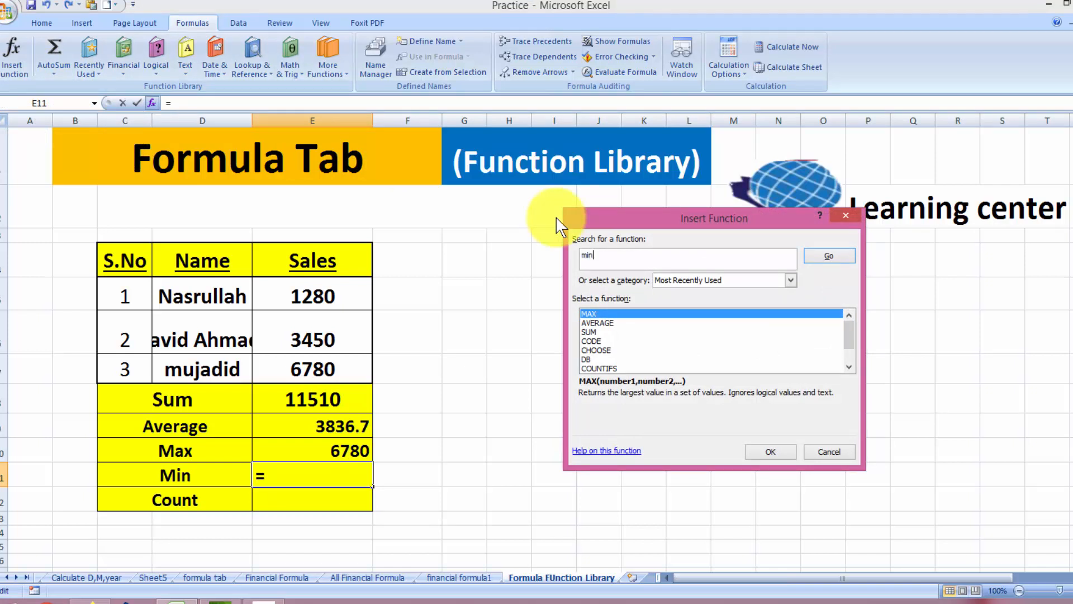
pyautogui.click(833, 256)
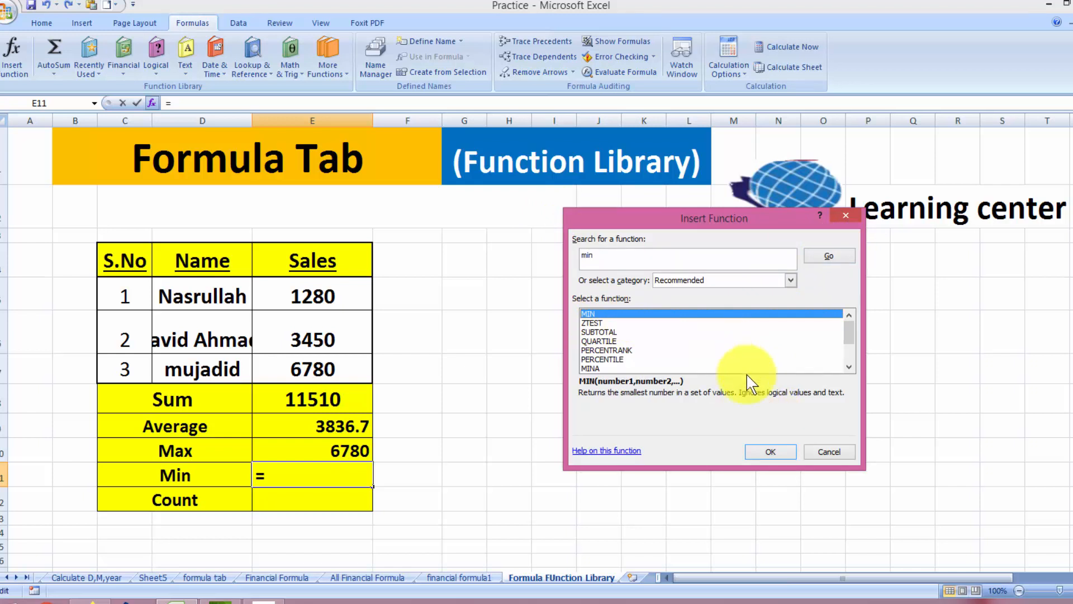
pyautogui.click(769, 452)
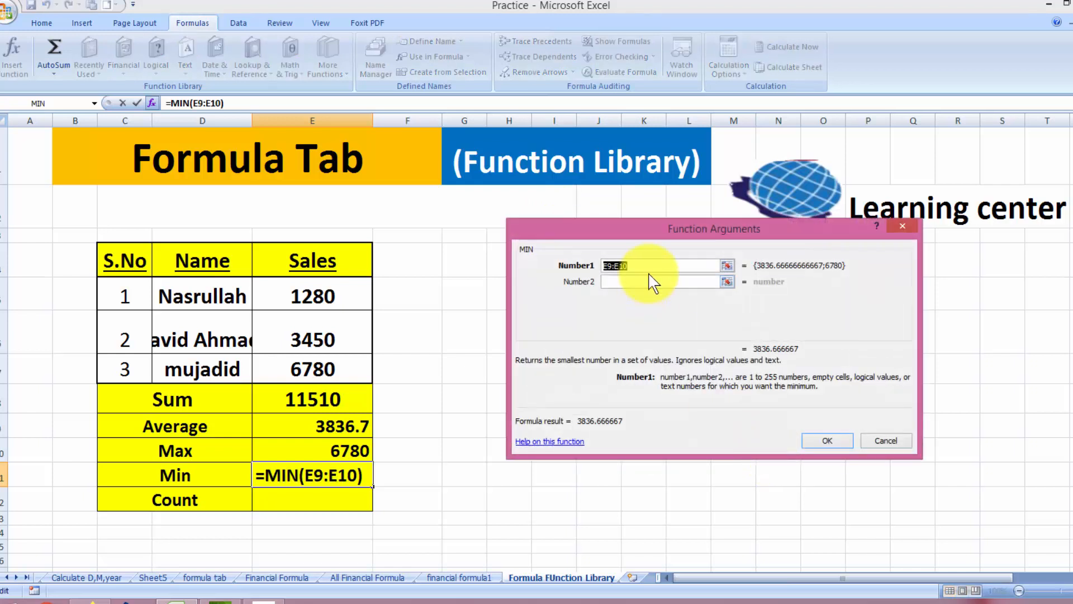
pyautogui.press('BackSpace')
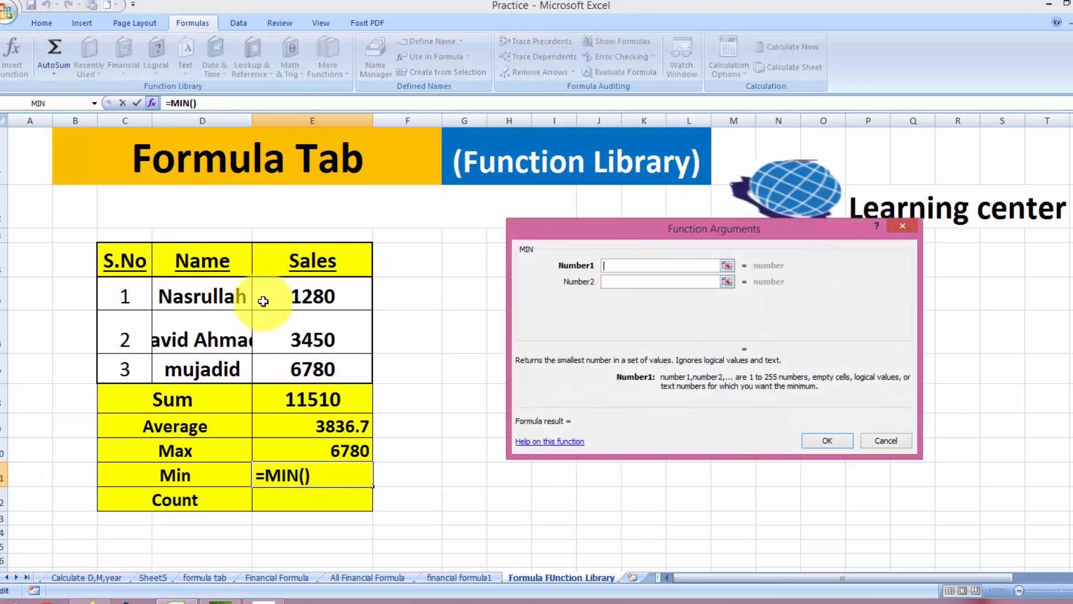
pyautogui.click(286, 295)
pyautogui.moveTo(286, 294); pyautogui.dragTo(290, 366)
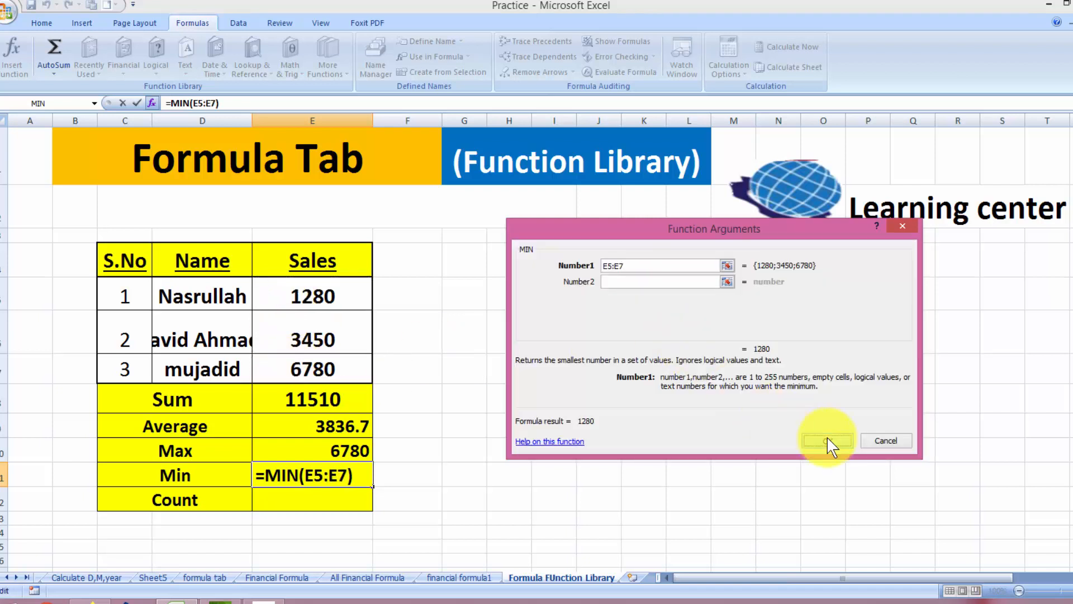
pyautogui.click(827, 439)
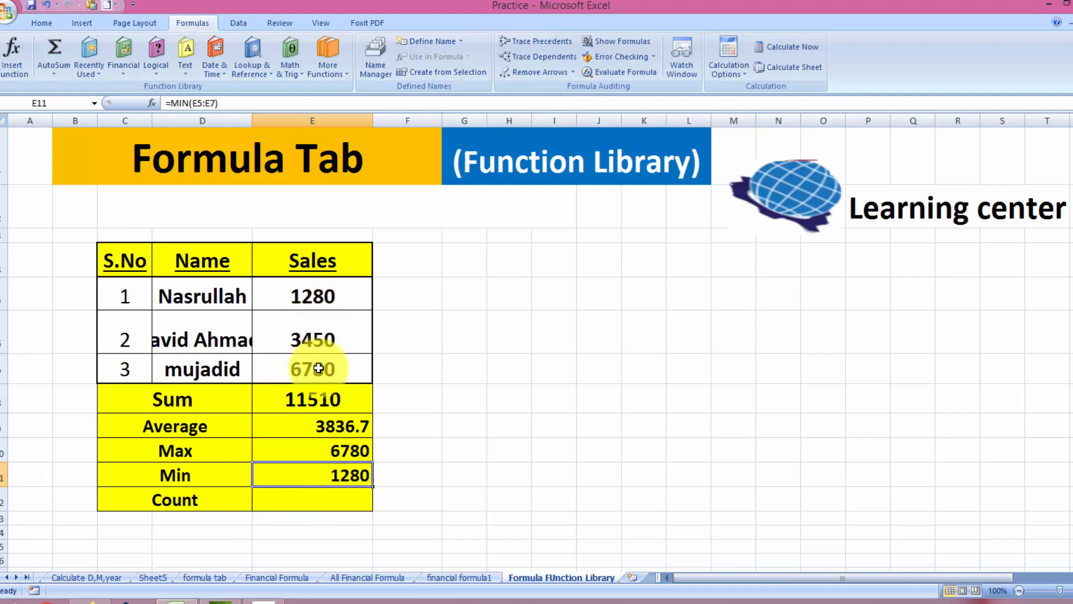
pyautogui.click(303, 500)
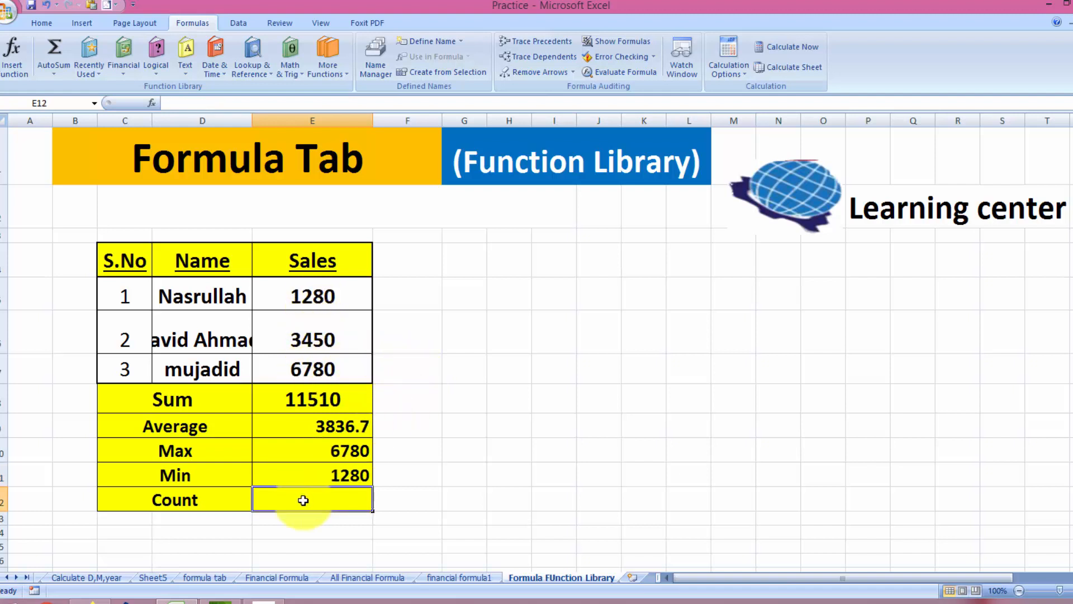
pyautogui.write('=')
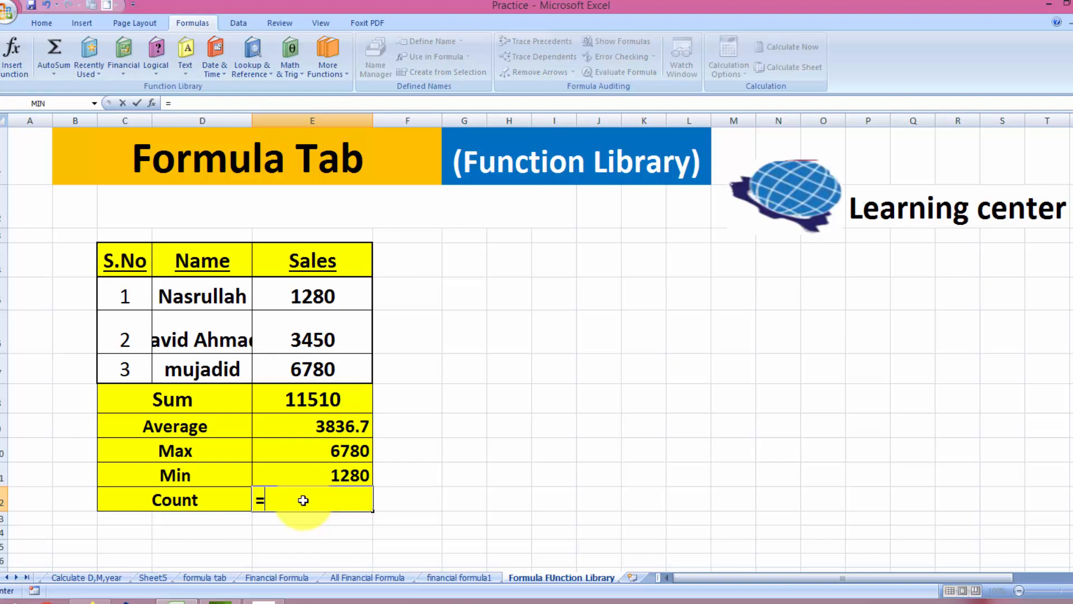
pyautogui.write('cou')
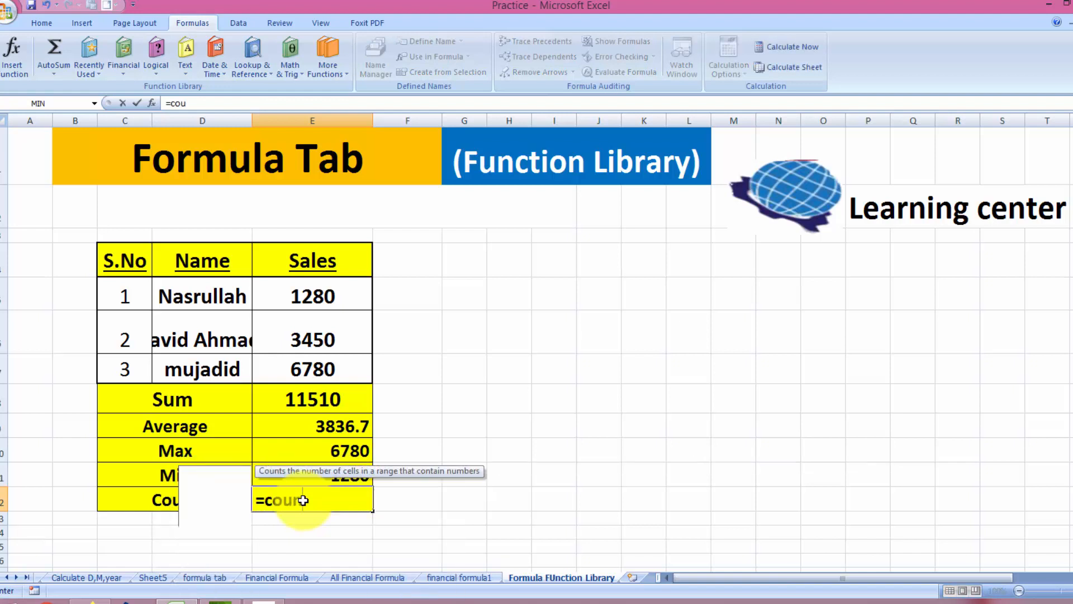
pyautogui.write('nt(')
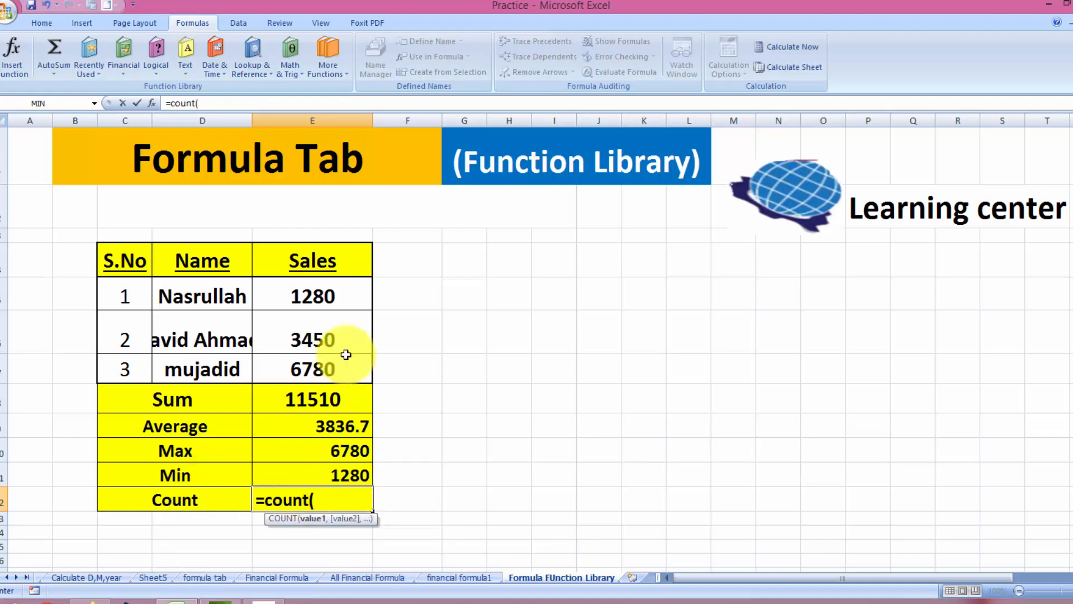
pyautogui.click(339, 293)
pyautogui.moveTo(338, 293); pyautogui.dragTo(337, 359)
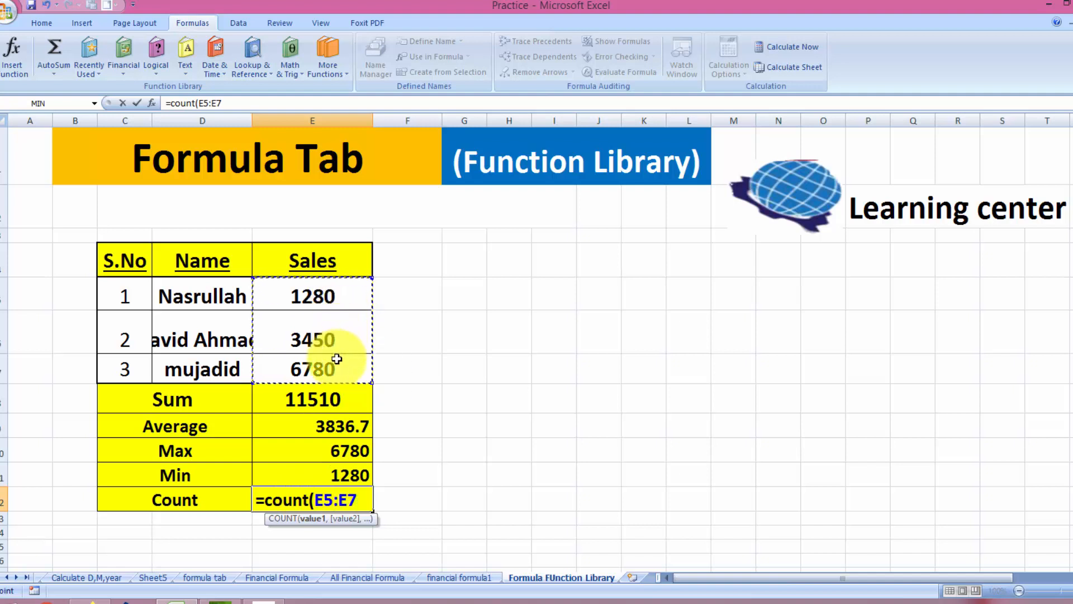
pyautogui.write(')')
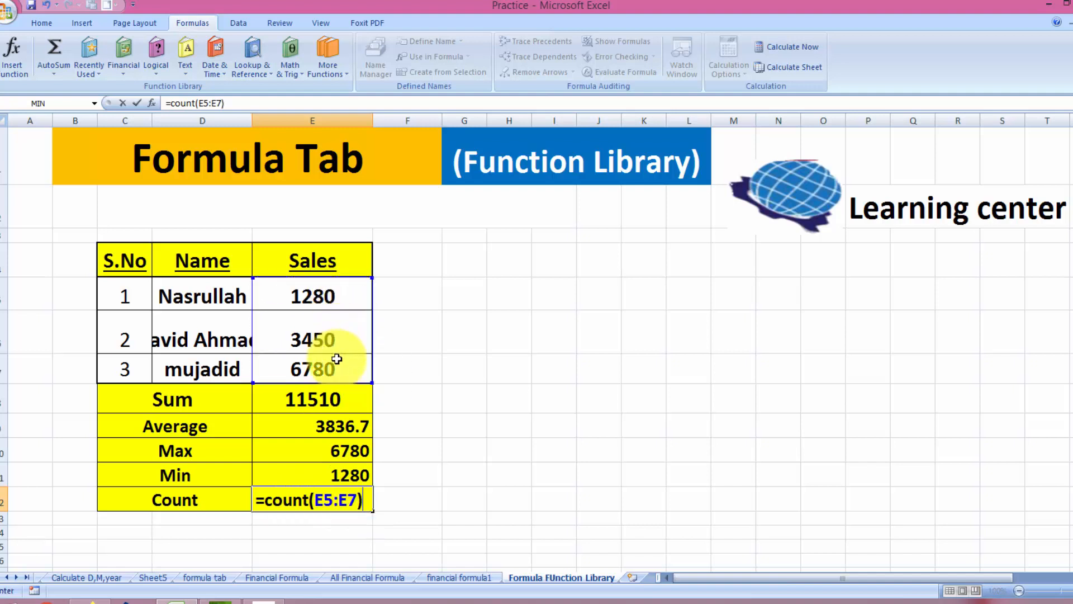
pyautogui.press('Return')
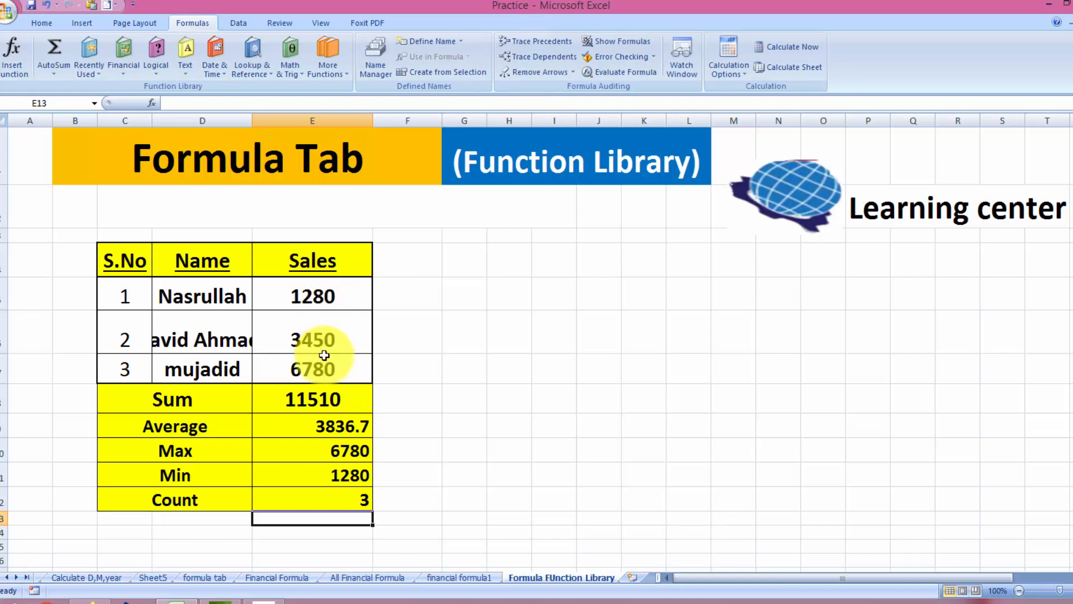
pyautogui.click(334, 499)
pyautogui.press('Delete')
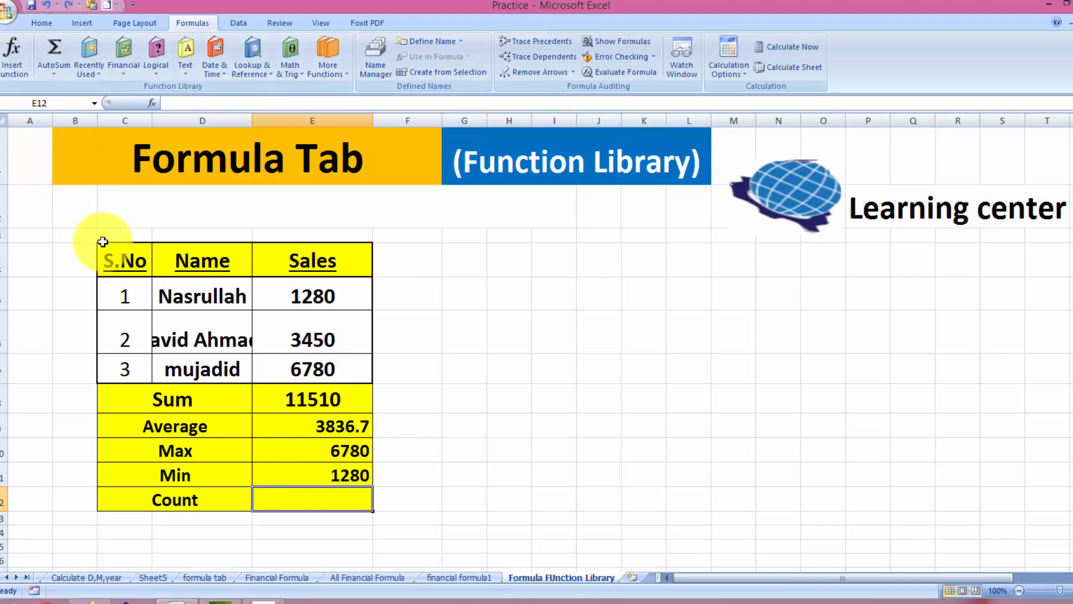
# Enter =COUNT(E5:E7) in E12 through the Insert Function dialog, giving 3
pyautogui.write('=')
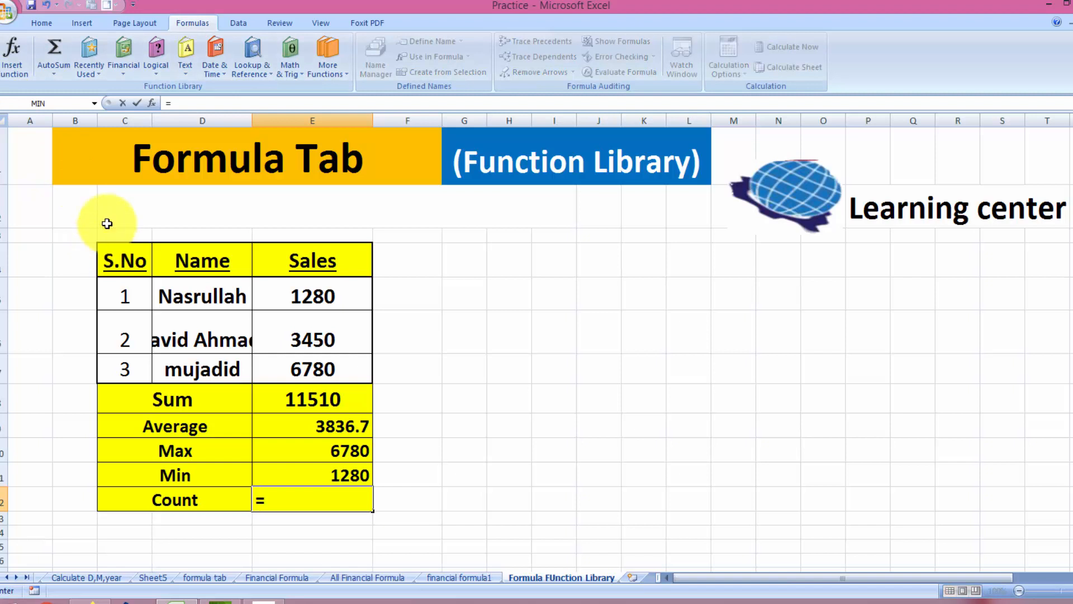
pyautogui.click(12, 55)
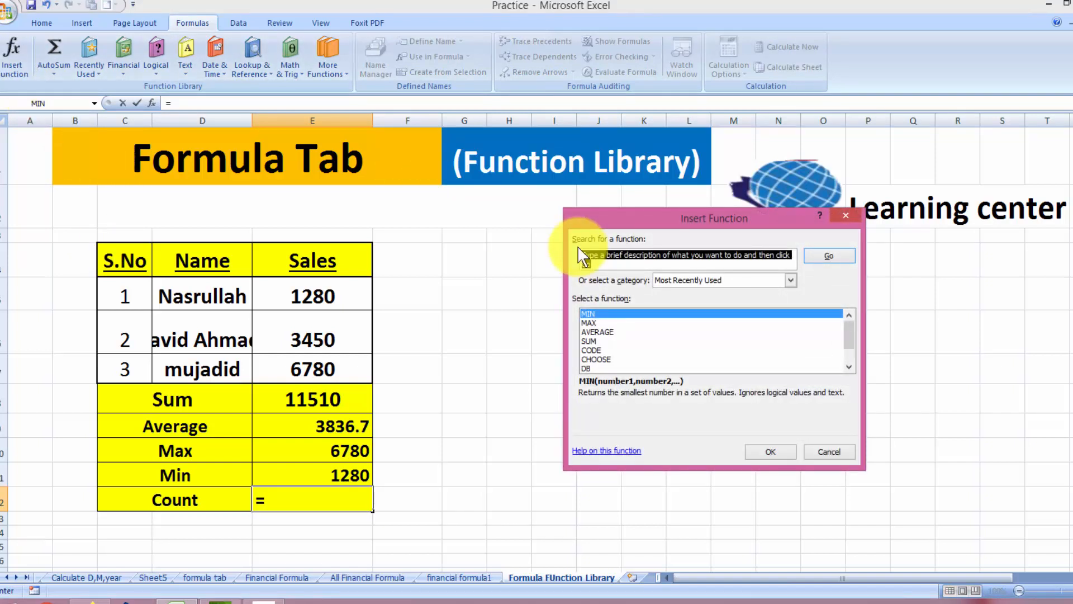
pyautogui.click(582, 257)
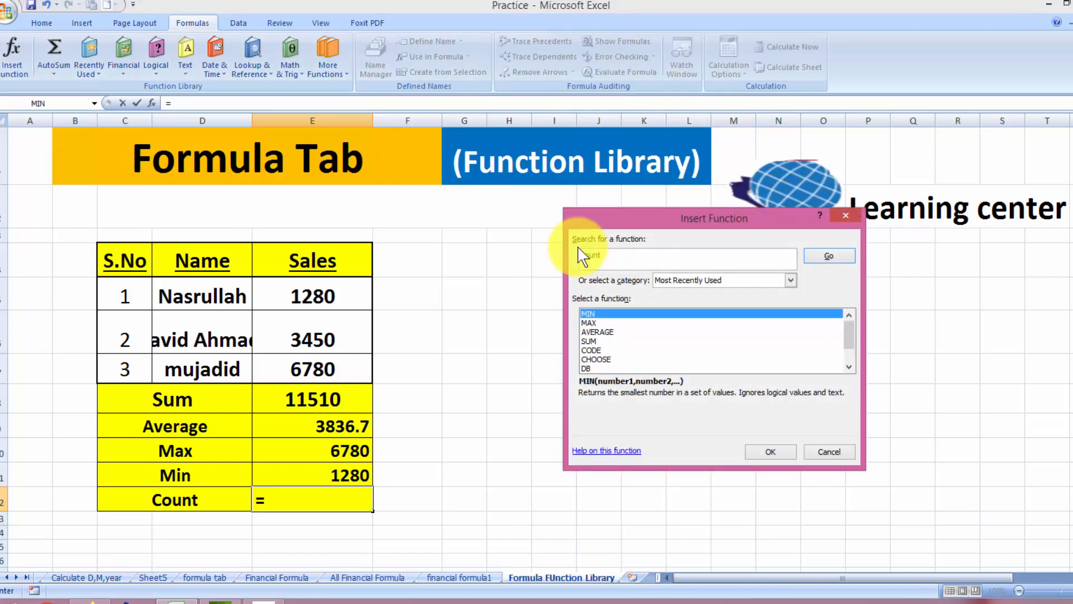
pyautogui.click(826, 257)
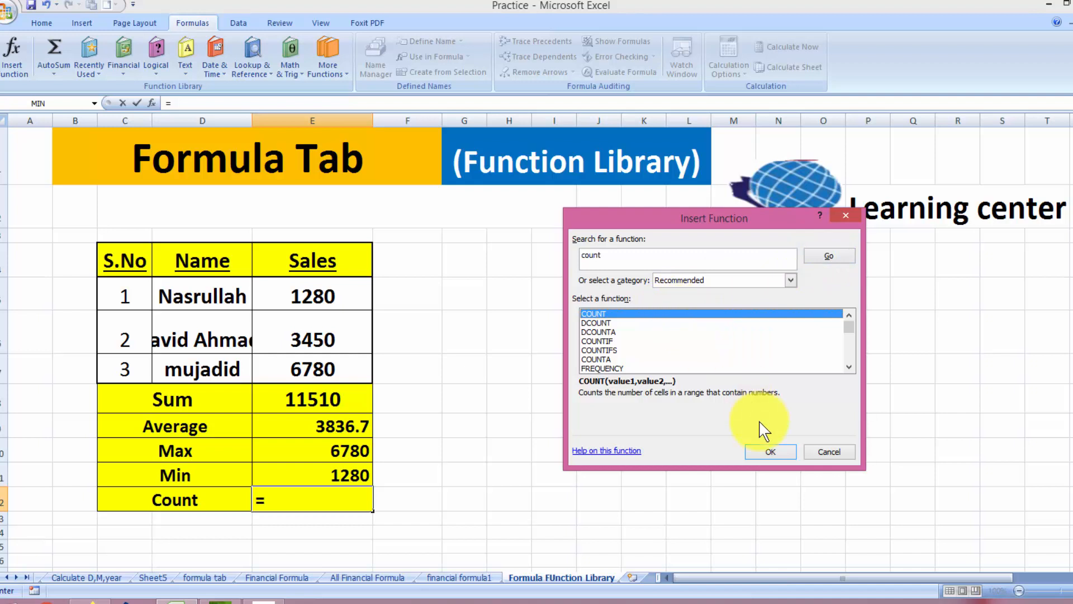
pyautogui.click(762, 450)
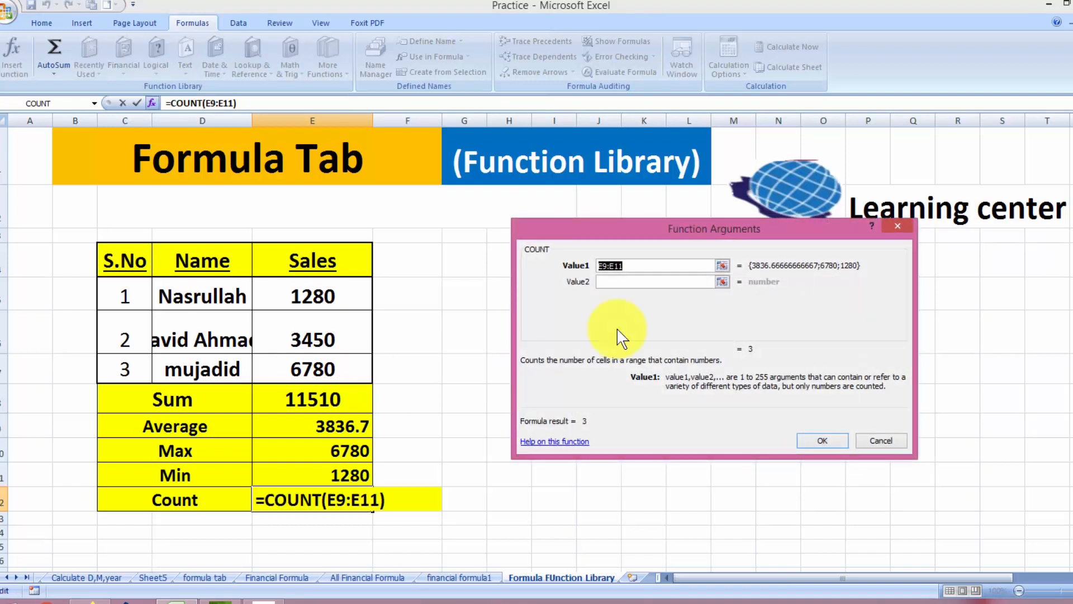
pyautogui.press('BackSpace')
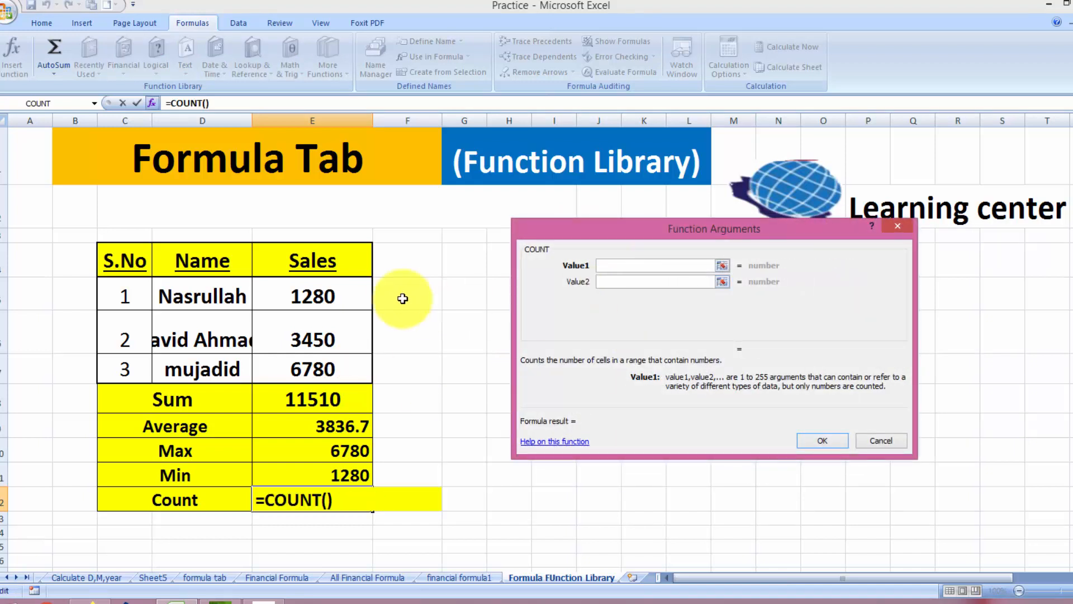
pyautogui.moveTo(360, 297); pyautogui.dragTo(350, 365)
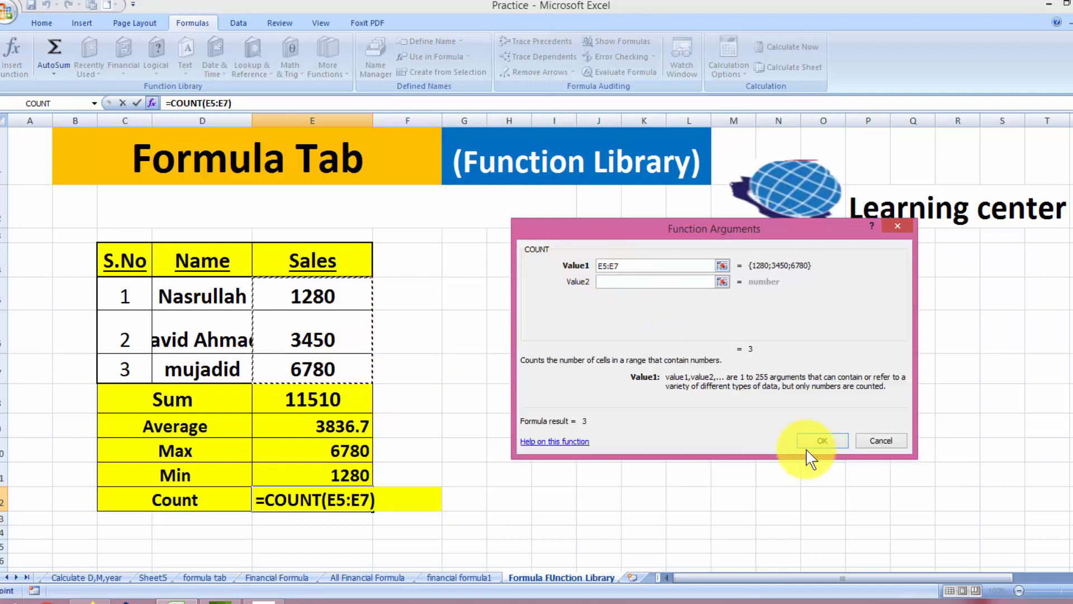
pyautogui.click(822, 441)
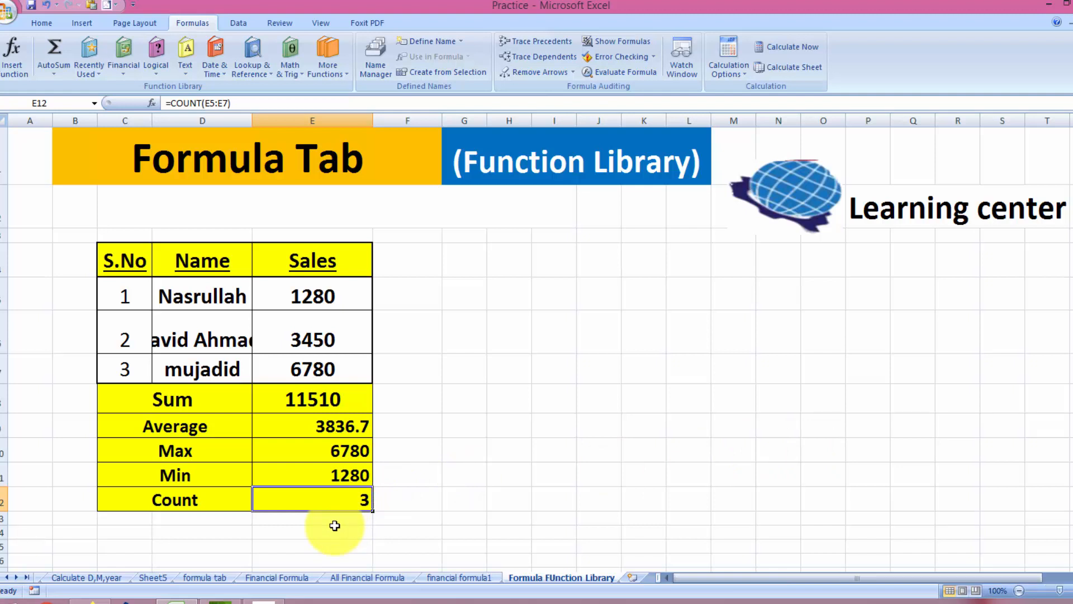
pyautogui.moveTo(346, 401); pyautogui.dragTo(333, 493)
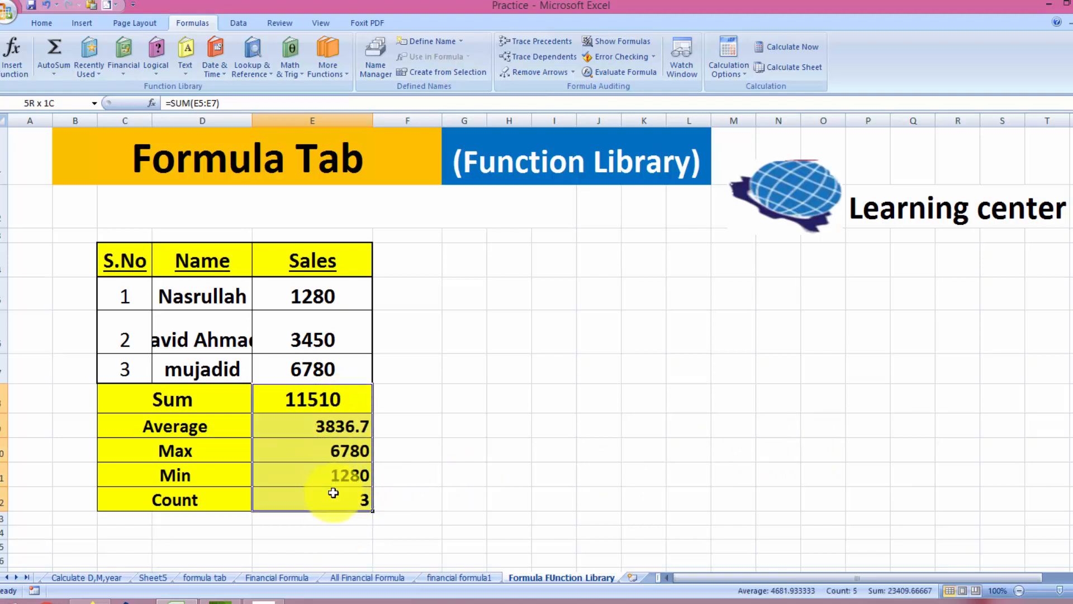
# Apply Comma Style to E8:E12 and remove both decimal places from the results
pyautogui.click(42, 25)
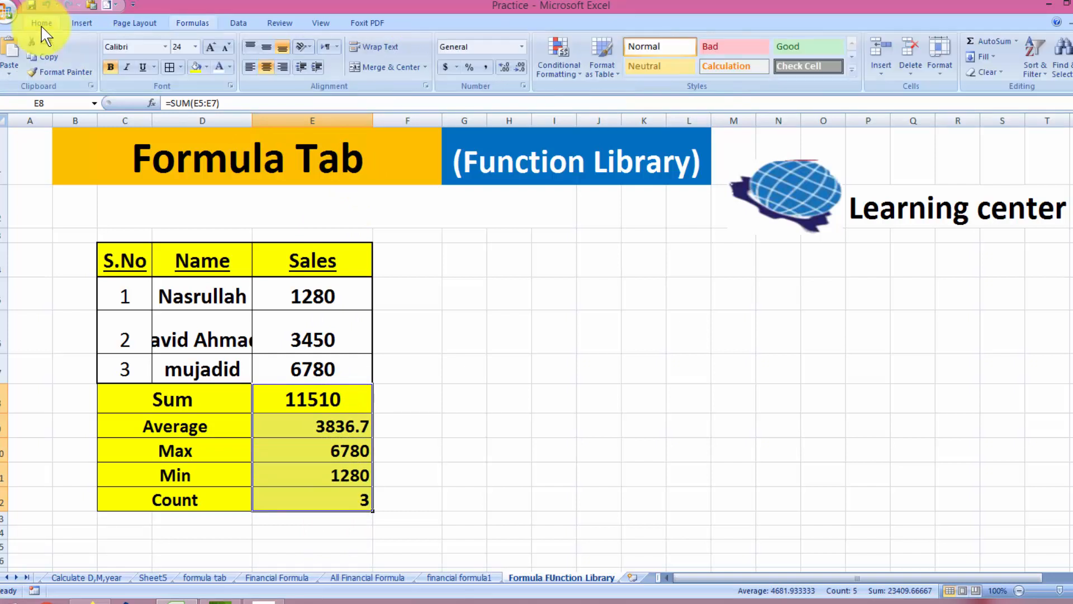
pyautogui.click(488, 67)
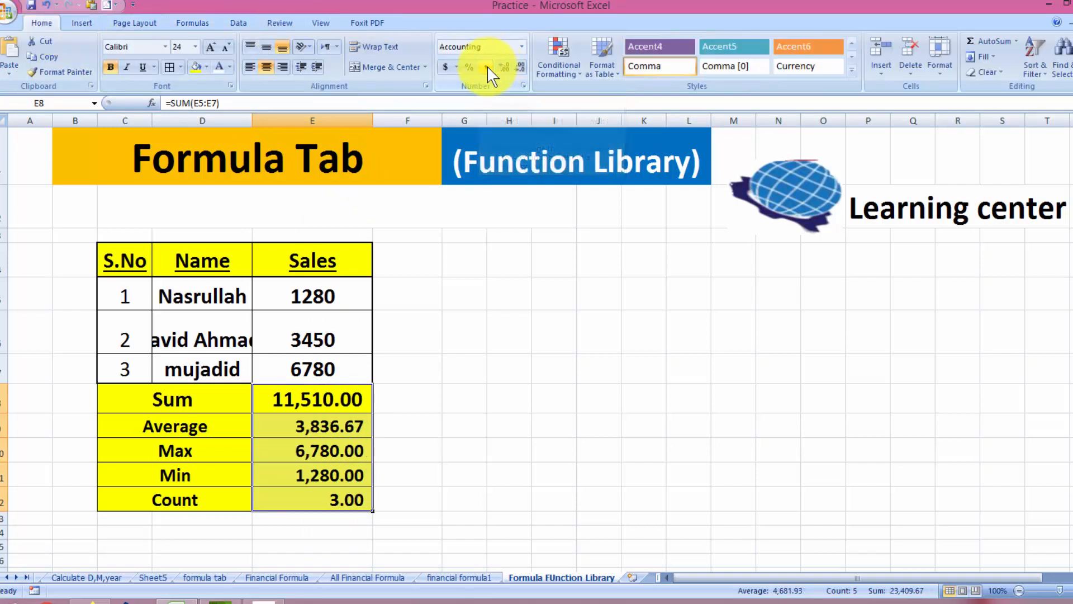
pyautogui.click(518, 69)
pyautogui.click(520, 69)
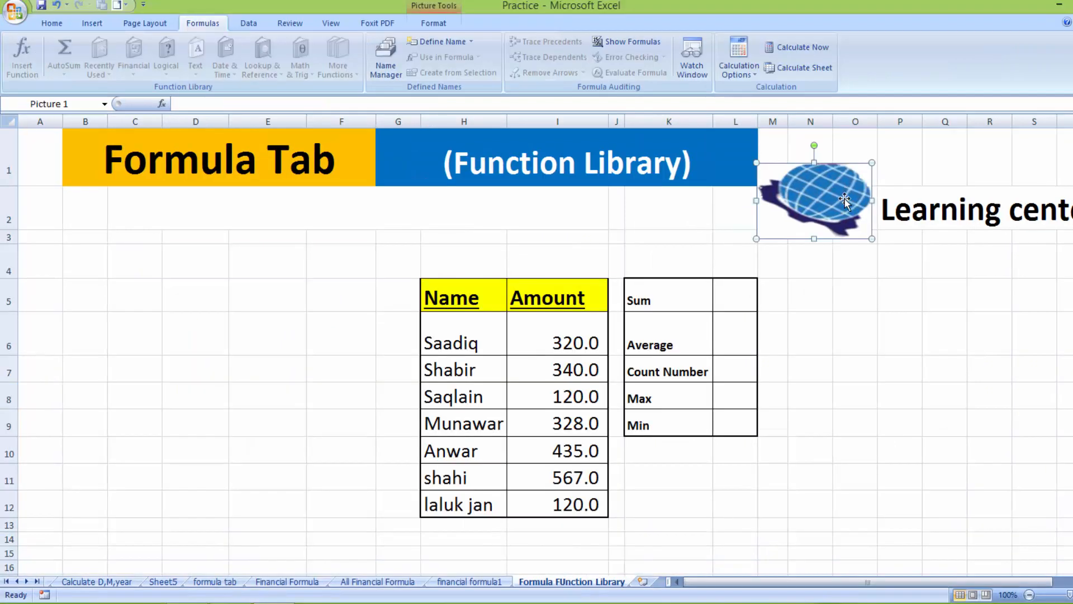
# Select cell P5 and drop down the AutoSum list on the Formulas tab
pyautogui.click(890, 297)
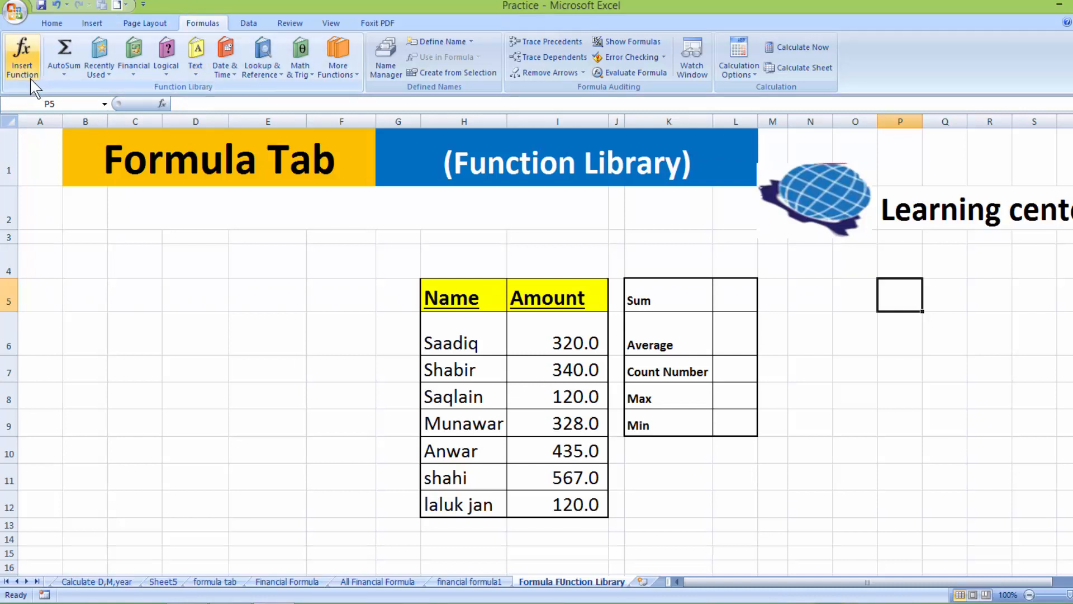
pyautogui.click(65, 78)
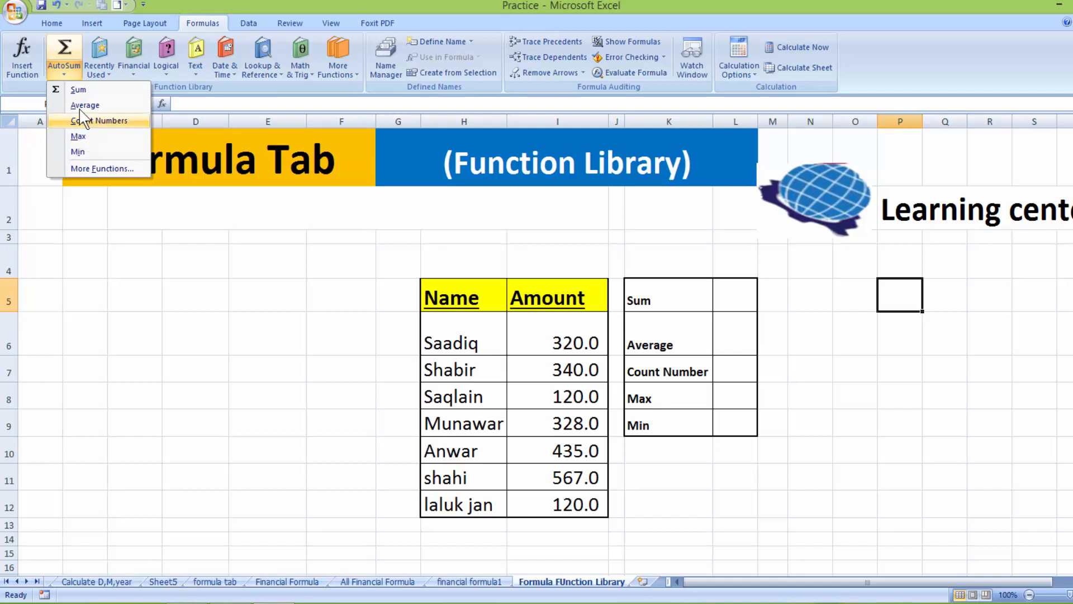
# Use AutoSum > Sum to put =SUM(I6:I12) in L5, totalling 2,230.0
pyautogui.click(740, 295)
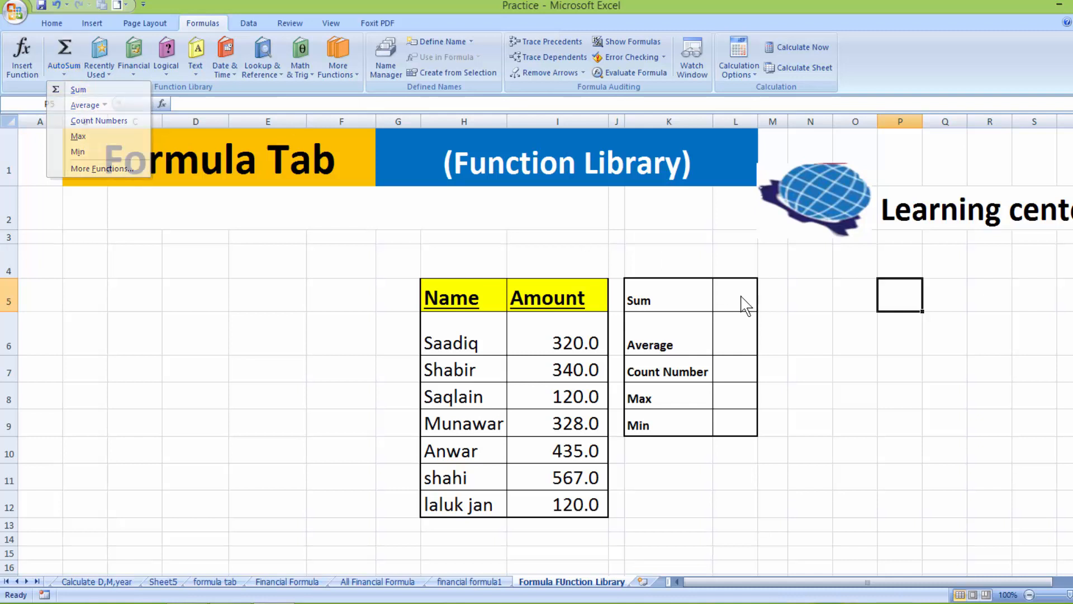
pyautogui.click(62, 73)
pyautogui.click(73, 89)
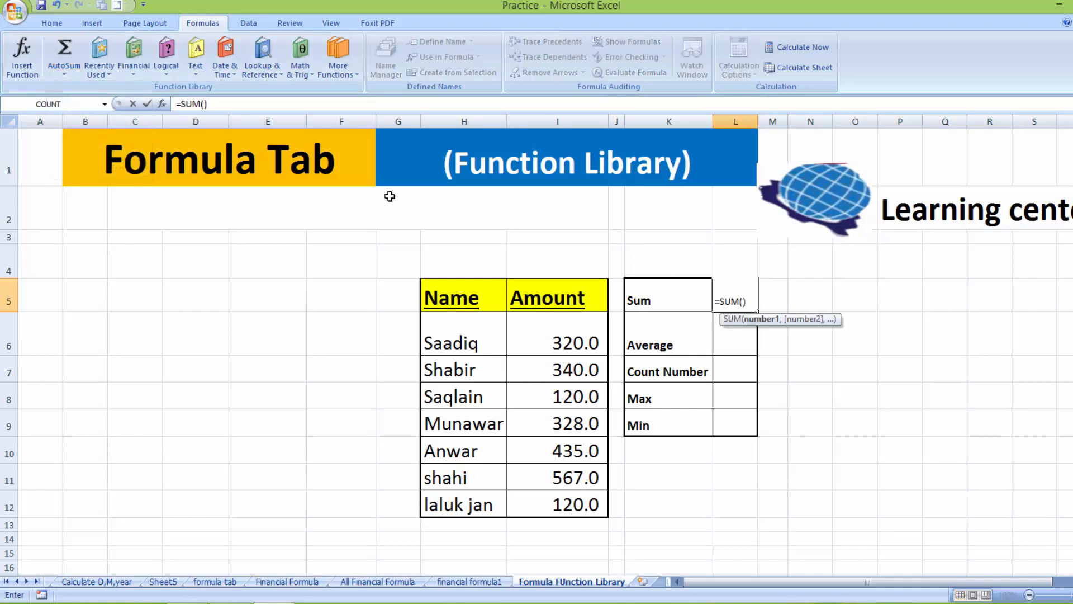
pyautogui.moveTo(536, 335); pyautogui.dragTo(549, 496)
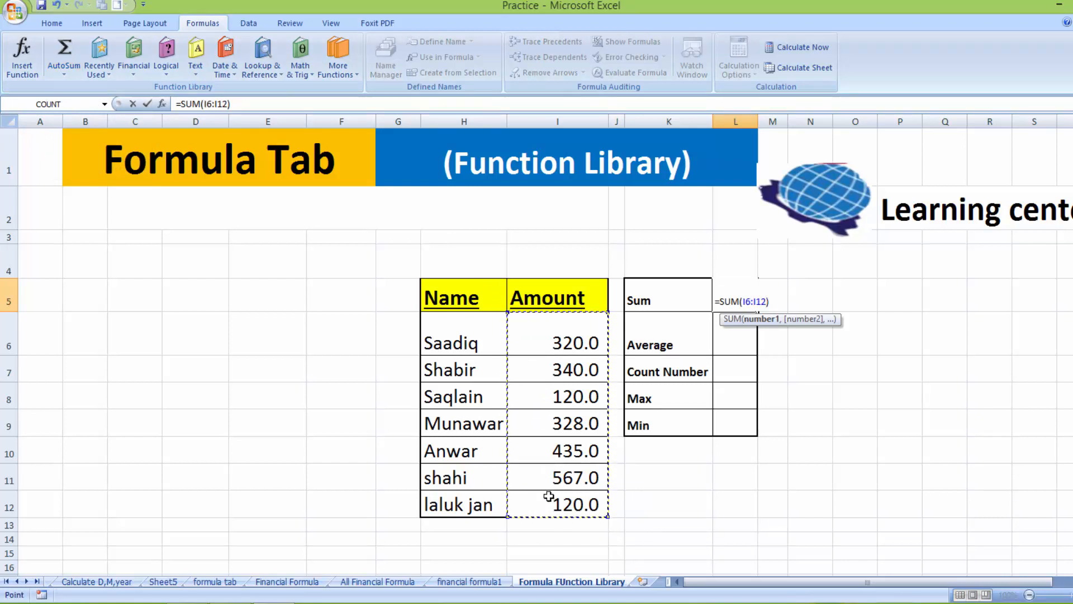
pyautogui.press('Return')
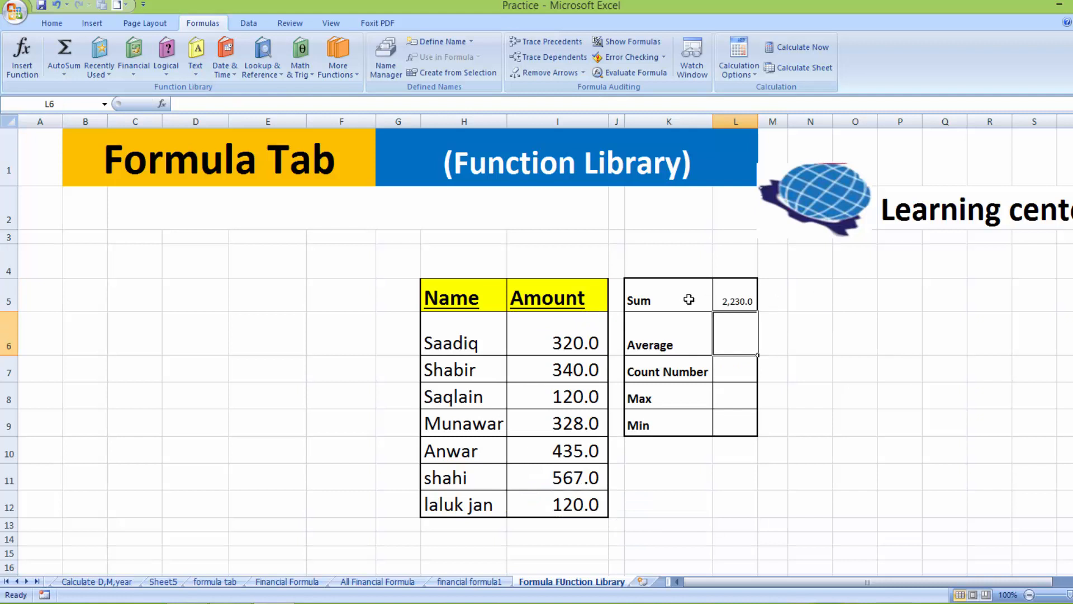
pyautogui.moveTo(733, 298); pyautogui.dragTo(735, 416)
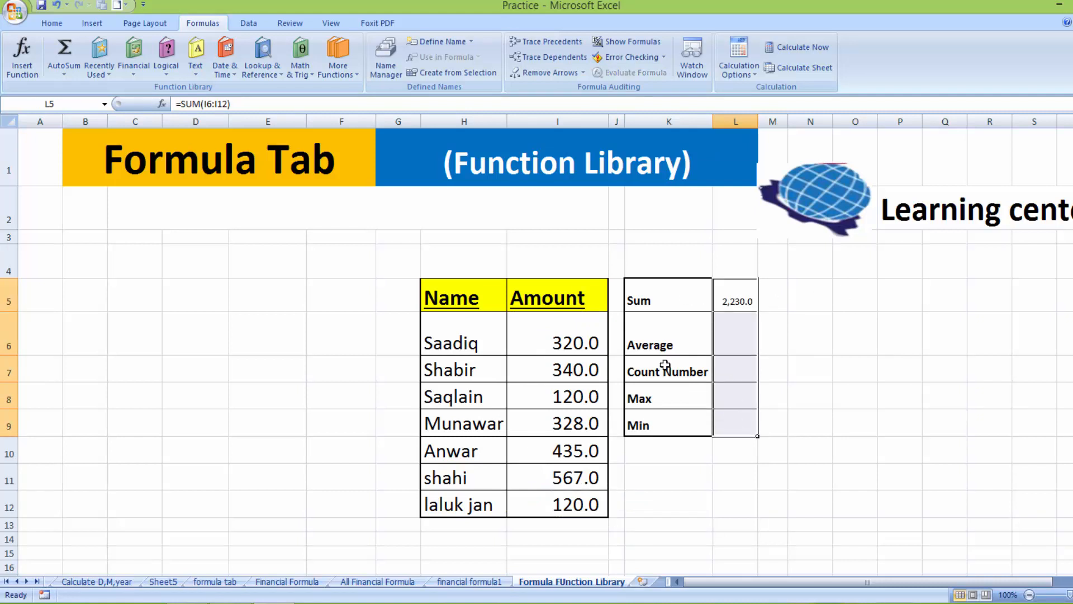
# Enlarge the result cells L5:L9 to 18-point font and move to the Average cell L6
pyautogui.click(53, 24)
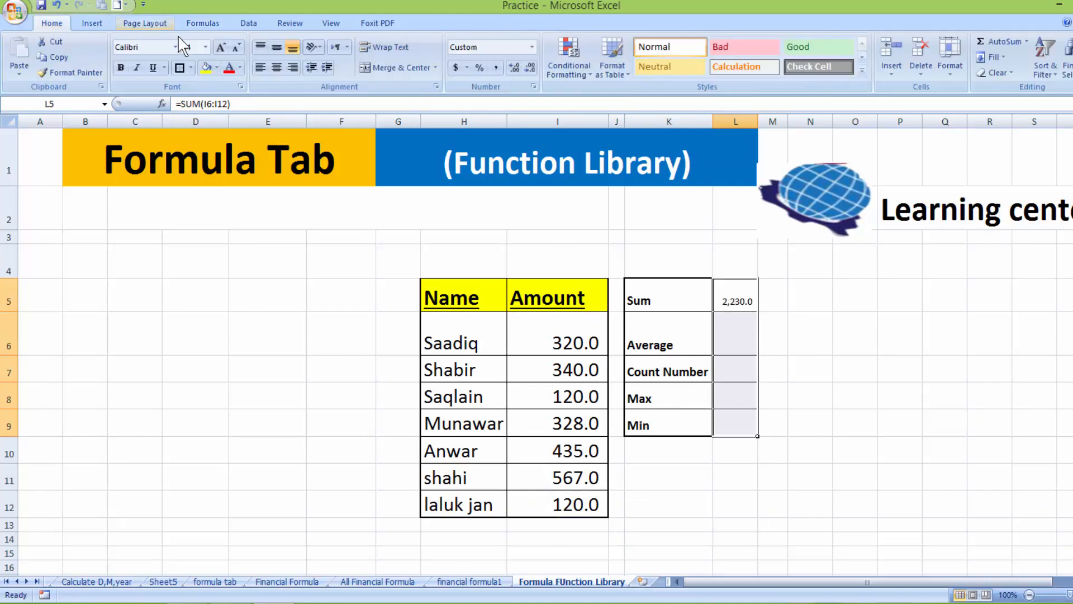
pyautogui.click(222, 45)
pyautogui.click(222, 45)
pyautogui.click(222, 45)
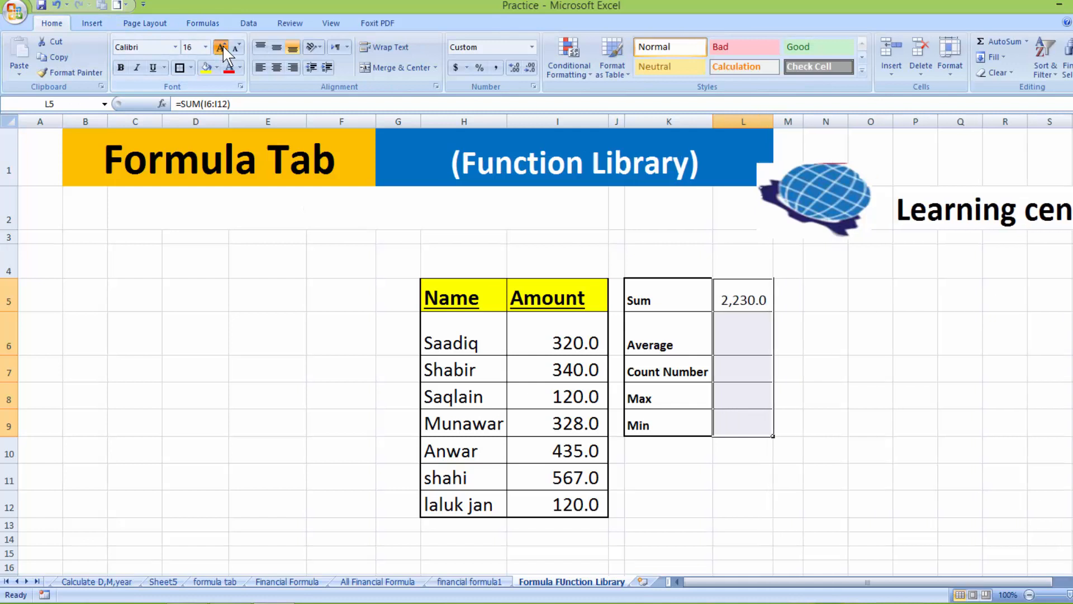
pyautogui.click(223, 45)
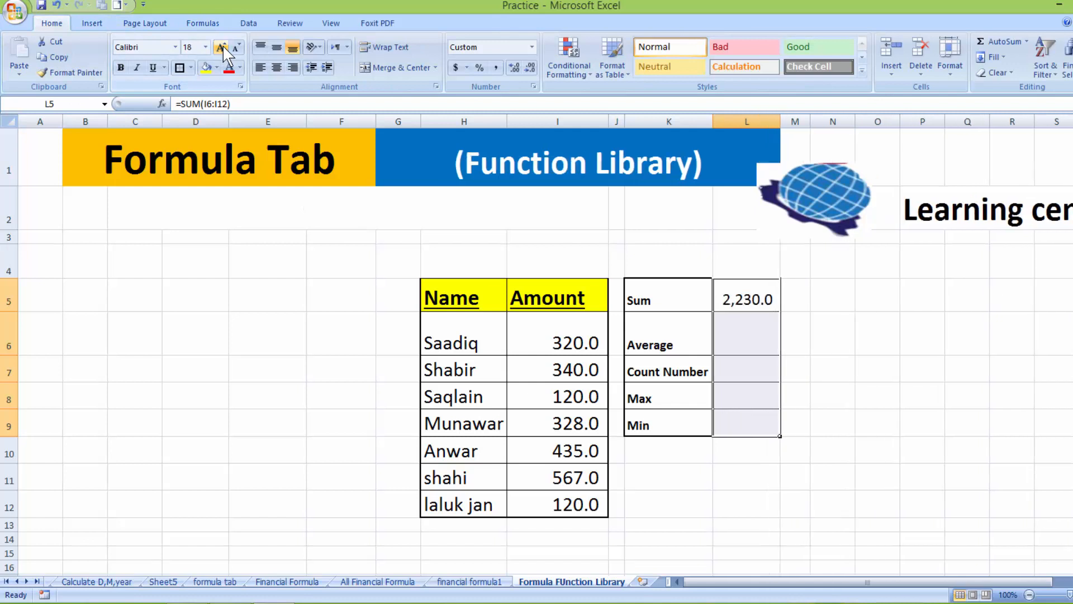
pyautogui.click(737, 299)
pyautogui.click(741, 326)
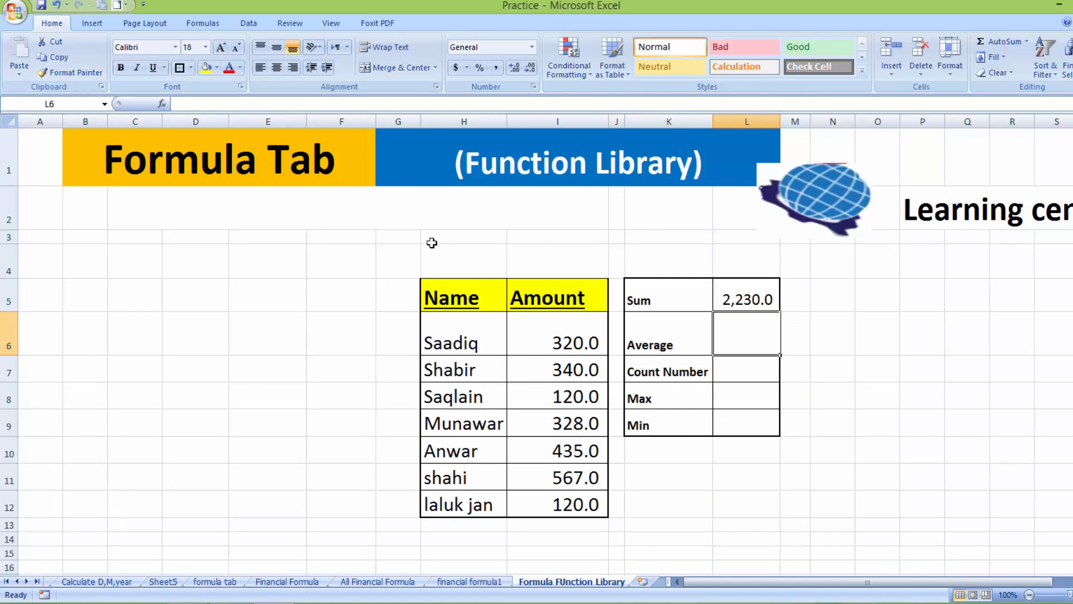
# Enter =AVERAGE(I6:I12) in L6 through AutoSum, giving 318.6
pyautogui.click(202, 23)
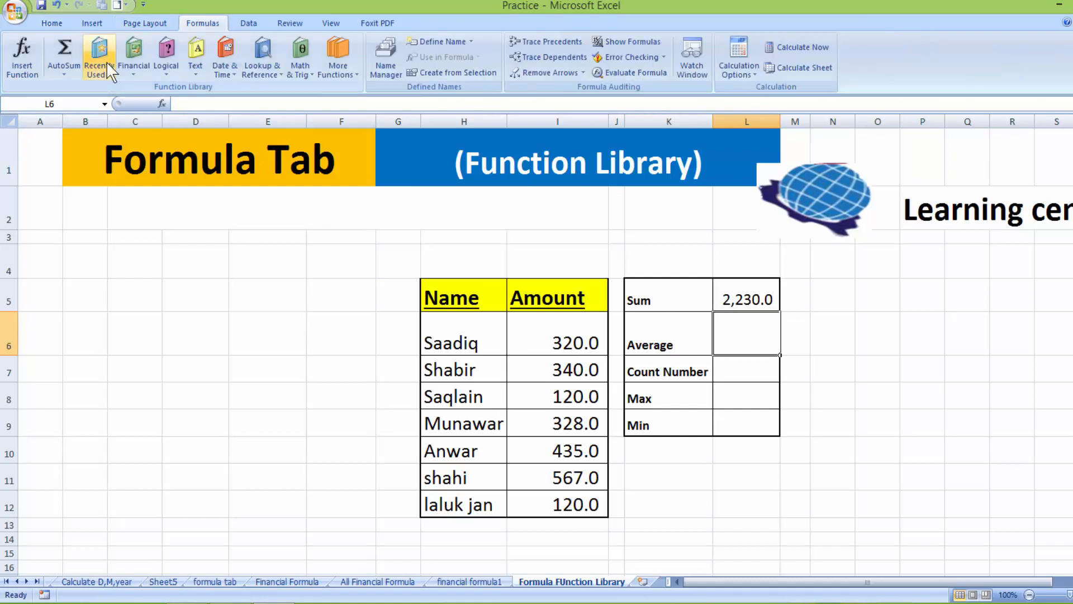
pyautogui.click(65, 73)
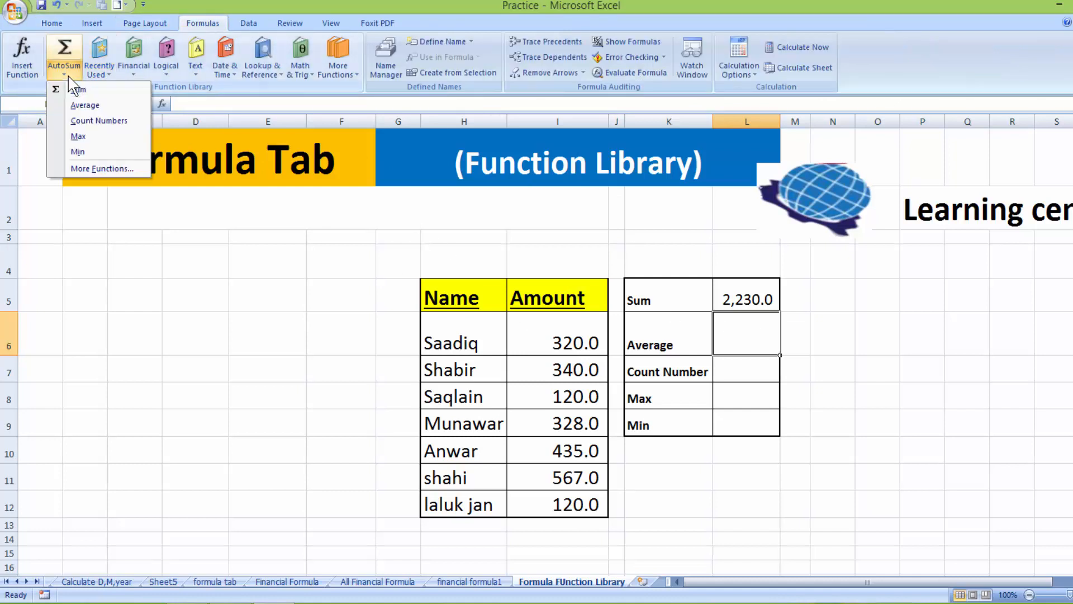
pyautogui.click(76, 106)
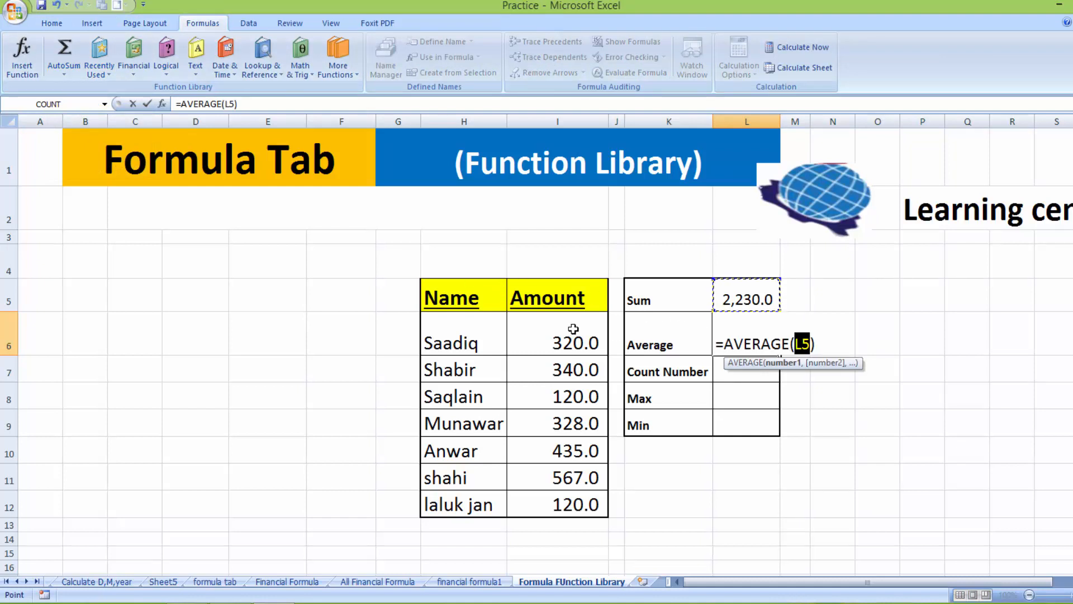
pyautogui.moveTo(573, 329); pyautogui.dragTo(561, 499)
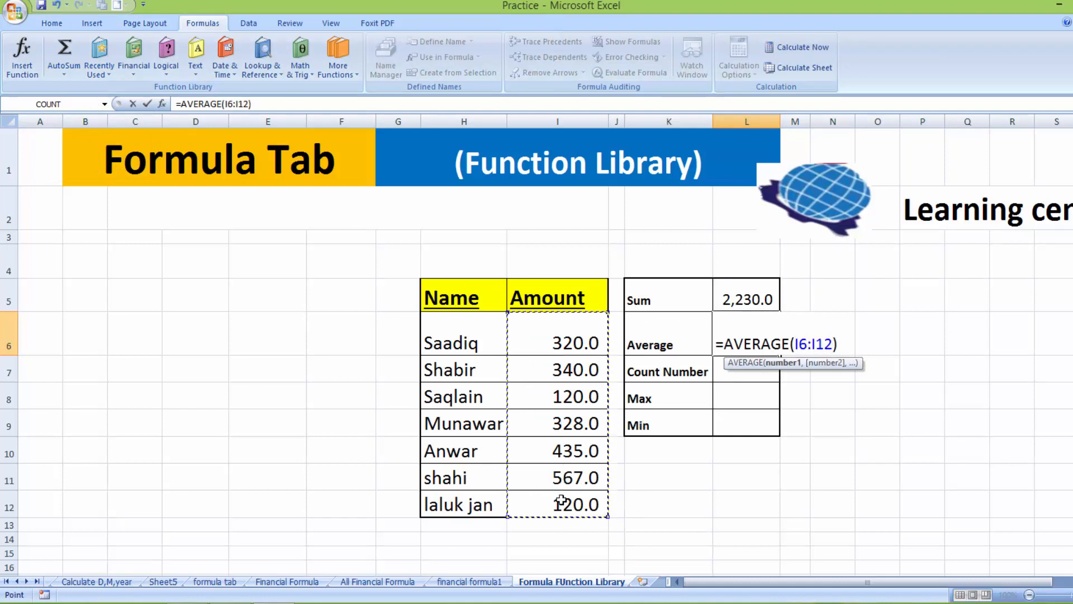
pyautogui.press('Return')
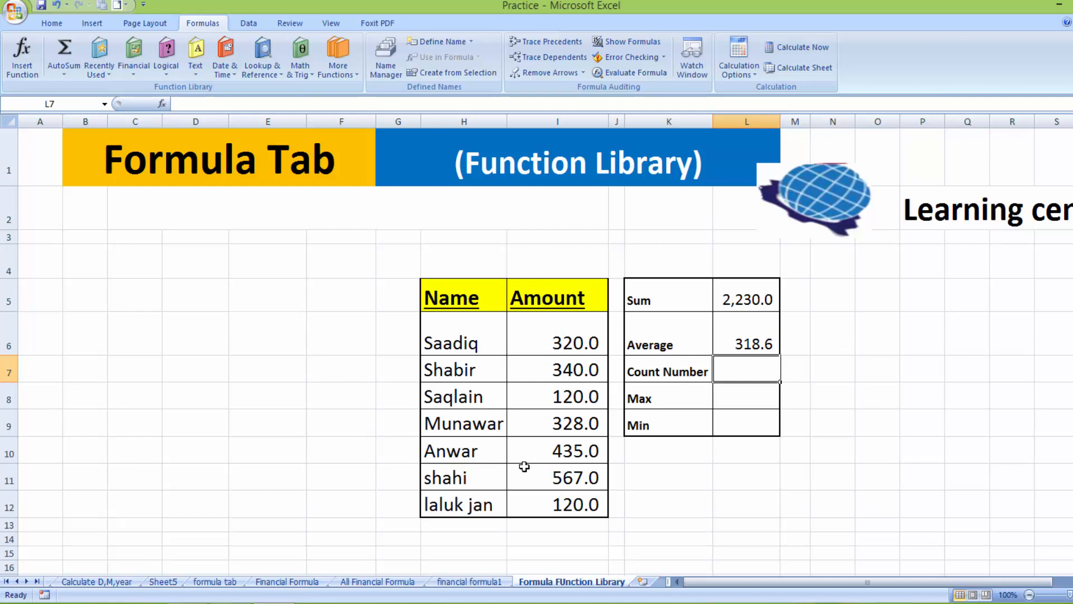
# Add COUNT and MAX over I6:I12 in L7 and L8, giving 7 and 567.0
pyautogui.click(65, 71)
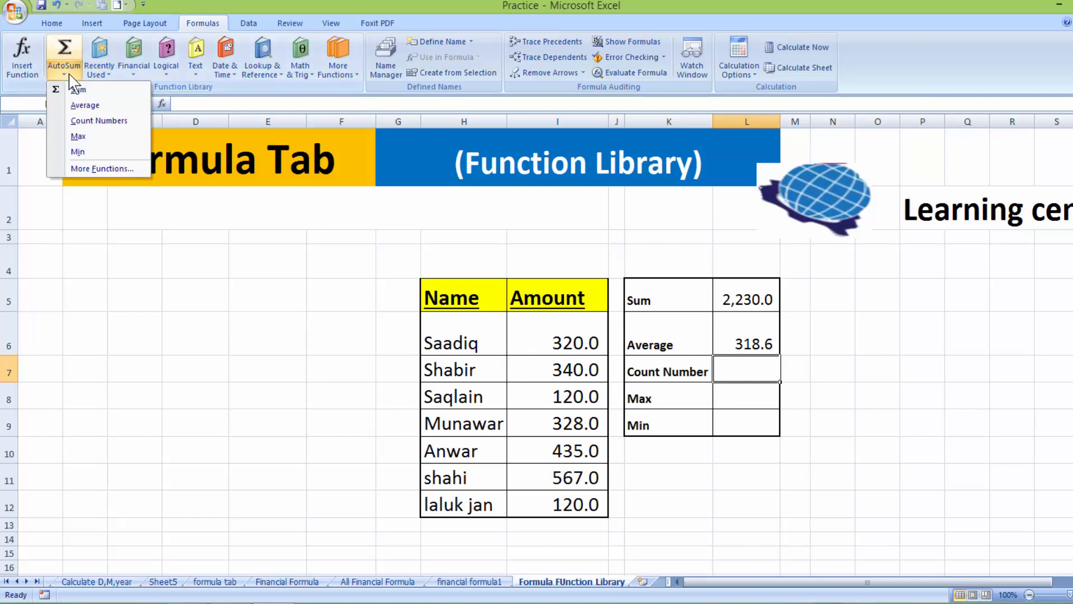
pyautogui.click(106, 121)
pyautogui.moveTo(553, 330); pyautogui.dragTo(553, 507)
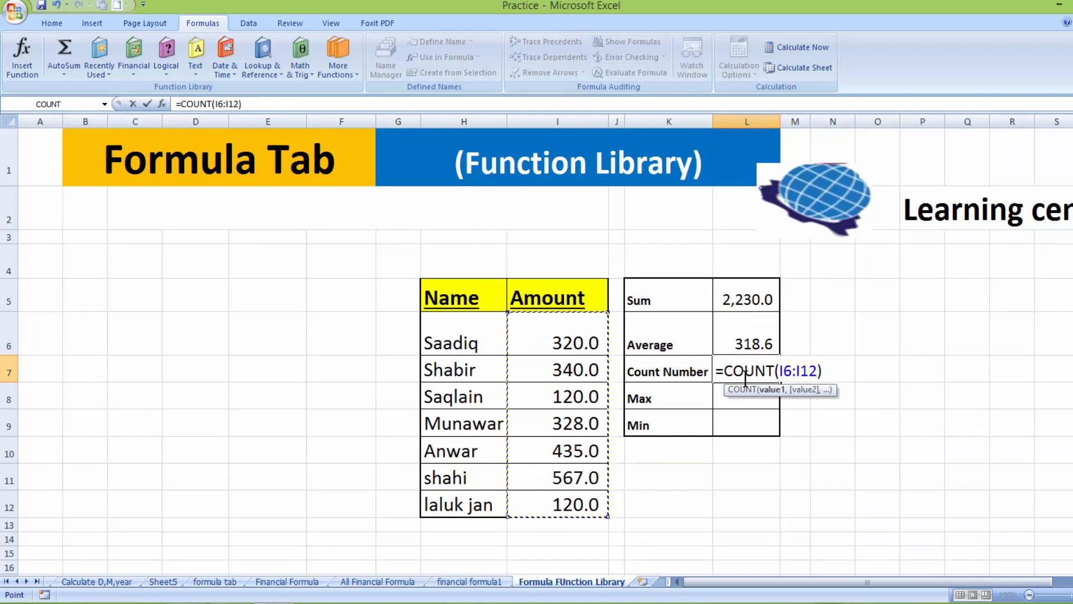
pyautogui.press('Return')
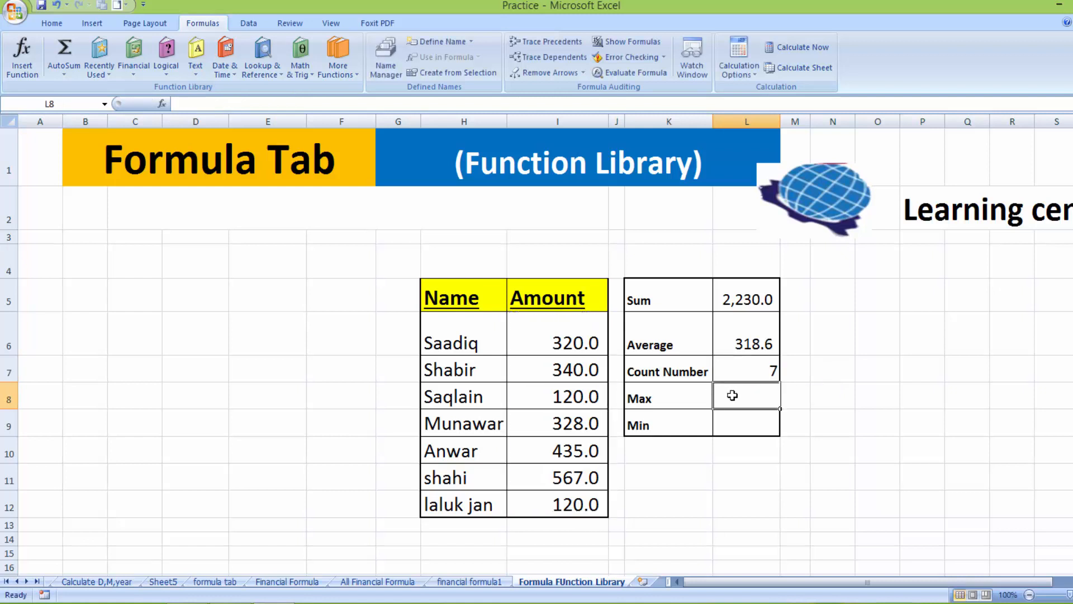
pyautogui.click(61, 74)
pyautogui.click(77, 136)
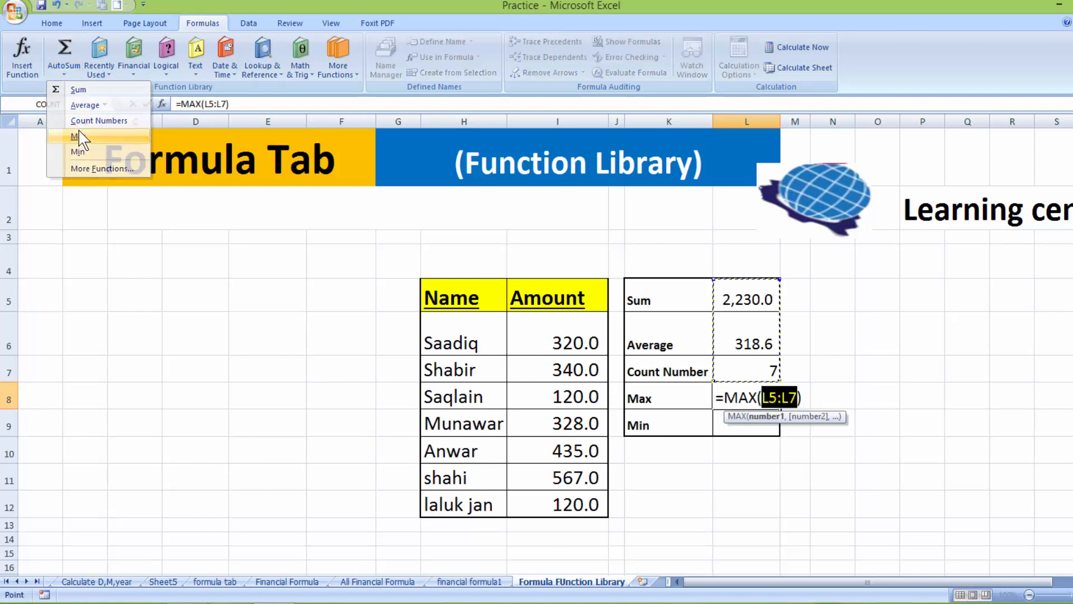
pyautogui.moveTo(573, 317); pyautogui.dragTo(568, 496)
pyautogui.press('Return')
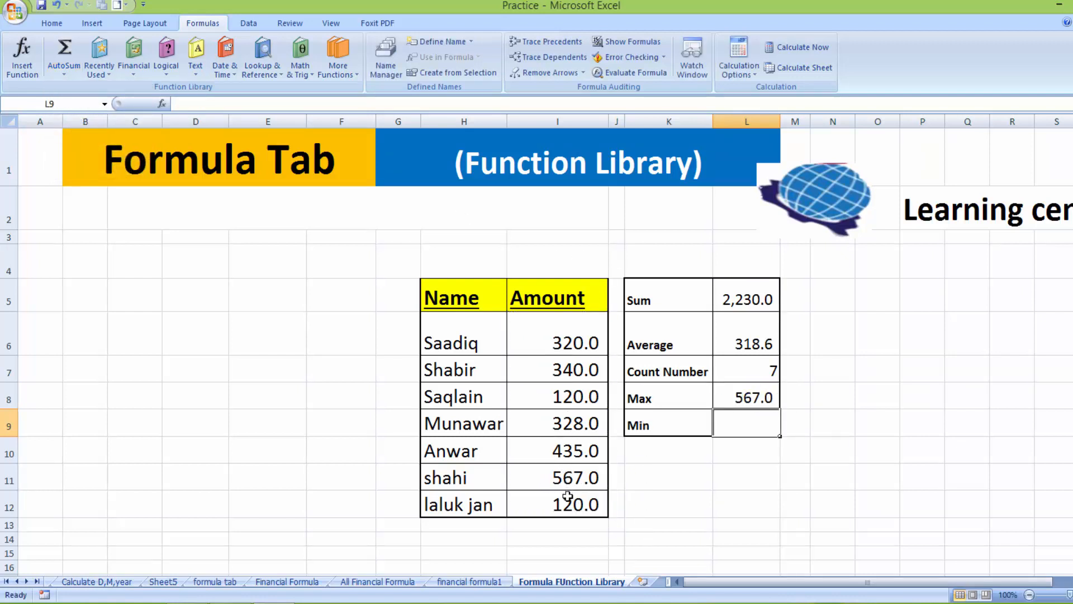
# Add MIN over I6:I12 in L9, giving 120.0
pyautogui.click(63, 74)
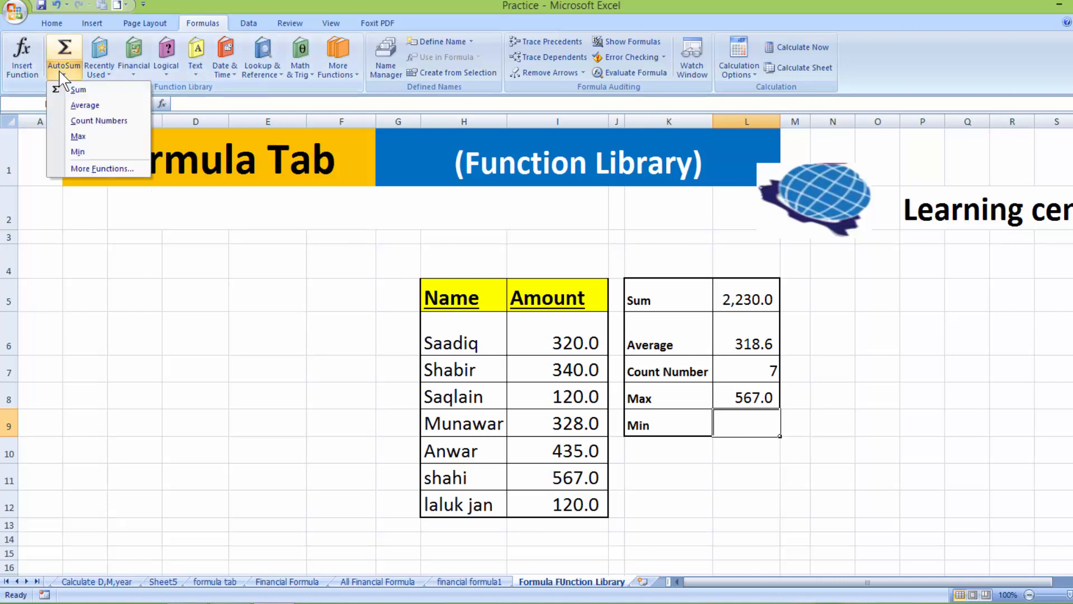
pyautogui.click(78, 152)
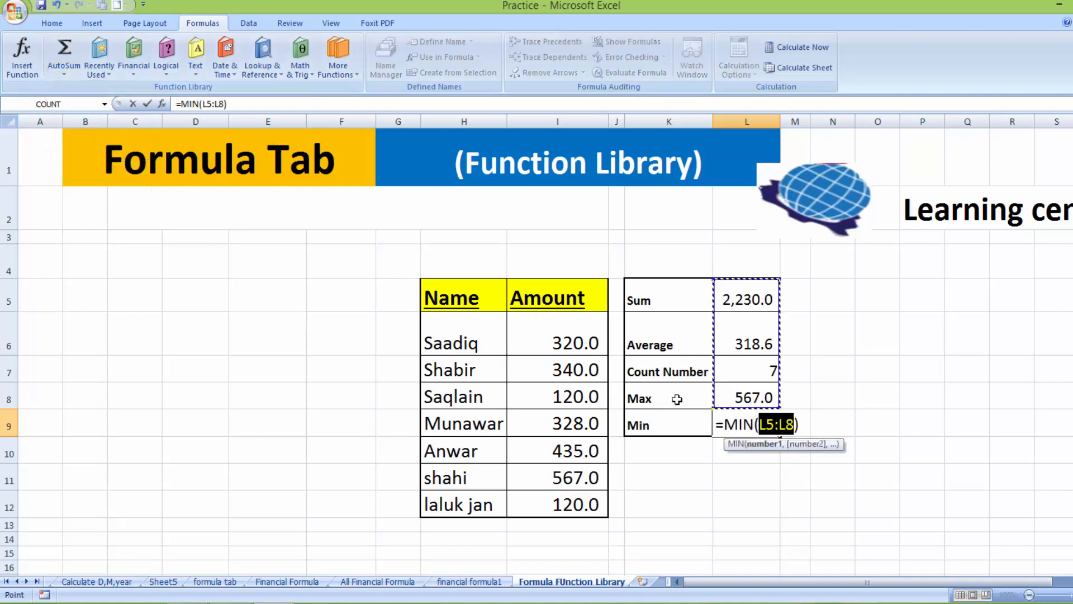
pyautogui.click(532, 326)
pyautogui.moveTo(532, 326); pyautogui.dragTo(544, 502)
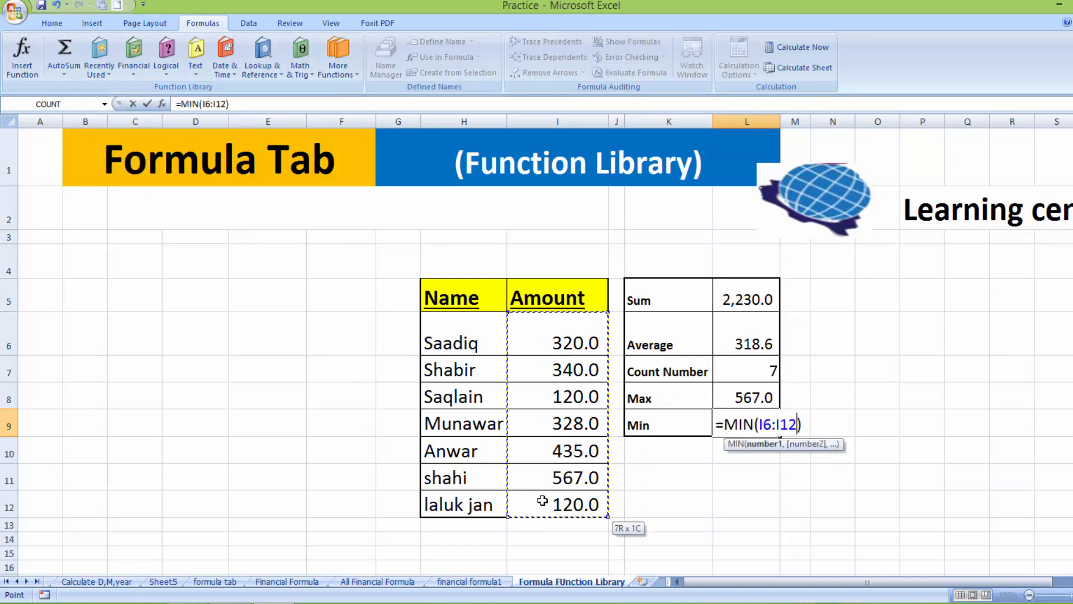
pyautogui.press('Return')
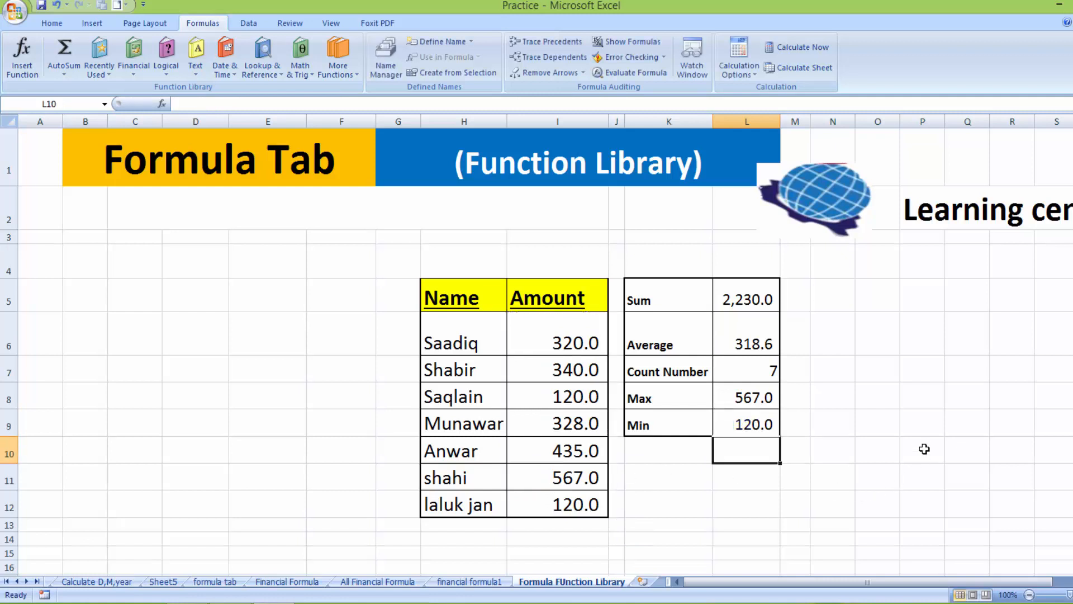
pyautogui.click(923, 443)
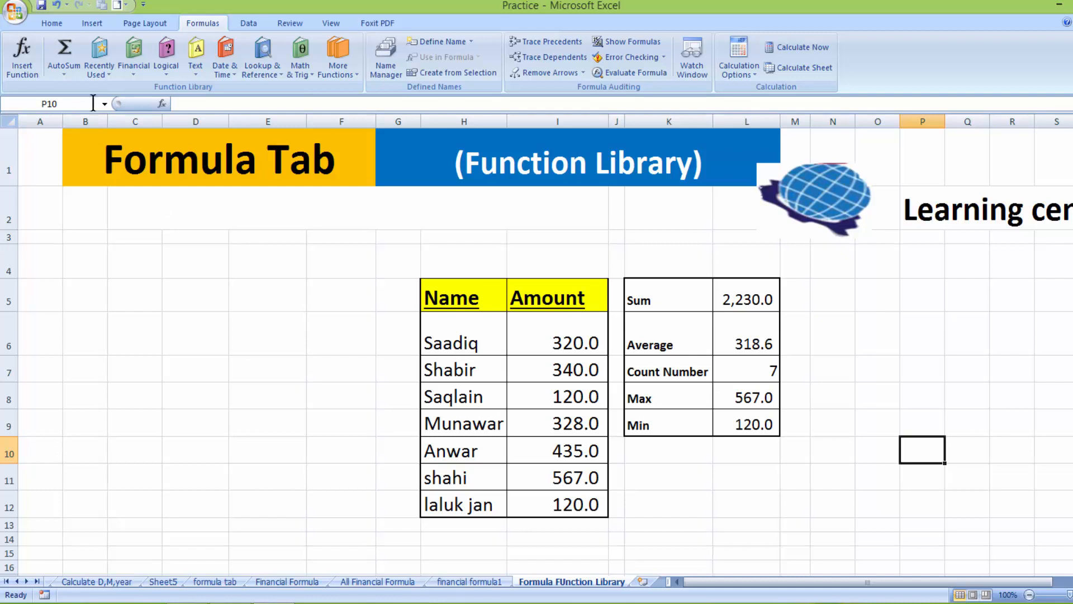
pyautogui.click(98, 69)
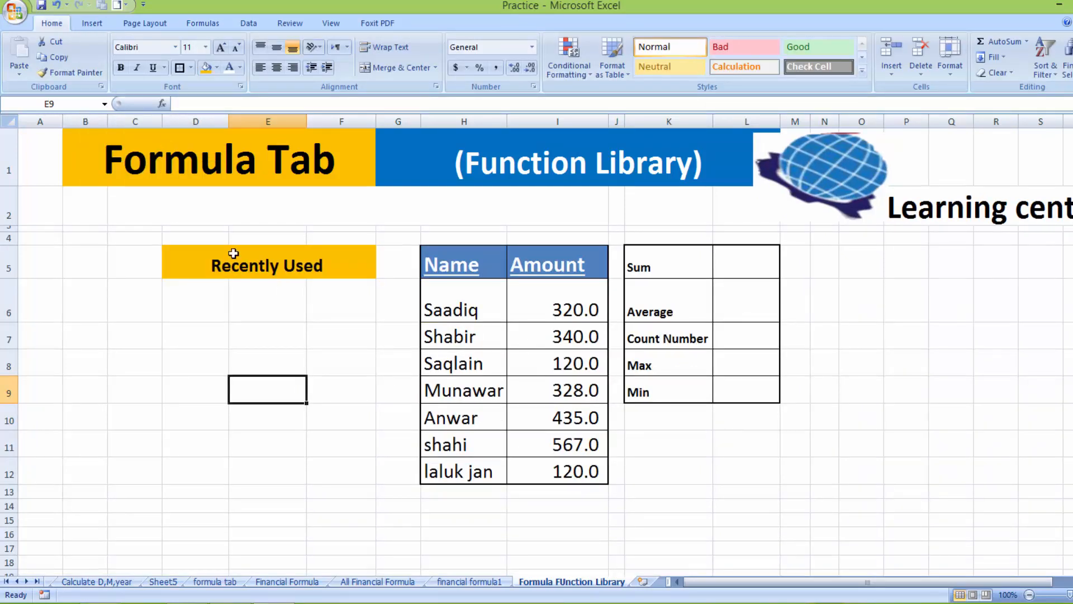
pyautogui.click(202, 23)
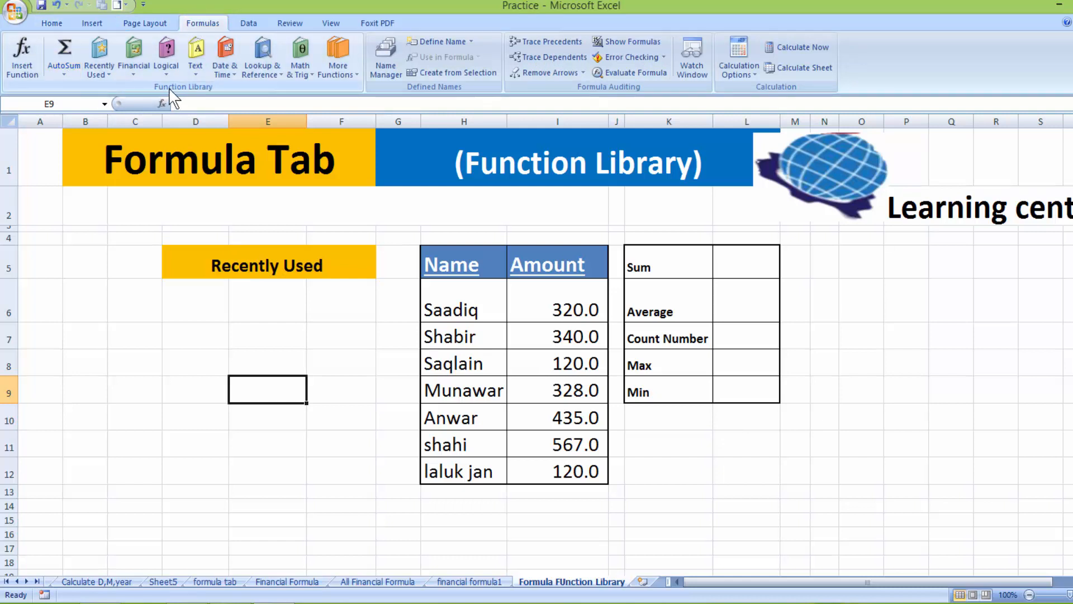
# Enter =SUM(I6:I12) in L5 from Recently Used functions, showing 2,230.0
pyautogui.click(96, 76)
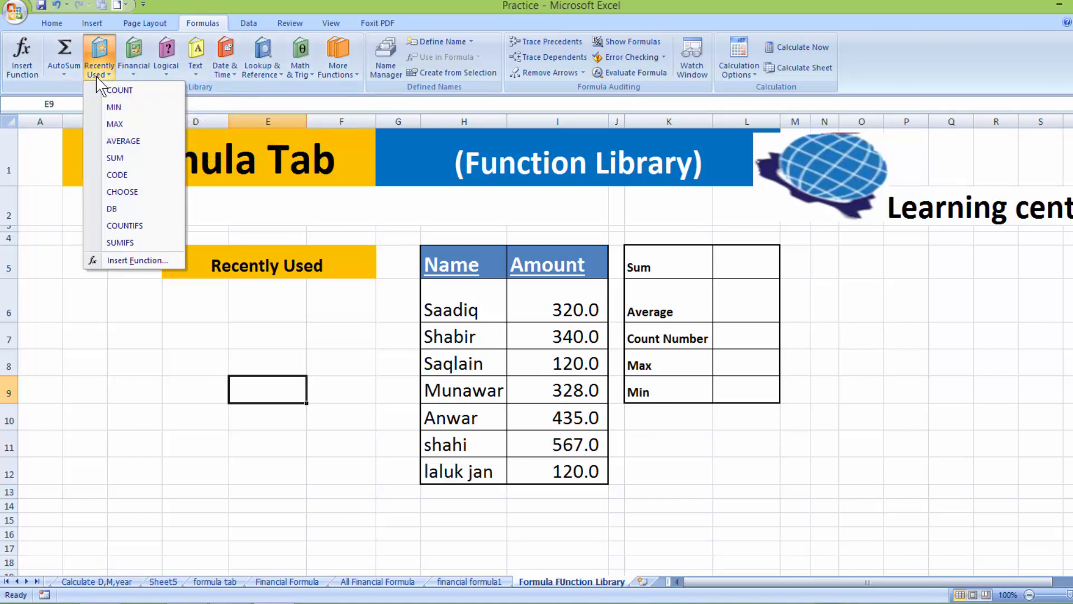
pyautogui.click(743, 274)
pyautogui.click(738, 266)
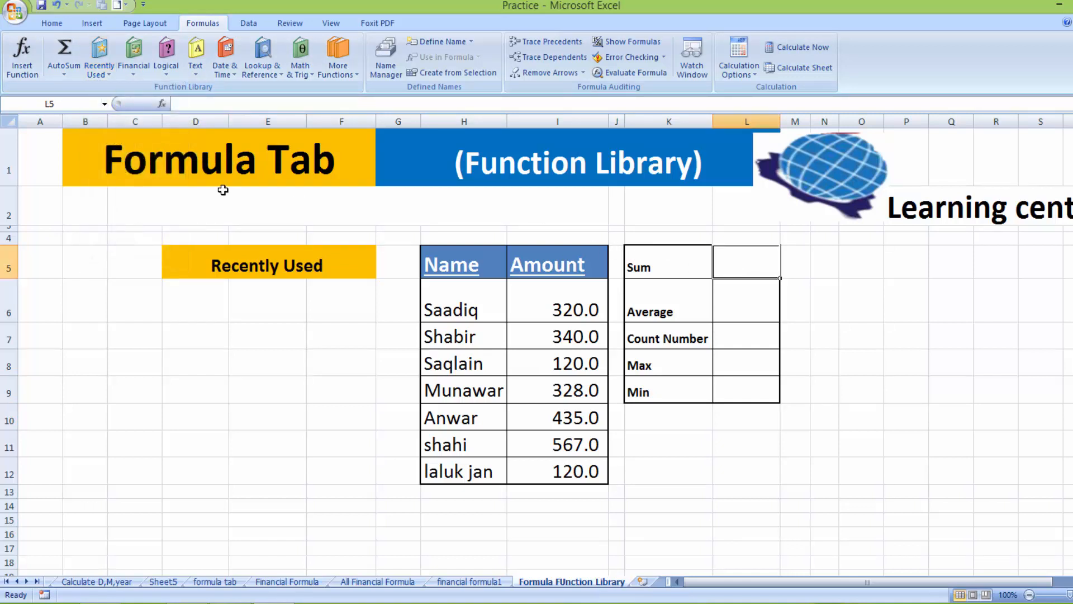
pyautogui.click(97, 72)
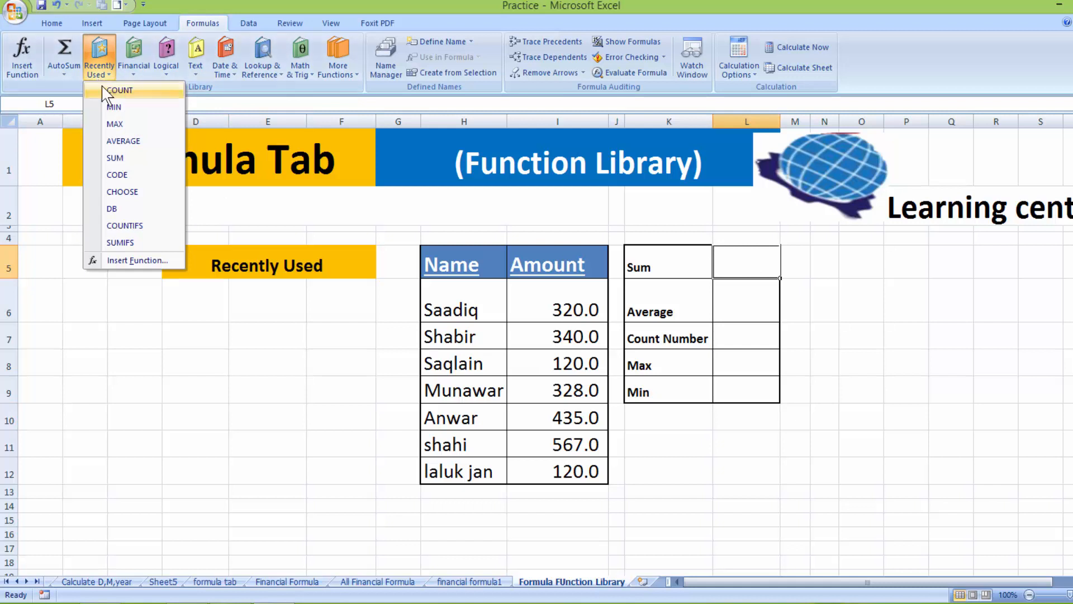
pyautogui.click(119, 90)
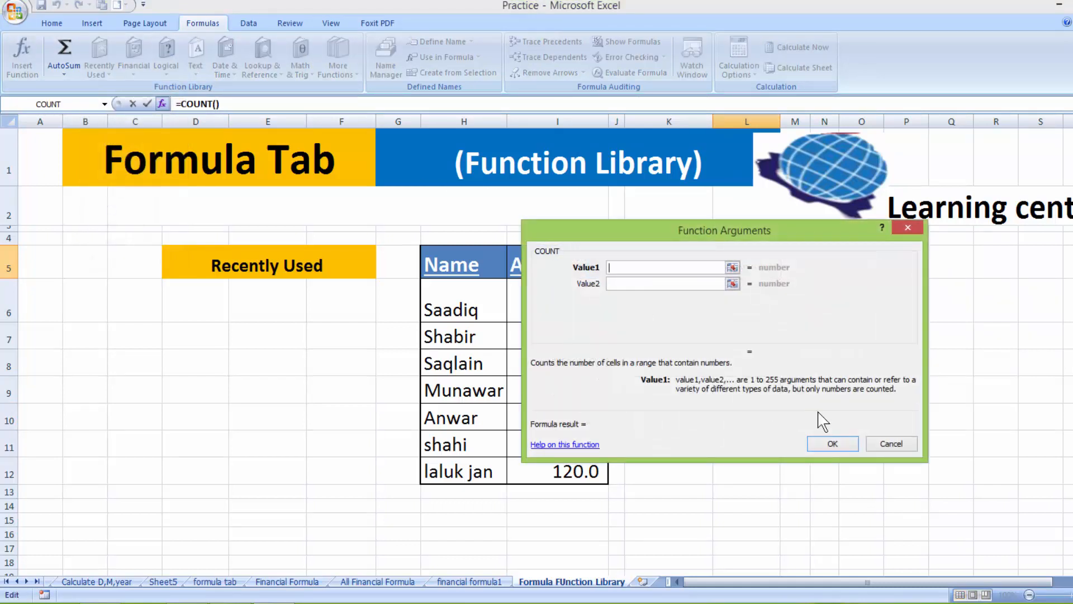
pyautogui.click(891, 444)
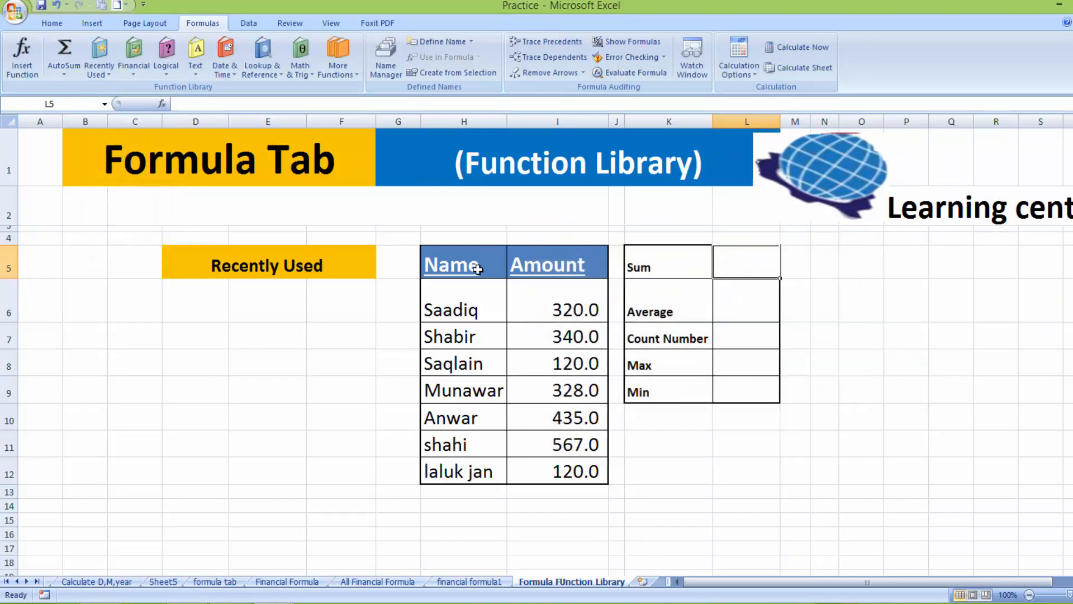
pyautogui.click(99, 70)
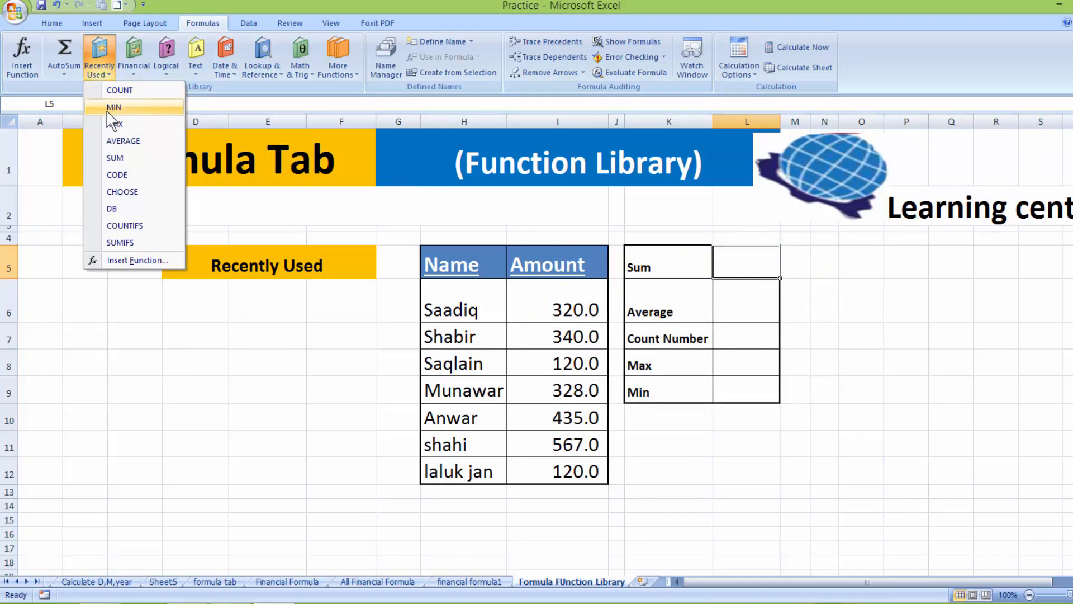
pyautogui.click(119, 158)
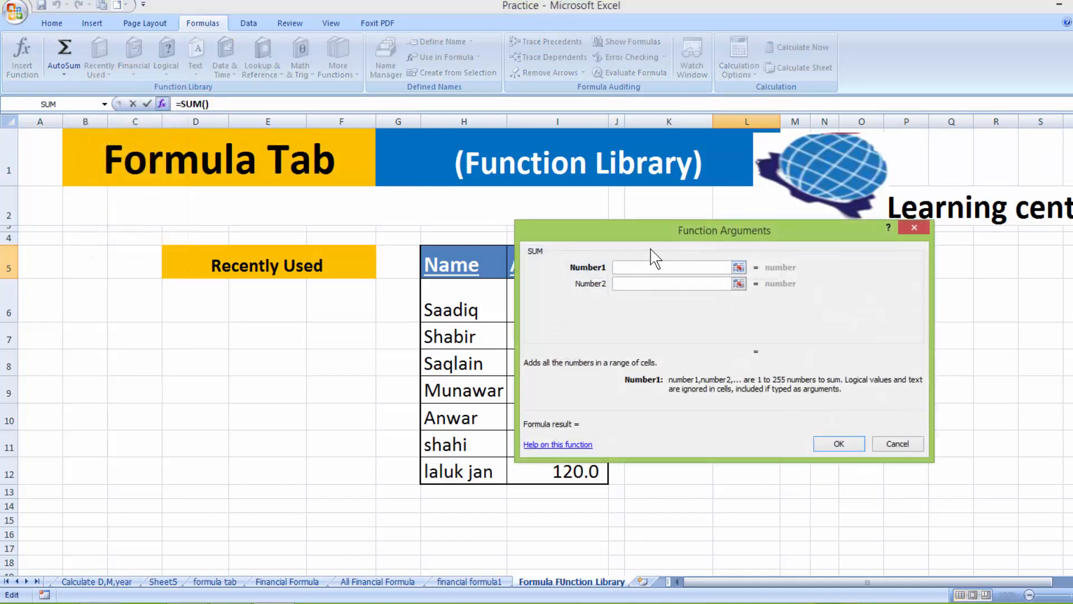
pyautogui.moveTo(647, 244); pyautogui.dragTo(804, 253)
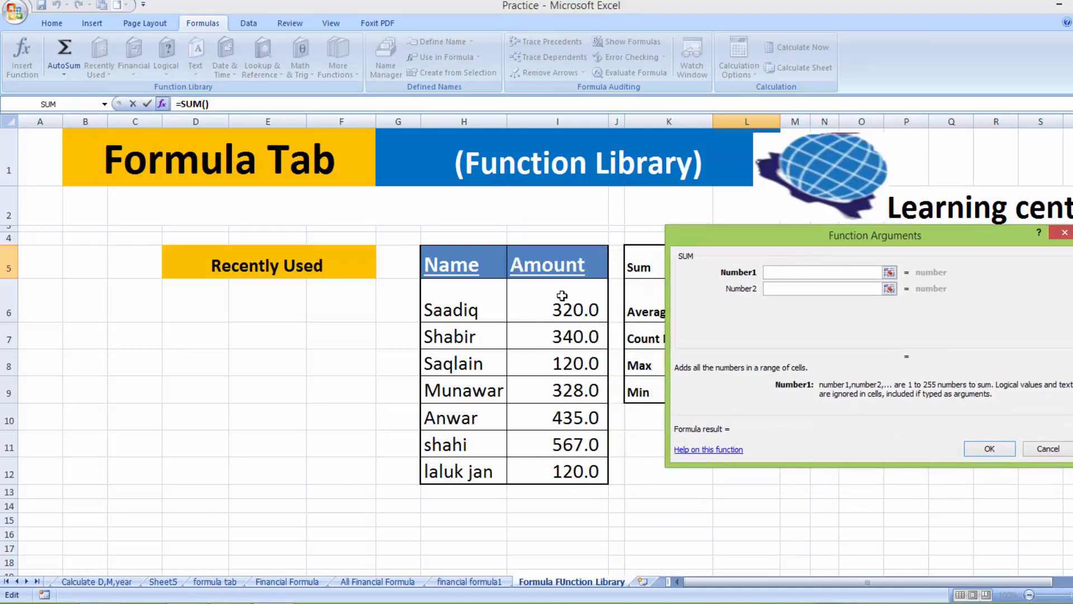
pyautogui.moveTo(561, 302); pyautogui.dragTo(555, 467)
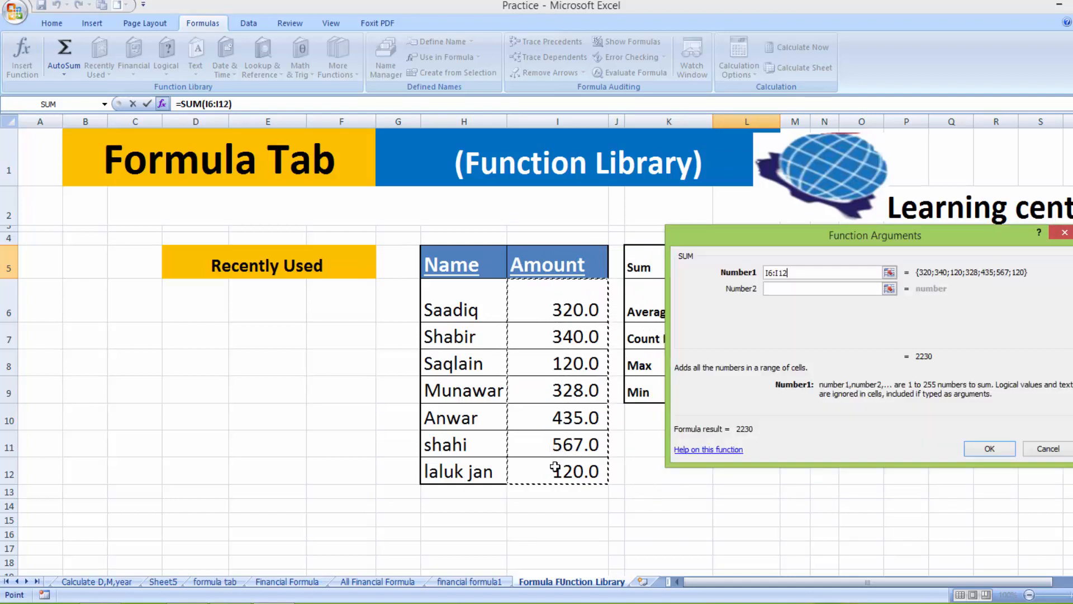
pyautogui.click(978, 453)
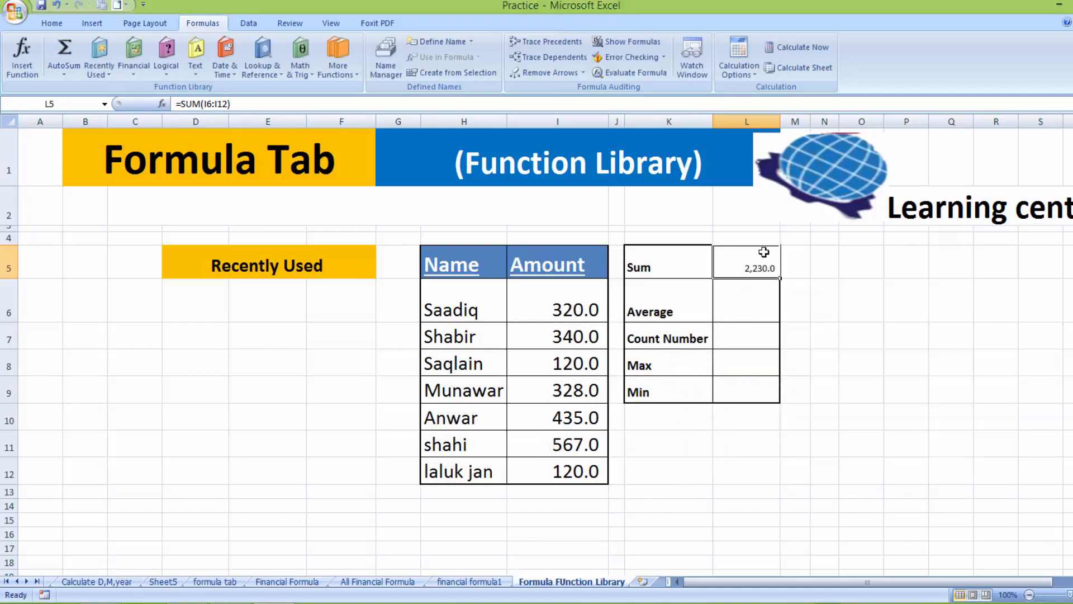
pyautogui.moveTo(757, 291); pyautogui.dragTo(750, 378)
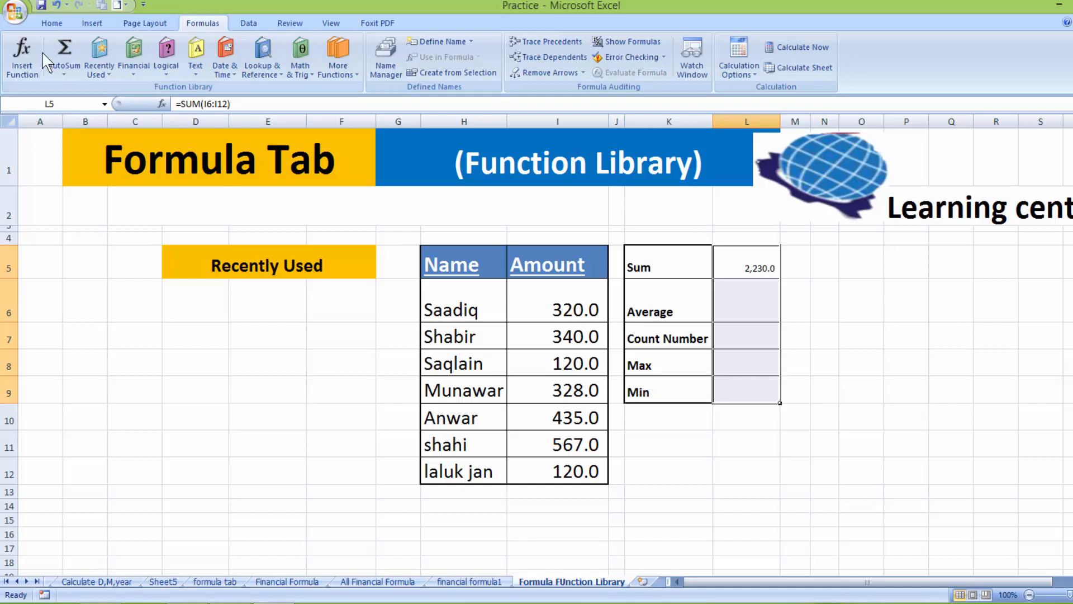
# Enlarge the font of the summary cells L5:L9 with Grow Font
pyautogui.click(51, 23)
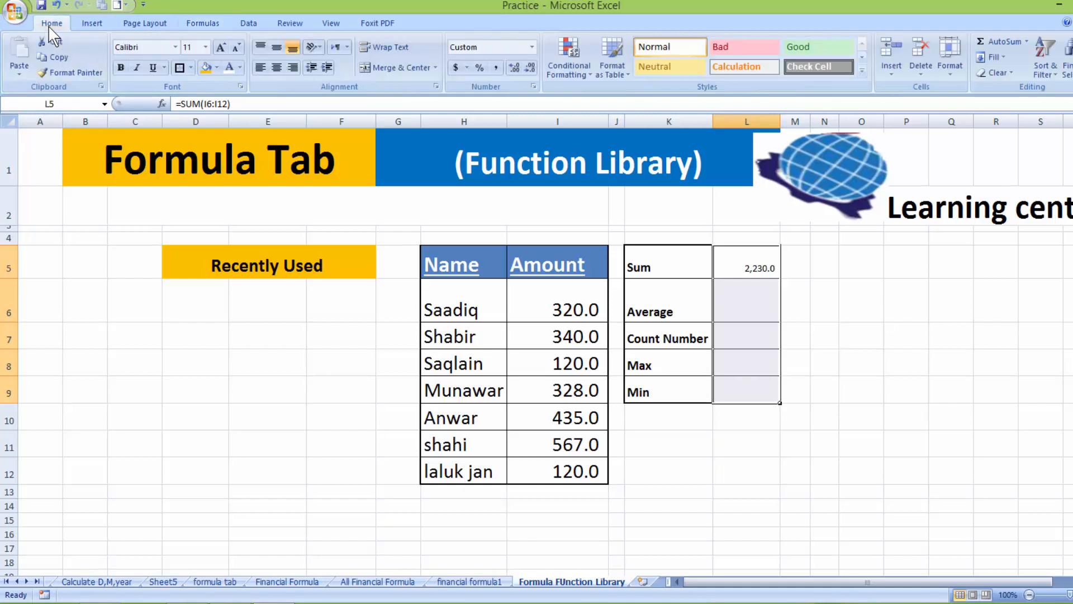
pyautogui.click(218, 48)
pyautogui.click(219, 48)
pyautogui.click(821, 359)
# Insert =AVERAGE(I6:I12) in L6 from Recently Used functions, giving 318.6
pyautogui.click(743, 304)
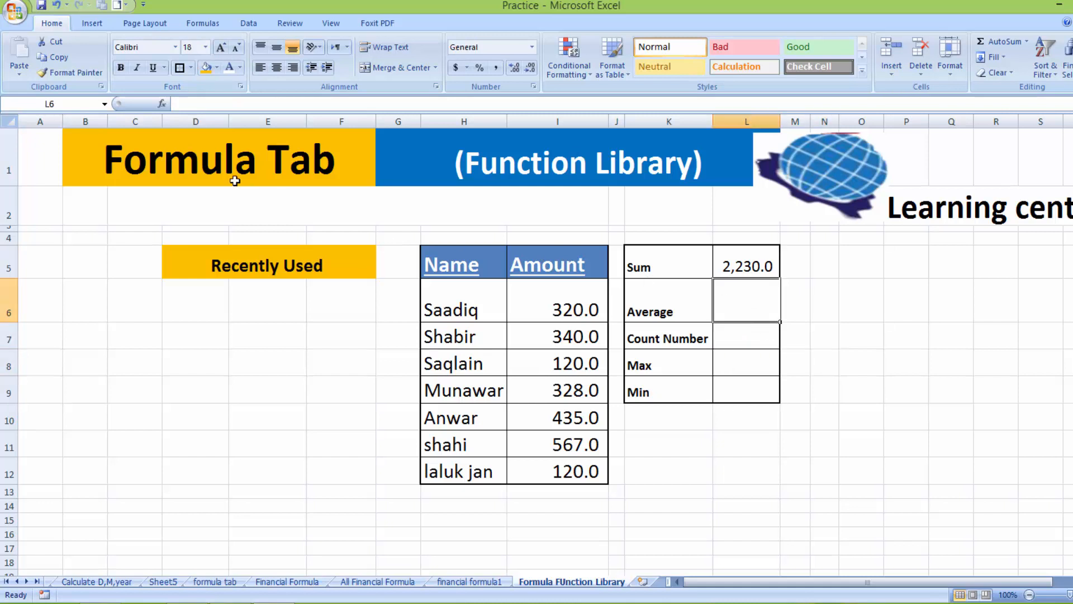
pyautogui.click(203, 23)
pyautogui.click(98, 73)
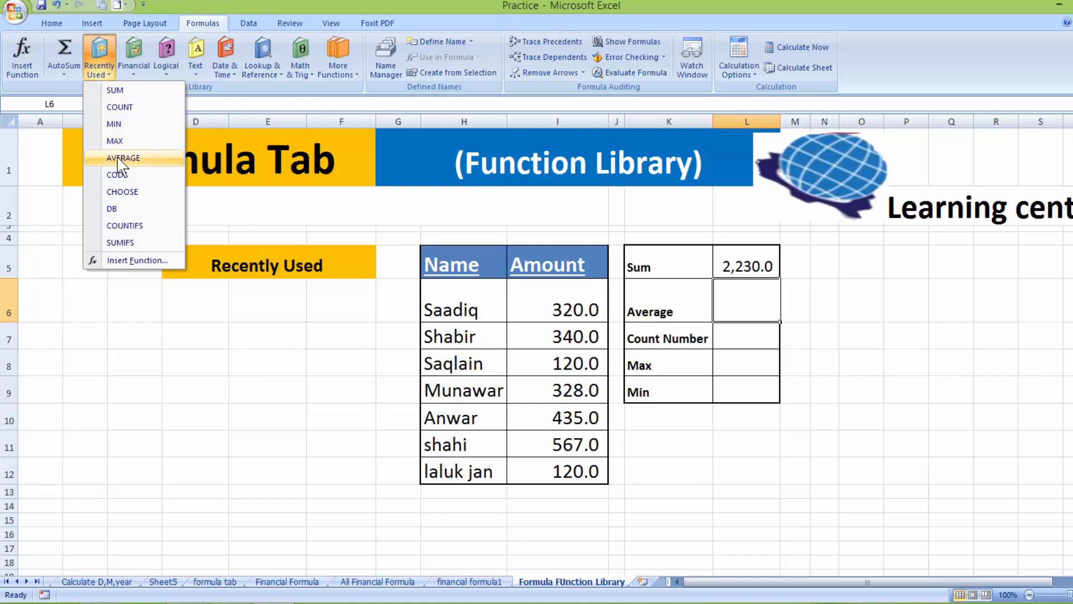
pyautogui.click(120, 159)
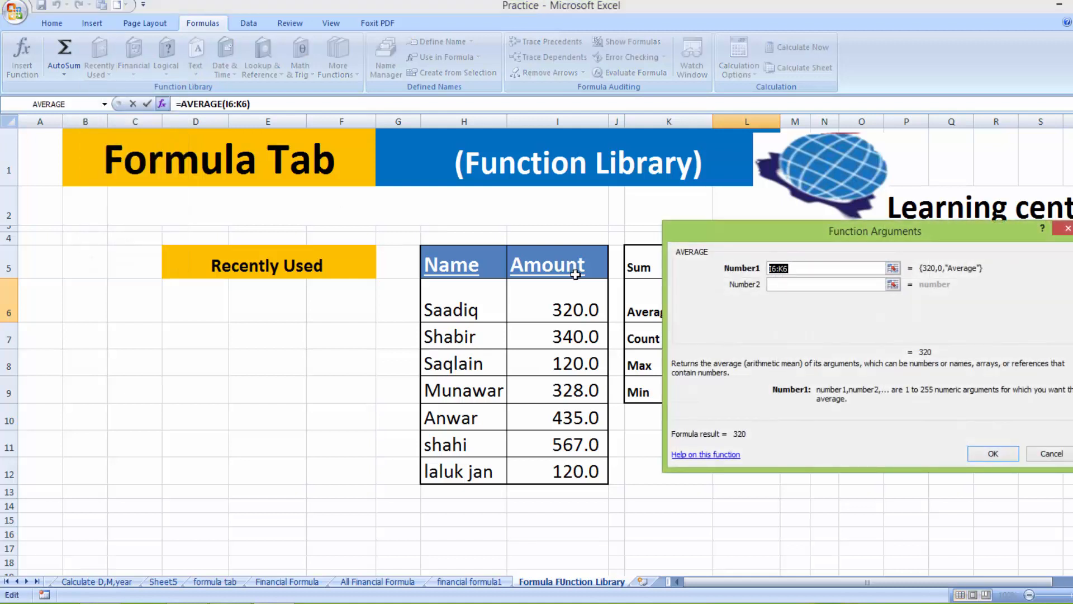
pyautogui.moveTo(570, 293); pyautogui.dragTo(565, 471)
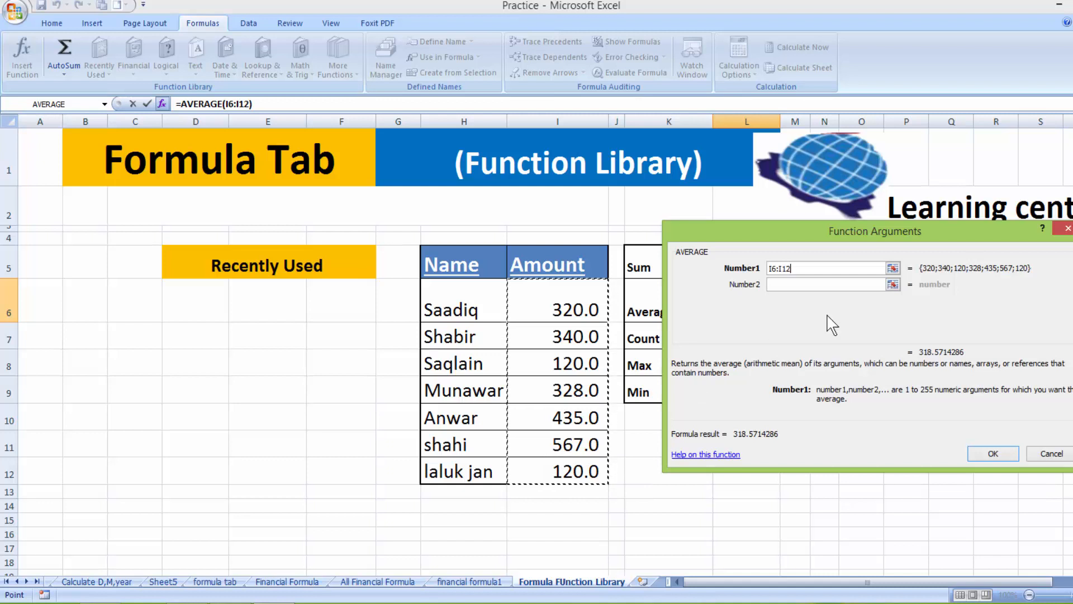
pyautogui.click(984, 454)
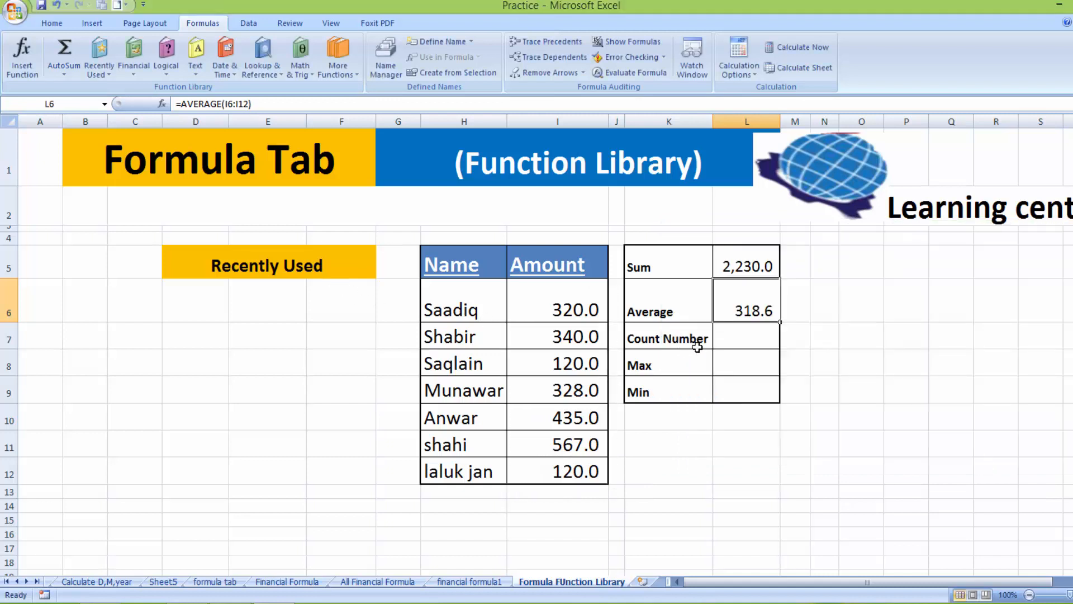
# Insert =COUNT(I6:I12) in L7 from Recently Used functions, giving 7
pyautogui.click(721, 342)
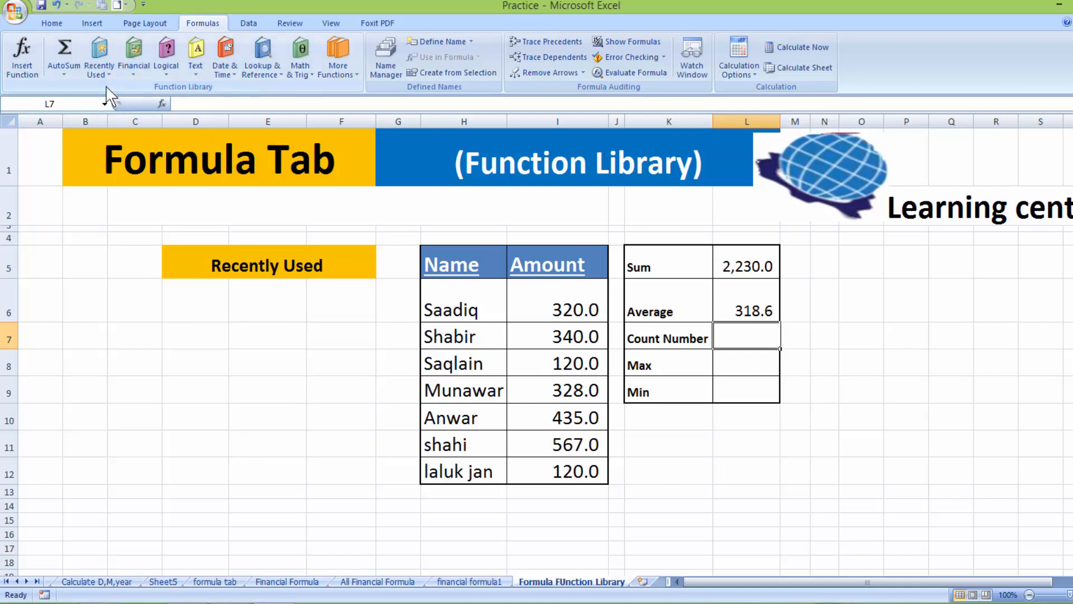
pyautogui.click(100, 70)
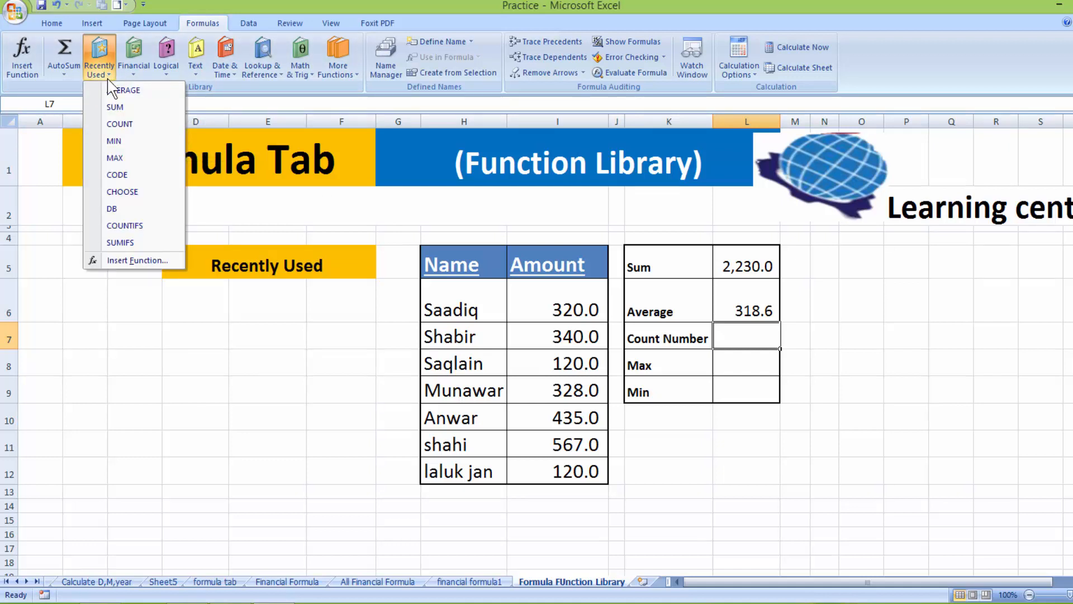
pyautogui.click(112, 124)
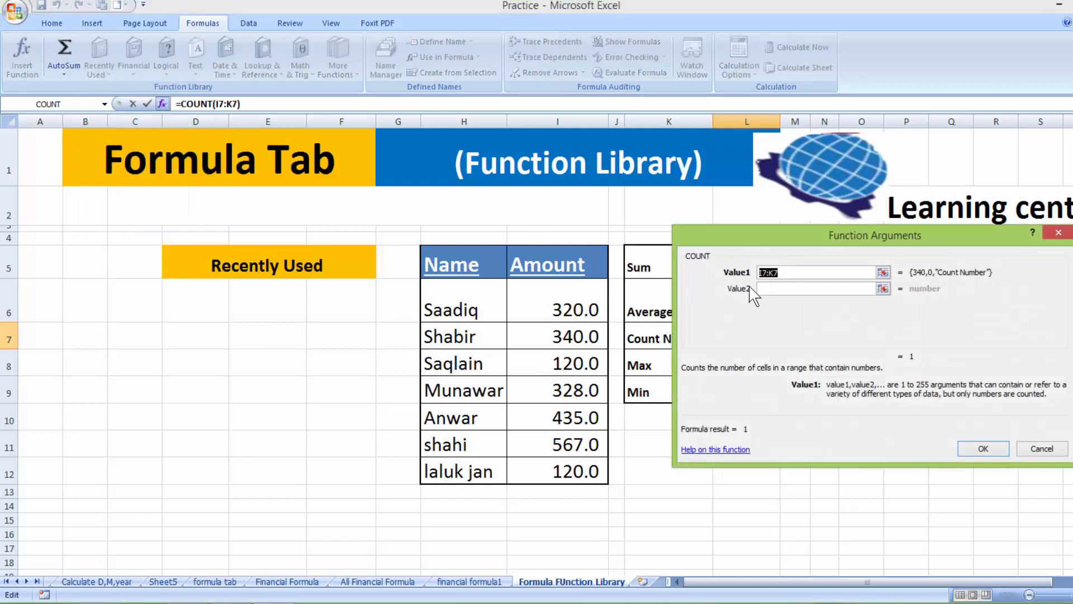
pyautogui.moveTo(589, 289); pyautogui.dragTo(576, 472)
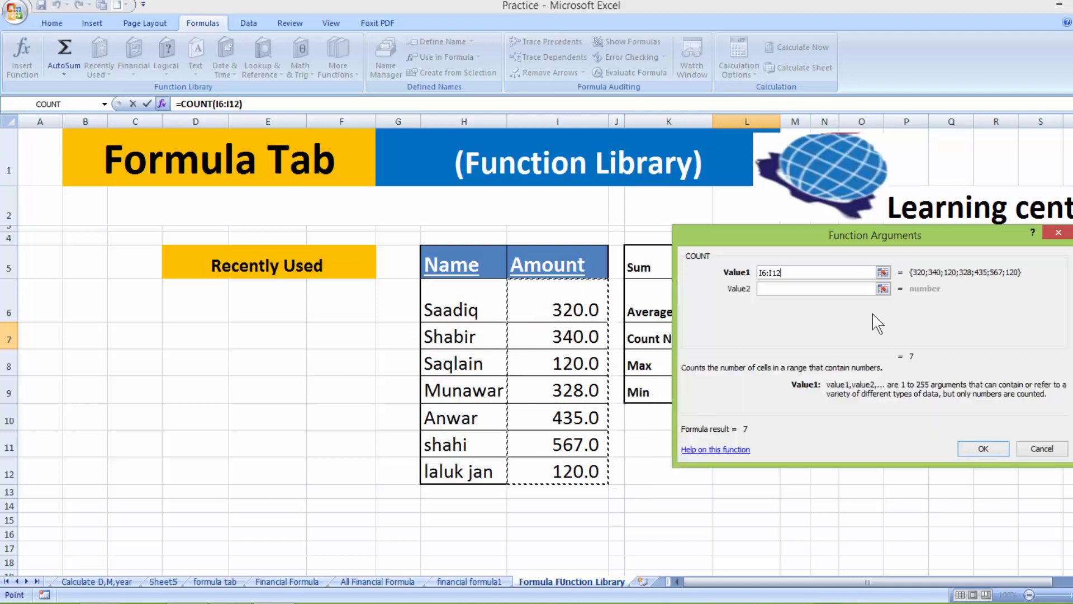
pyautogui.click(980, 450)
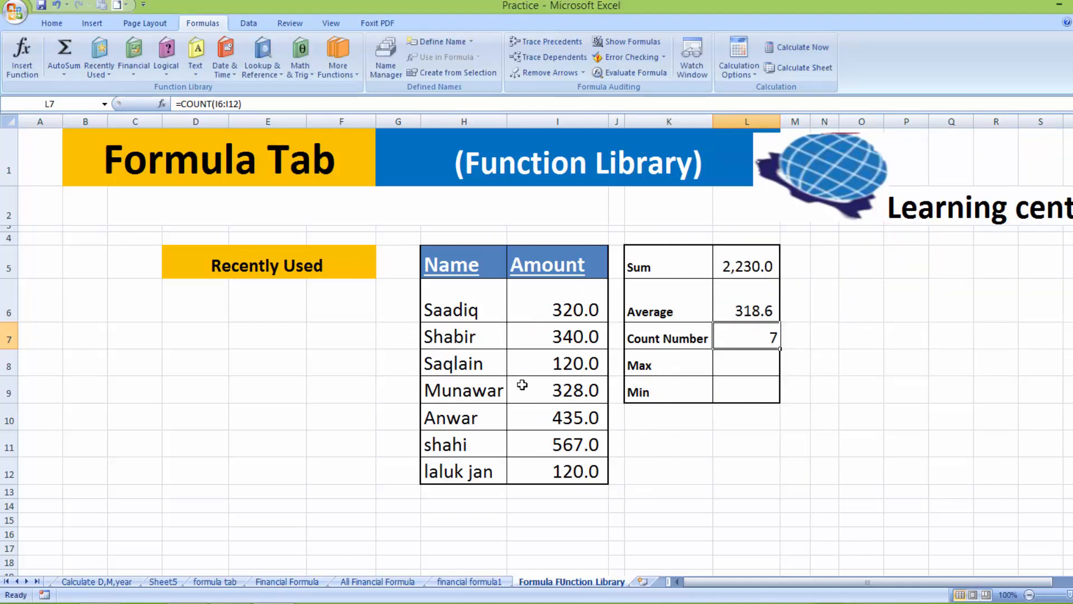
pyautogui.click(721, 367)
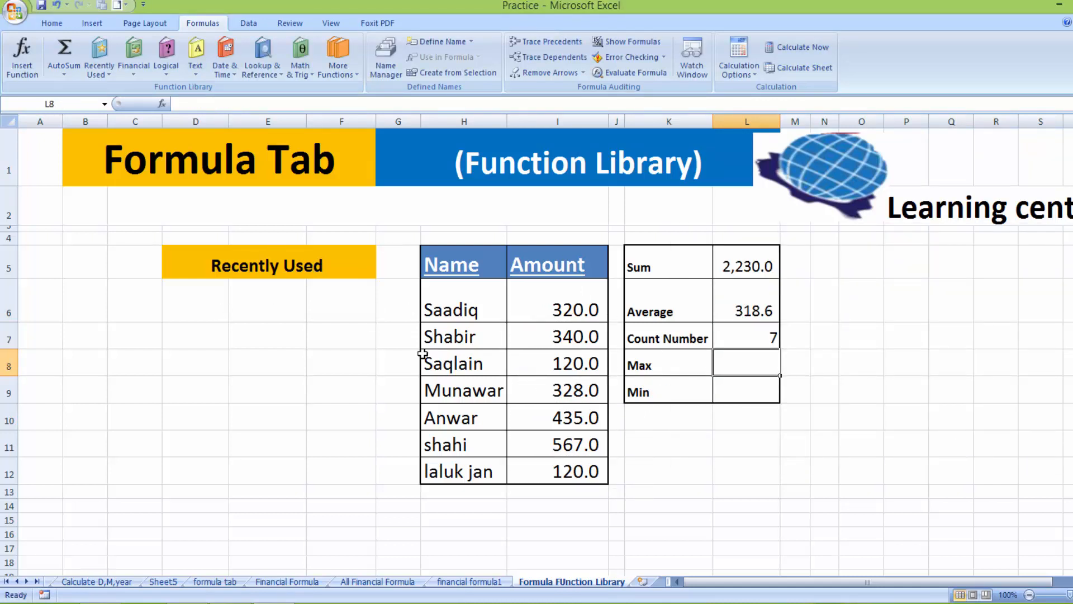
# Insert =MAX(I6:I12) in L8, showing 567.0
pyautogui.click(99, 61)
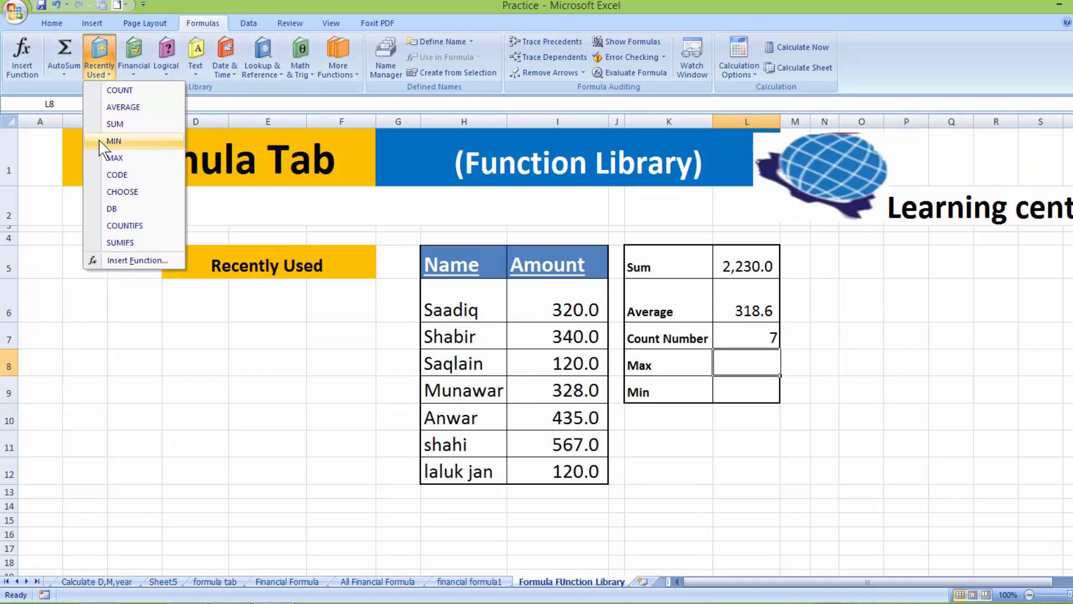
pyautogui.click(104, 159)
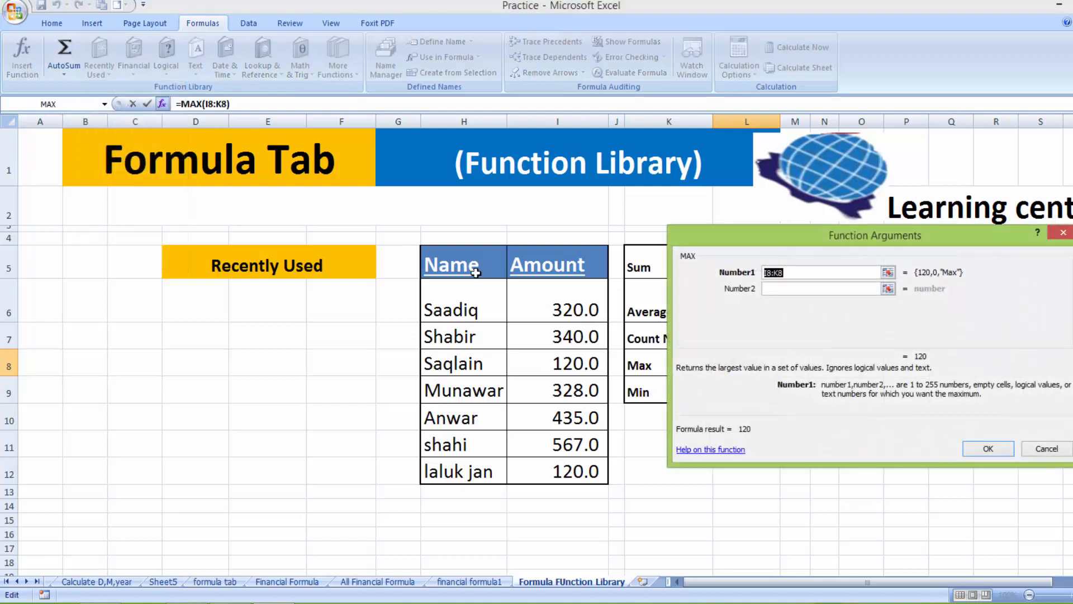
pyautogui.moveTo(534, 305); pyautogui.dragTo(540, 482)
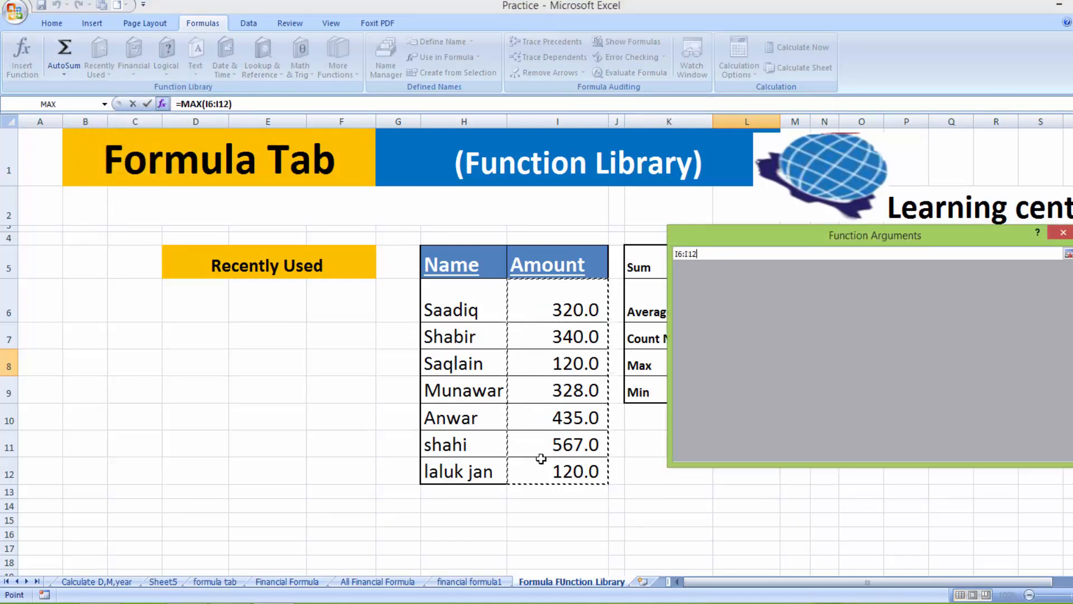
pyautogui.click(989, 449)
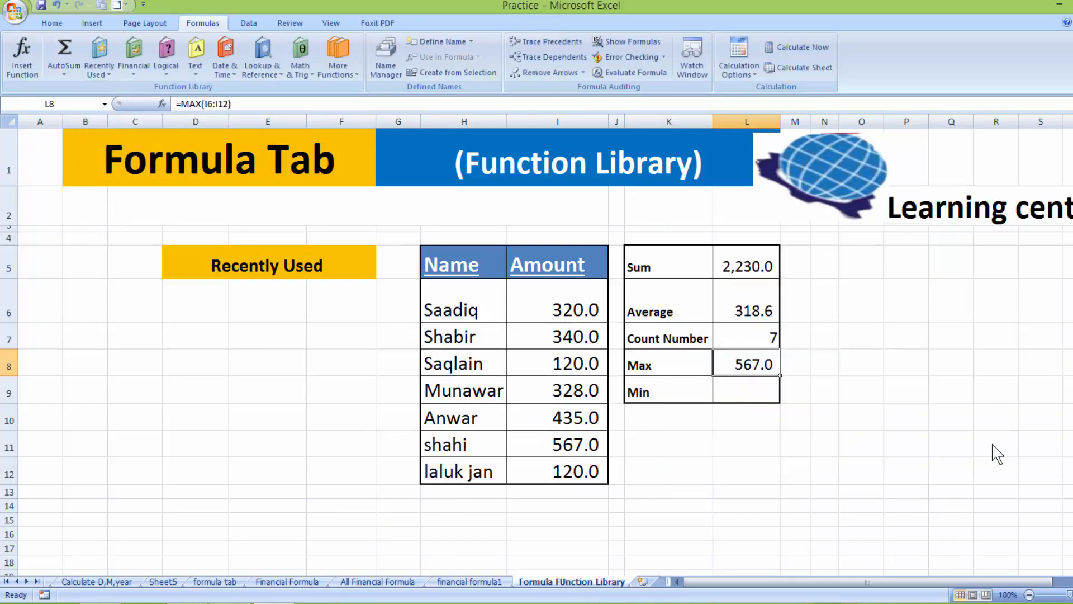
pyautogui.click(736, 393)
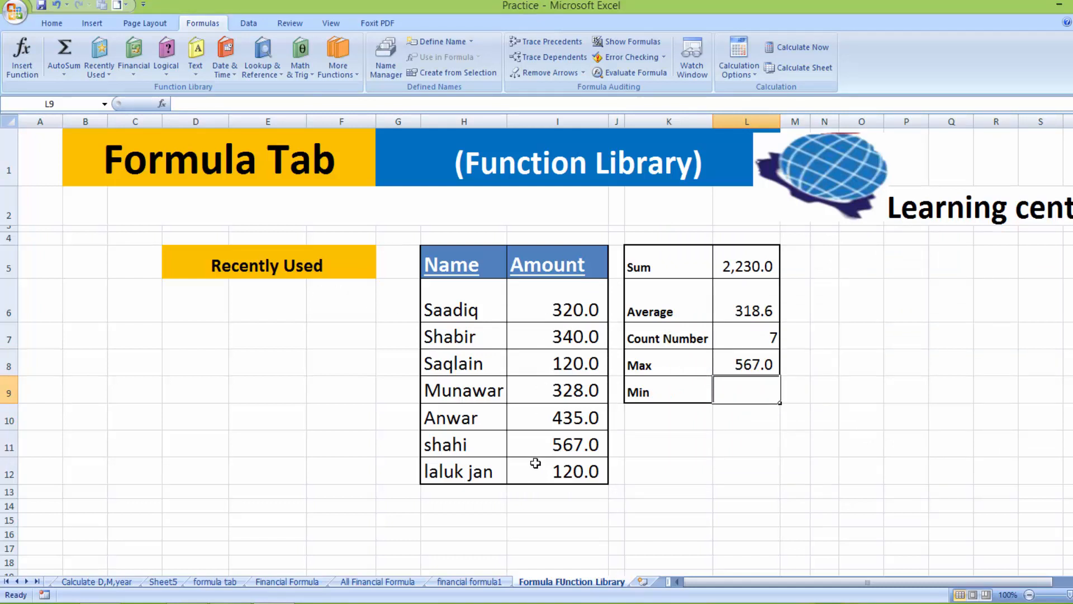
# Insert =MIN(I6:I12) in L9, showing 120.0
pyautogui.click(99, 72)
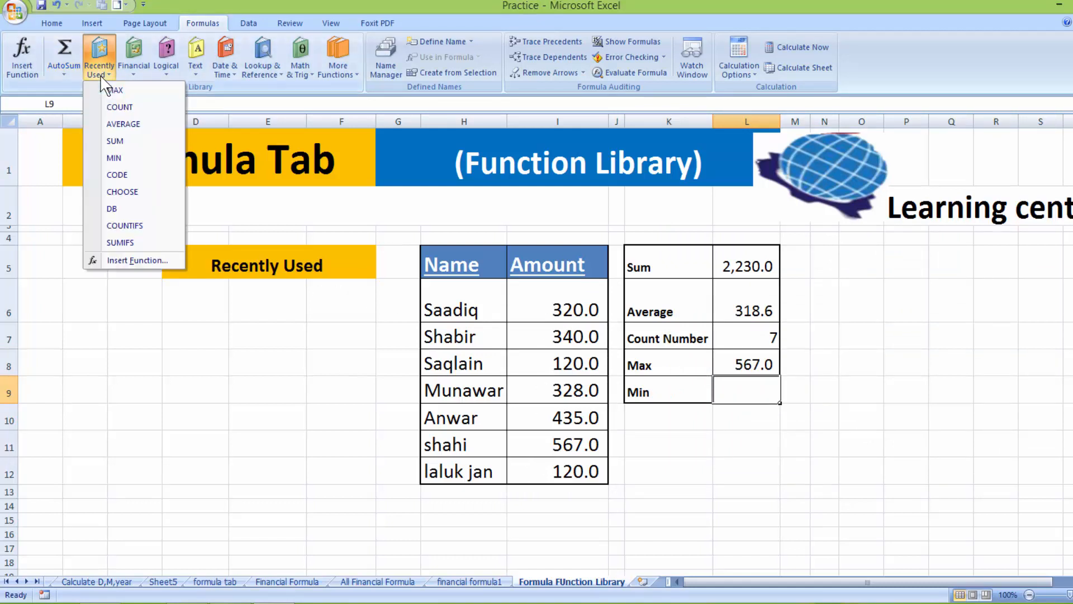
pyautogui.click(114, 158)
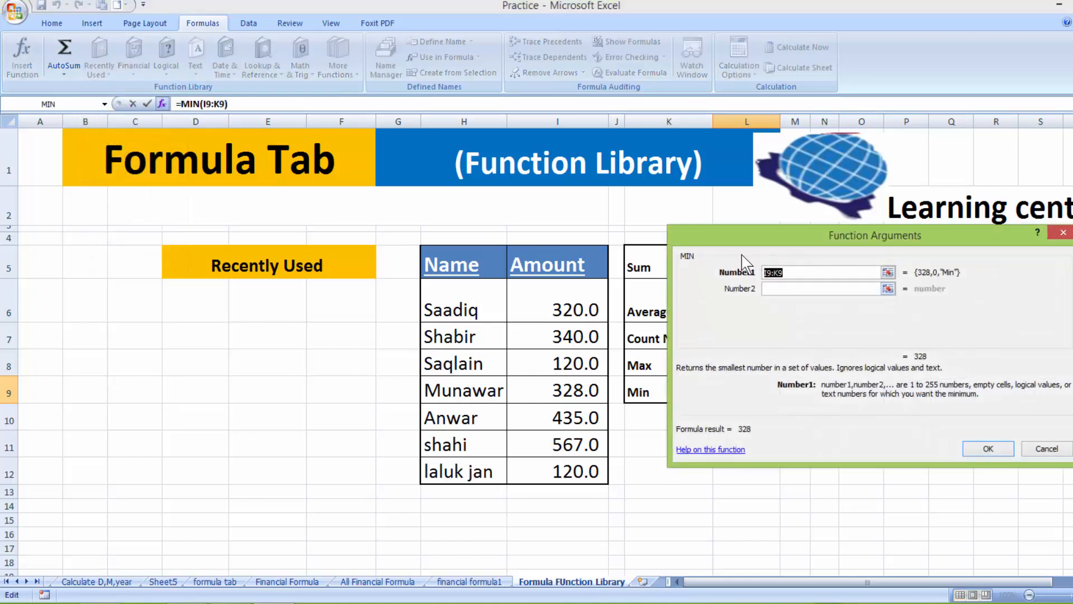
pyautogui.click(565, 306)
pyautogui.moveTo(560, 307); pyautogui.dragTo(558, 470)
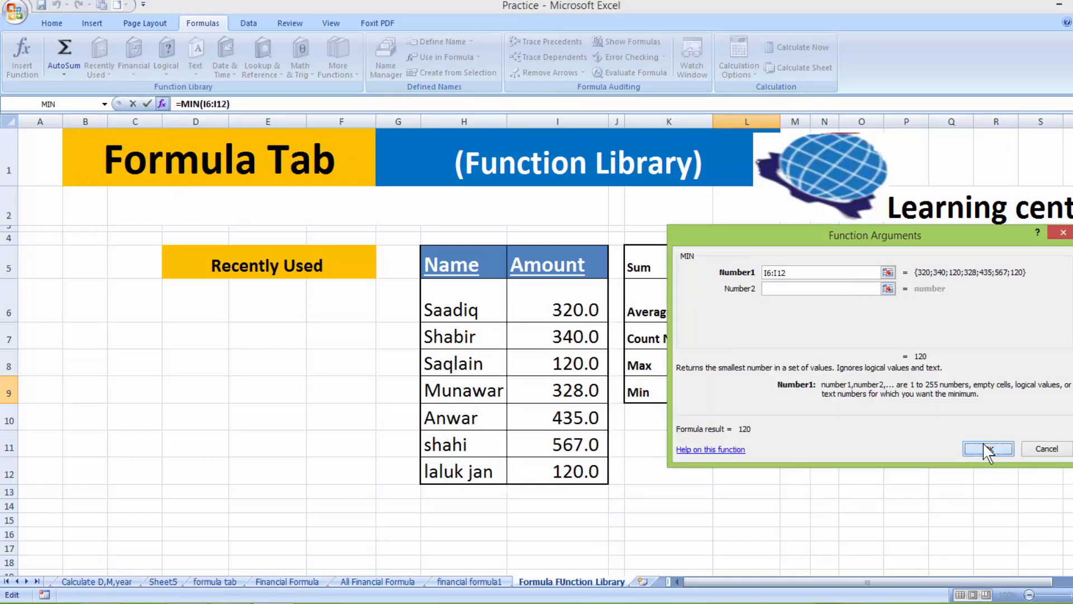
pyautogui.click(975, 448)
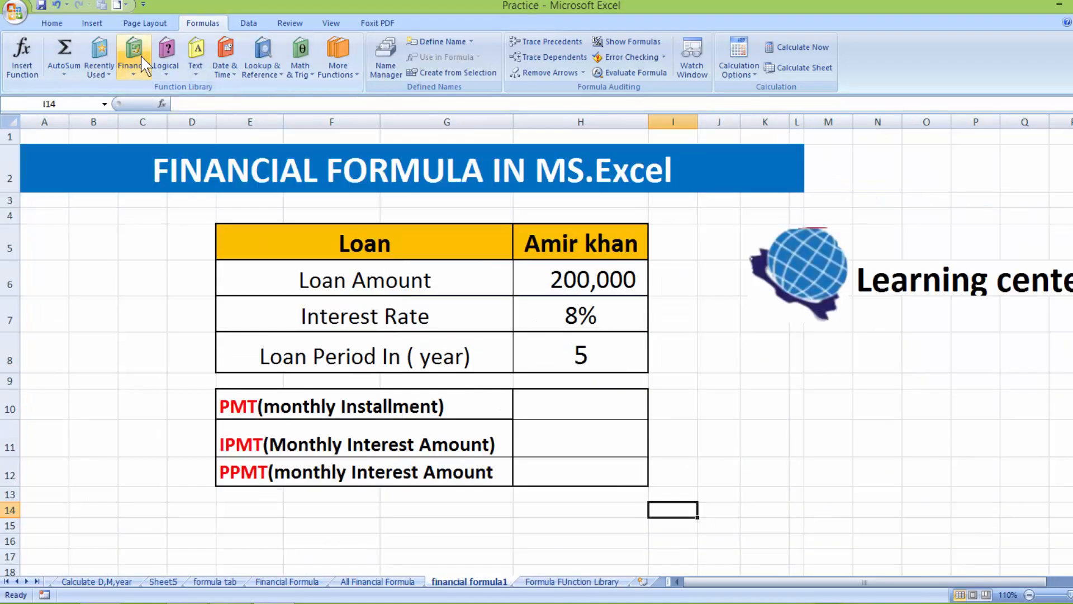
# Browse the Financial function list on the loan sheet without choosing one, then select H10
pyautogui.click(143, 62)
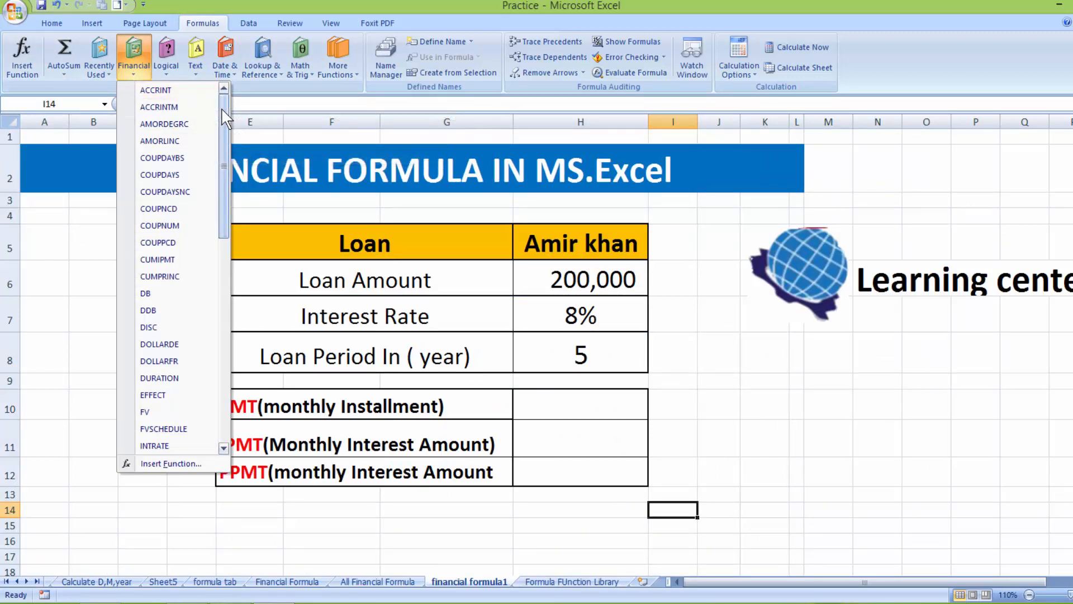
pyautogui.moveTo(222, 110); pyautogui.dragTo(203, 381)
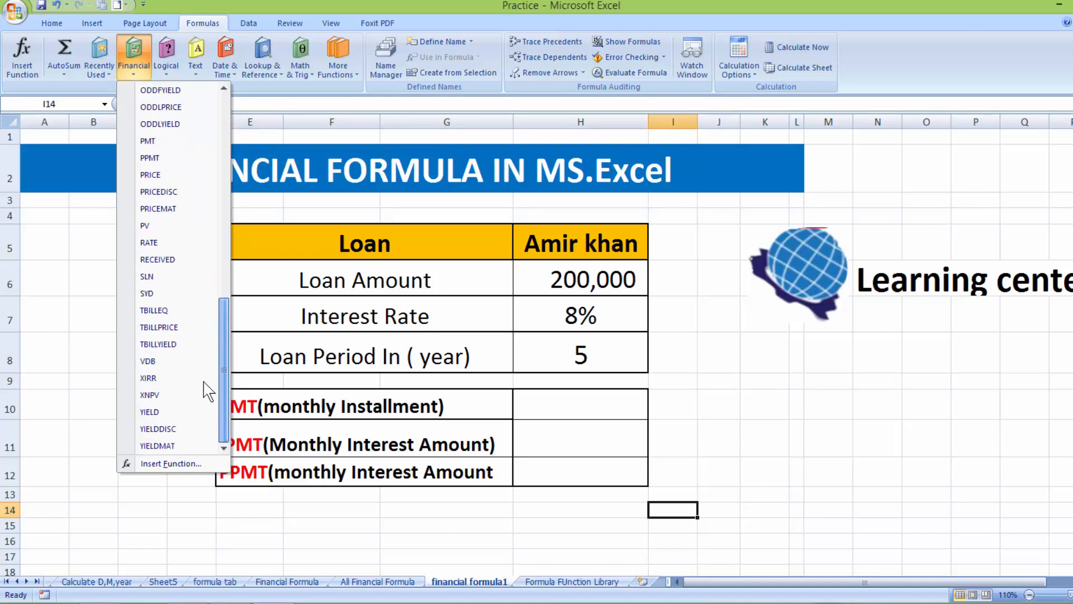
pyautogui.moveTo(219, 304); pyautogui.dragTo(223, 167)
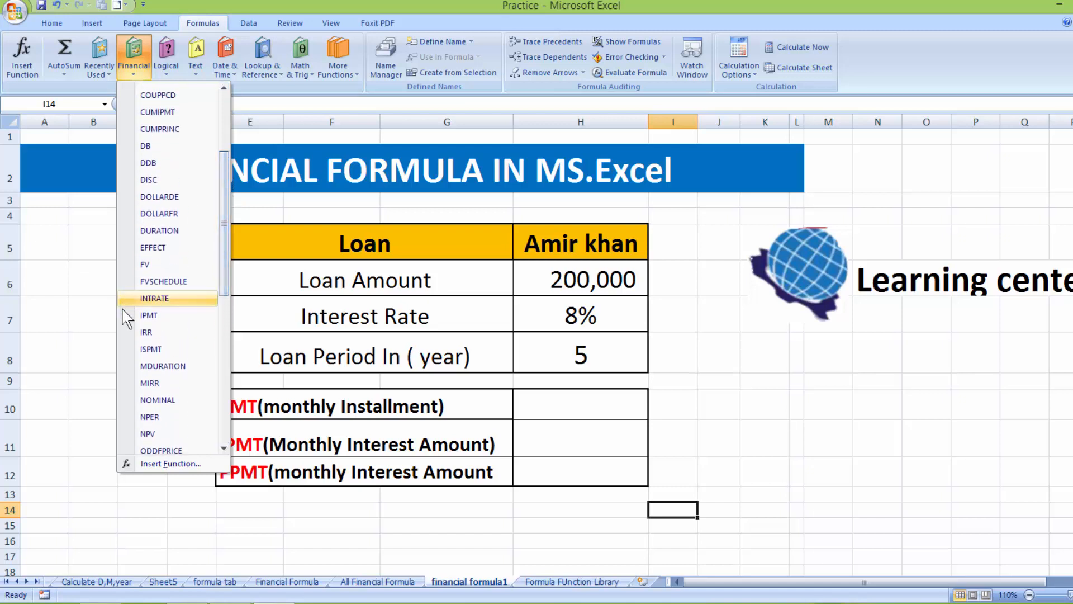
pyautogui.click(206, 525)
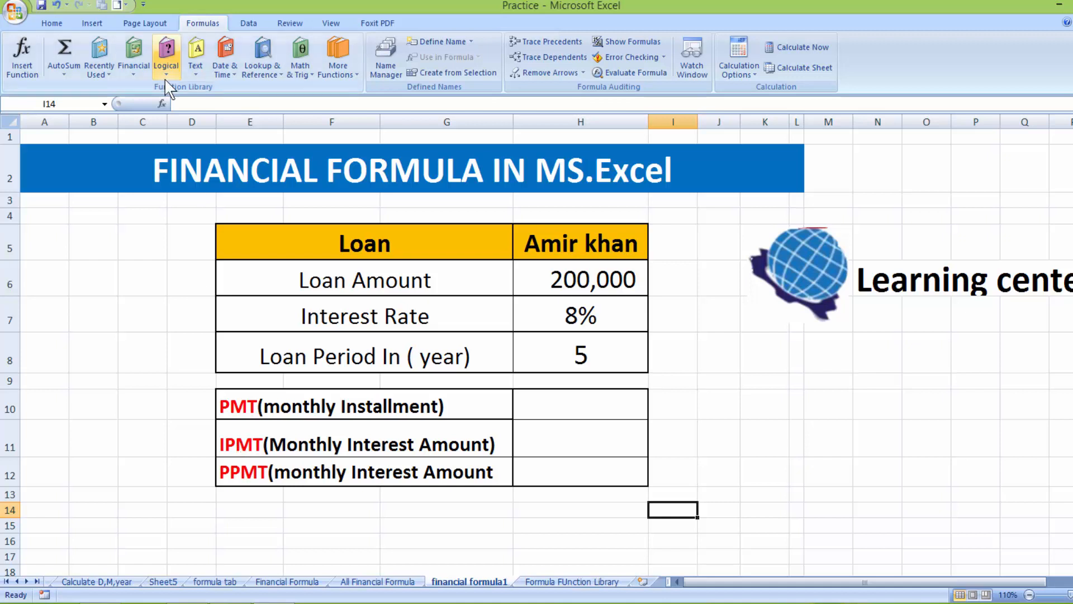
pyautogui.click(134, 65)
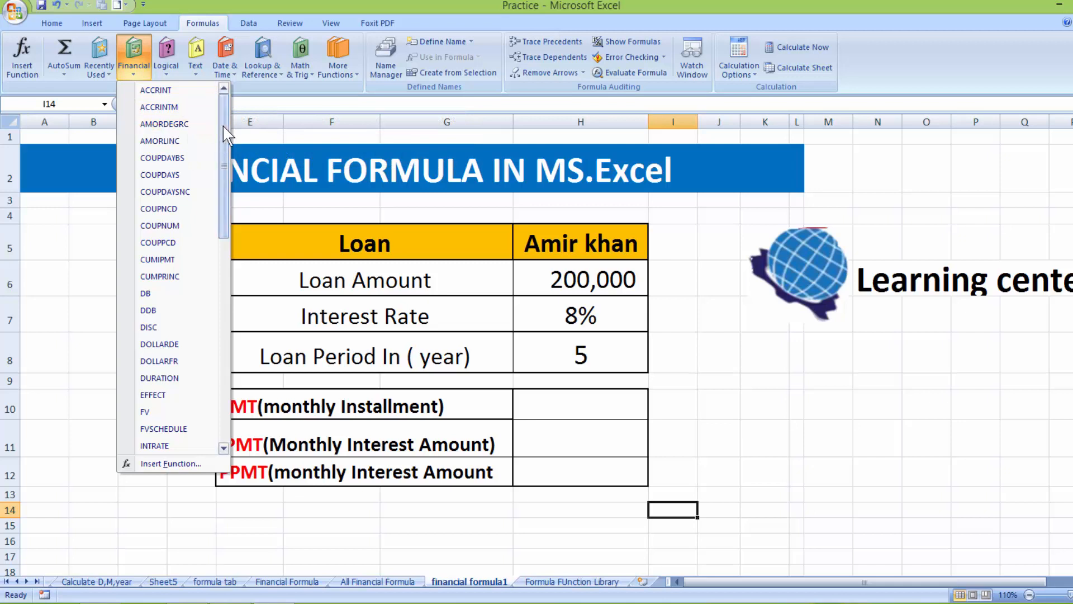
pyautogui.moveTo(223, 126); pyautogui.dragTo(186, 200)
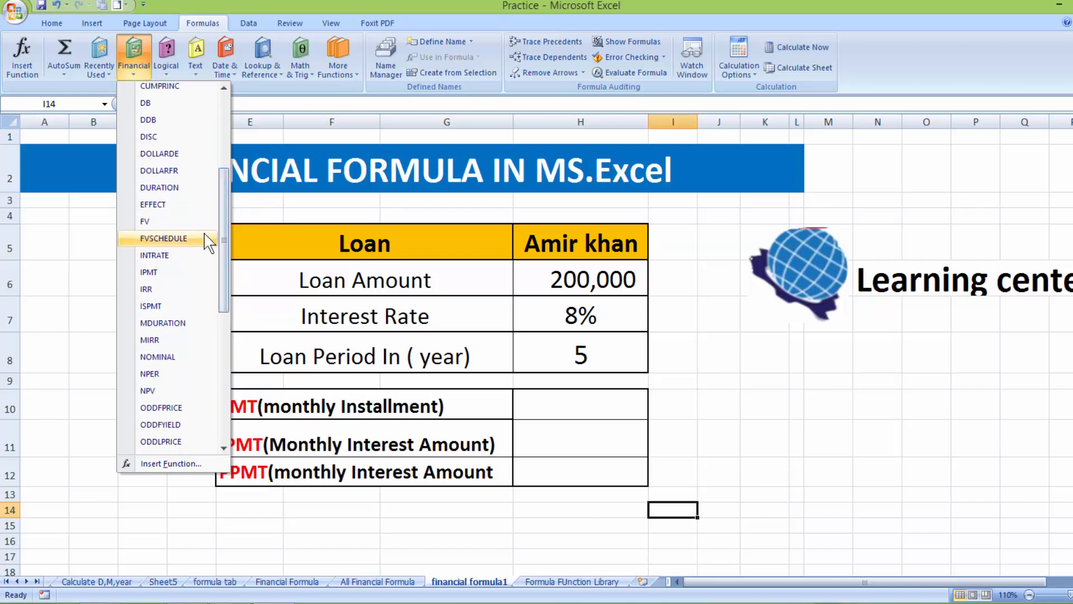
pyautogui.moveTo(219, 240); pyautogui.dragTo(225, 279)
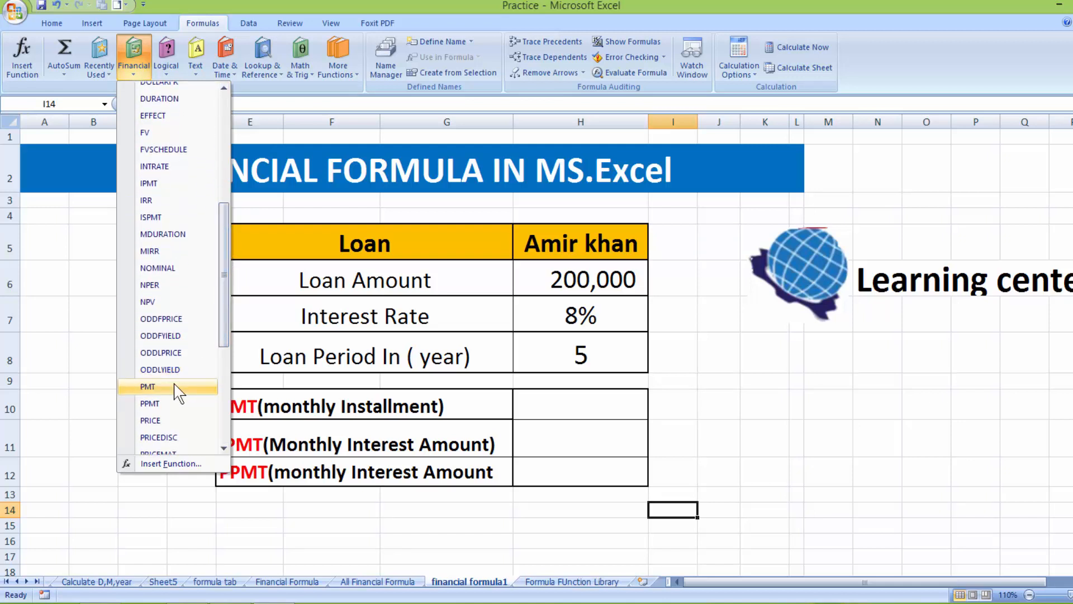
pyautogui.click(561, 401)
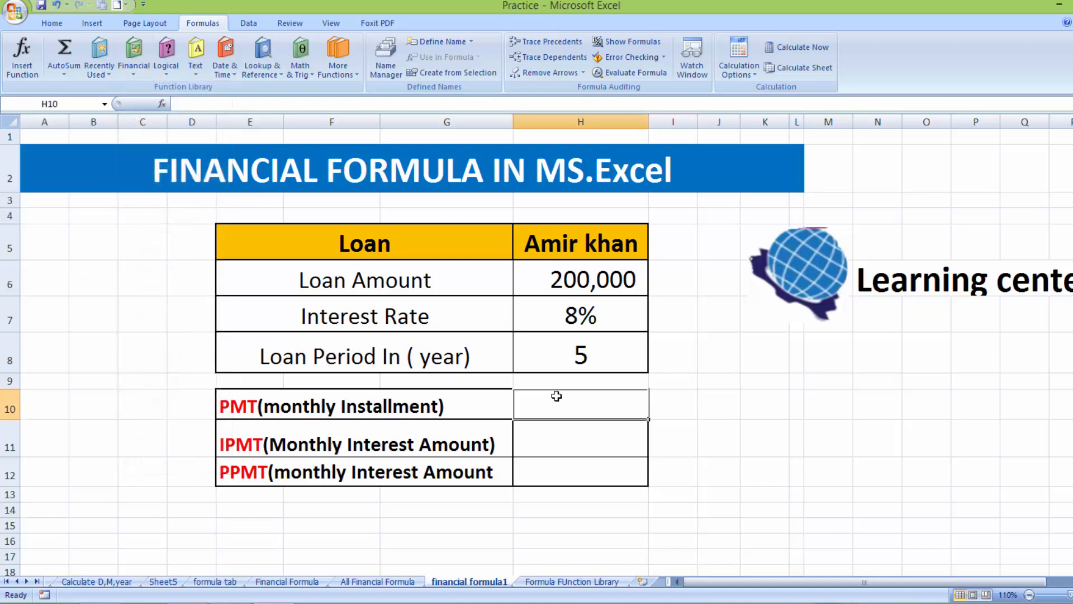
# Scroll the Financial function list down to PMT and insert it in H10
pyautogui.click(134, 56)
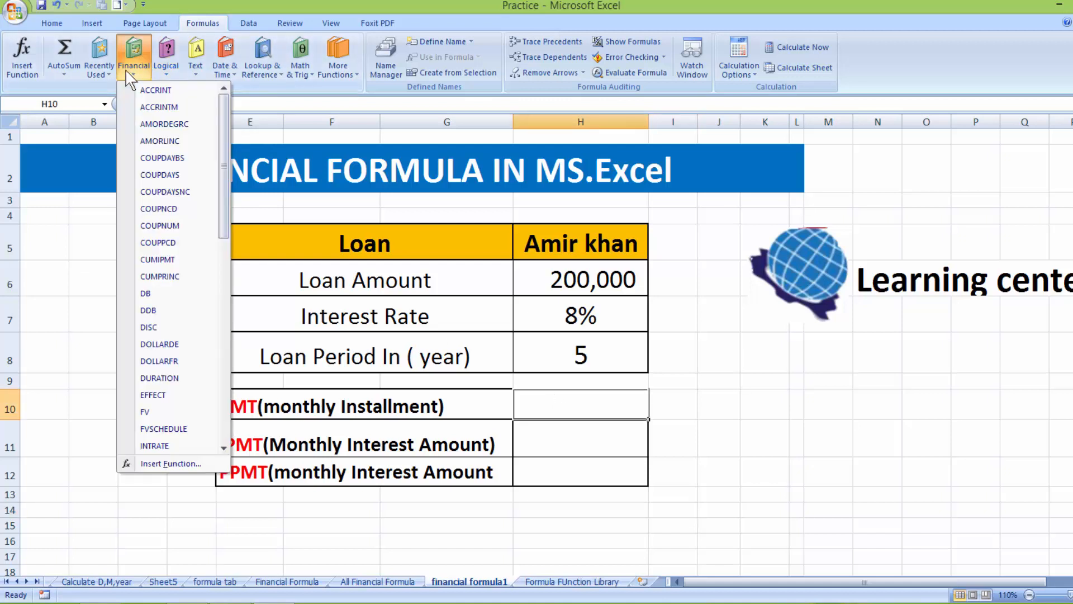
pyautogui.click(223, 448)
pyautogui.click(224, 448)
pyautogui.click(224, 448)
pyautogui.click(223, 448)
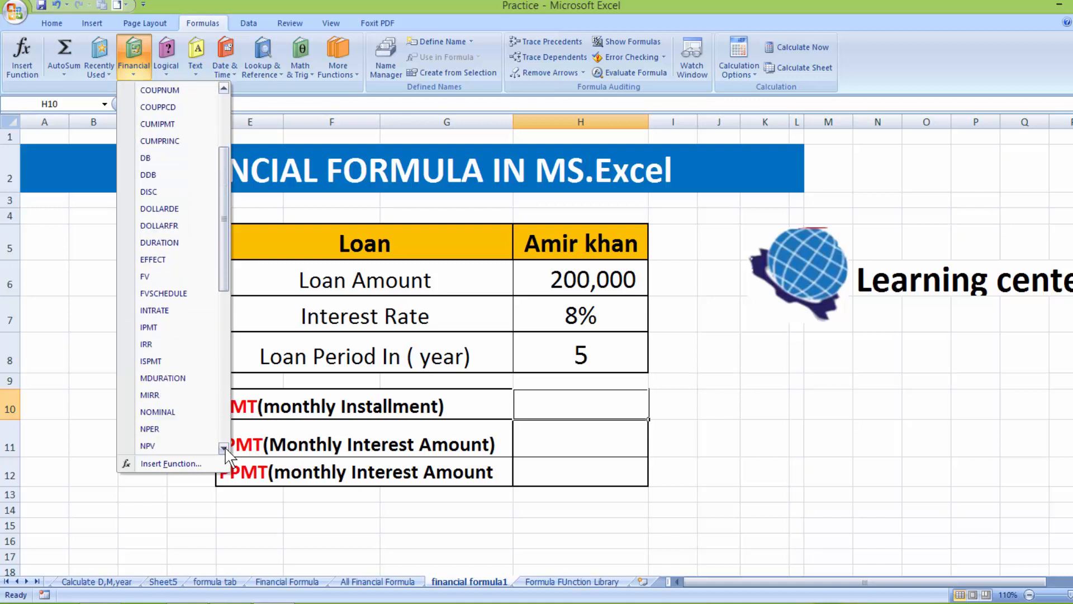
pyautogui.click(224, 447)
pyautogui.click(223, 448)
pyautogui.click(224, 448)
pyautogui.click(224, 447)
pyautogui.click(223, 447)
pyautogui.click(223, 447)
pyautogui.click(224, 448)
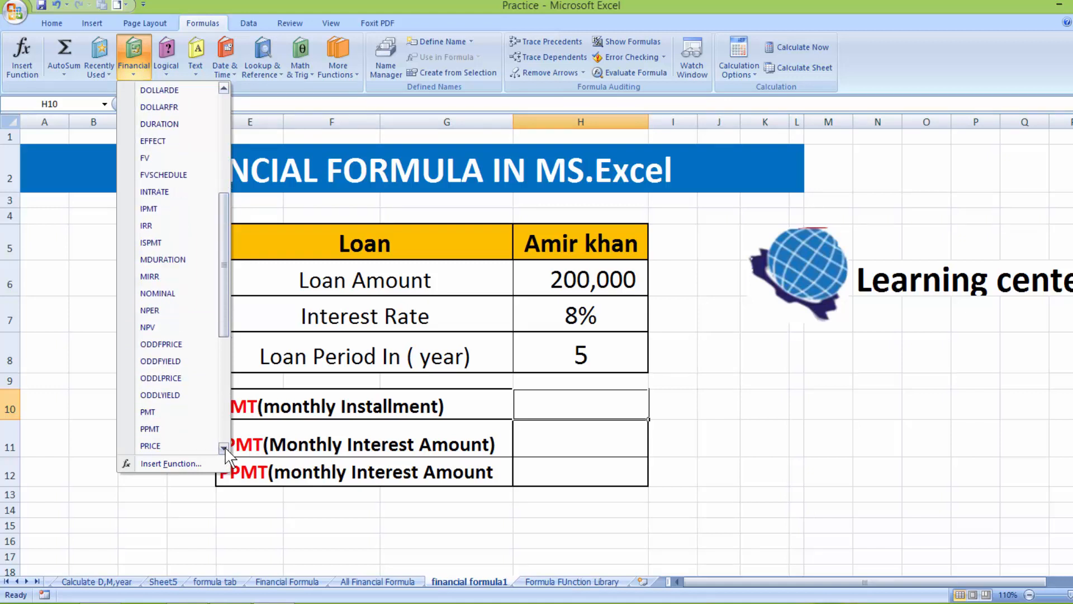
pyautogui.click(223, 447)
pyautogui.click(167, 395)
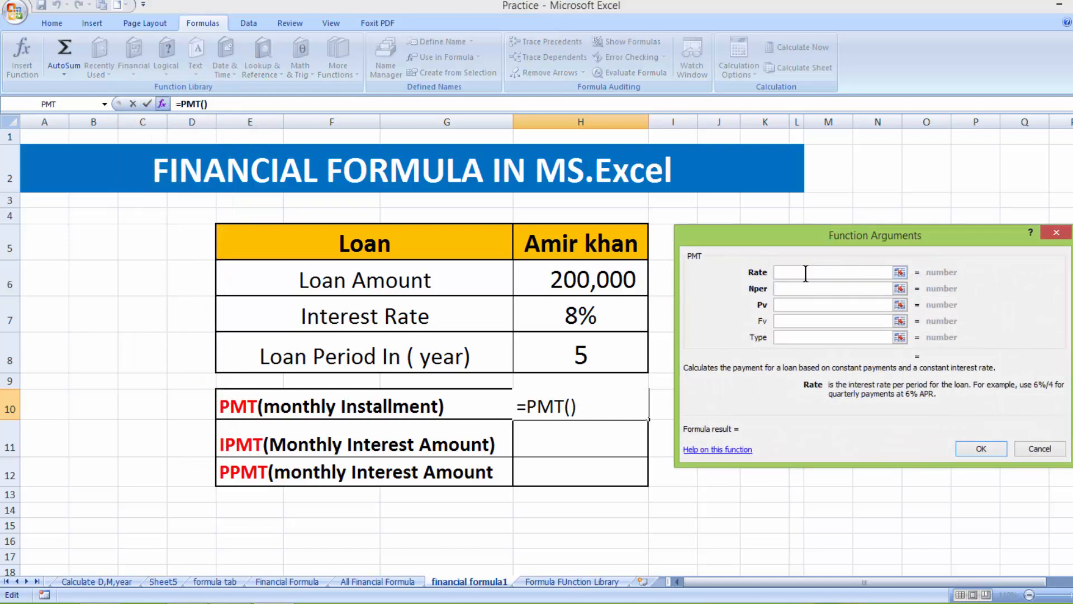
# Set the PMT Rate argument to H7/12, removing a mistaken addition
pyautogui.click(608, 316)
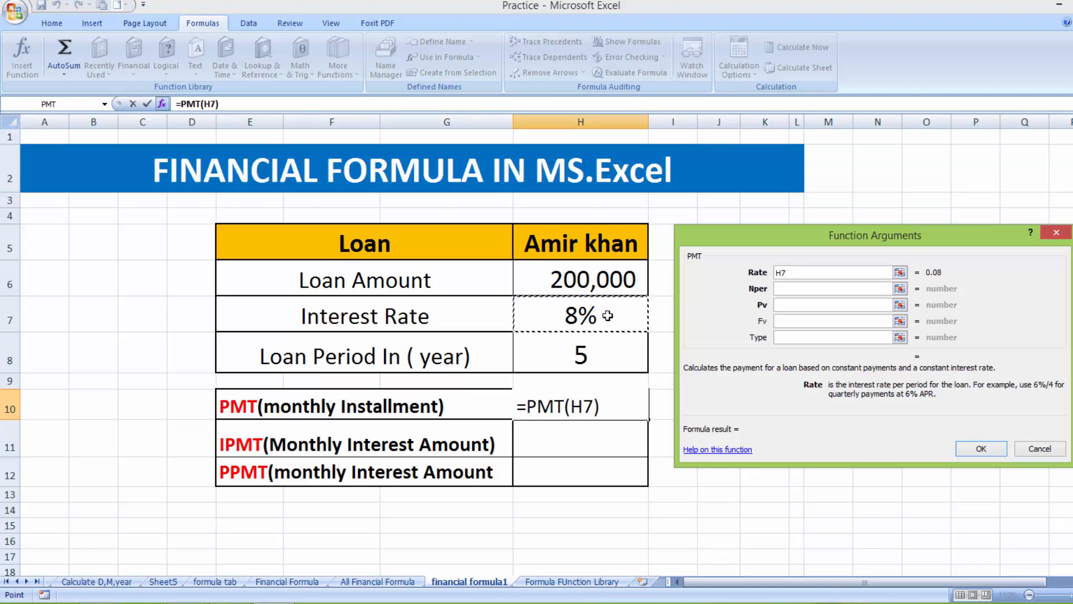
pyautogui.write('/')
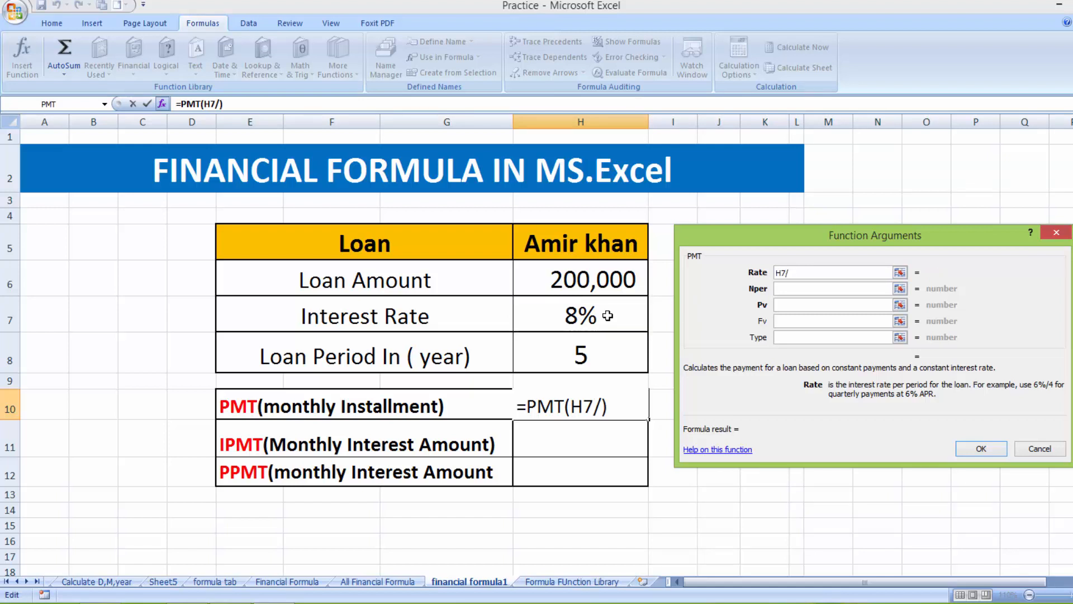
pyautogui.write('12')
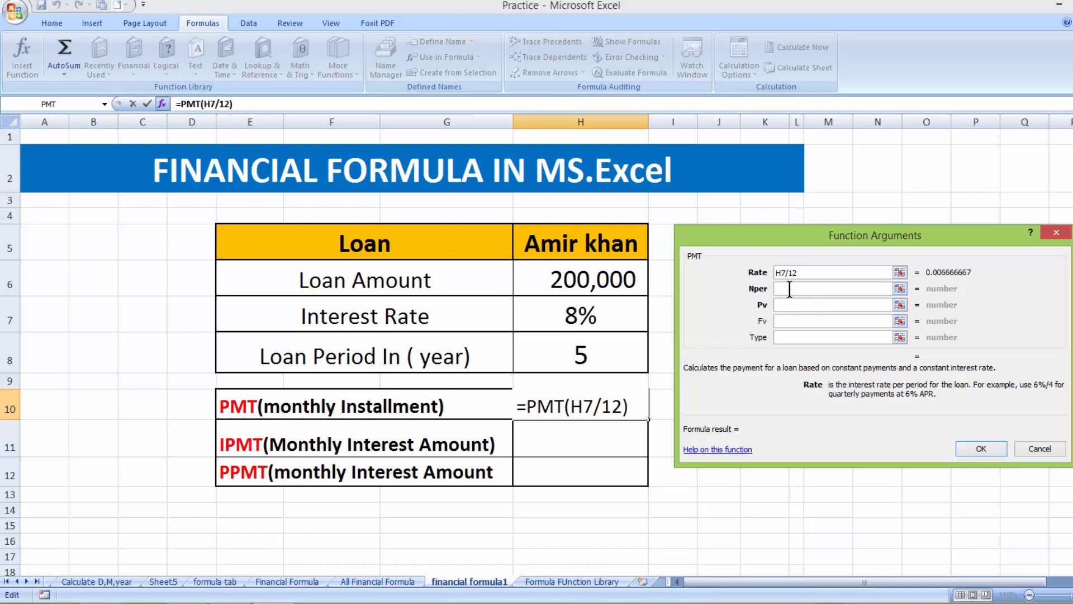
pyautogui.write('+')
pyautogui.click(609, 350)
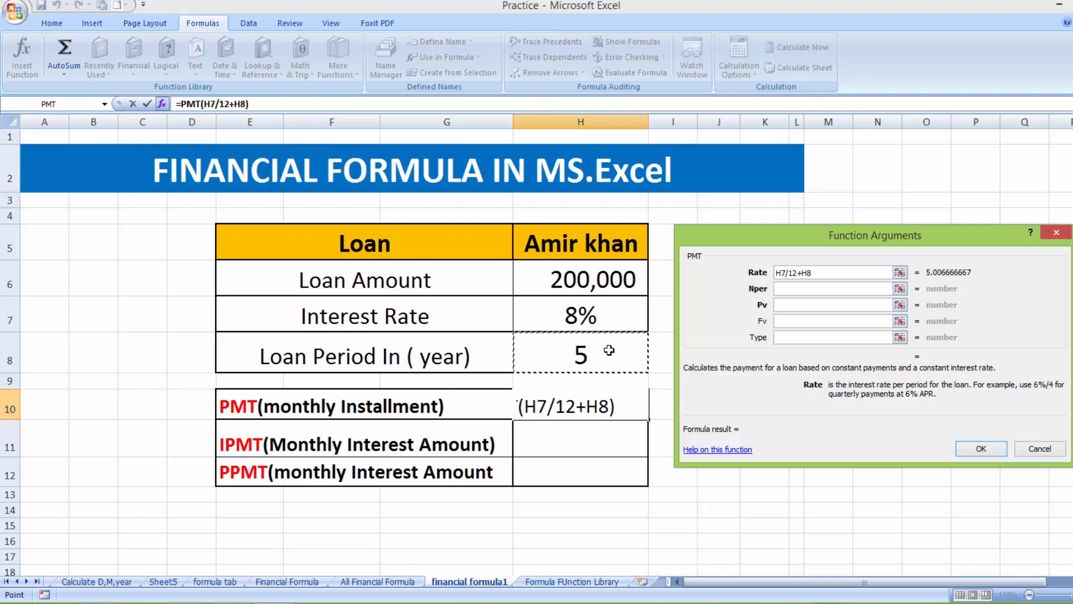
pyautogui.write('*')
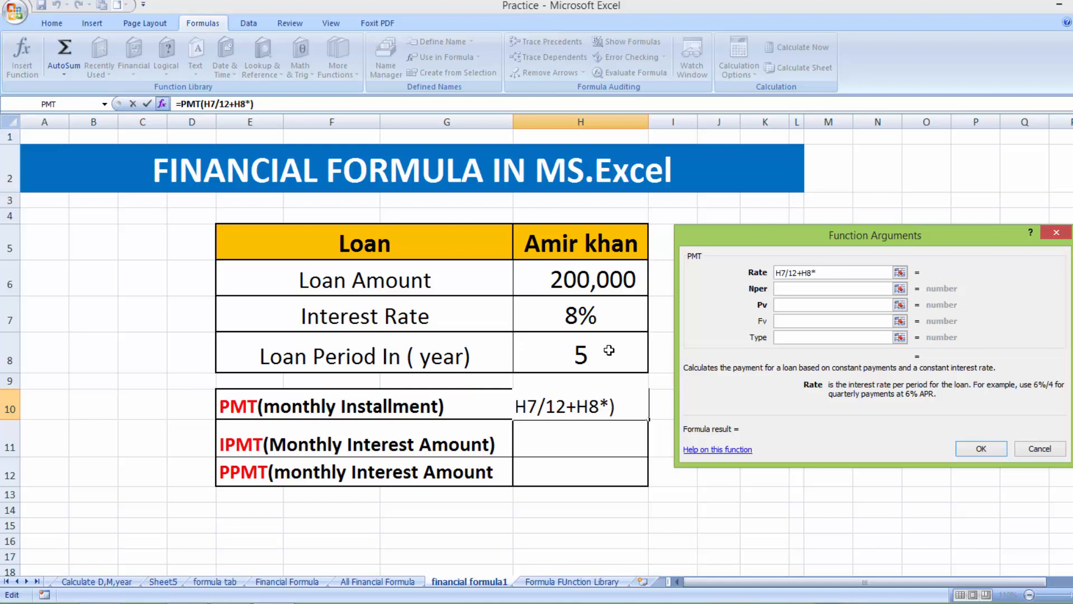
pyautogui.press('BackSpace')
pyautogui.press('BackSpace')
pyautogui.press('BackSpace')
pyautogui.press('BackSpace')
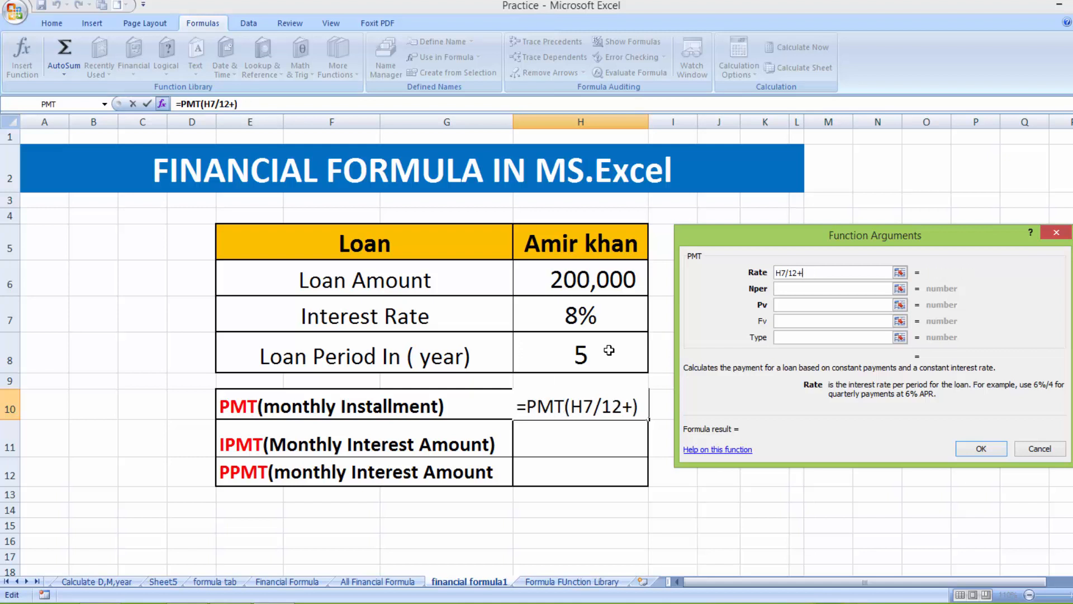
# Set Nper to H8*12 and Pv to H6, giving ($4,055.28)
pyautogui.click(781, 289)
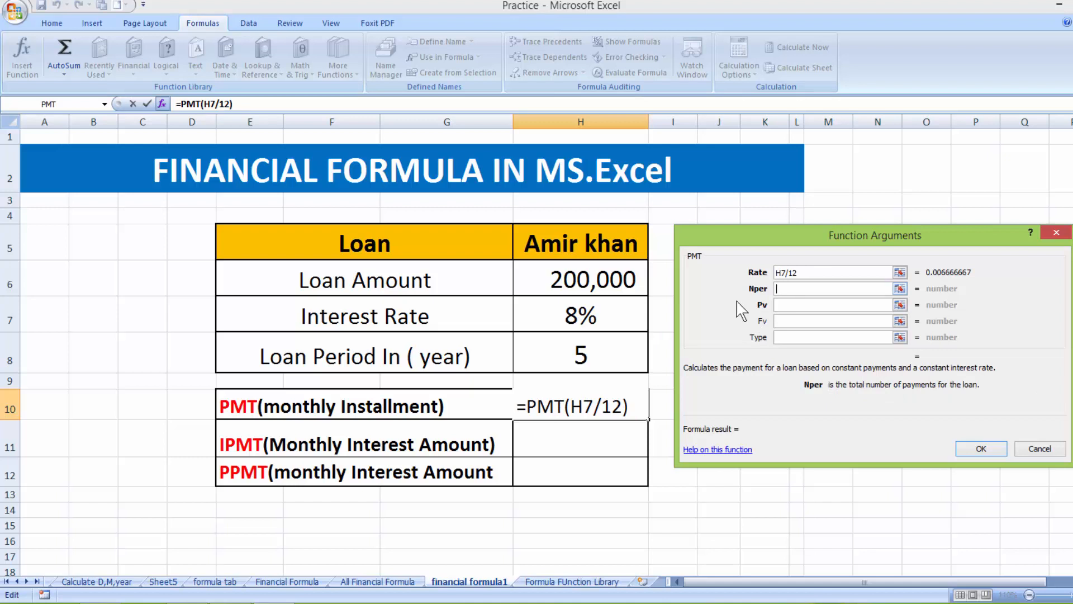
pyautogui.click(614, 347)
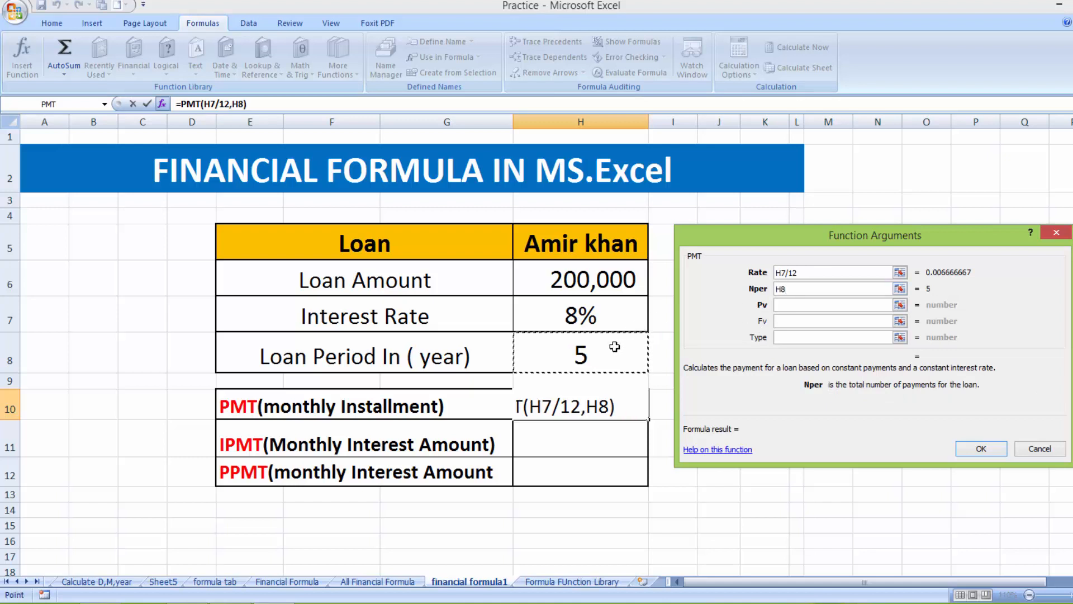
pyautogui.write('*')
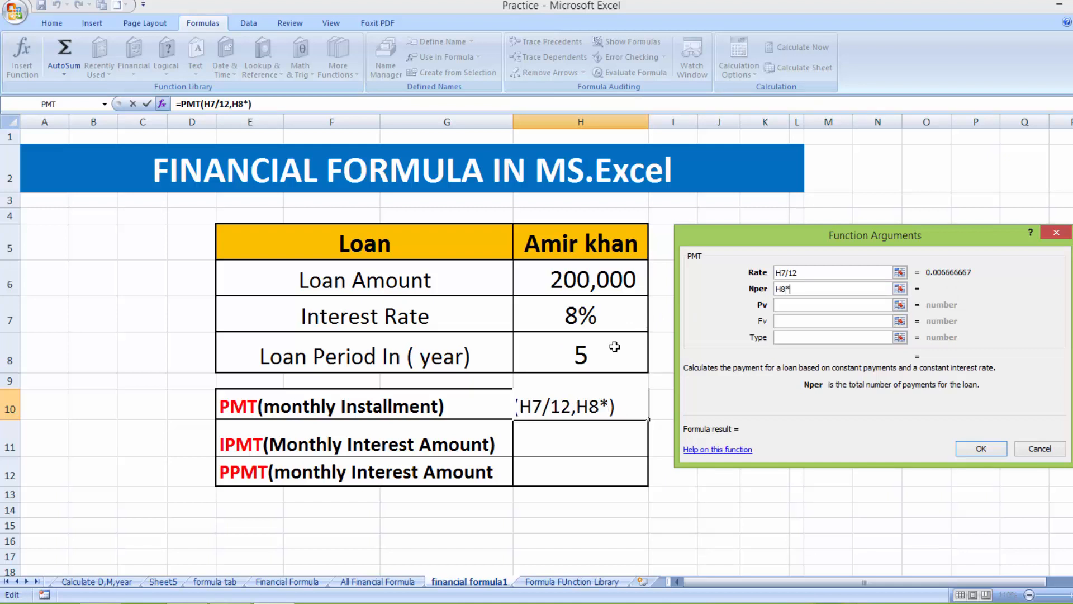
pyautogui.write('12')
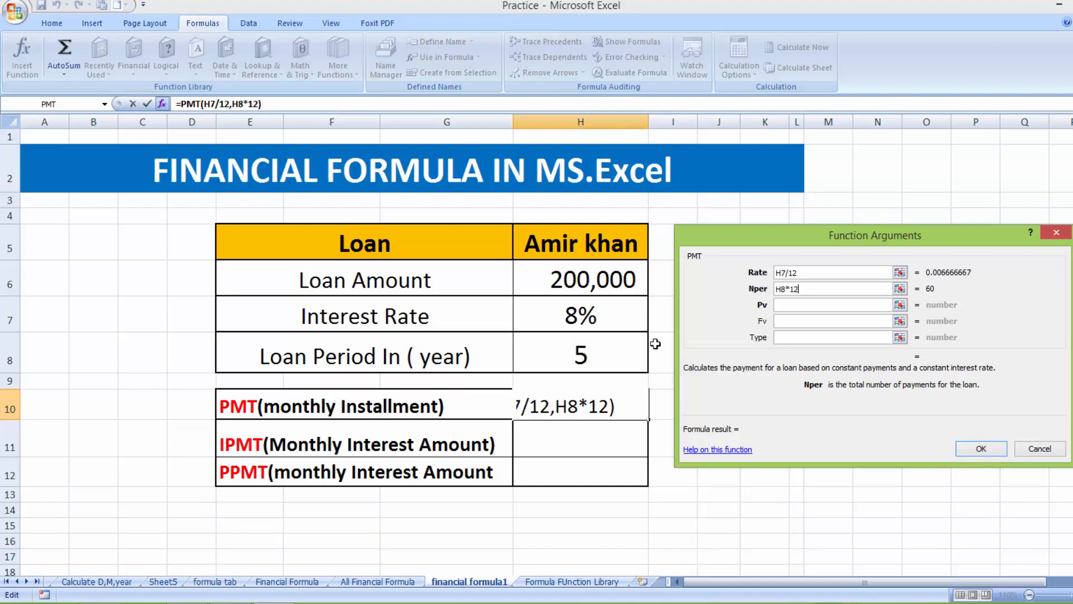
pyautogui.click(787, 305)
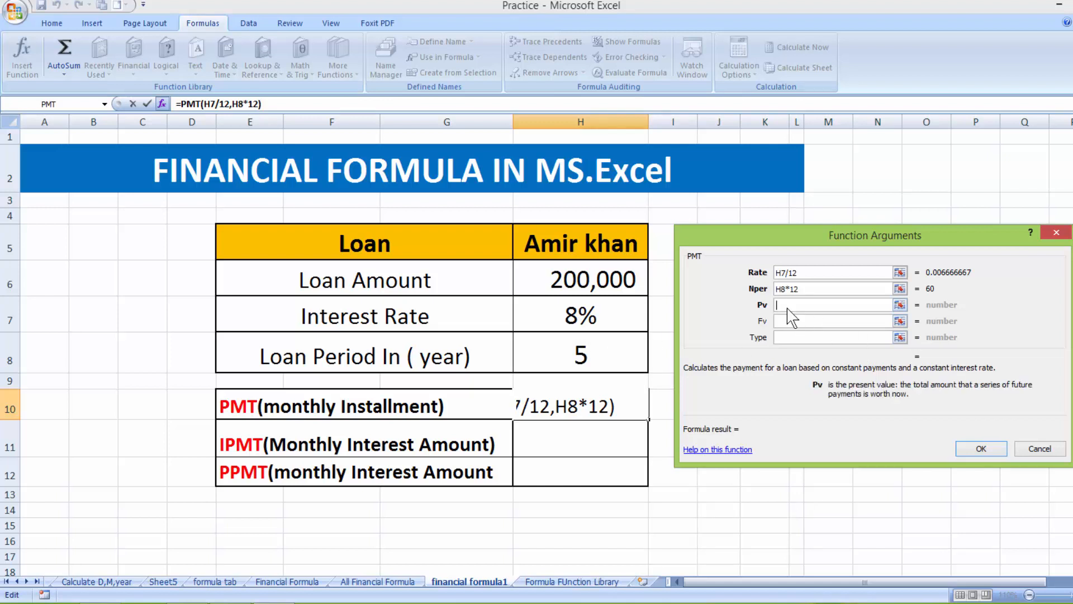
pyautogui.click(627, 285)
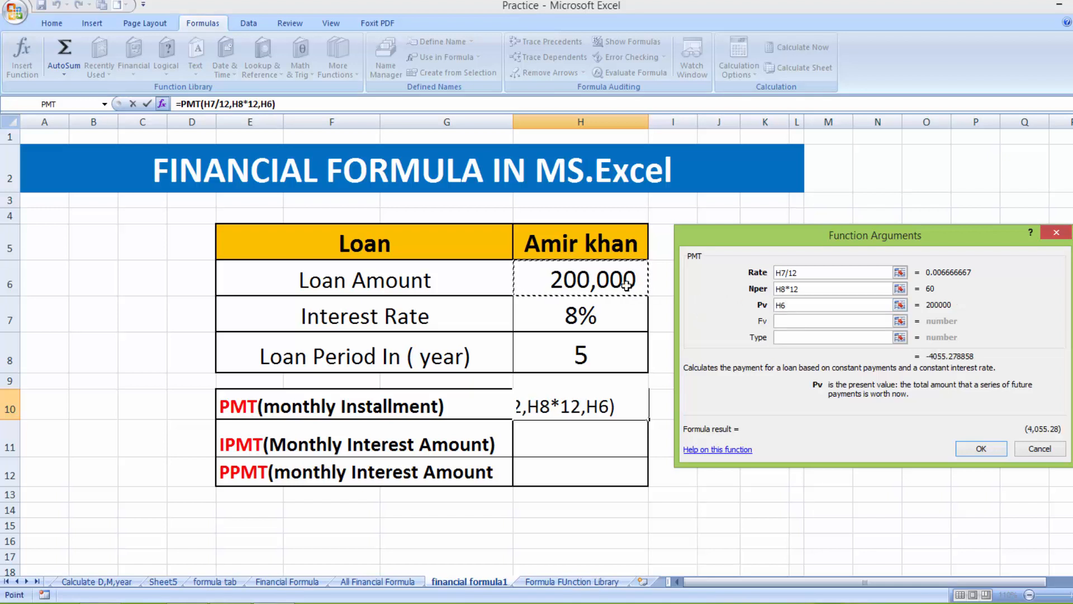
pyautogui.press('Return')
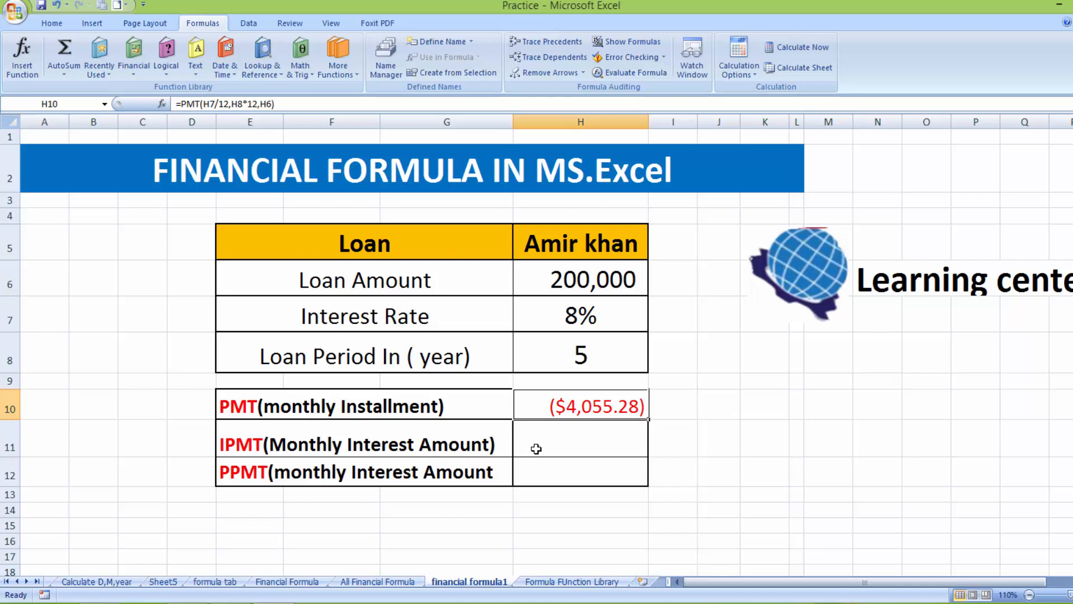
pyautogui.click(567, 442)
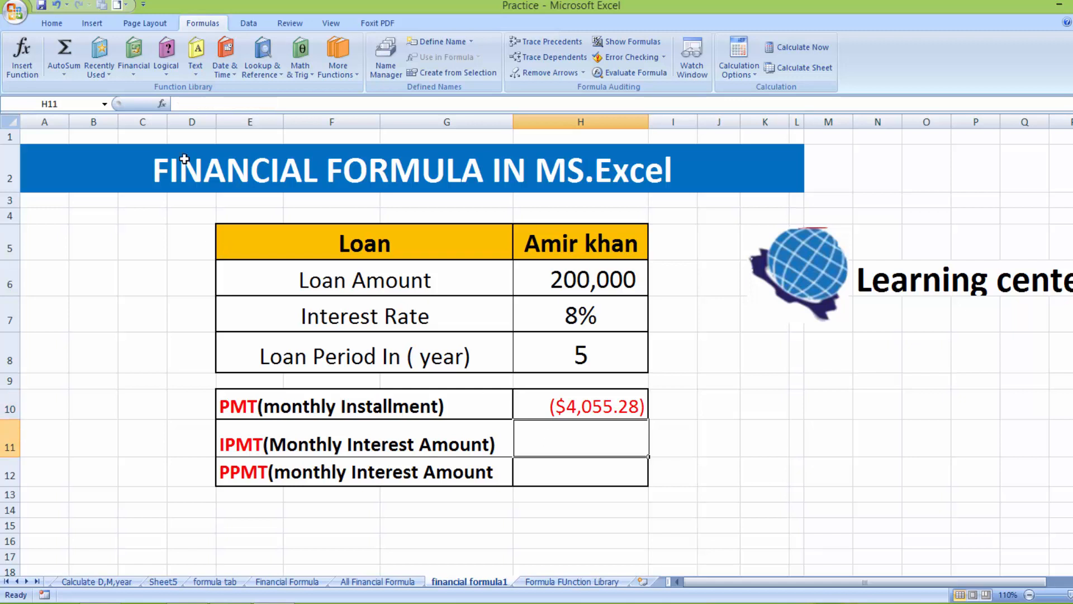
# Insert IPMT in H11 with Rate H7/12
pyautogui.click(134, 78)
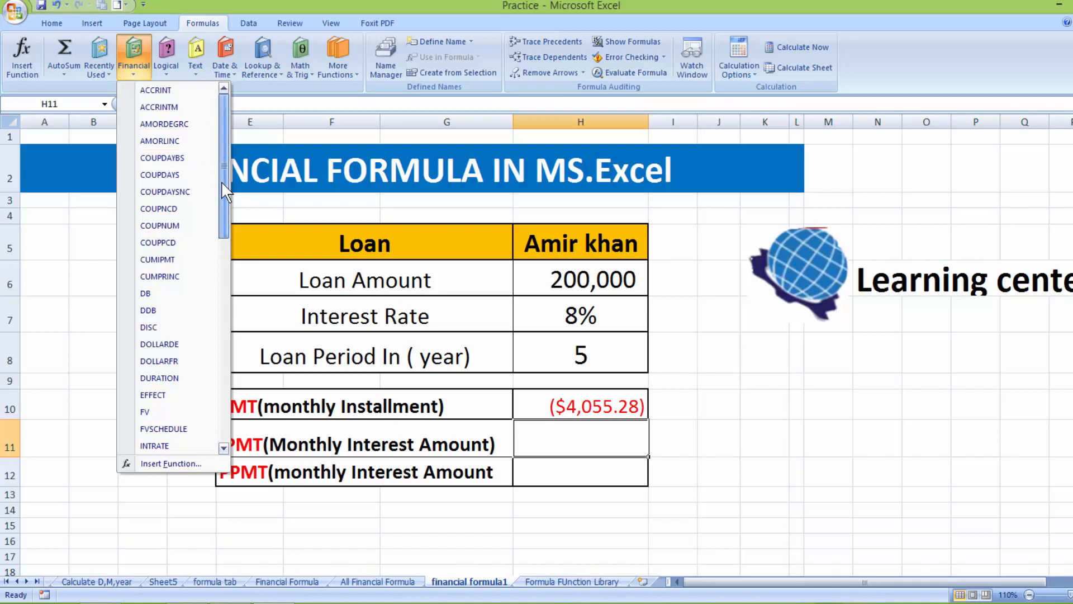
pyautogui.scroll(-3, 219, 220)
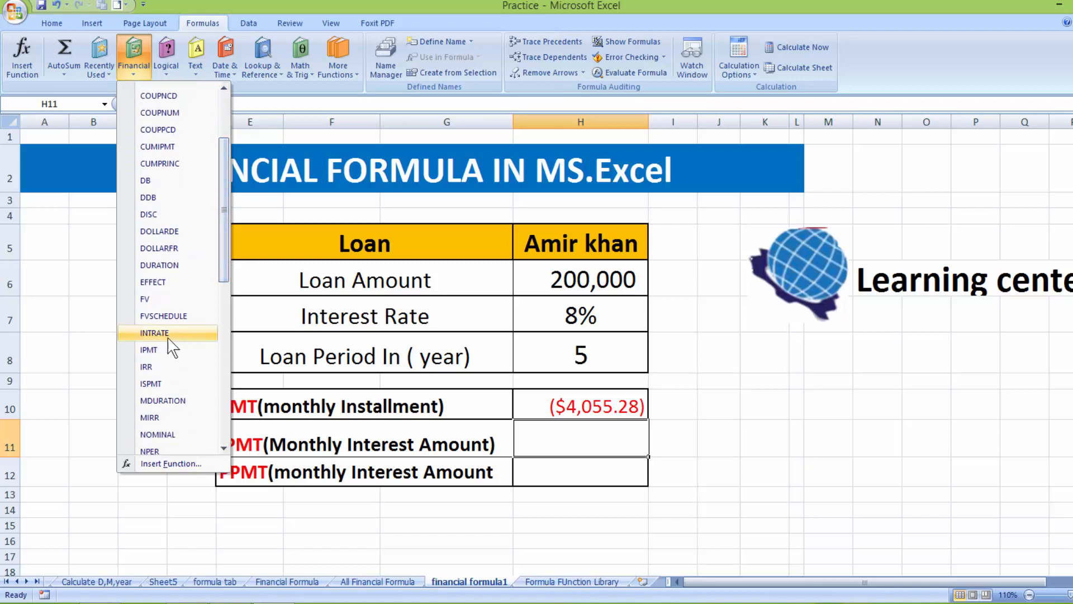
pyautogui.click(166, 352)
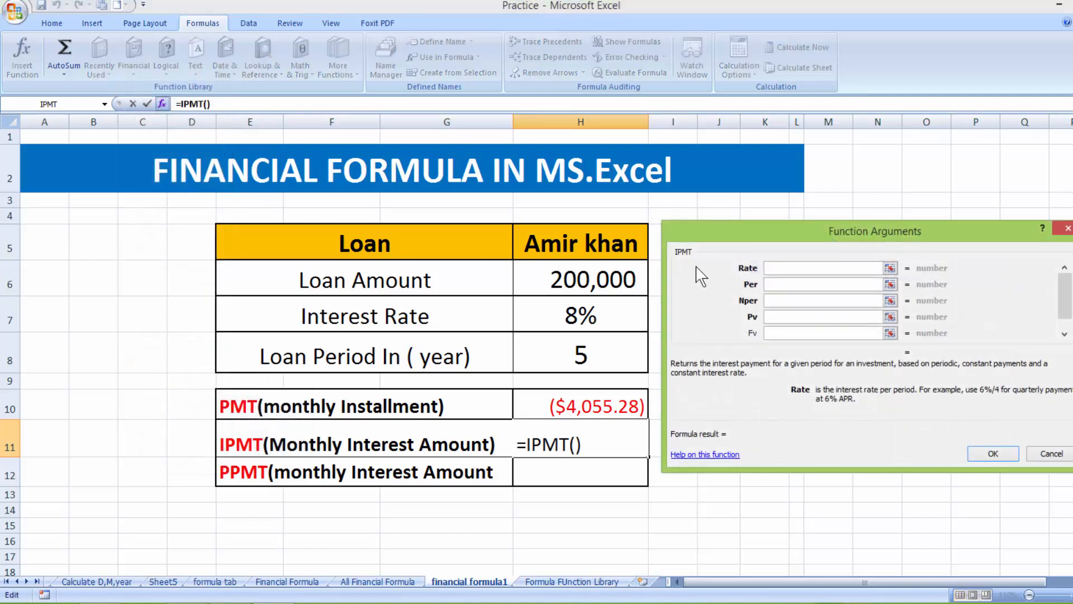
pyautogui.click(608, 317)
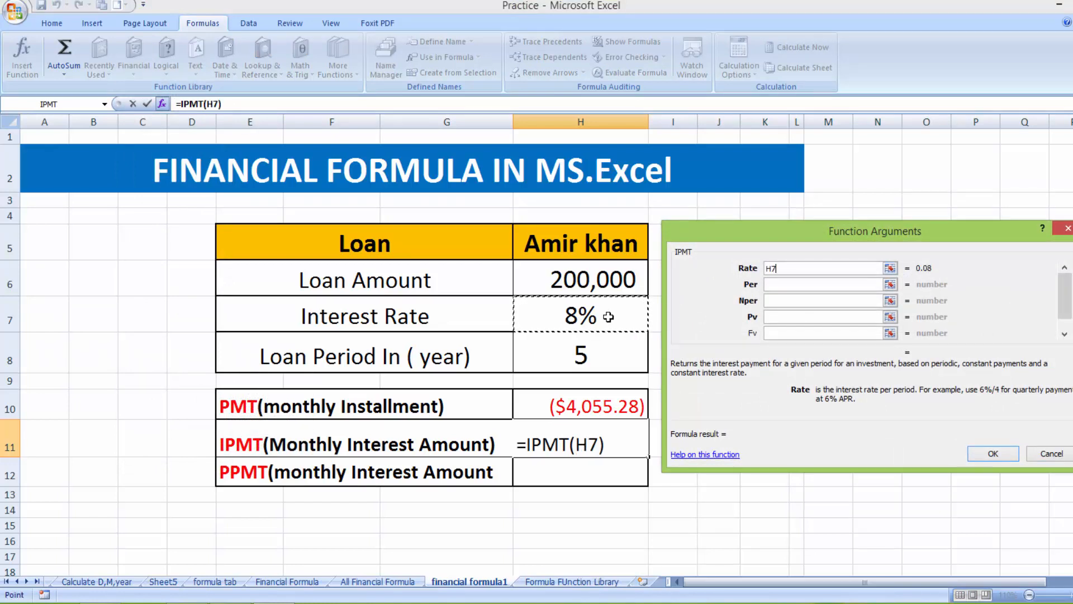
pyautogui.write('/')
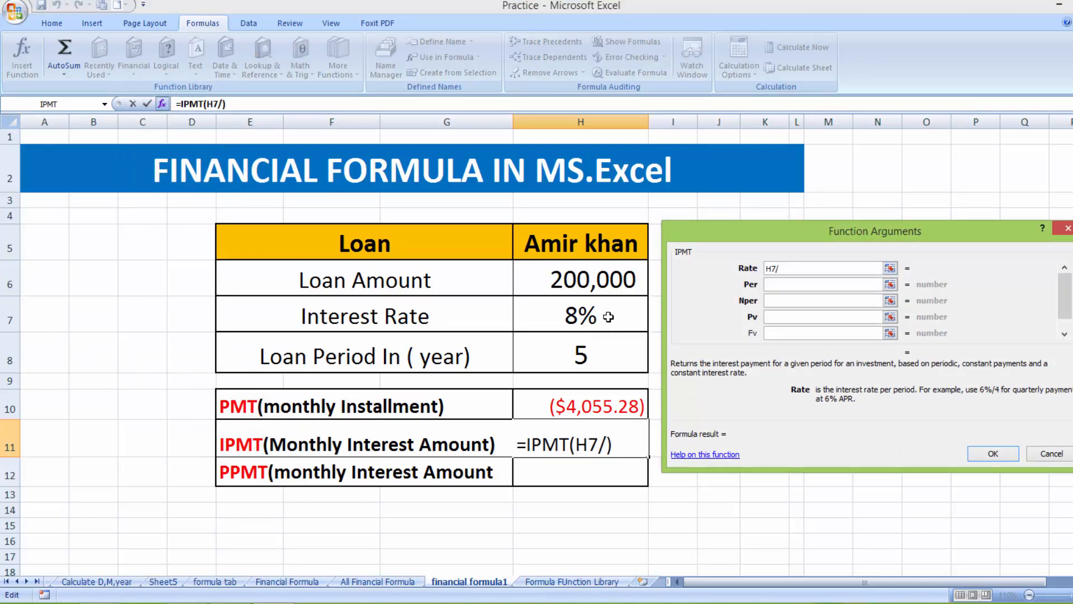
pyautogui.write('12')
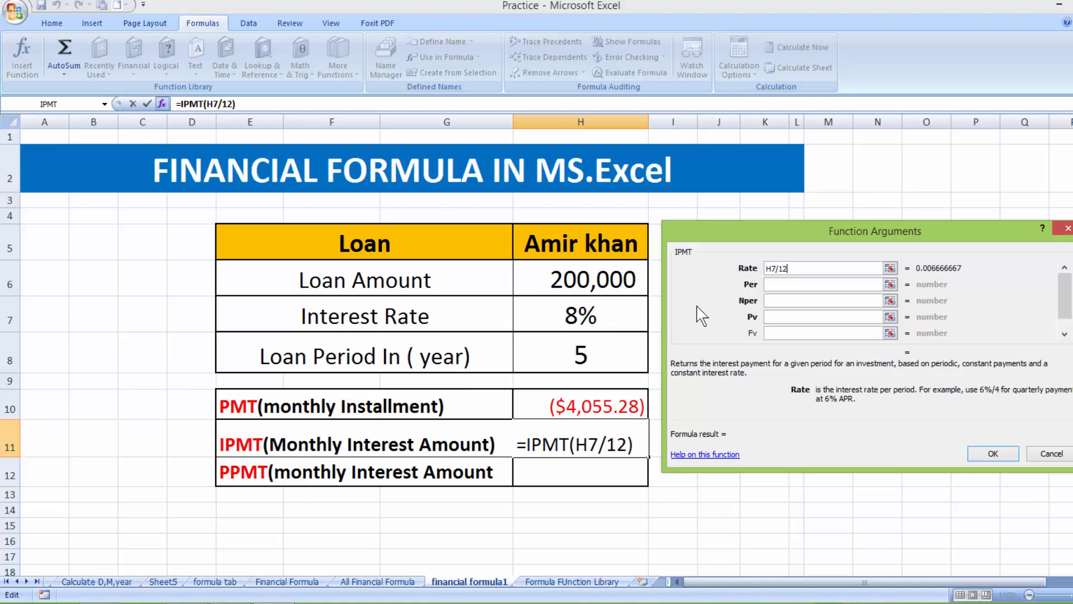
# Complete IPMT with Per 1, Nper H8*12 and Pv H6, giving ($1,333.33)
pyautogui.click(774, 286)
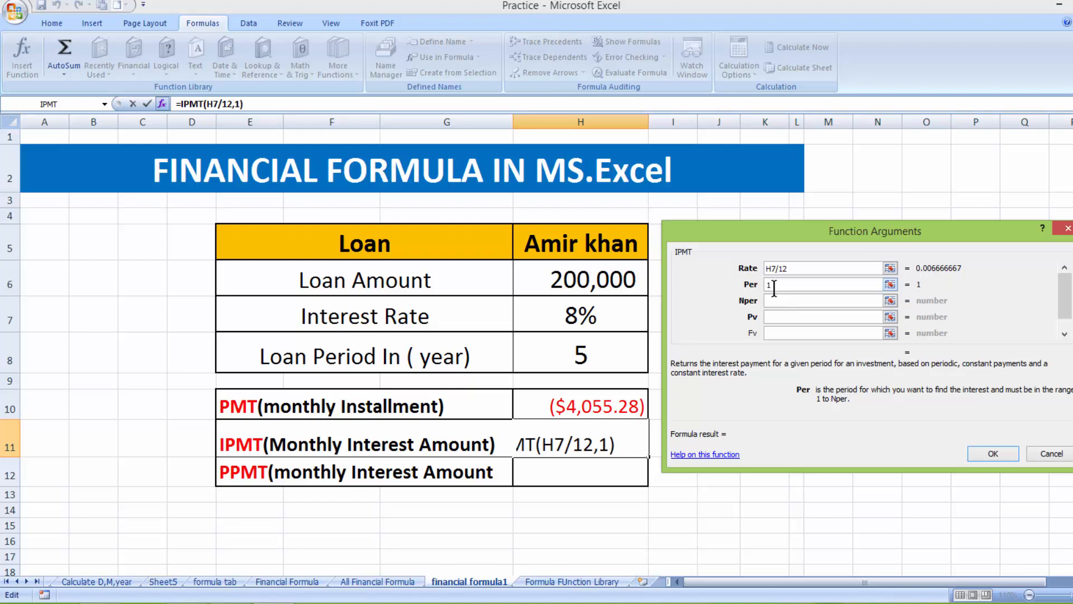
pyautogui.press('Tab')
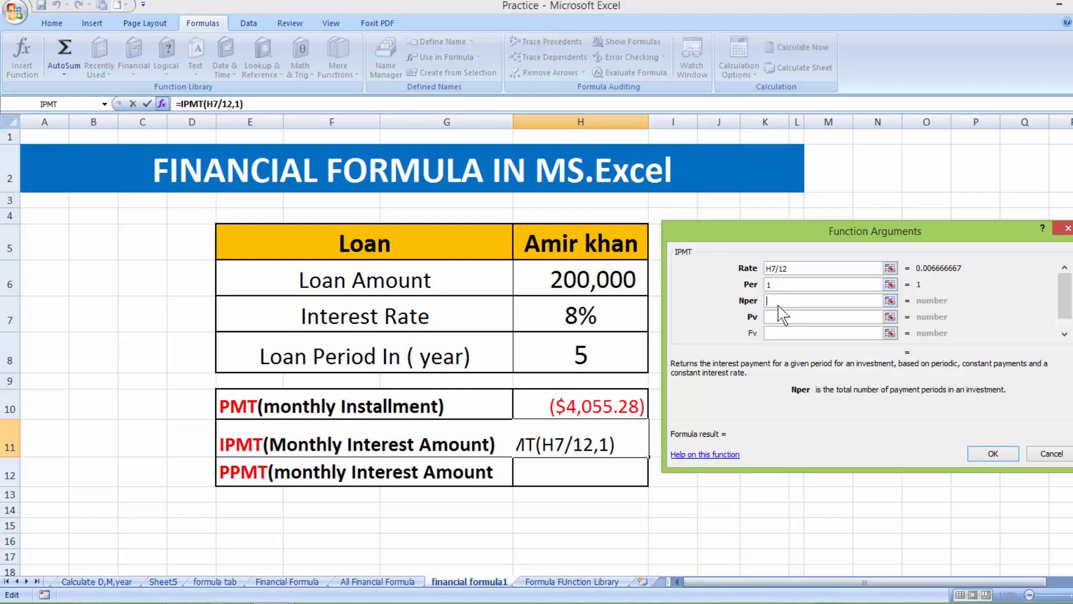
pyautogui.click(589, 351)
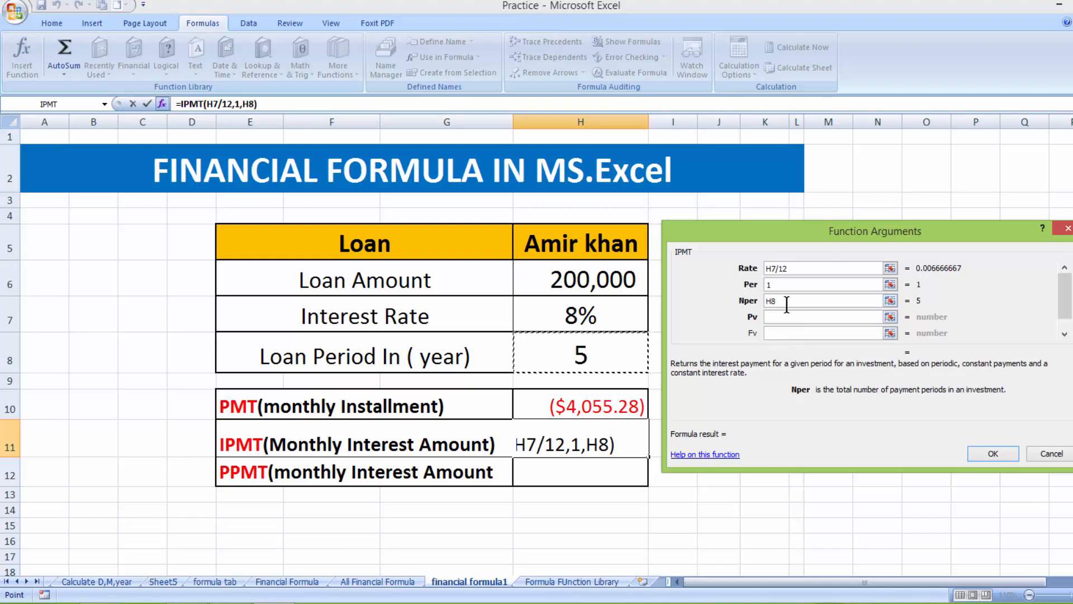
pyautogui.write('*12')
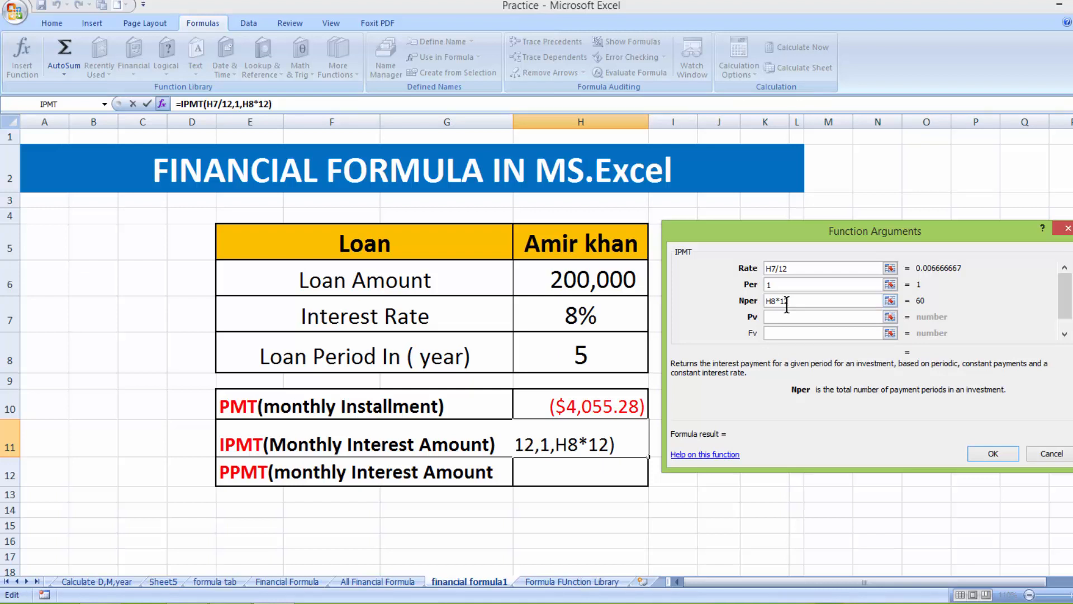
pyautogui.click(776, 316)
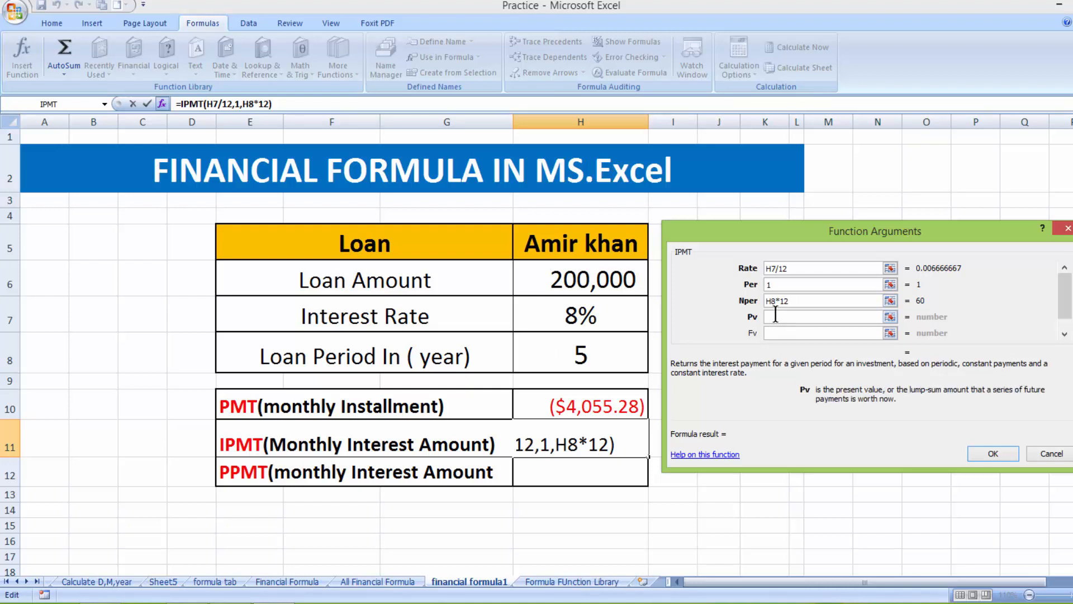
pyautogui.click(613, 285)
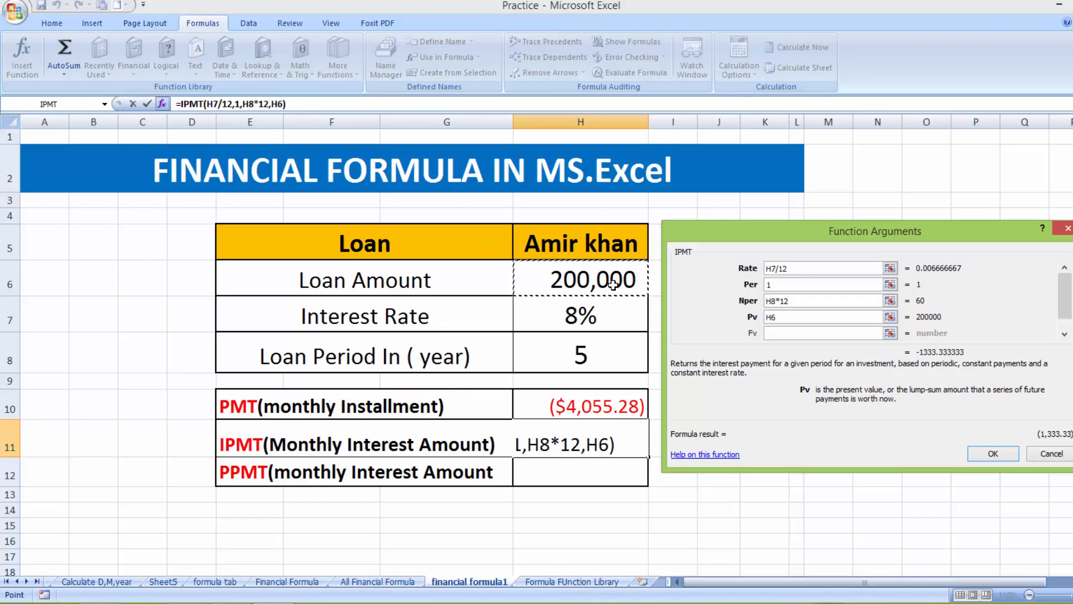
pyautogui.click(993, 453)
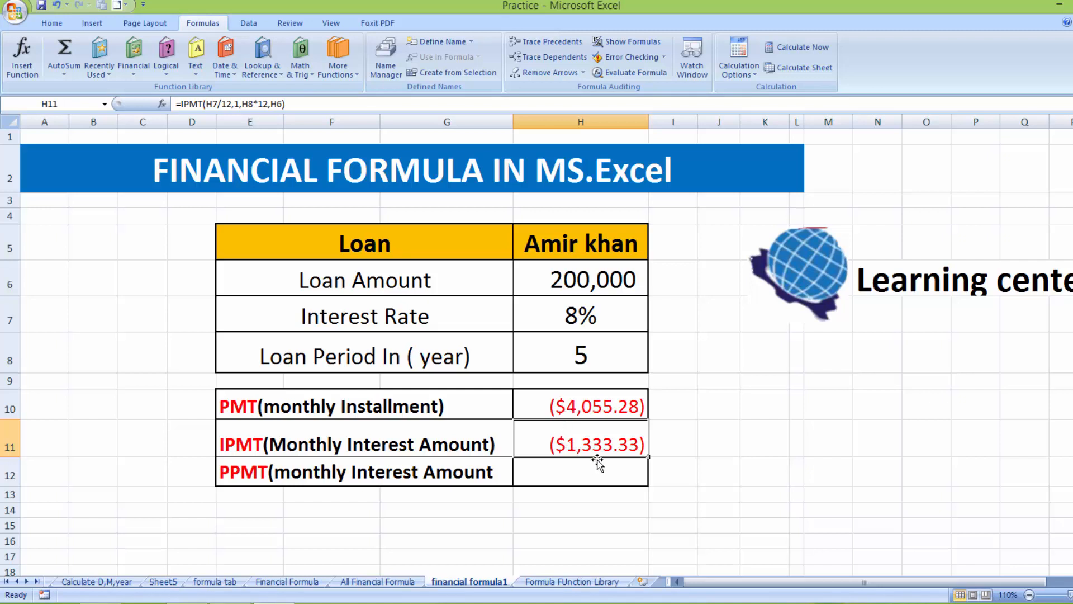
pyautogui.click(573, 485)
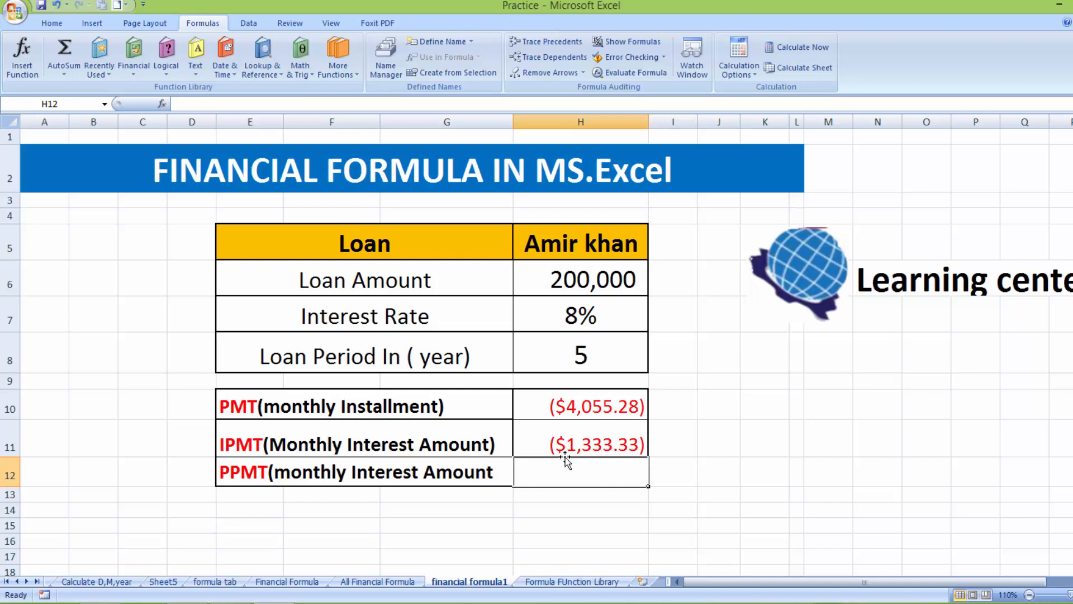
# Search Insert Function for 'pp' and place an empty =PPMT() in H12
pyautogui.click(615, 523)
pyautogui.click(566, 471)
pyautogui.click(137, 70)
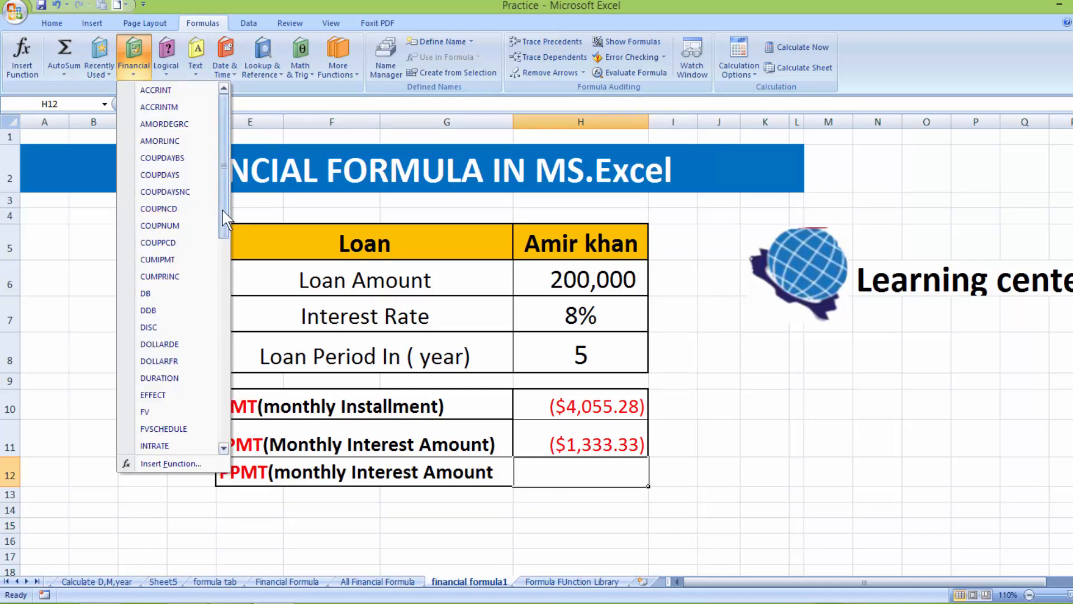
pyautogui.moveTo(222, 212); pyautogui.dragTo(221, 336)
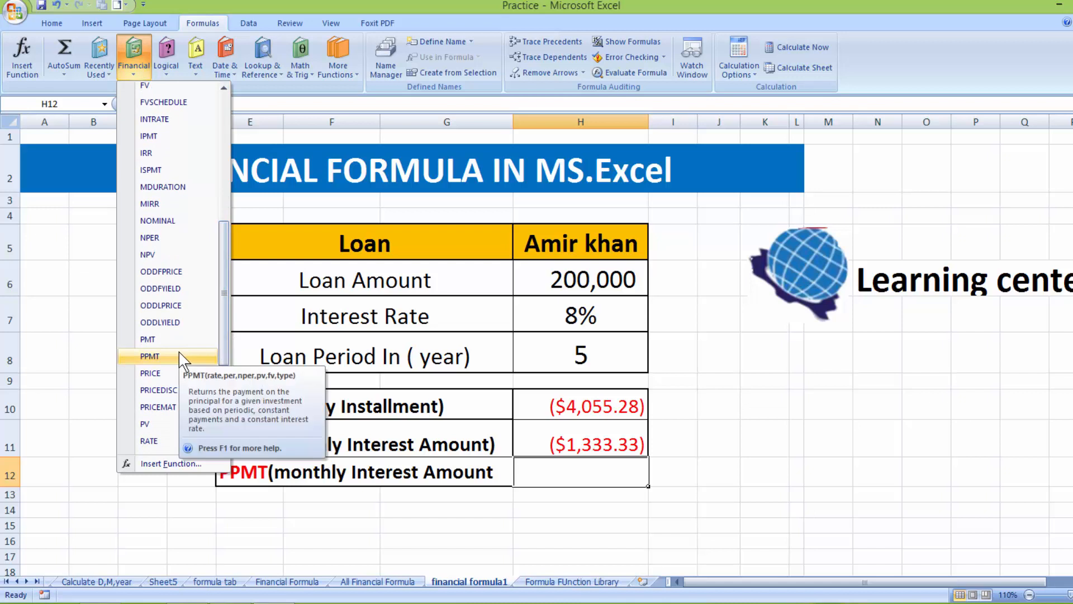
pyautogui.click(176, 465)
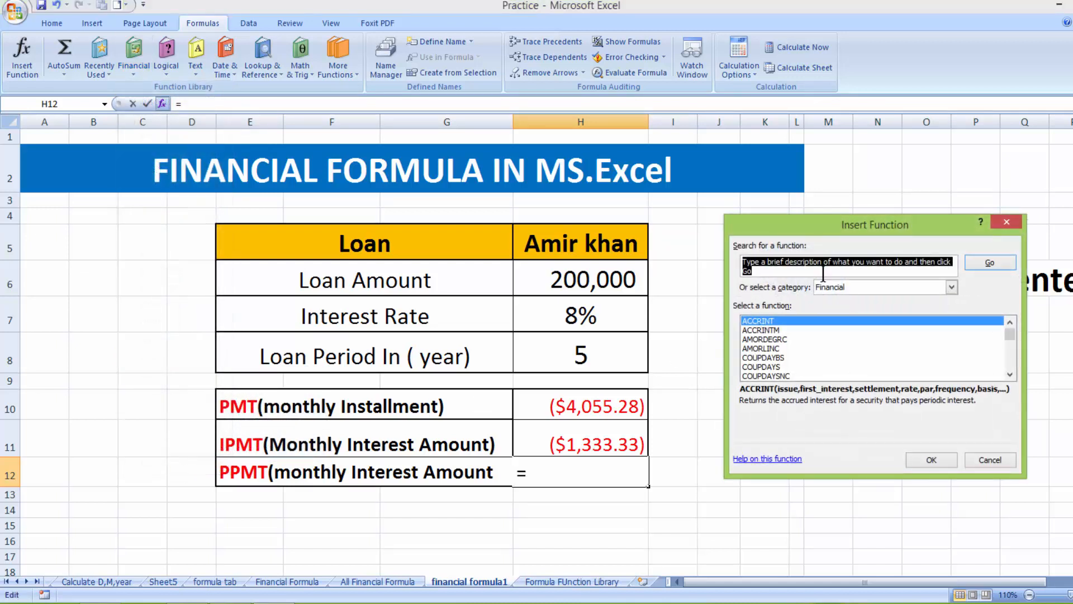
pyautogui.write('ppmt')
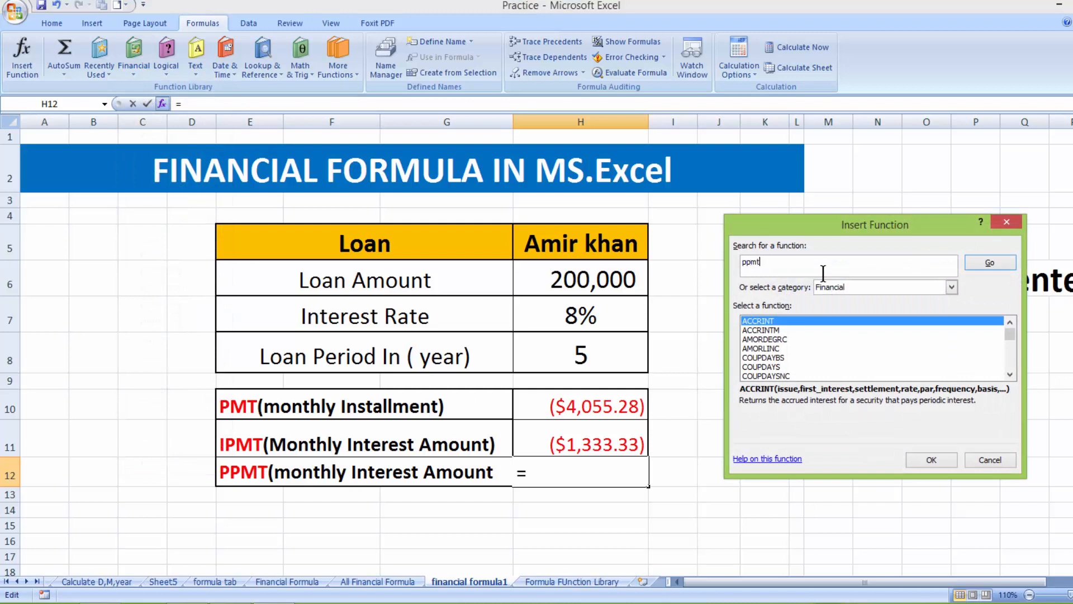
pyautogui.click(985, 267)
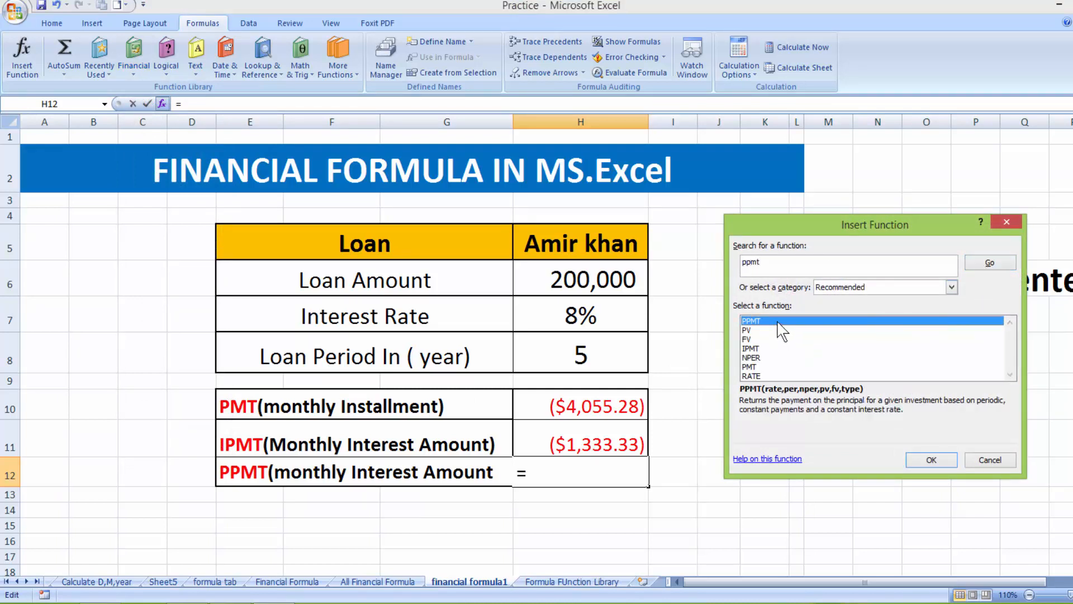
pyautogui.click(932, 460)
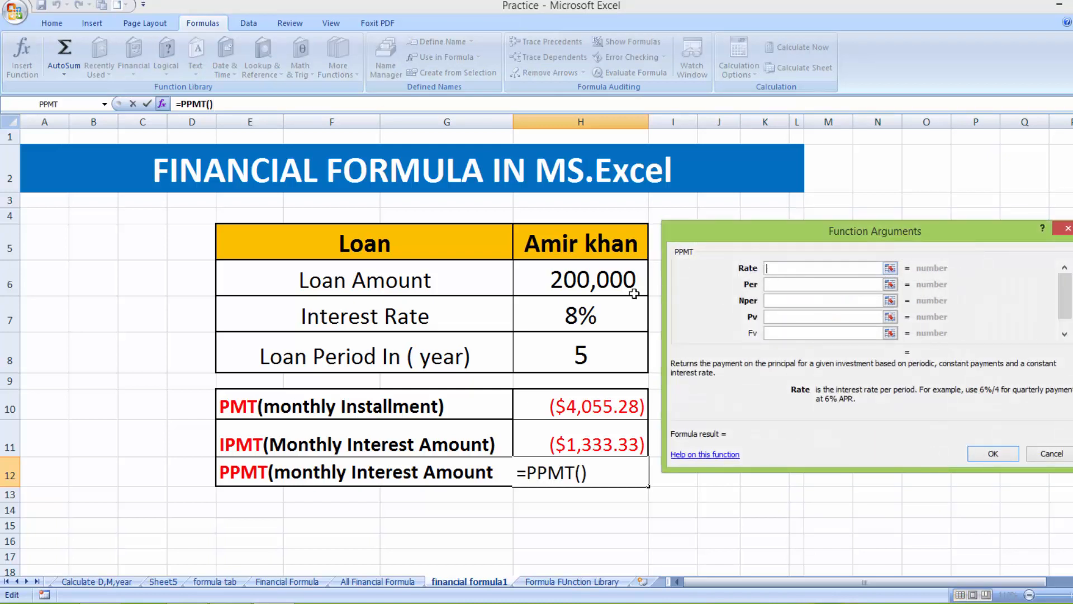
# Fill the PPMT arguments with Rate H7/12, Per 1, Nper H8*12, Pv H6 and confirm, giving ($2,721.95)
pyautogui.click(603, 312)
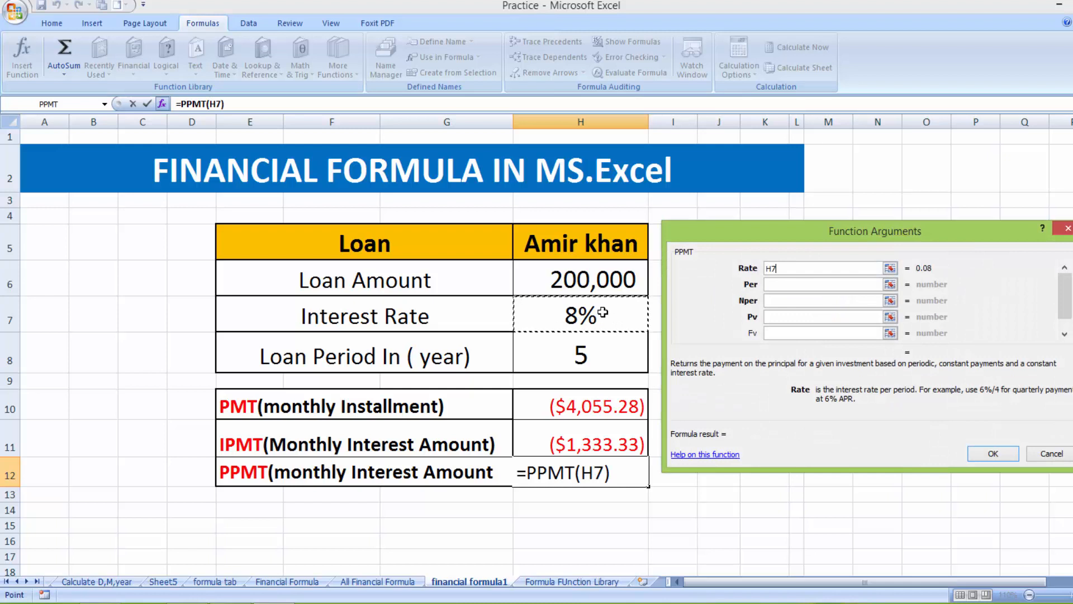
pyautogui.write('/12')
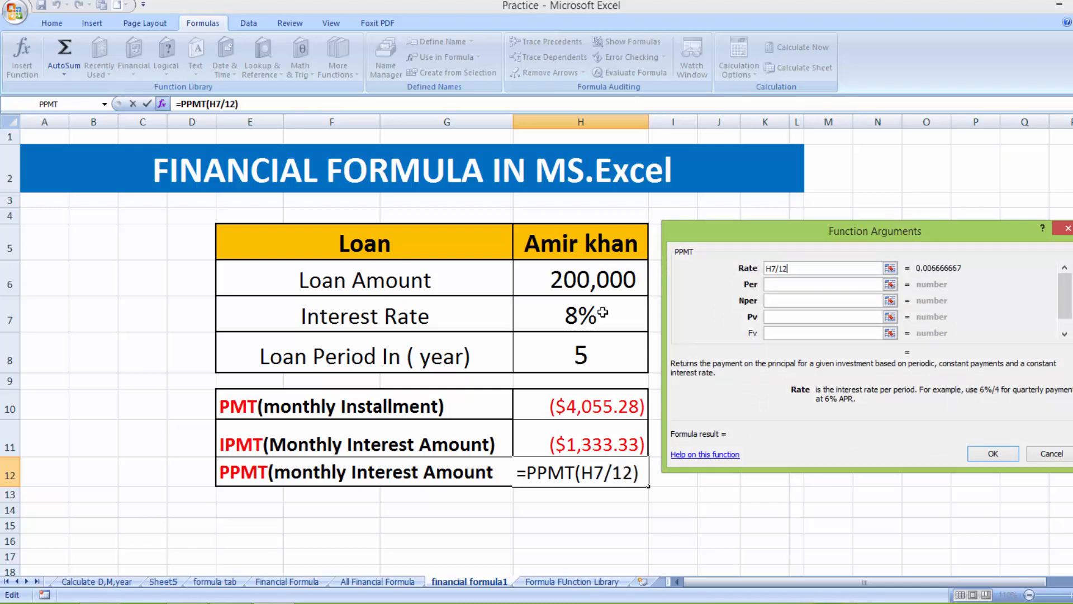
pyautogui.click(771, 287)
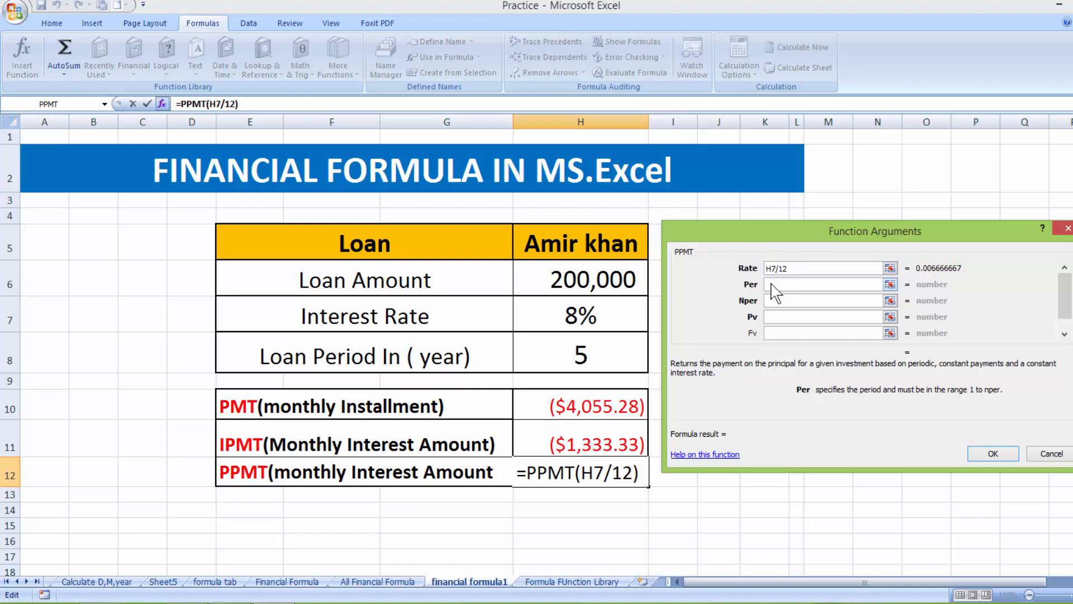
pyautogui.click(776, 286)
pyautogui.write('1')
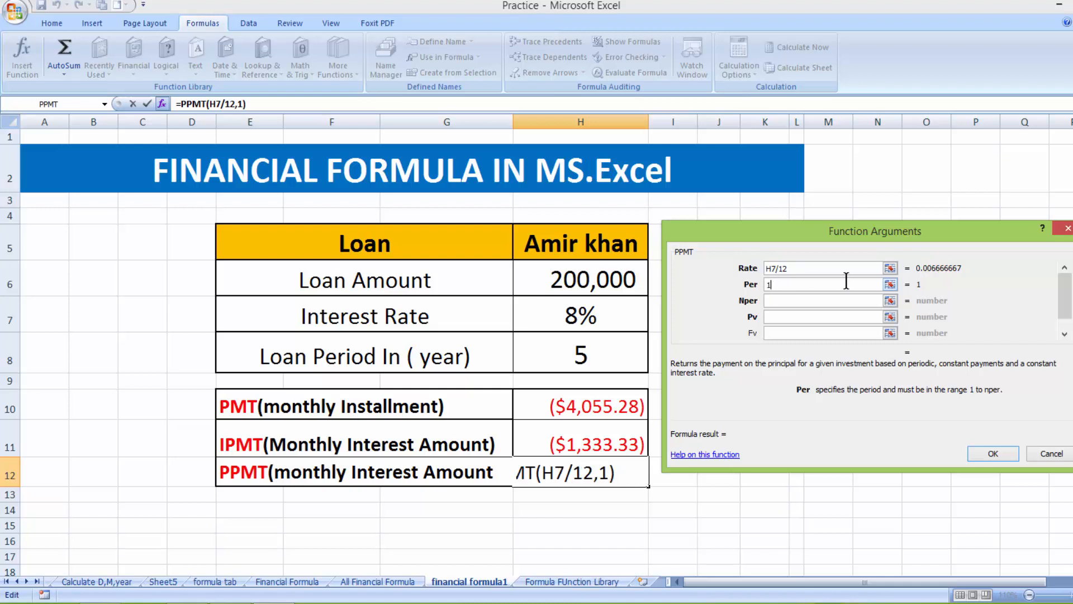
pyautogui.click(775, 302)
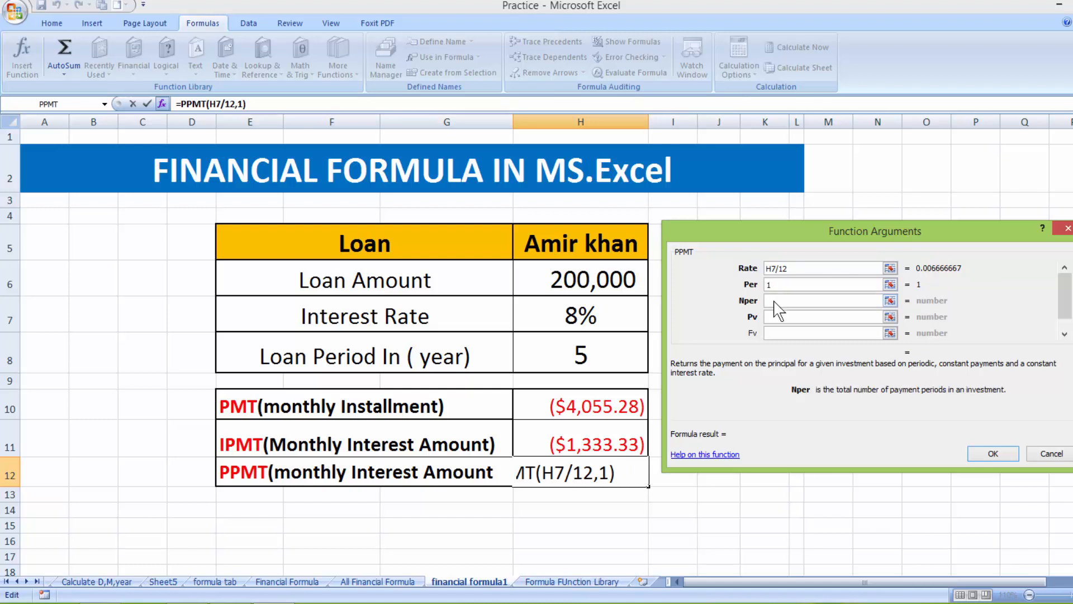
pyautogui.click(559, 348)
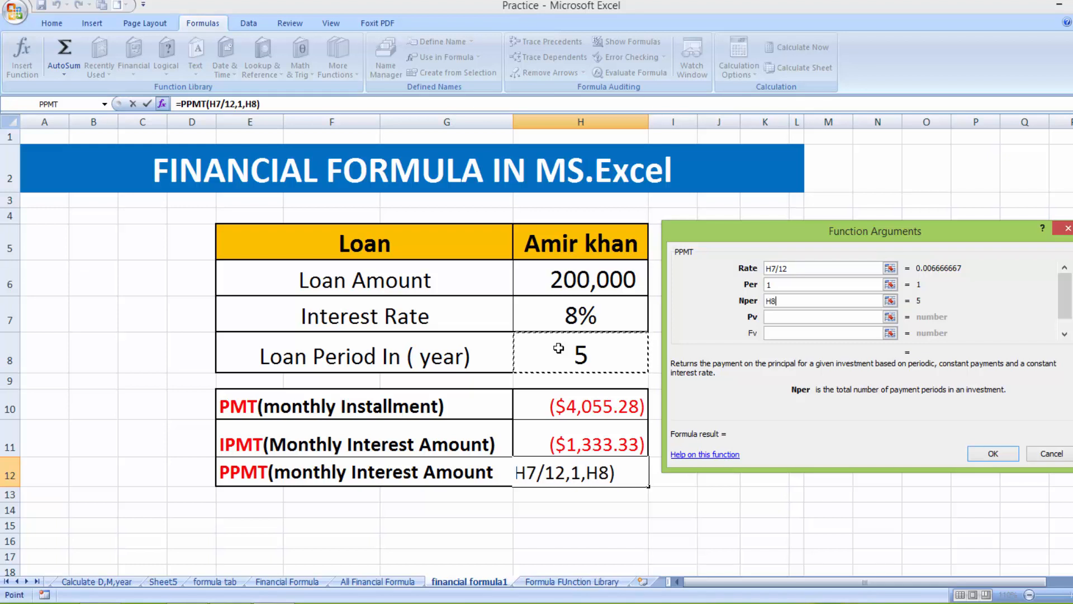
pyautogui.write('*')
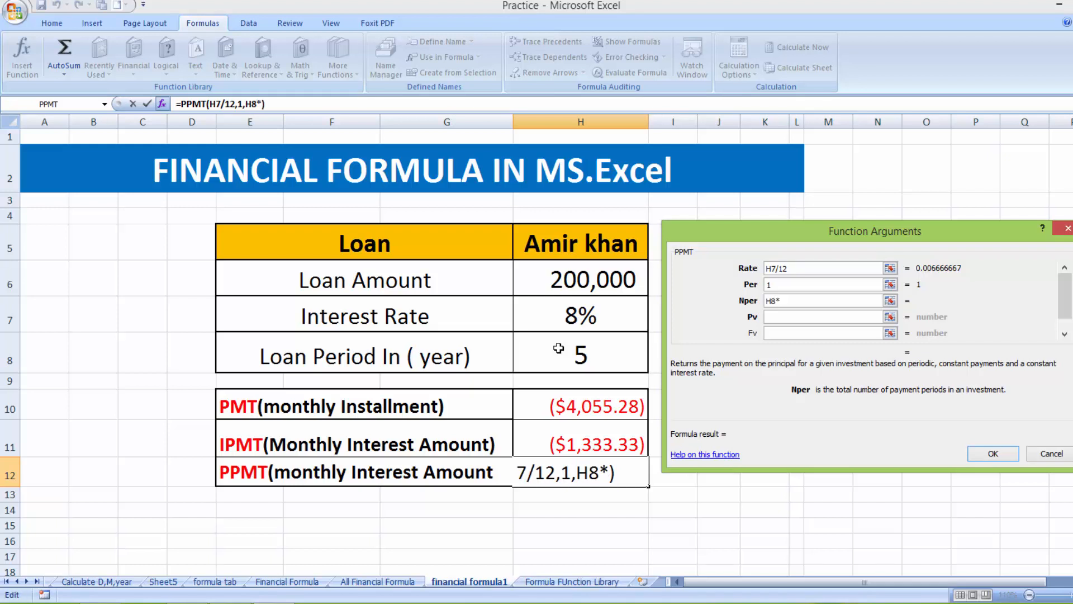
pyautogui.write('12')
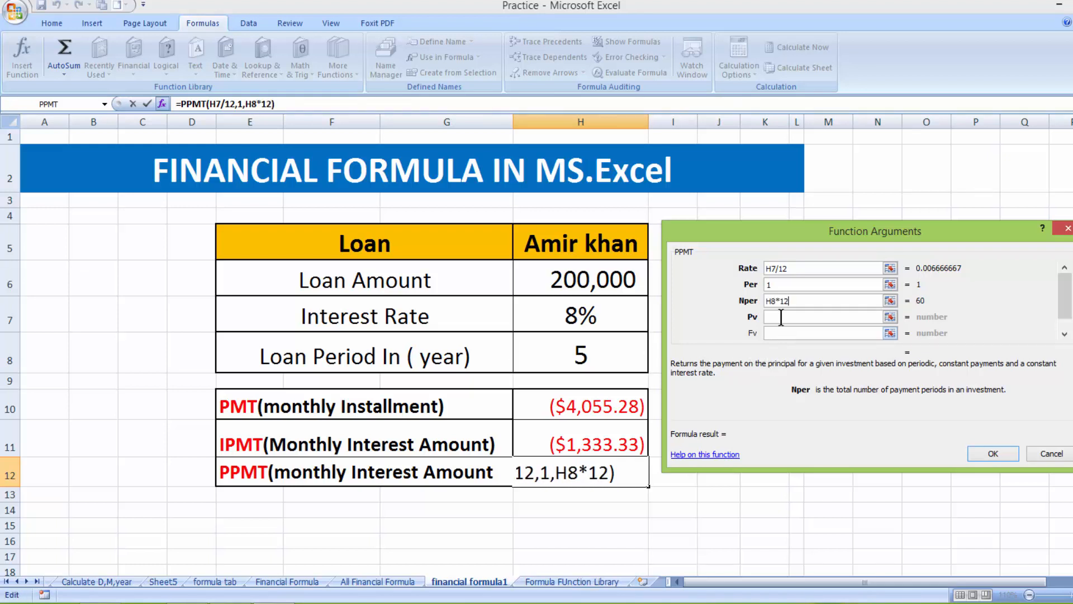
pyautogui.click(781, 317)
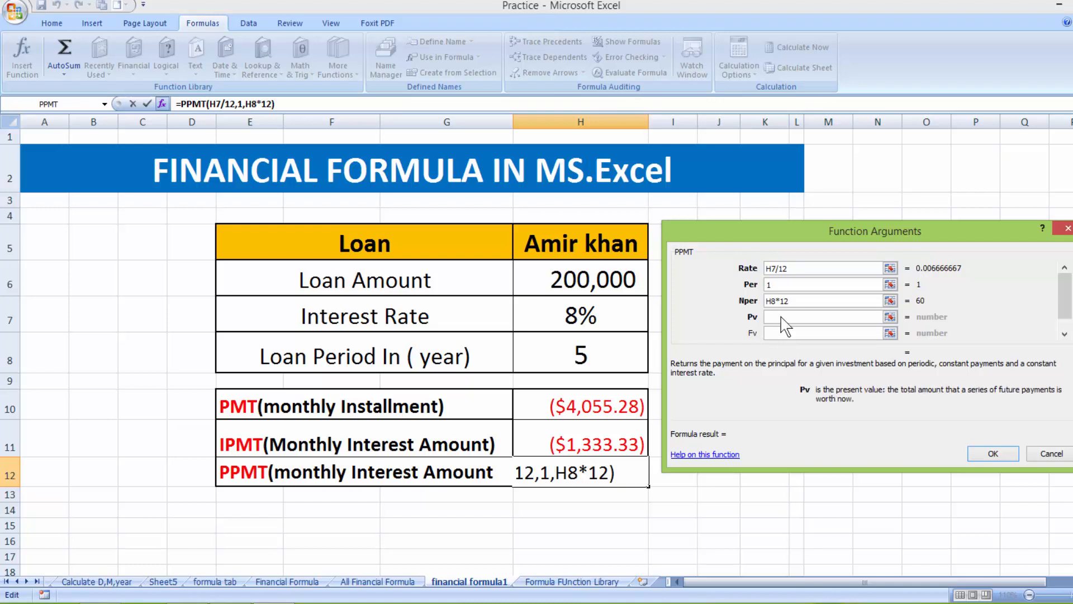
pyautogui.click(602, 279)
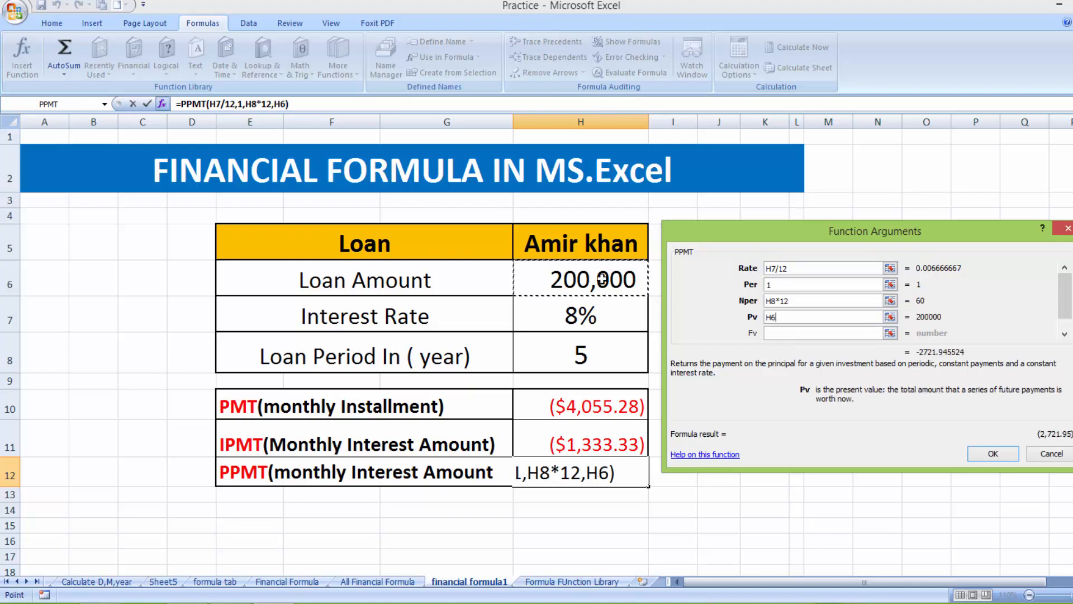
pyautogui.click(994, 454)
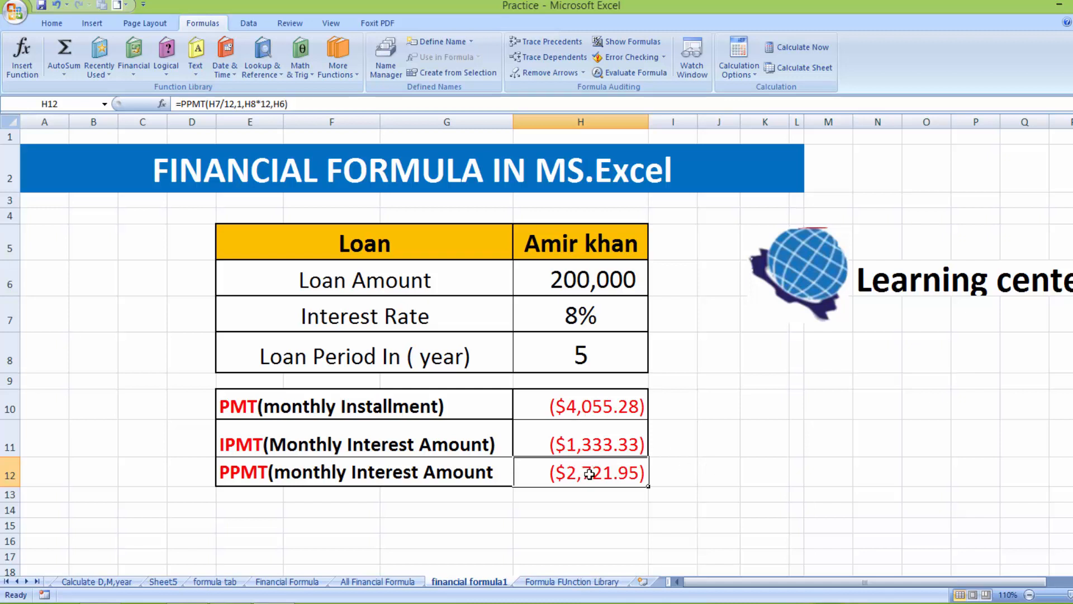
# Enter =H12+H11 in J12 to total the payments, then autofit column J to show ($4,055.28)
pyautogui.click(717, 479)
pyautogui.write('=')
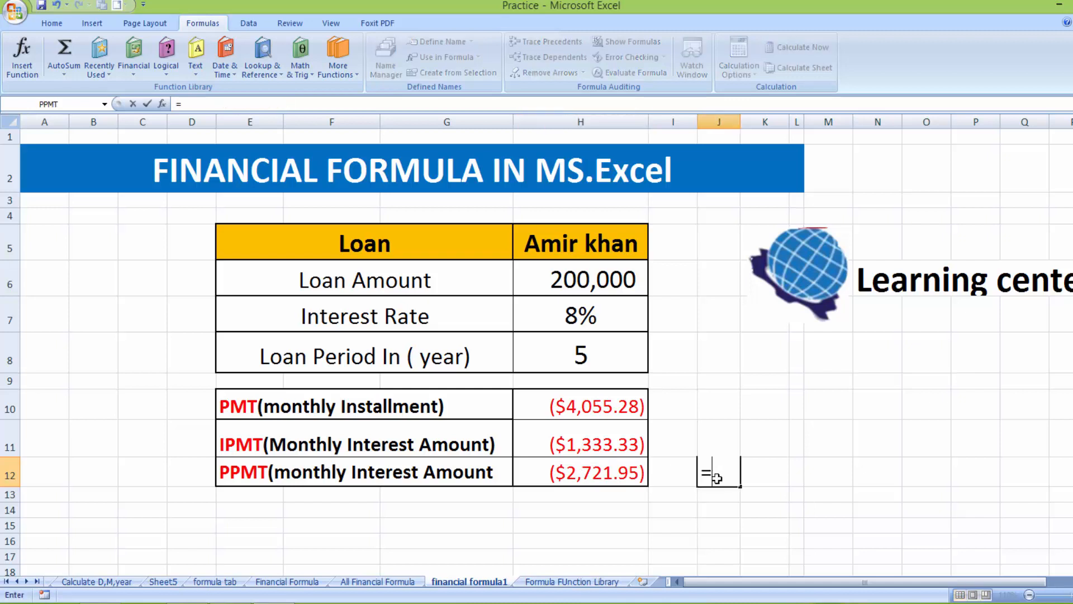
pyautogui.click(606, 471)
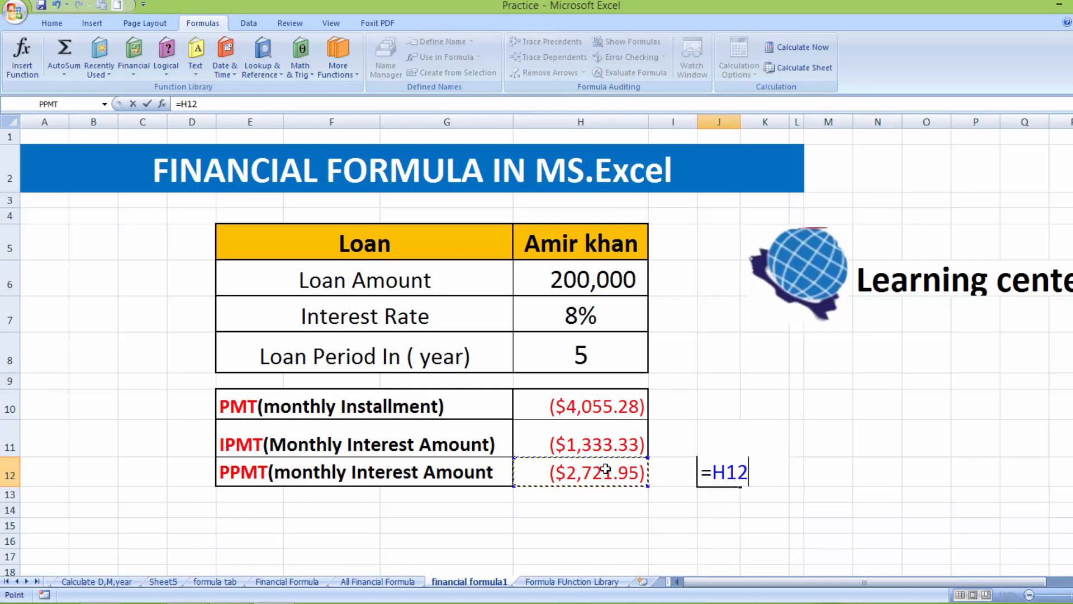
pyautogui.write('+')
pyautogui.click(594, 442)
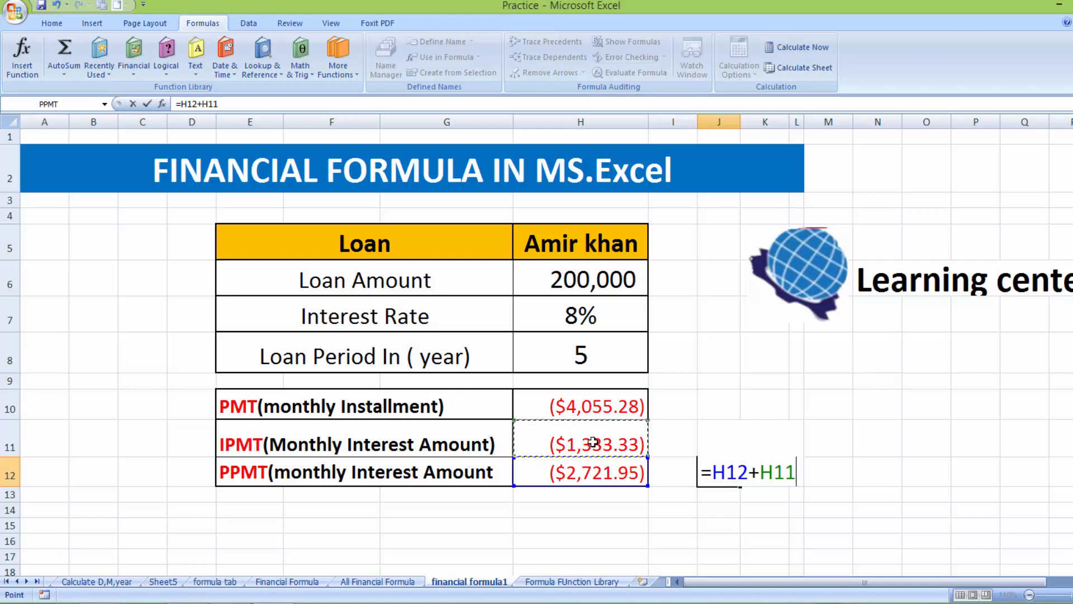
pyautogui.press('Return')
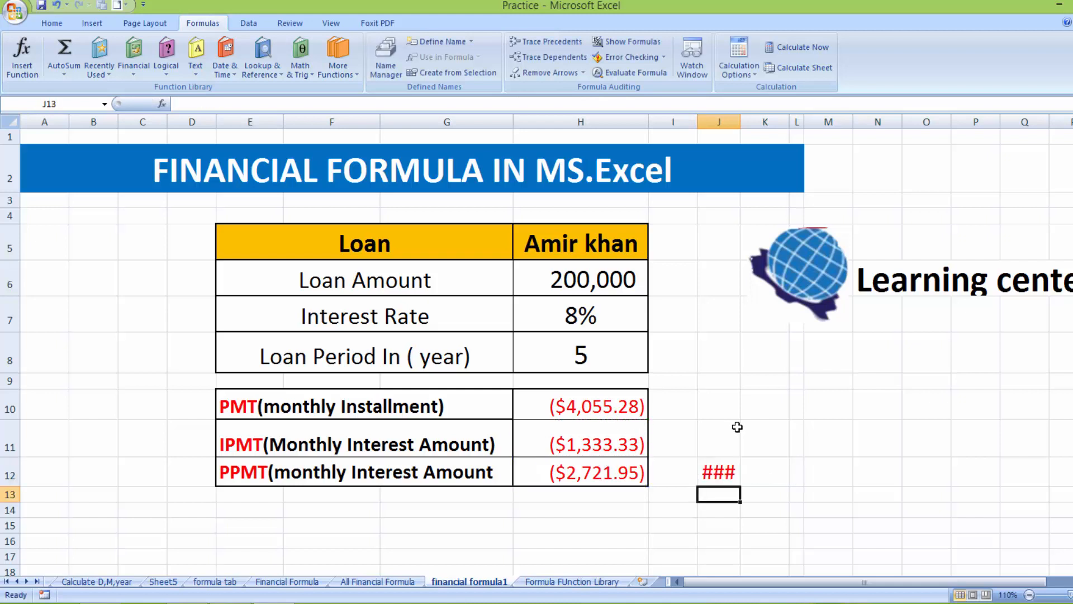
pyautogui.click(728, 474)
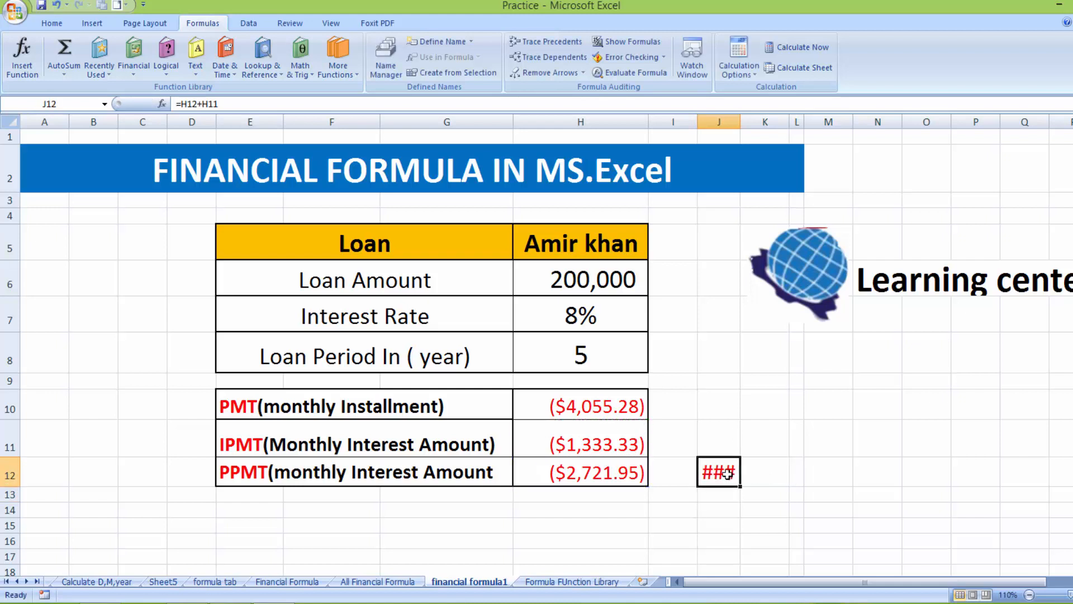
pyautogui.doubleClick(740, 121)
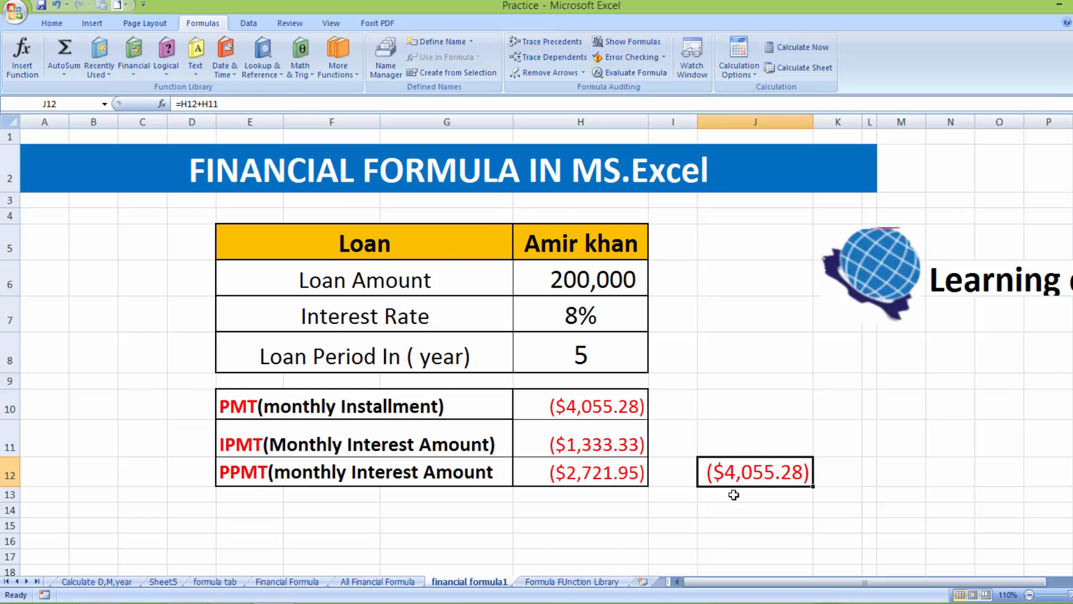
# Browse the Financial and Logical function lists in the Function Library
pyautogui.click(134, 85)
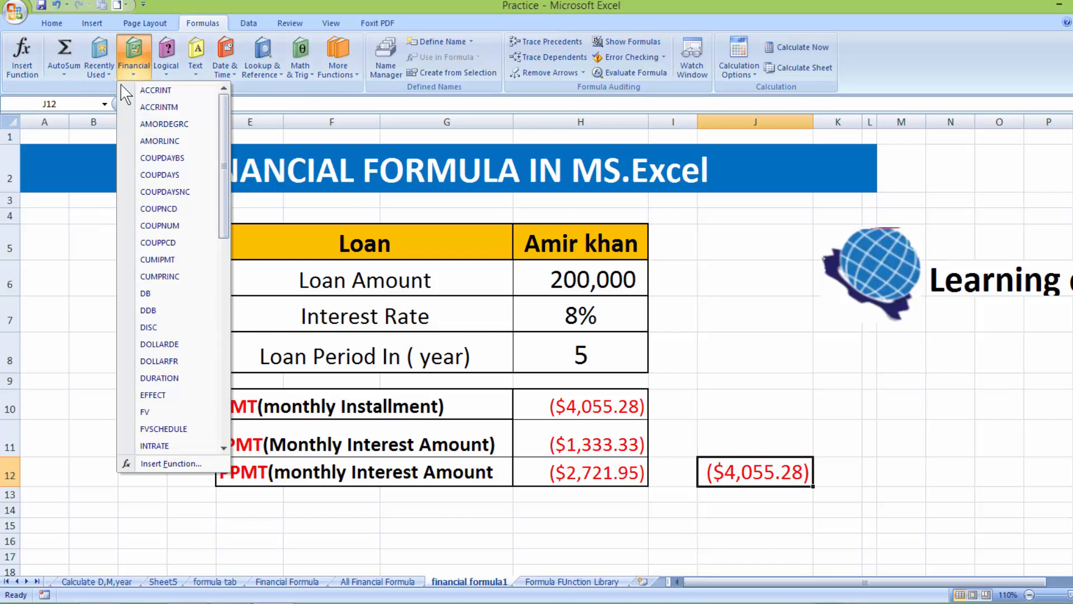
pyautogui.click(78, 283)
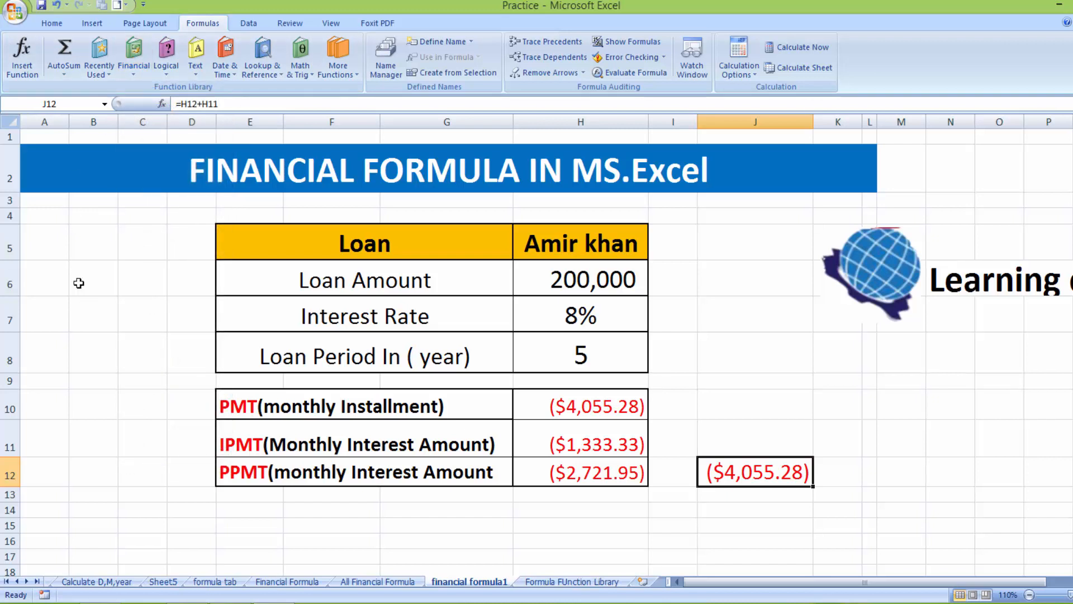
pyautogui.click(169, 74)
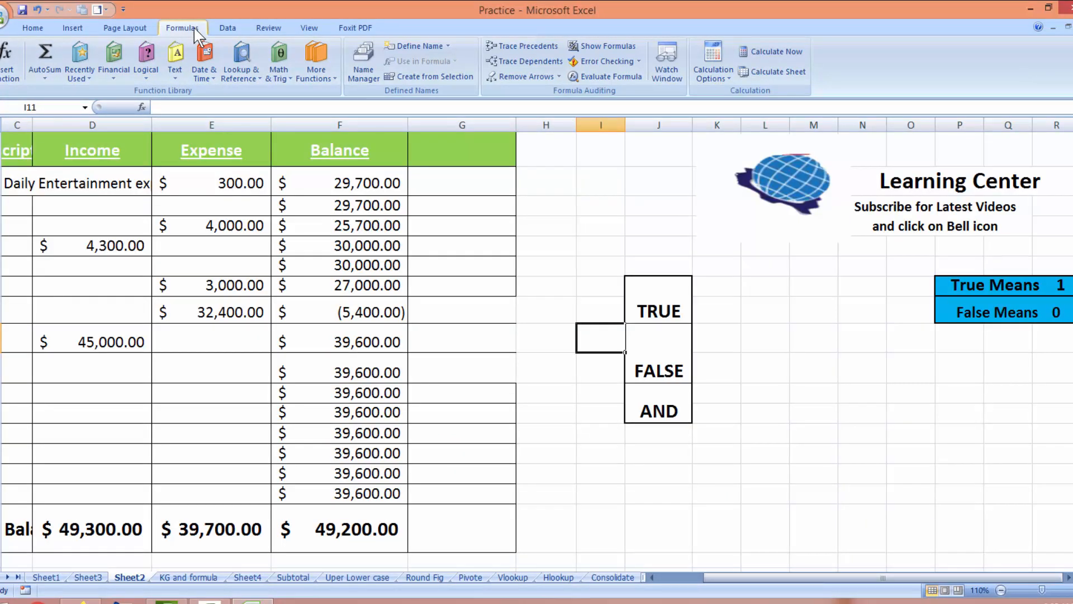
pyautogui.click(142, 79)
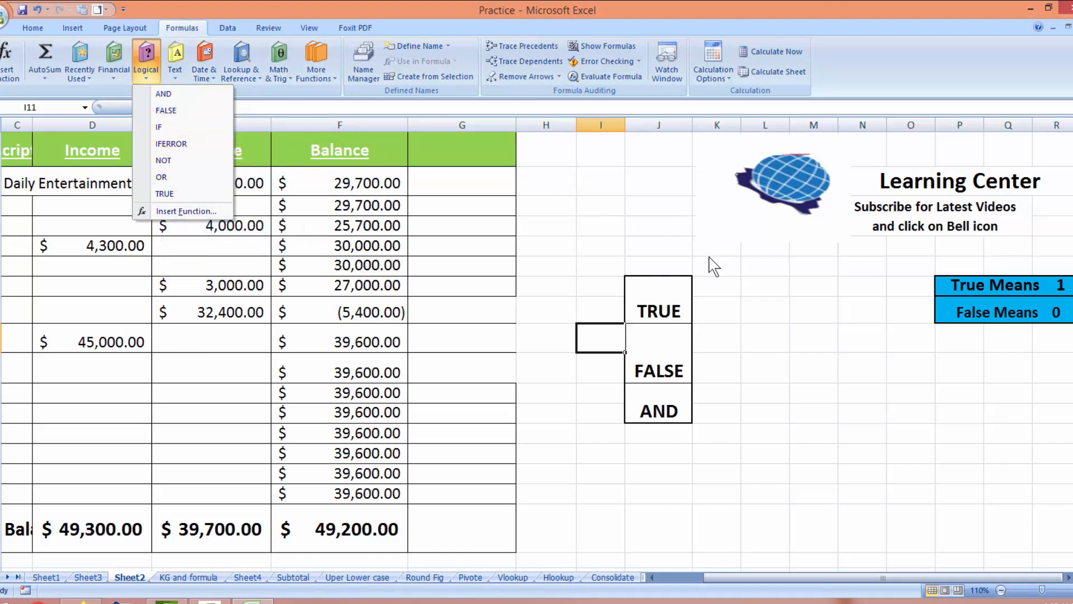
pyautogui.click(663, 311)
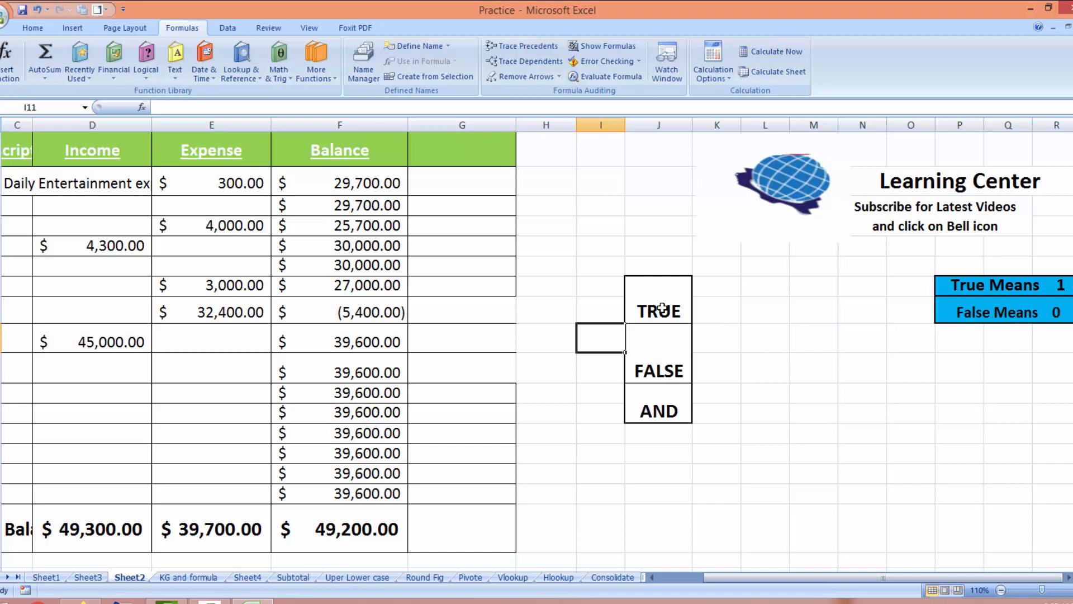
# Enter =IF(F4>35000,1,0) in G4 on Sheet2, returning 0 for the 29,700.00 balance
pyautogui.click(470, 176)
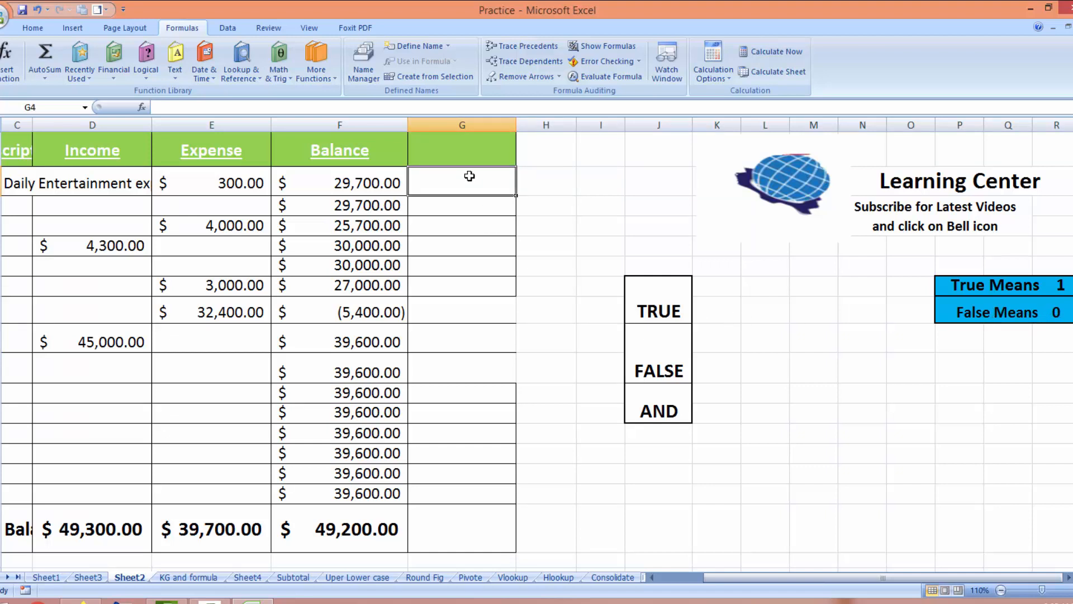
pyautogui.write('=')
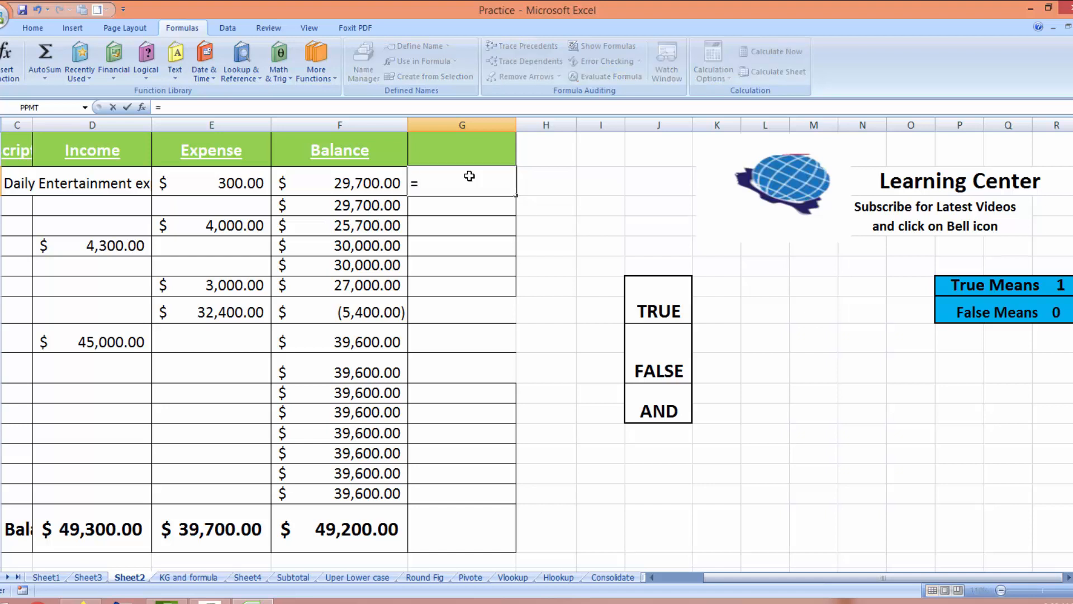
pyautogui.write('IF')
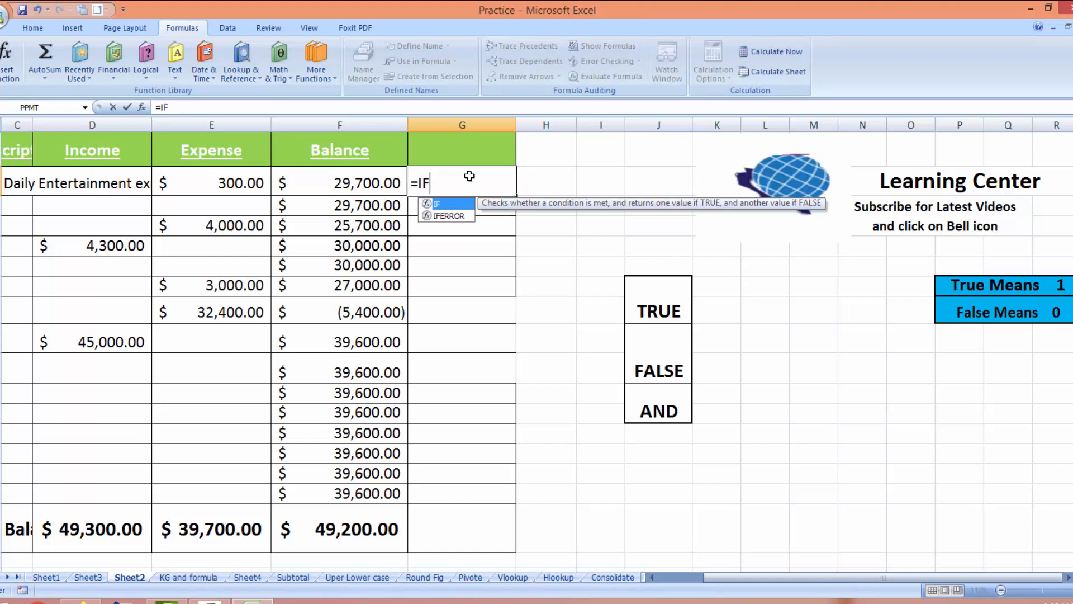
pyautogui.write('(')
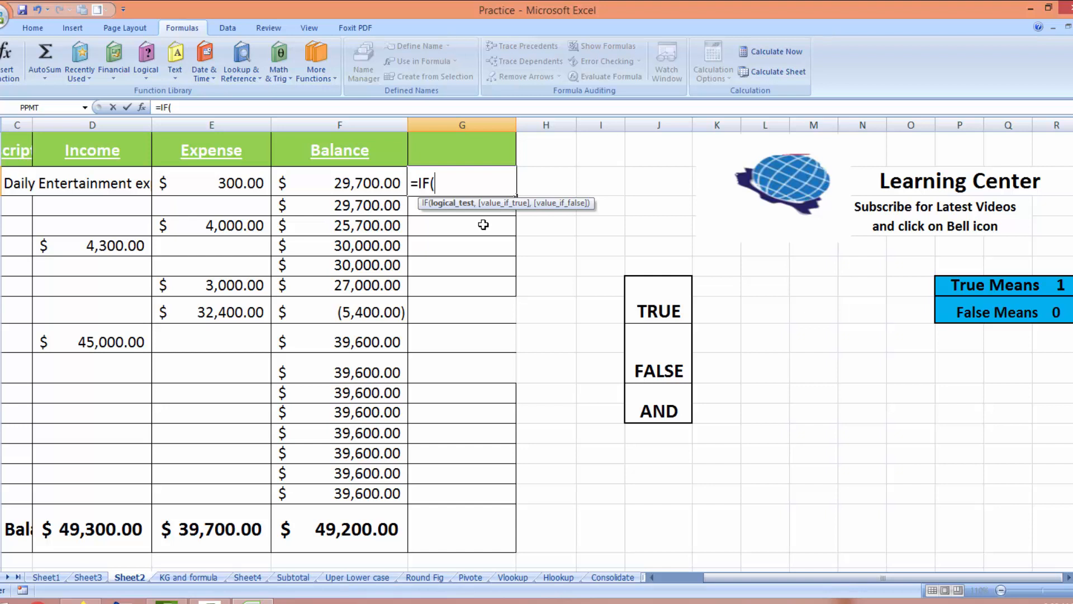
pyautogui.click(359, 184)
pyautogui.write('>3')
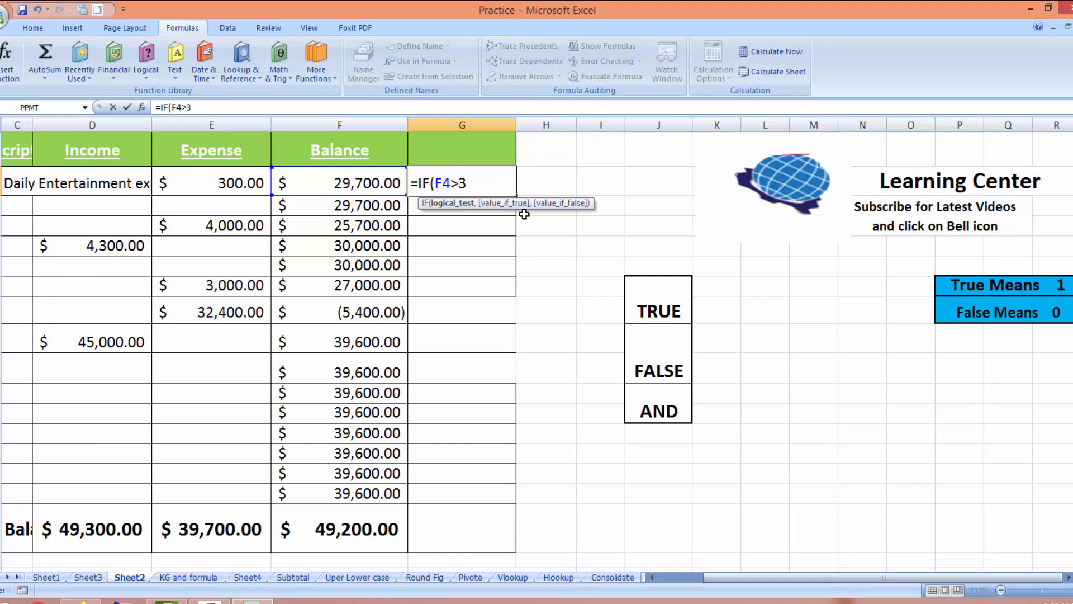
pyautogui.write('5000')
pyautogui.write(',1')
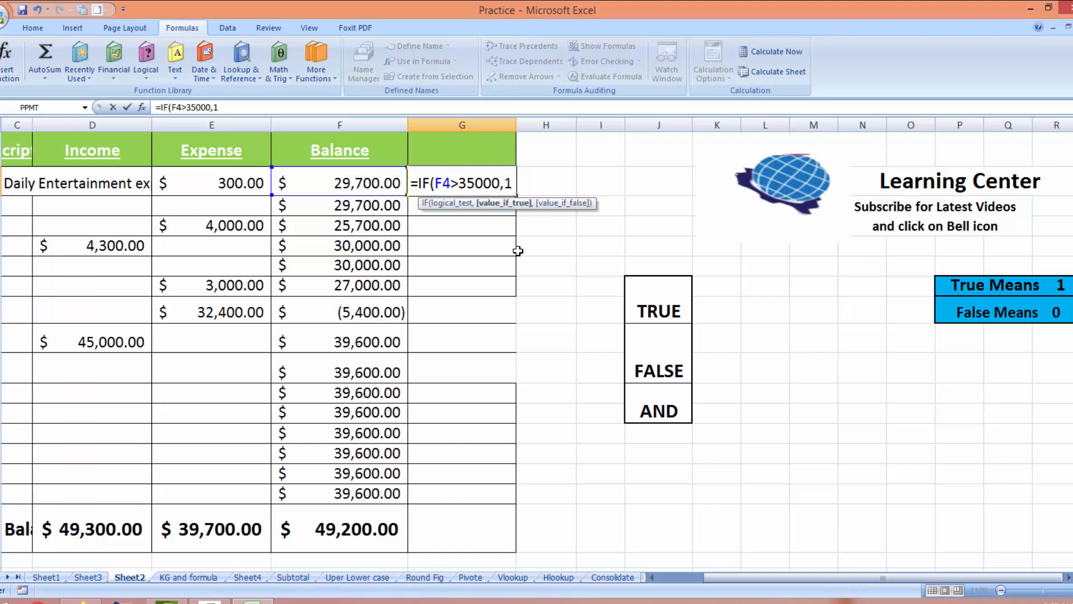
pyautogui.write(',')
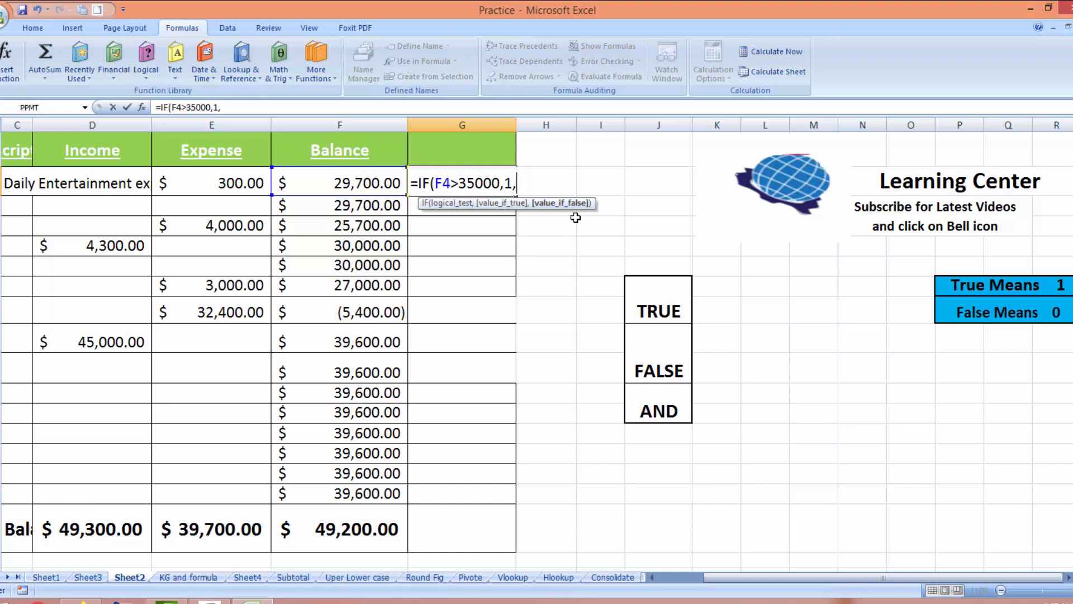
pyautogui.write('0')
pyautogui.press('Right')
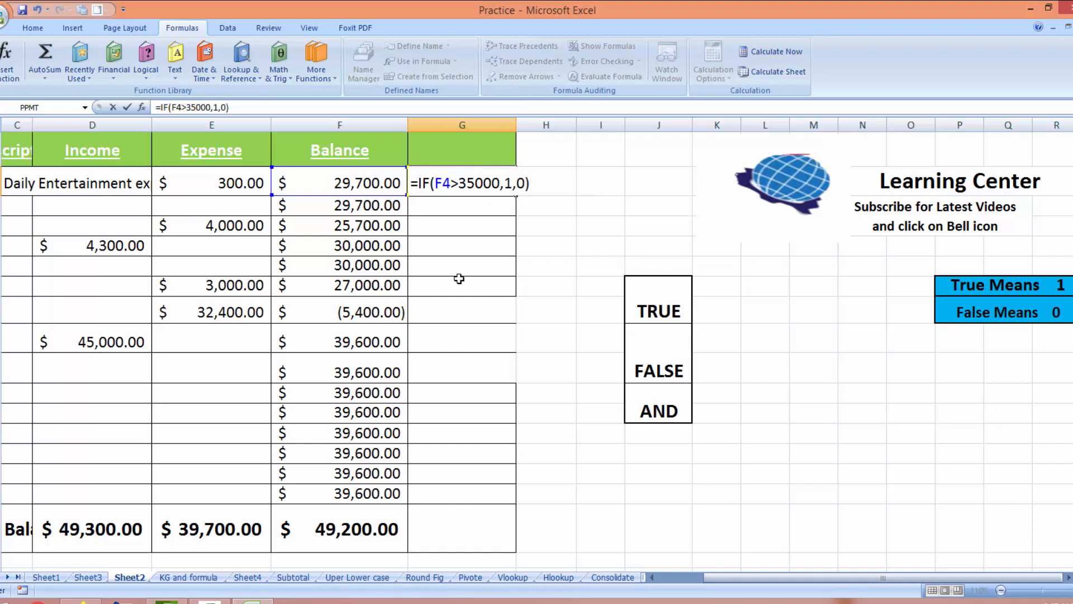
pyautogui.press('Return')
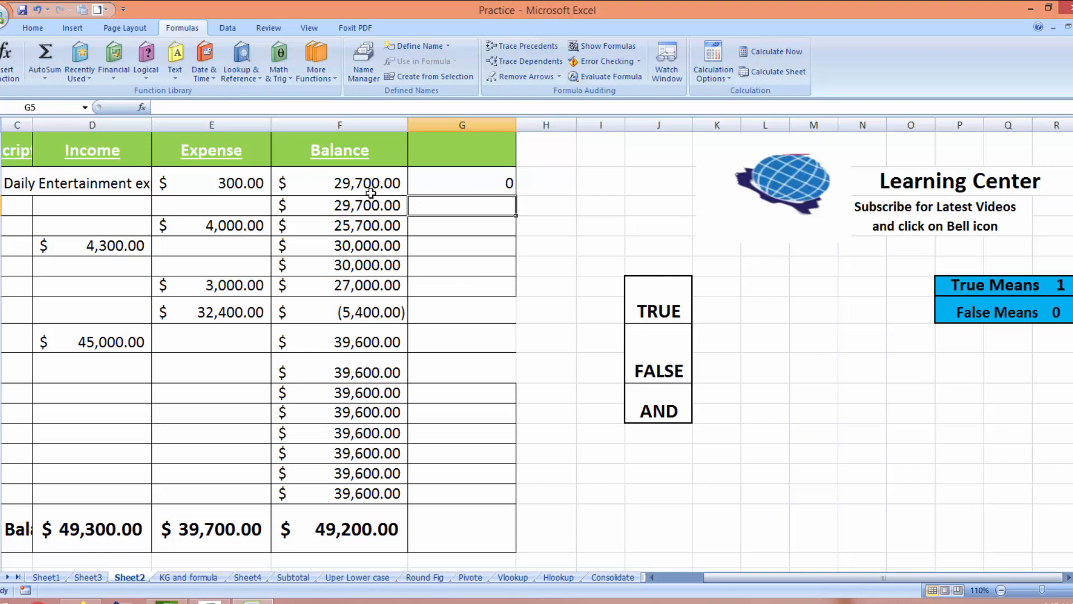
# Copy the G4 IF formula down to G18 so every balance is flagged 1 or 0
pyautogui.click(444, 184)
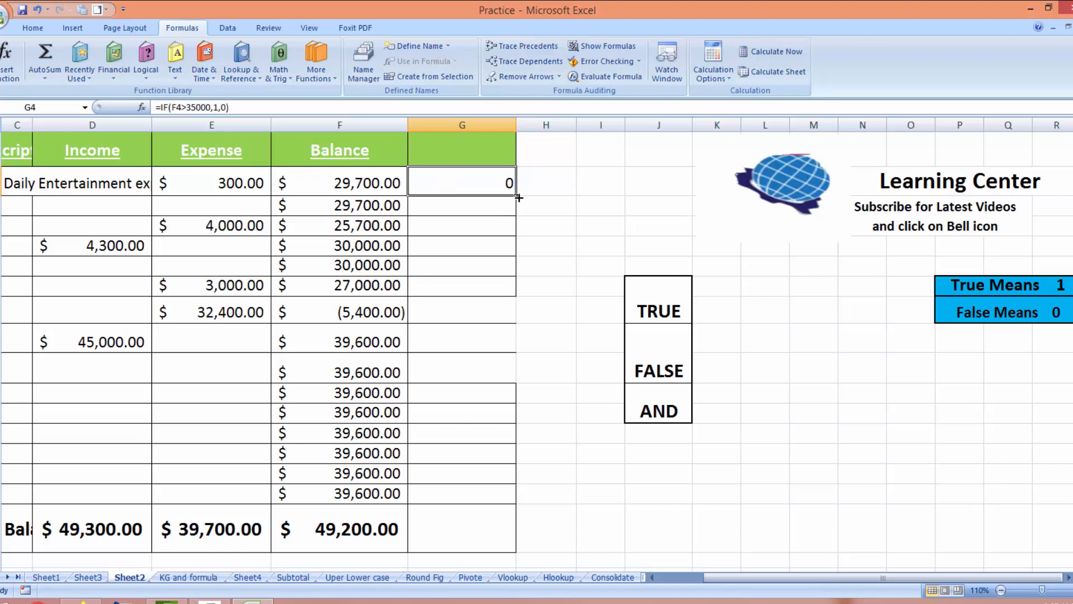
pyautogui.moveTo(519, 197); pyautogui.dragTo(492, 501)
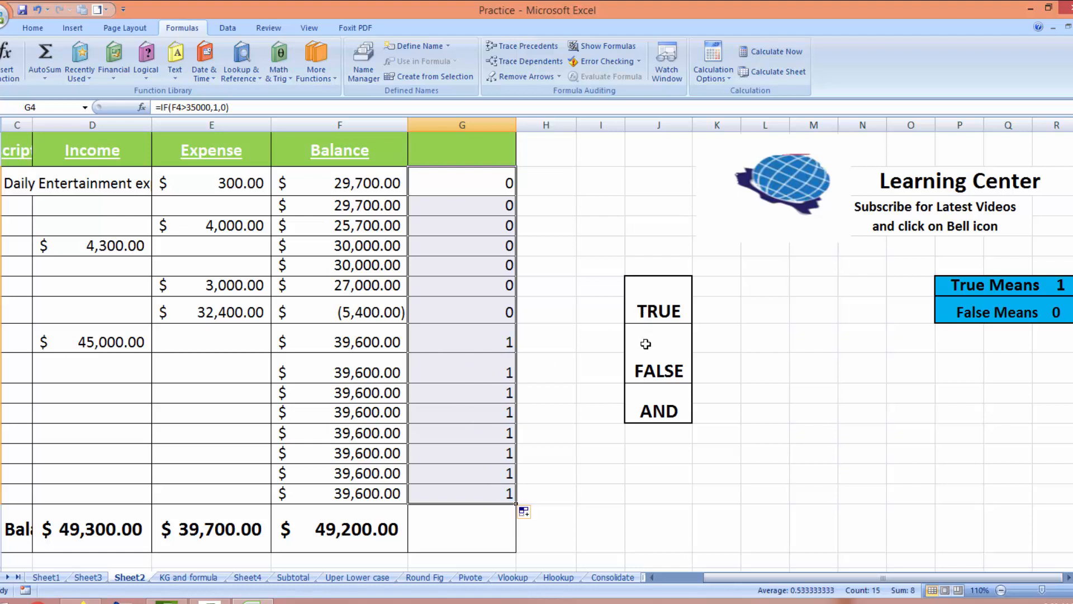
pyautogui.click(574, 337)
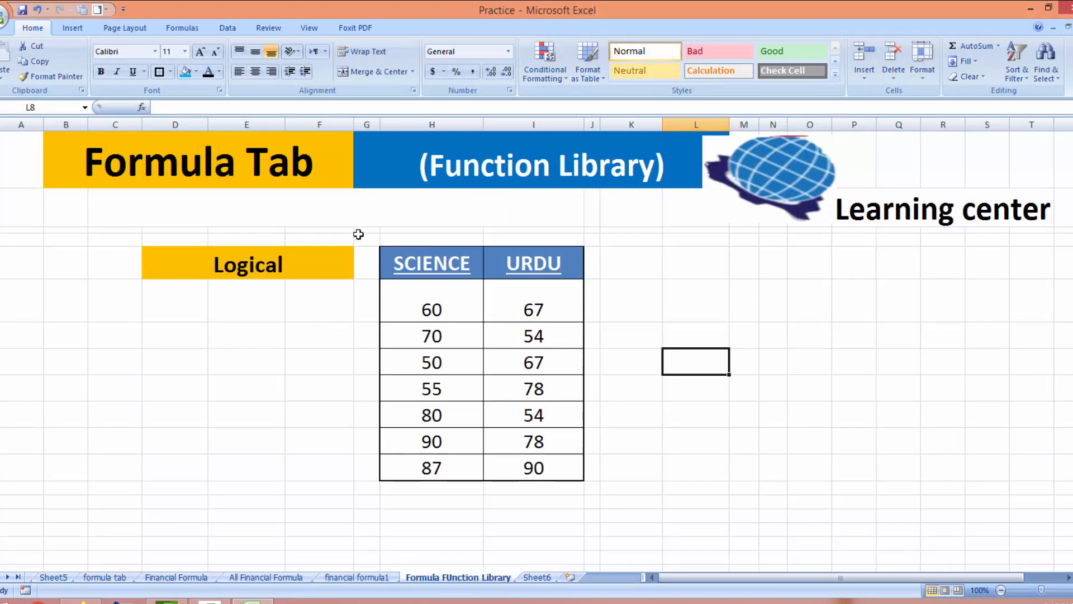
pyautogui.click(180, 28)
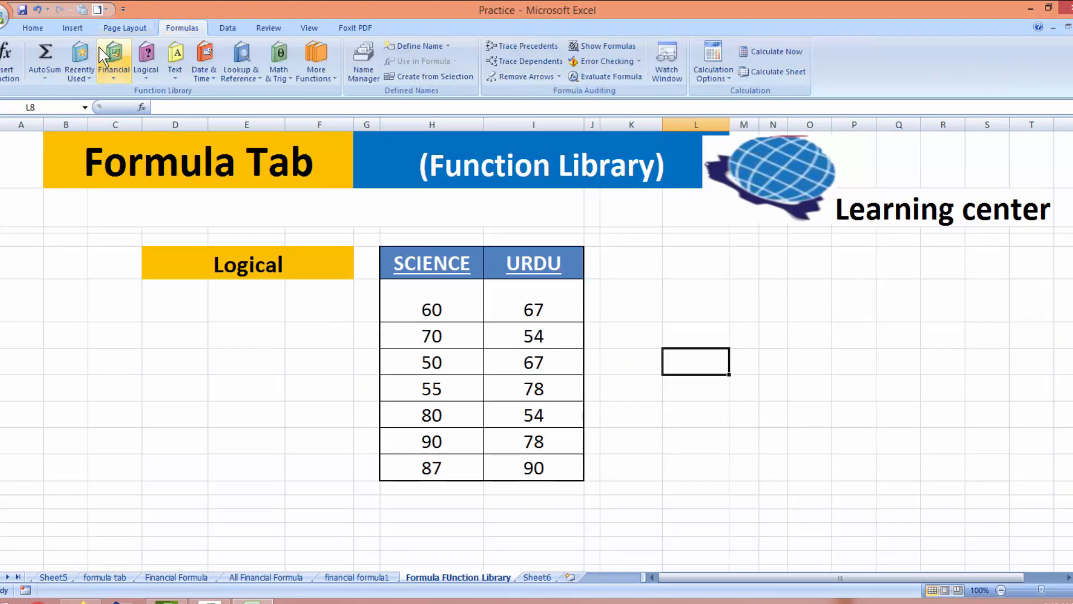
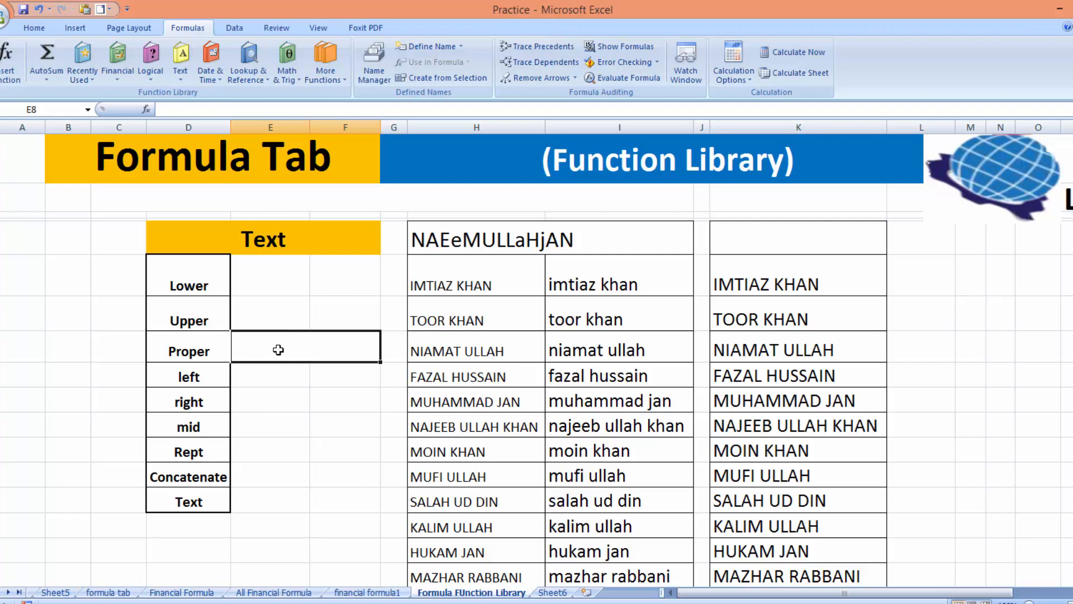
# Enter =PROPER(H5) in the Proper row to show the name in H5 in proper case
pyautogui.click(183, 79)
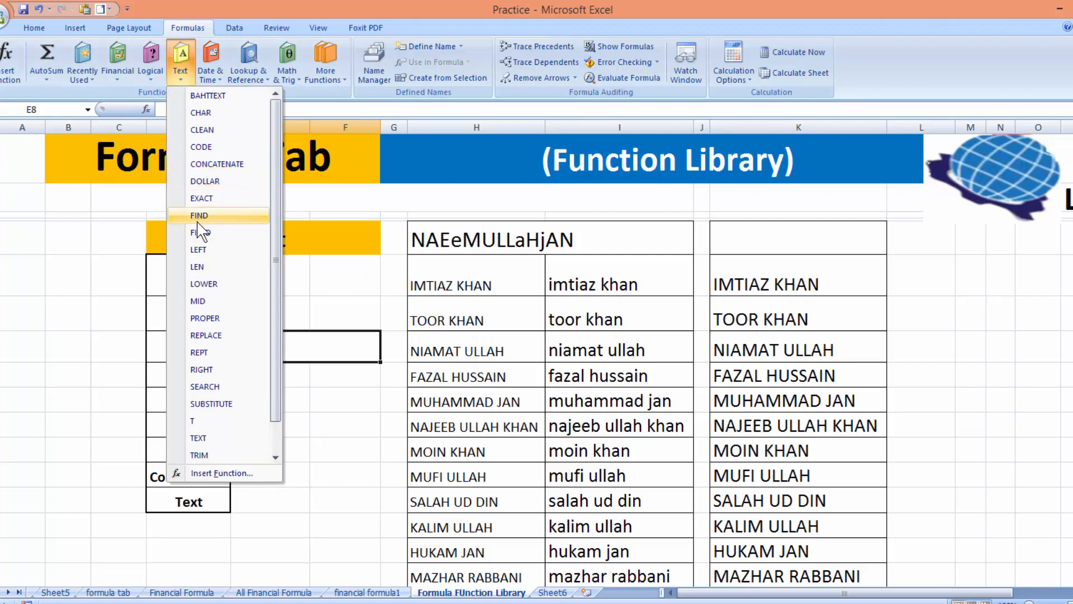
pyautogui.click(207, 320)
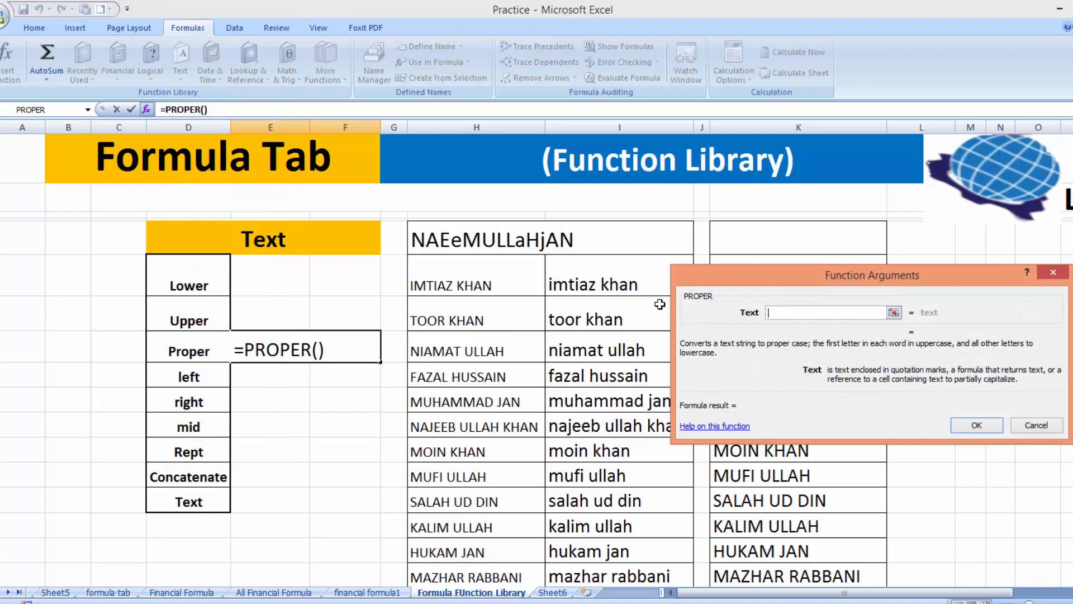
pyautogui.click(538, 241)
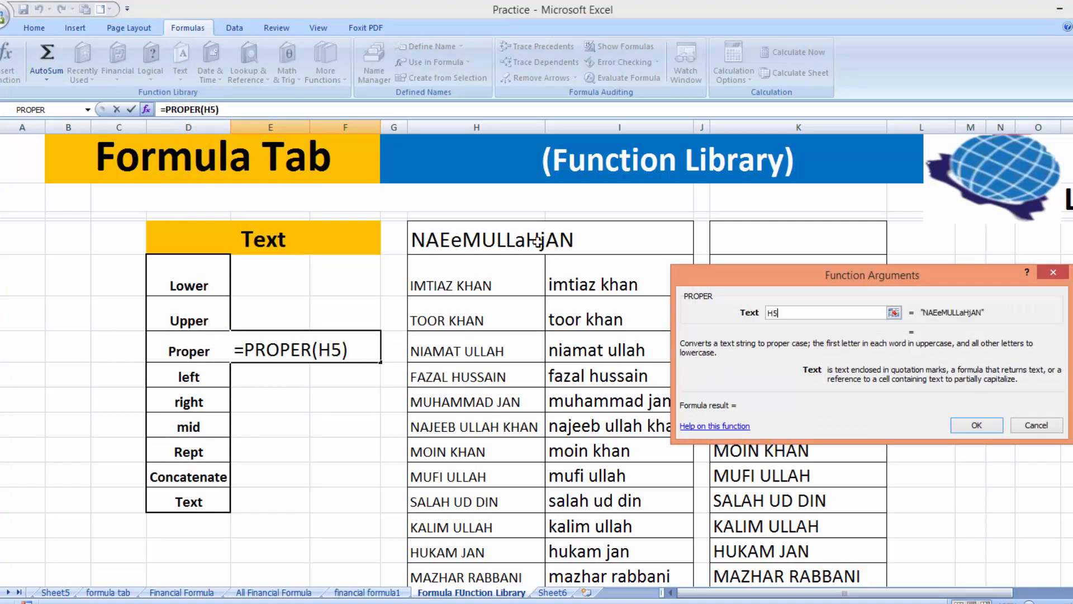
pyautogui.click(977, 424)
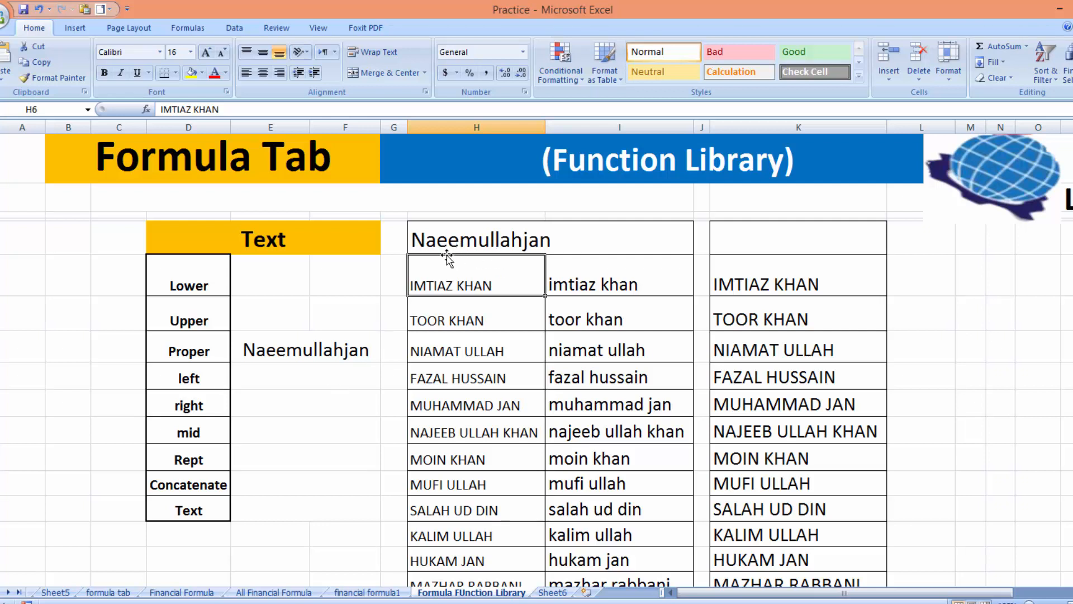
# Enter =LEFT(H5,5) in E9 to show the first five characters of the name
pyautogui.click(254, 384)
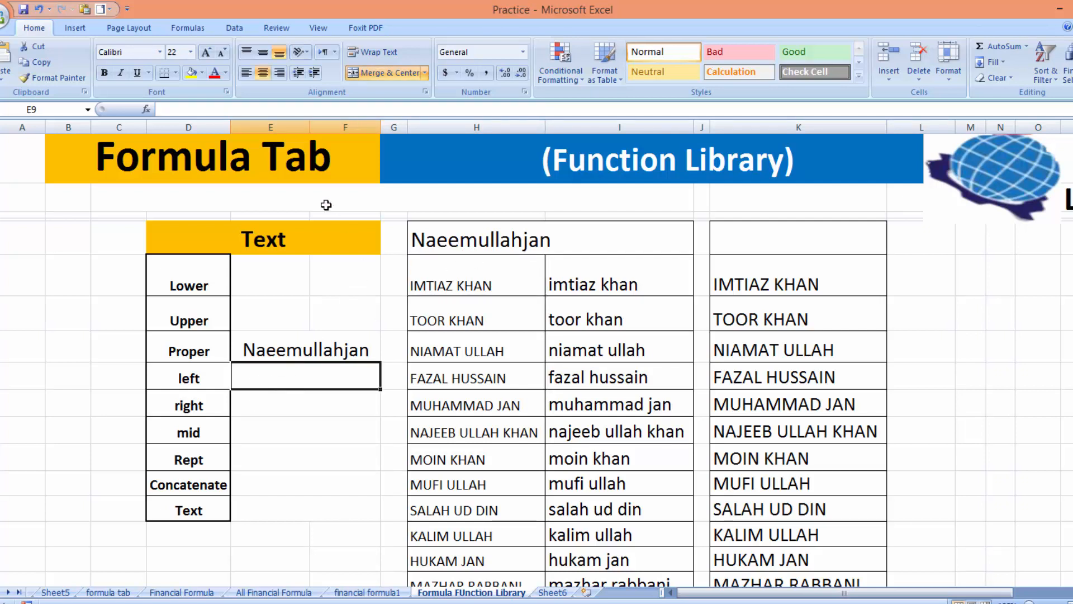
pyautogui.click(184, 27)
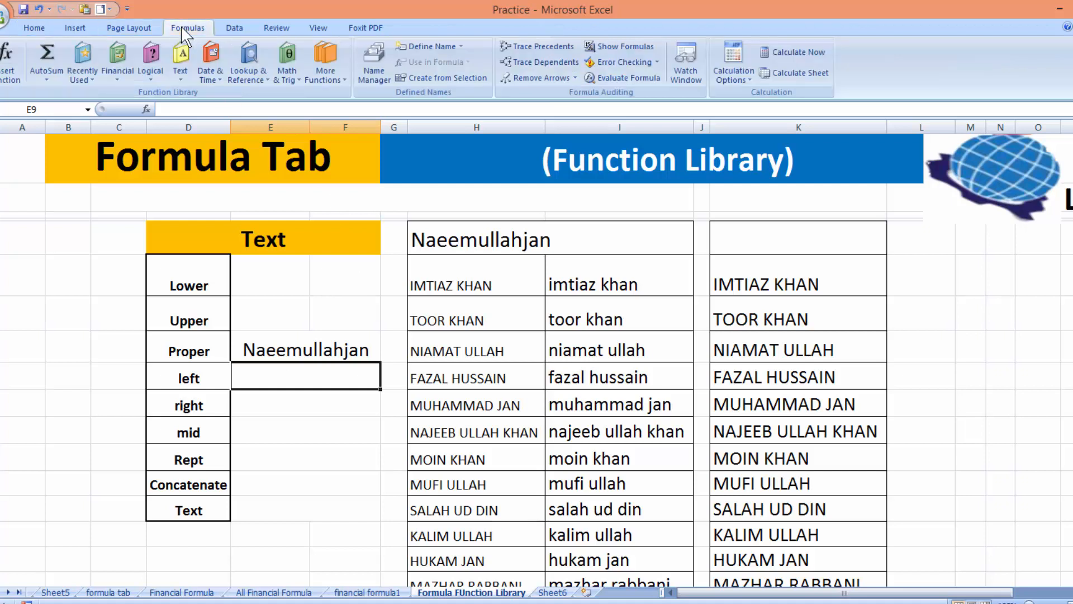
pyautogui.click(177, 79)
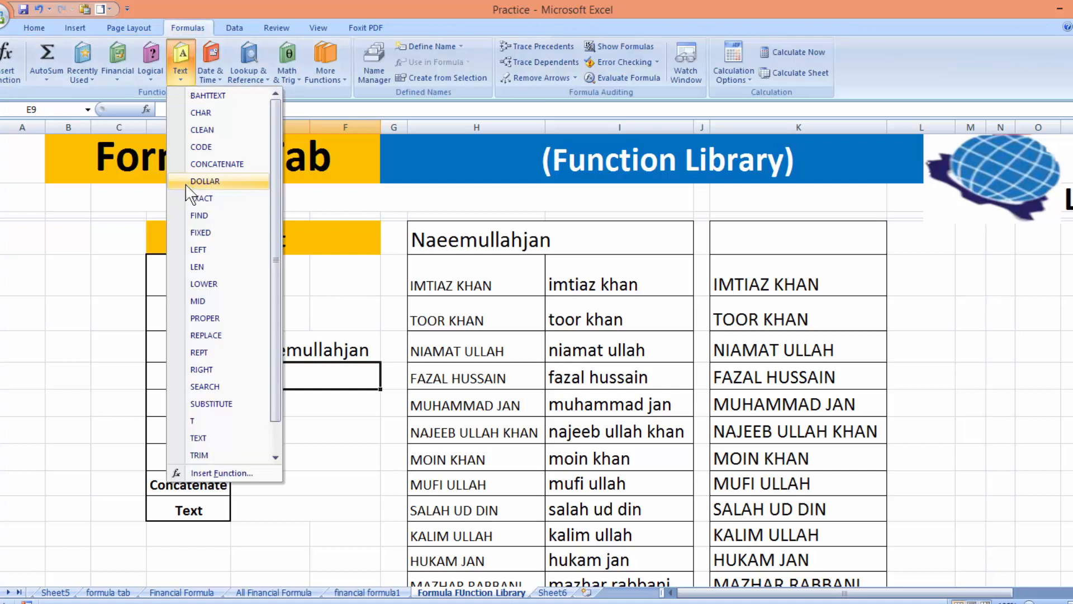
pyautogui.click(198, 249)
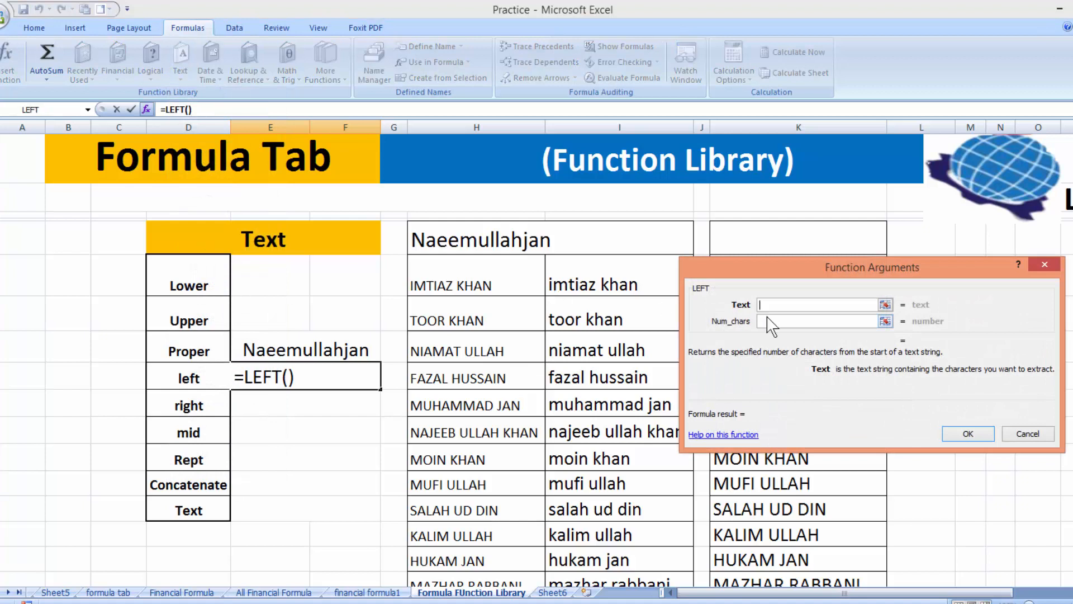
pyautogui.click(531, 241)
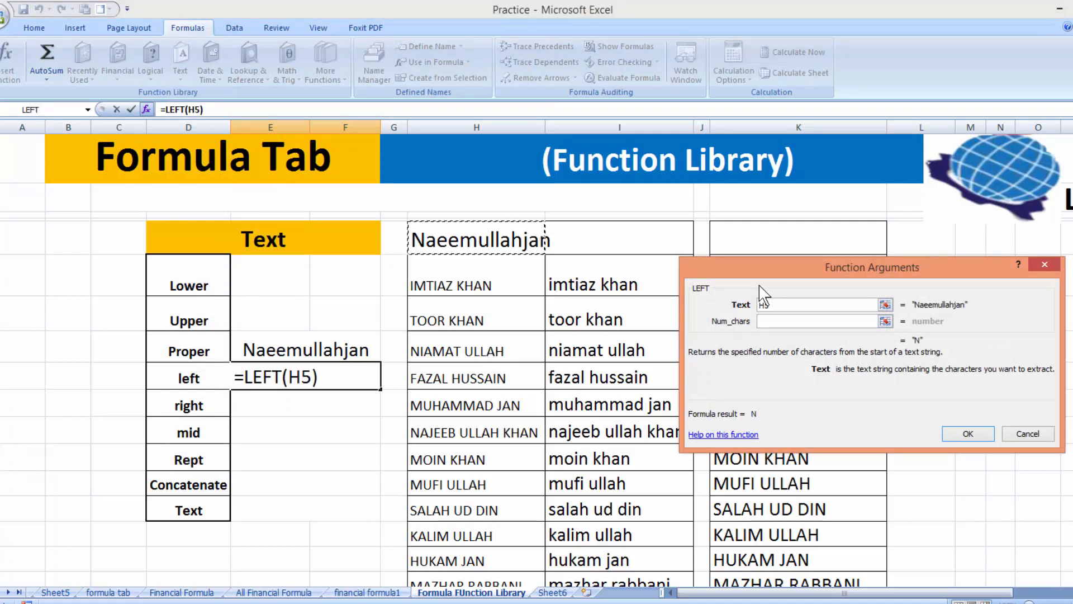
pyautogui.click(764, 324)
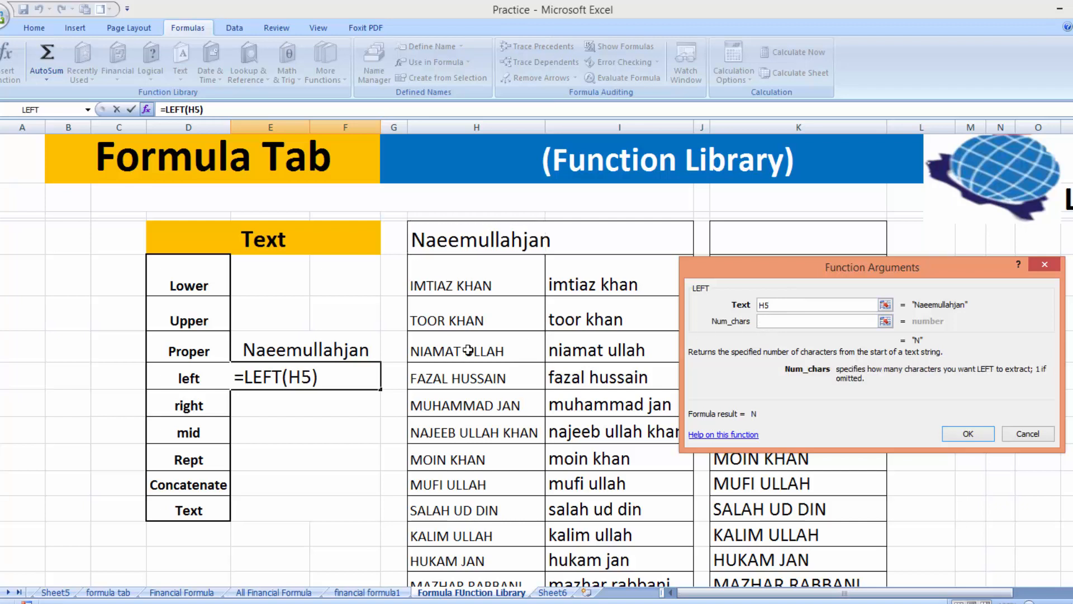
pyautogui.write('5')
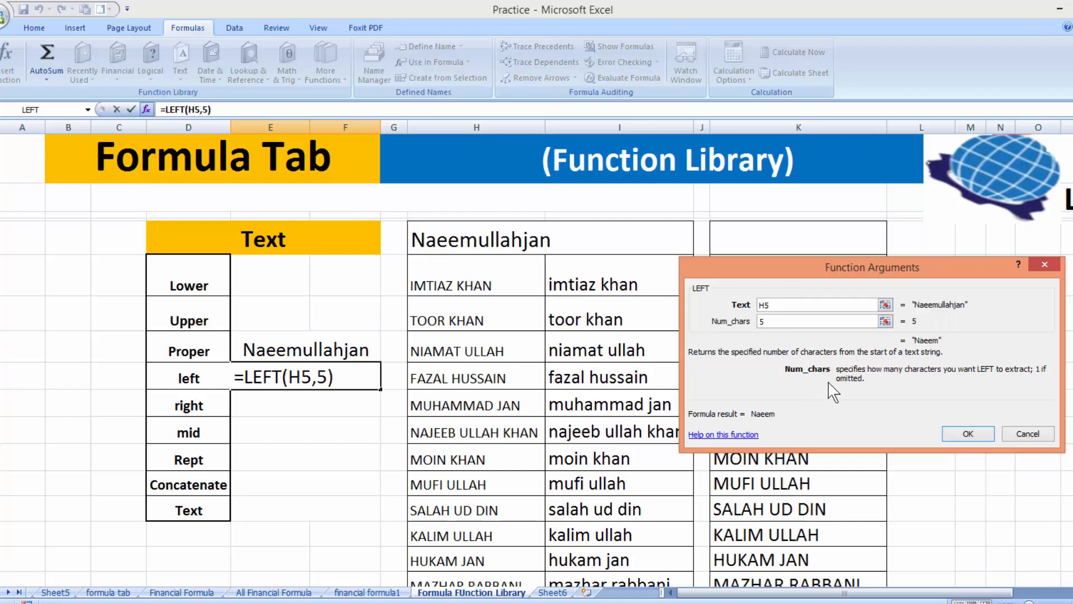
pyautogui.click(970, 435)
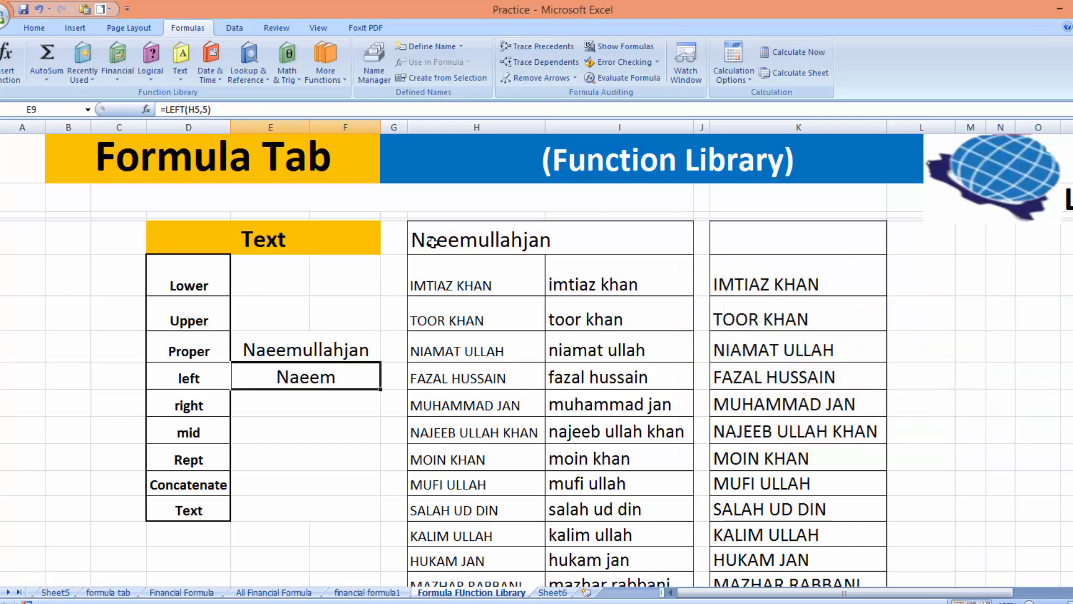
pyautogui.click(291, 407)
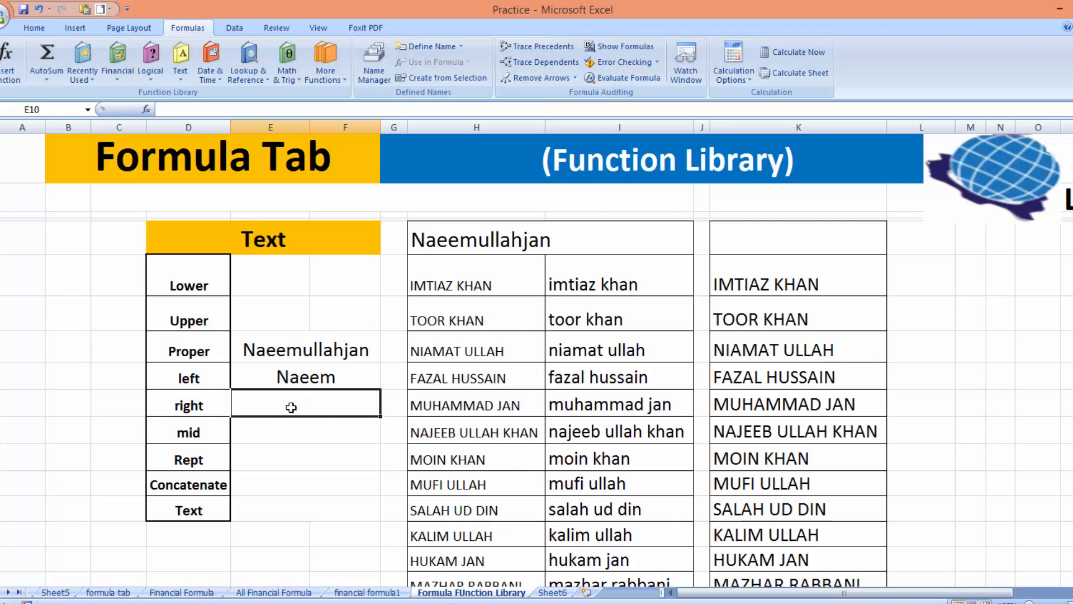
# Enter =RIGHT(H5,3) in E10 to show the name's last three characters
pyautogui.click(180, 62)
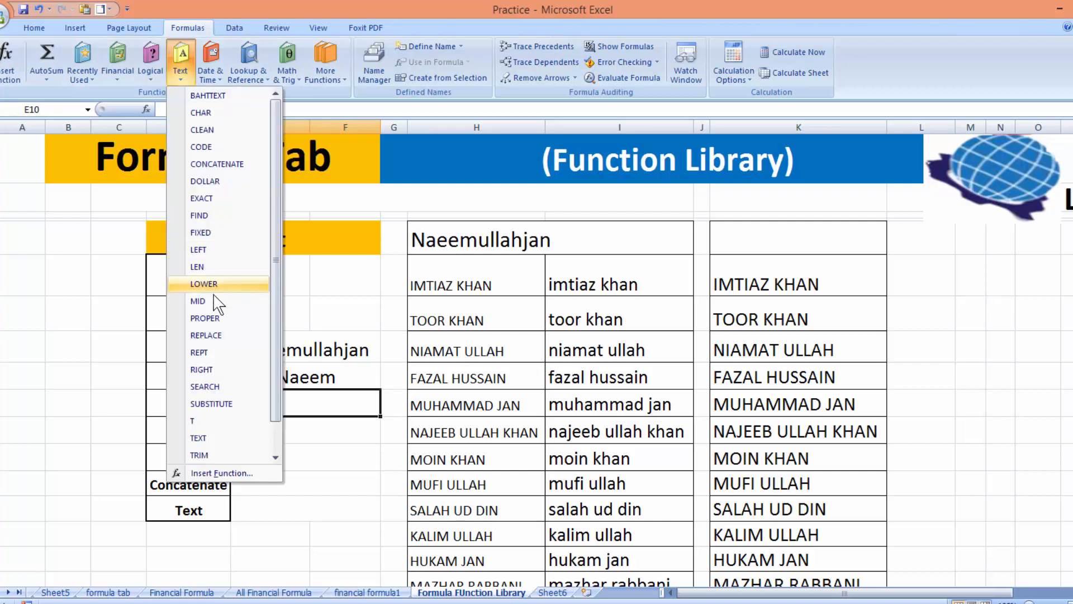
pyautogui.click(216, 371)
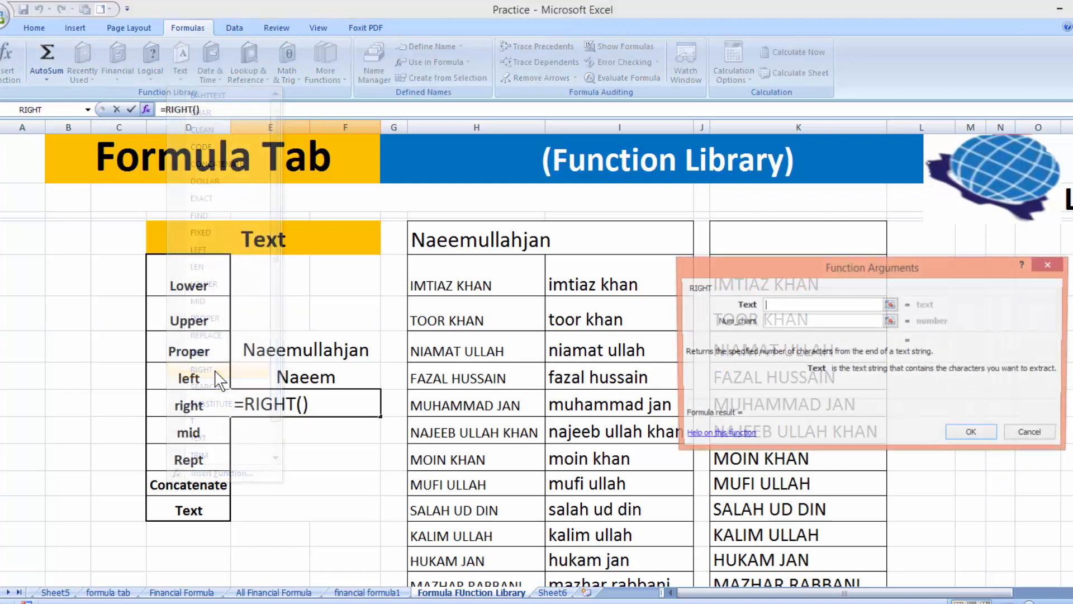
pyautogui.click(485, 241)
pyautogui.click(774, 323)
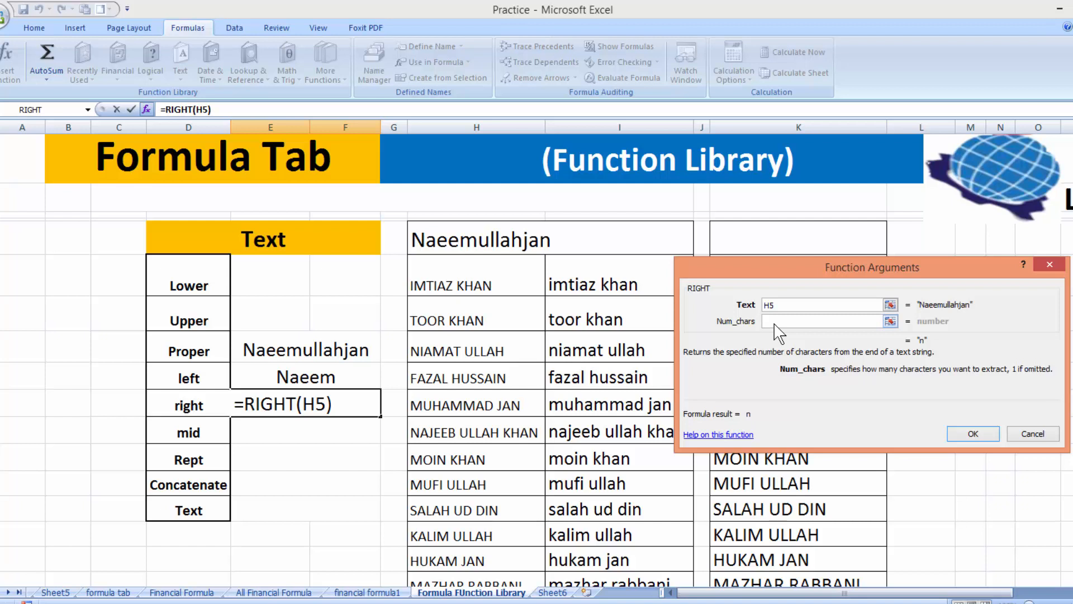
pyautogui.write('2')
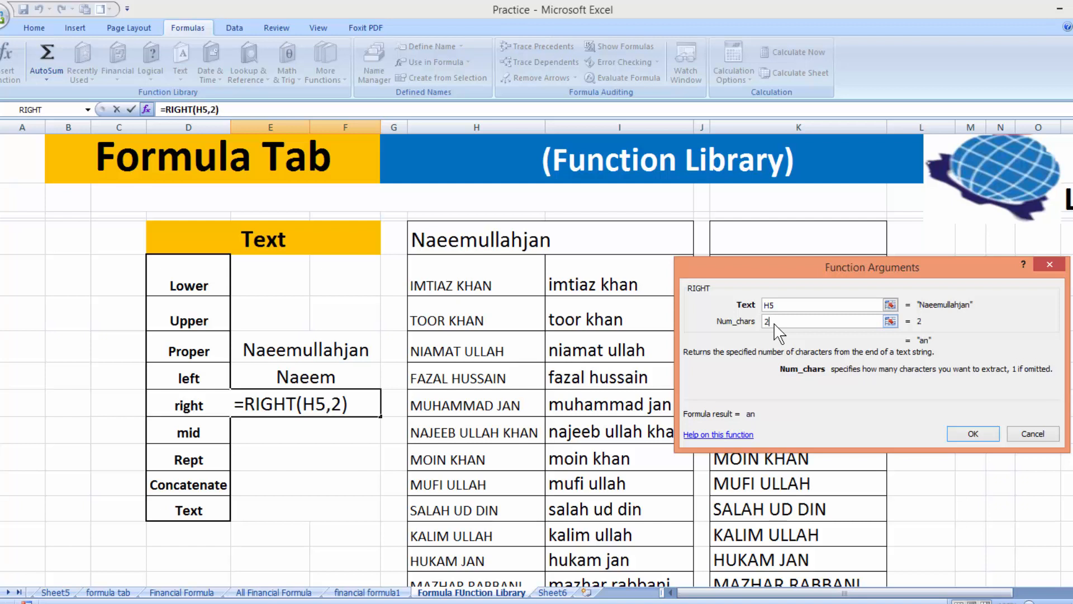
pyautogui.click(973, 433)
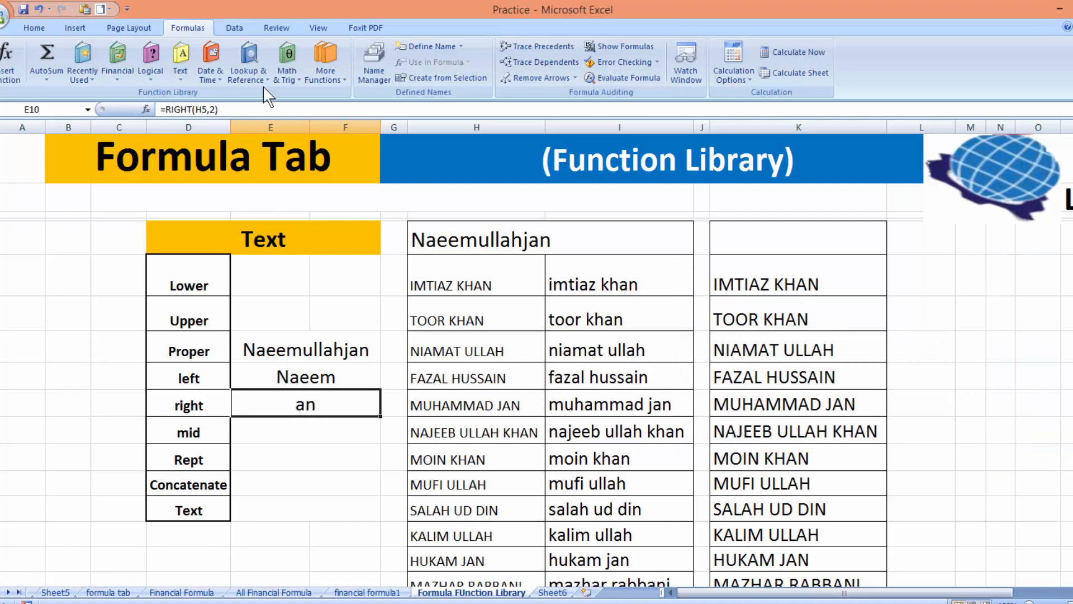
pyautogui.doubleClick(212, 110)
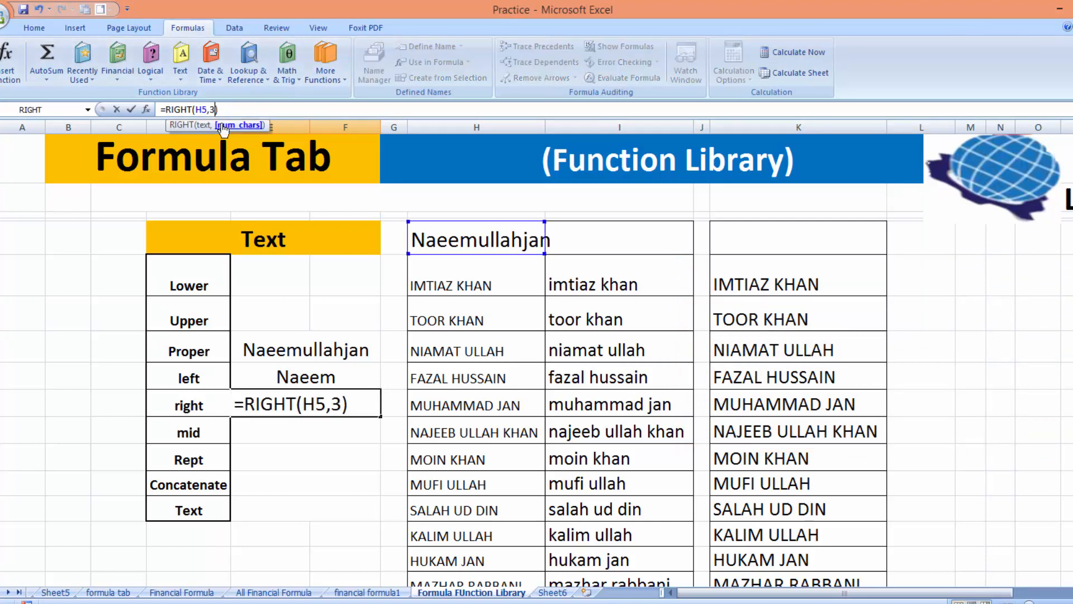
pyautogui.click(231, 109)
pyautogui.press('Return')
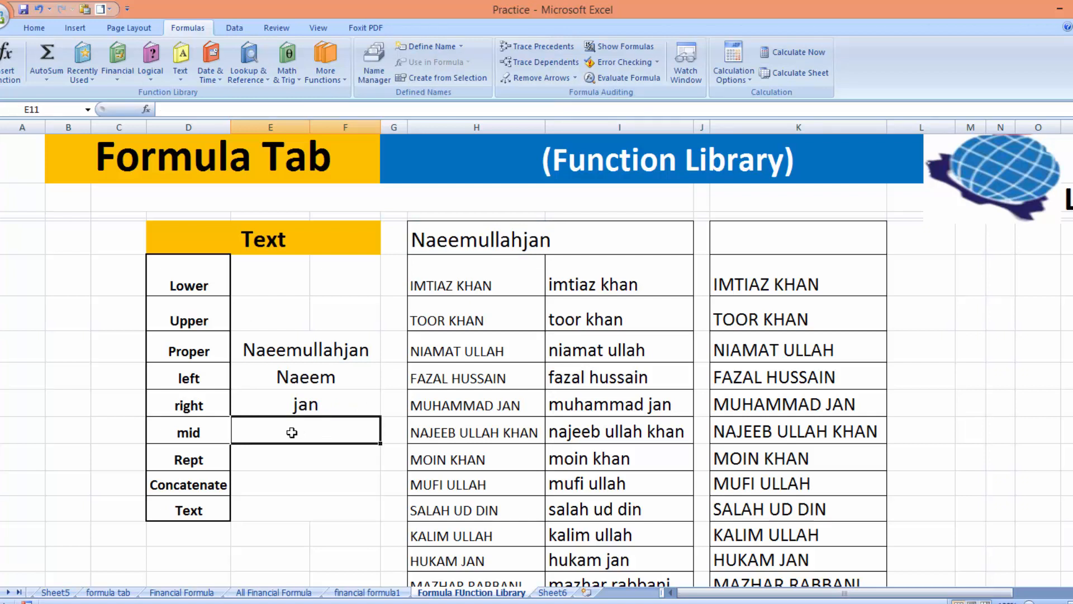
# Enter =MID(H5,5,4) in E11, returning four characters from the fifth letter
pyautogui.click(180, 65)
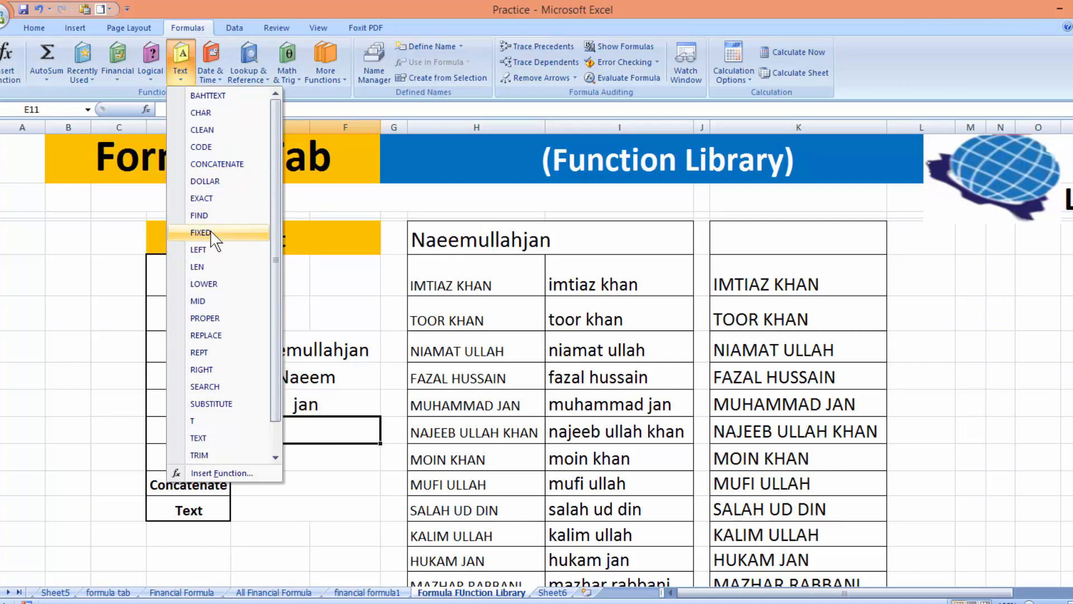
pyautogui.click(213, 302)
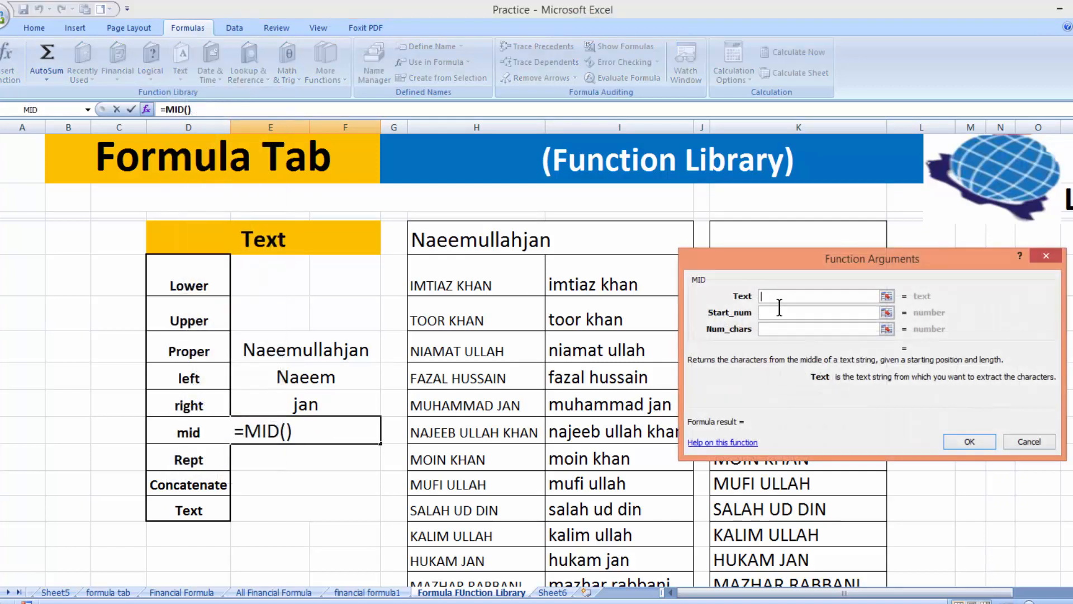
pyautogui.click(513, 238)
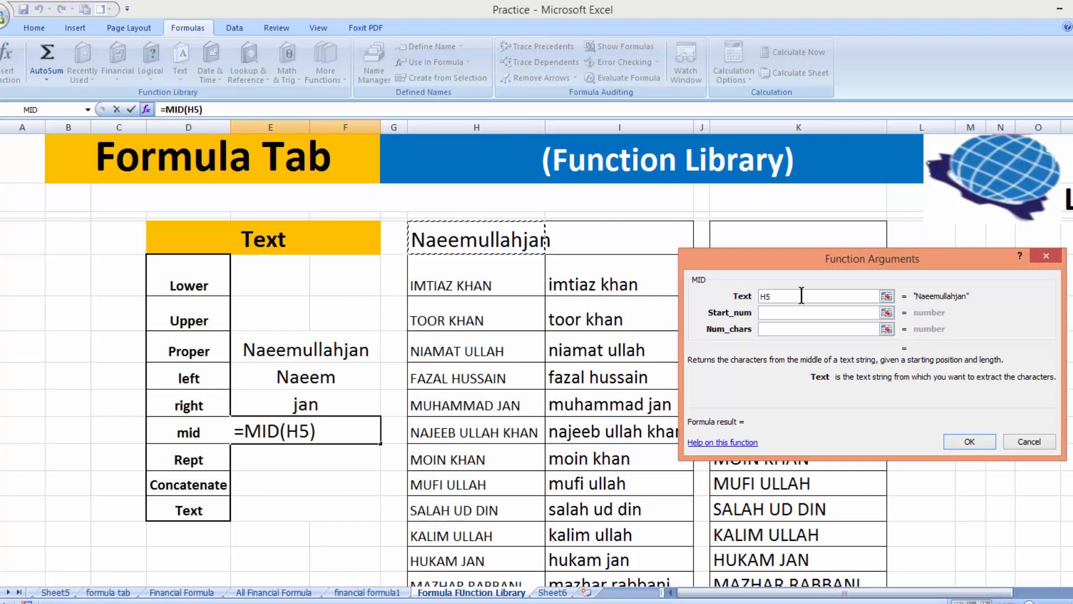
pyautogui.click(790, 313)
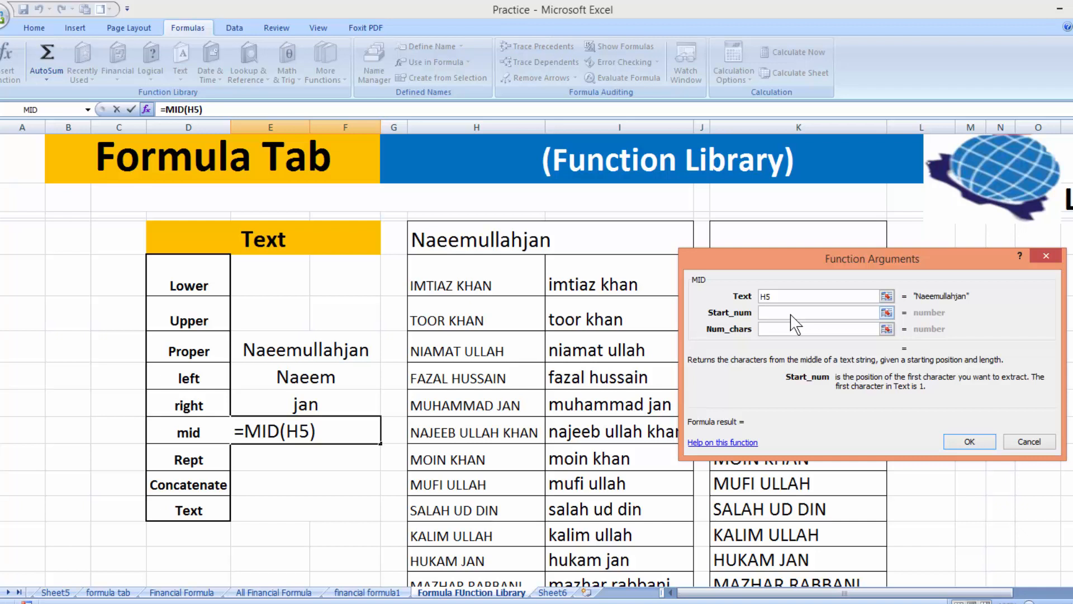
pyautogui.write('5')
pyautogui.click(780, 330)
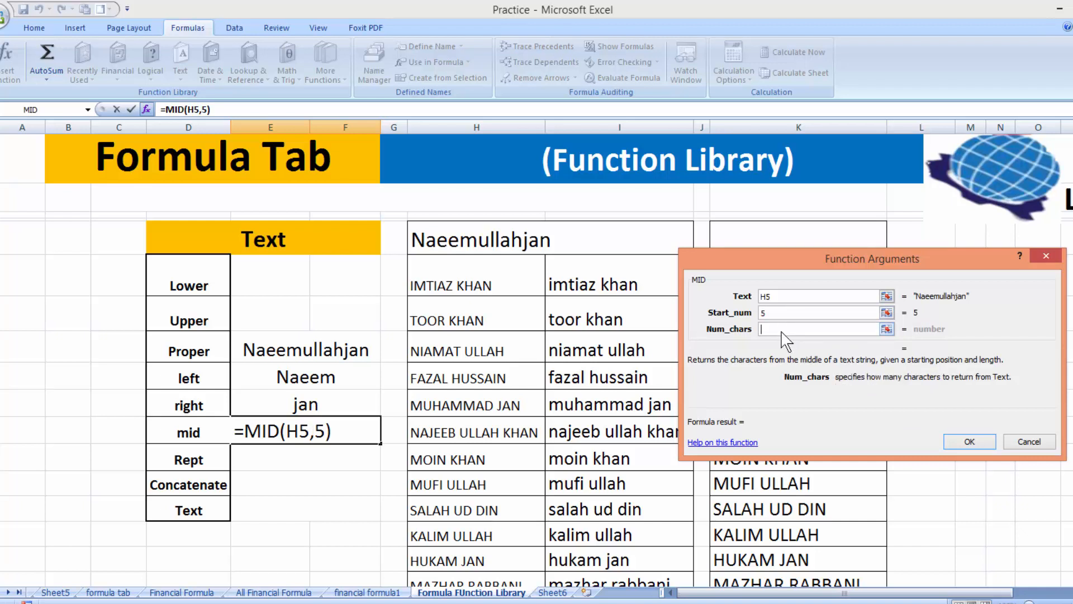
pyautogui.write('4')
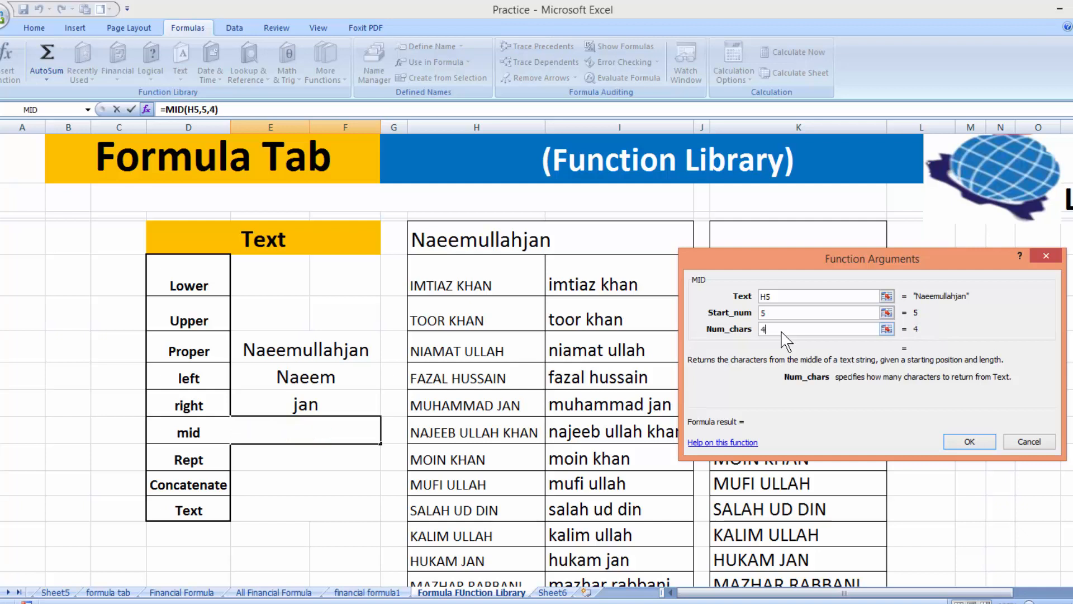
pyautogui.click(979, 441)
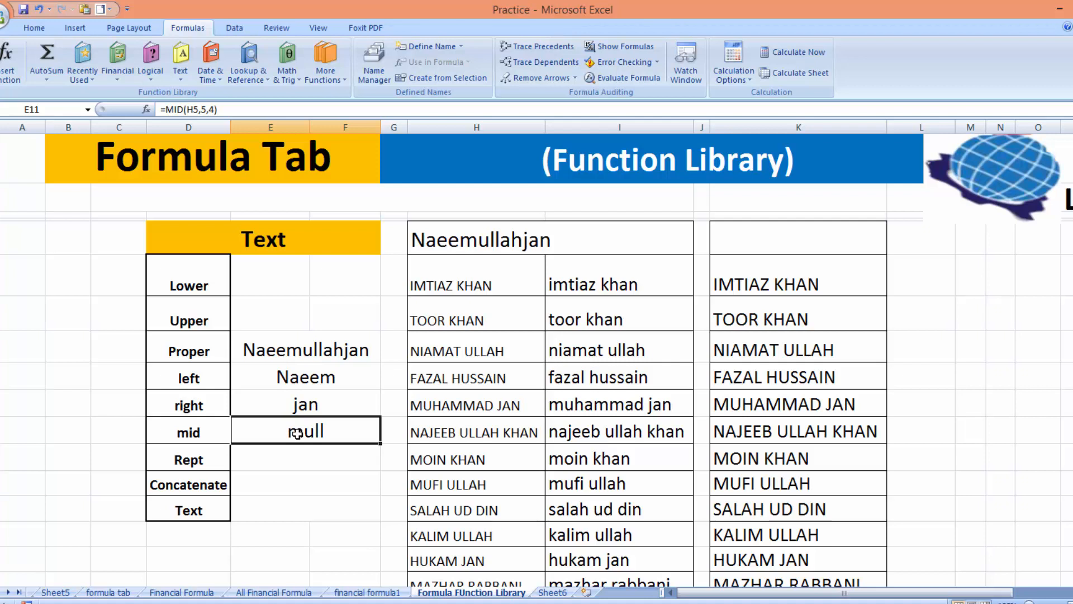
pyautogui.click(298, 460)
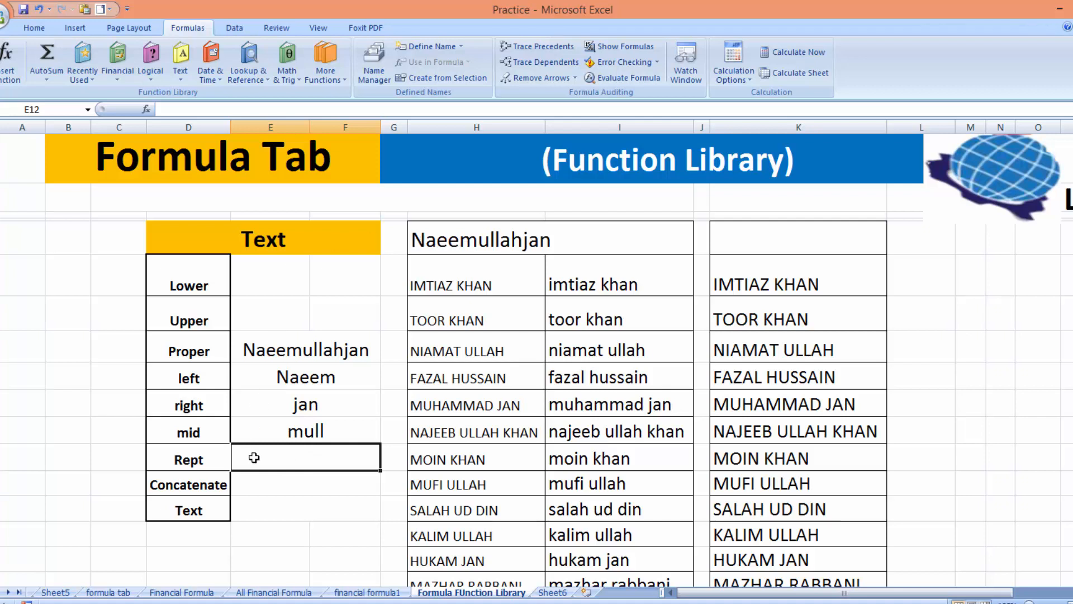
# Enter =REPT(H5,5) in E12 and resize column F to display the repeated text
pyautogui.click(180, 62)
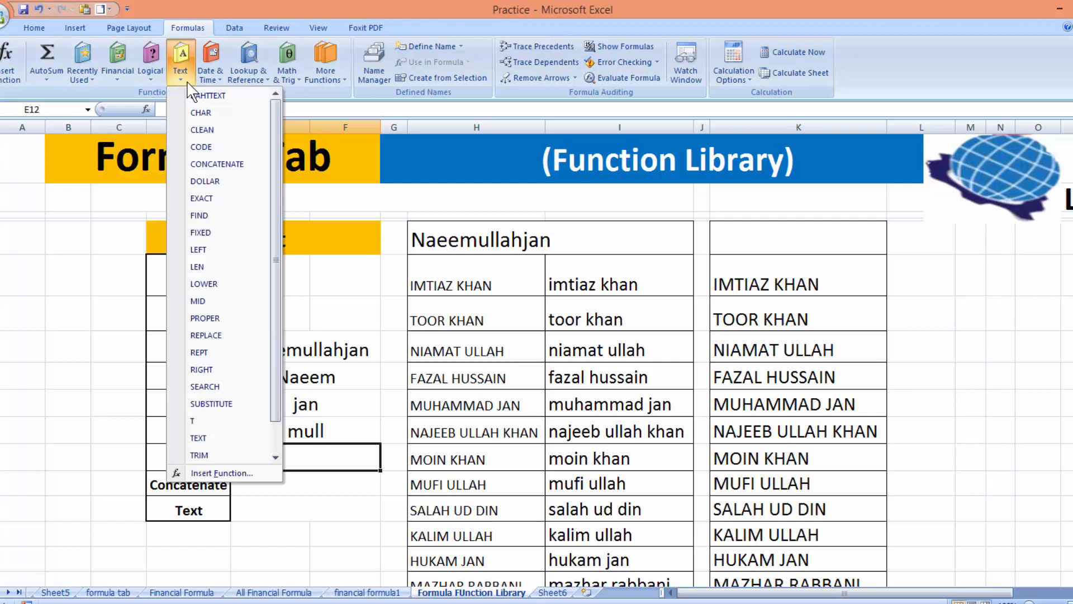
pyautogui.click(209, 351)
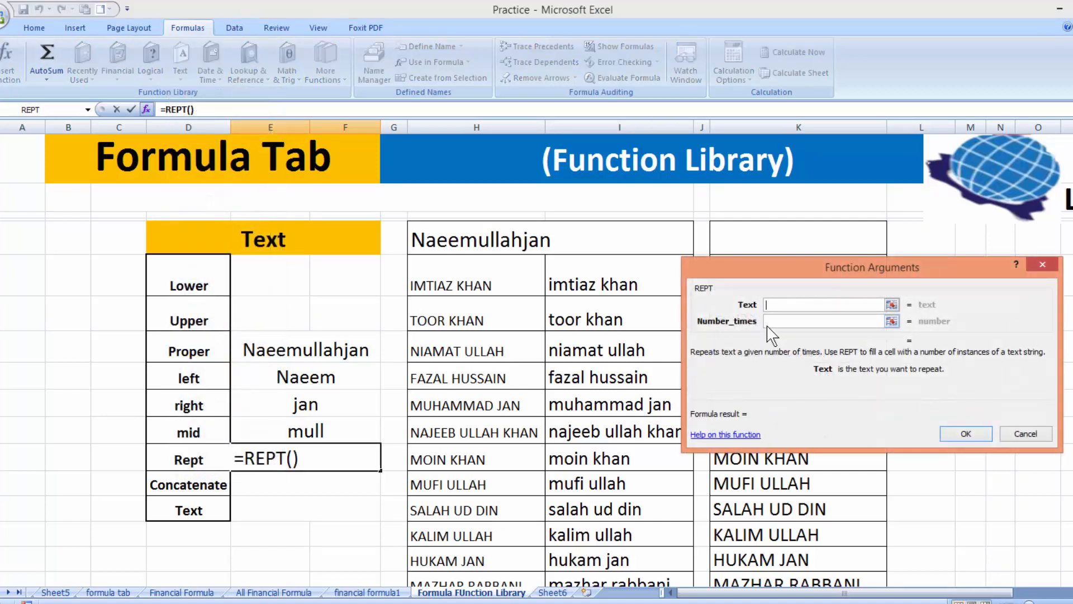
pyautogui.click(502, 245)
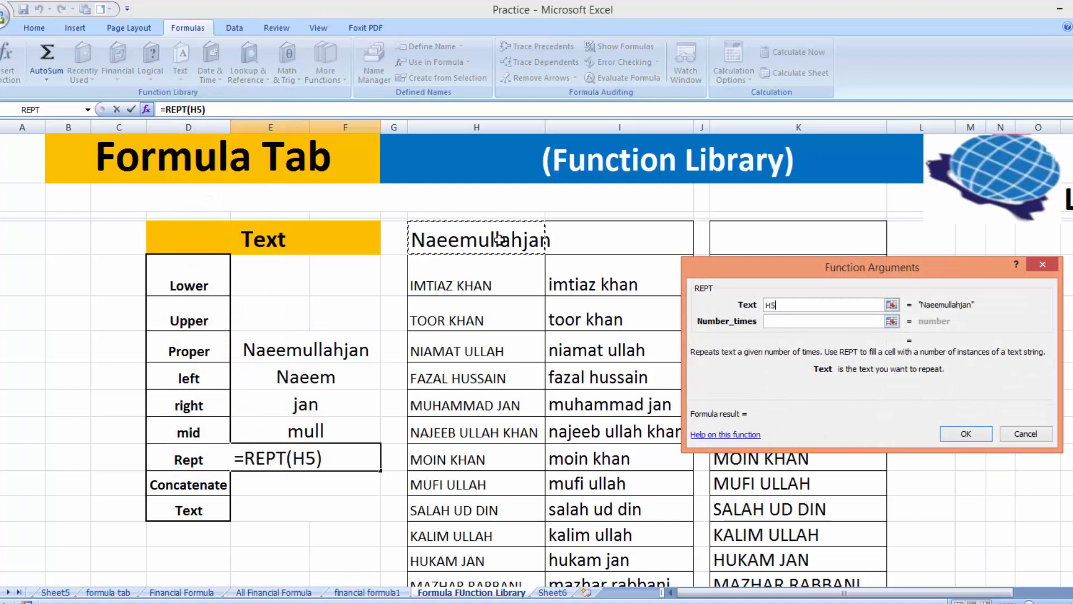
pyautogui.click(771, 320)
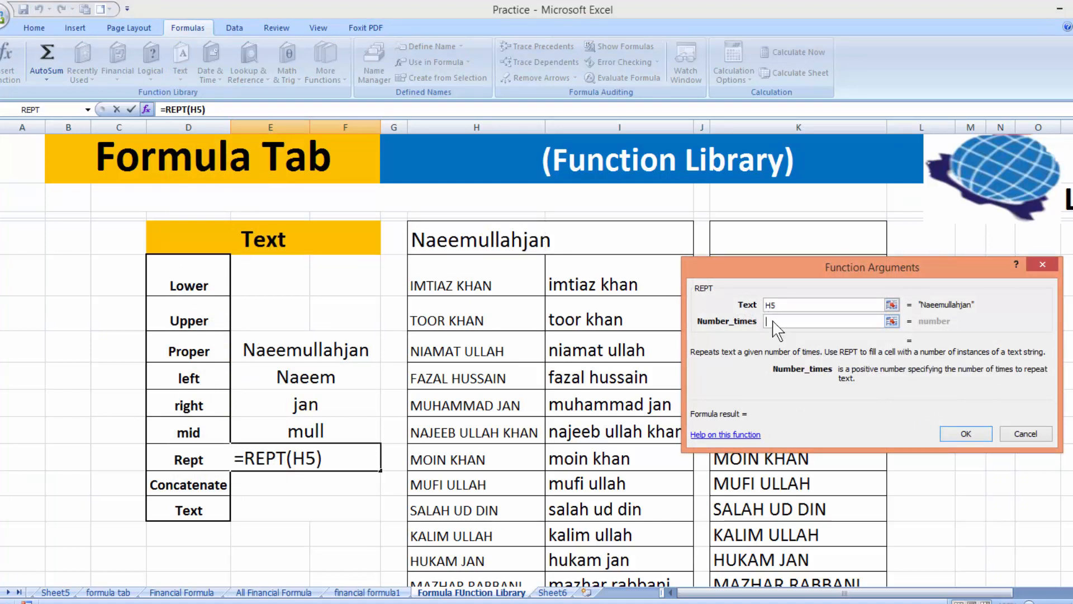
pyautogui.write('5')
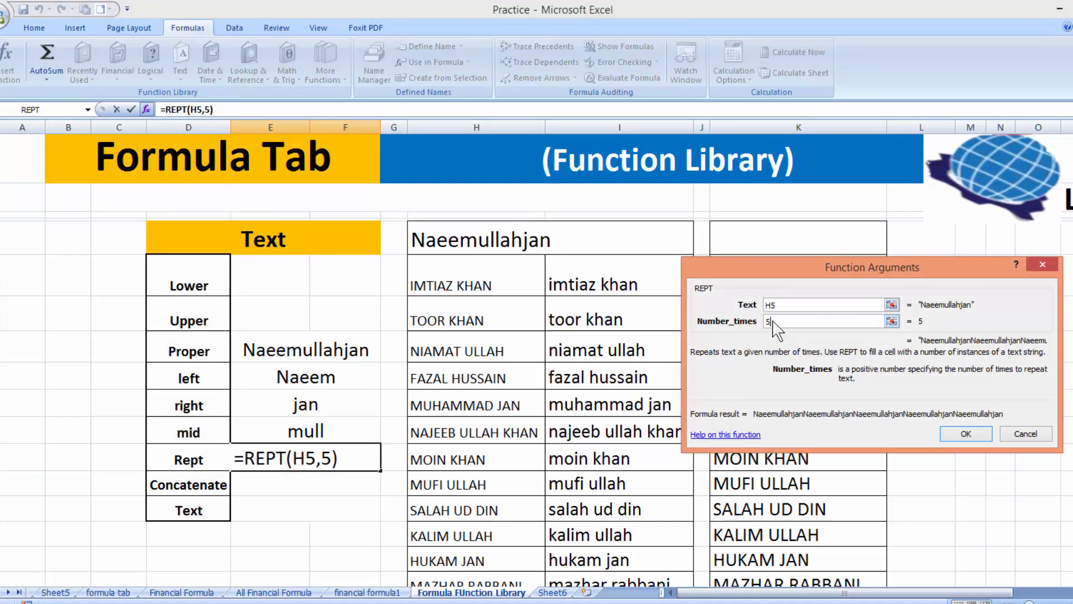
pyautogui.click(973, 440)
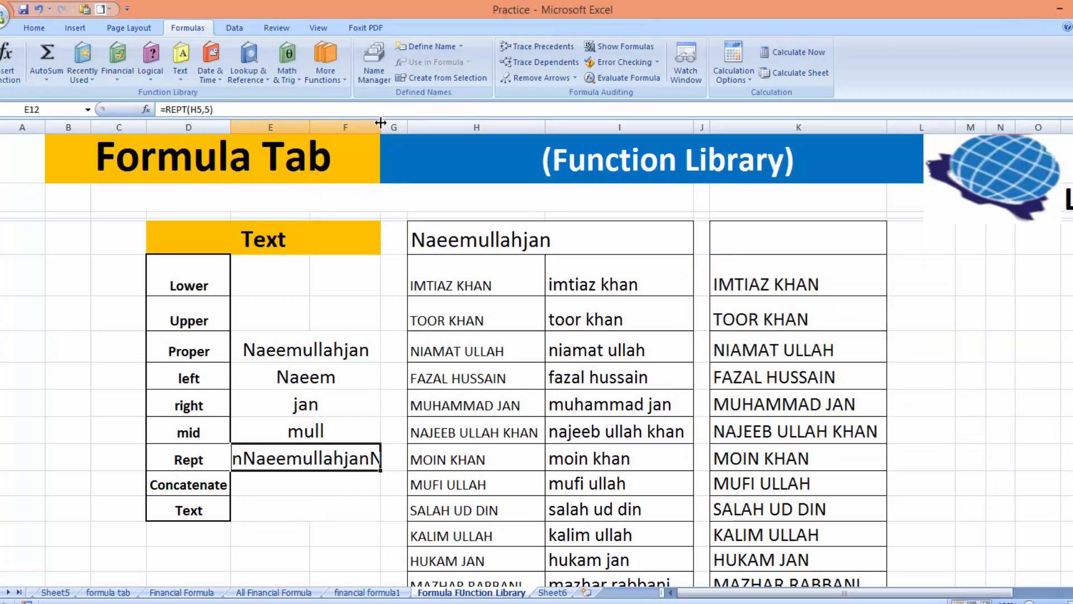
pyautogui.moveTo(380, 123); pyautogui.dragTo(903, 128)
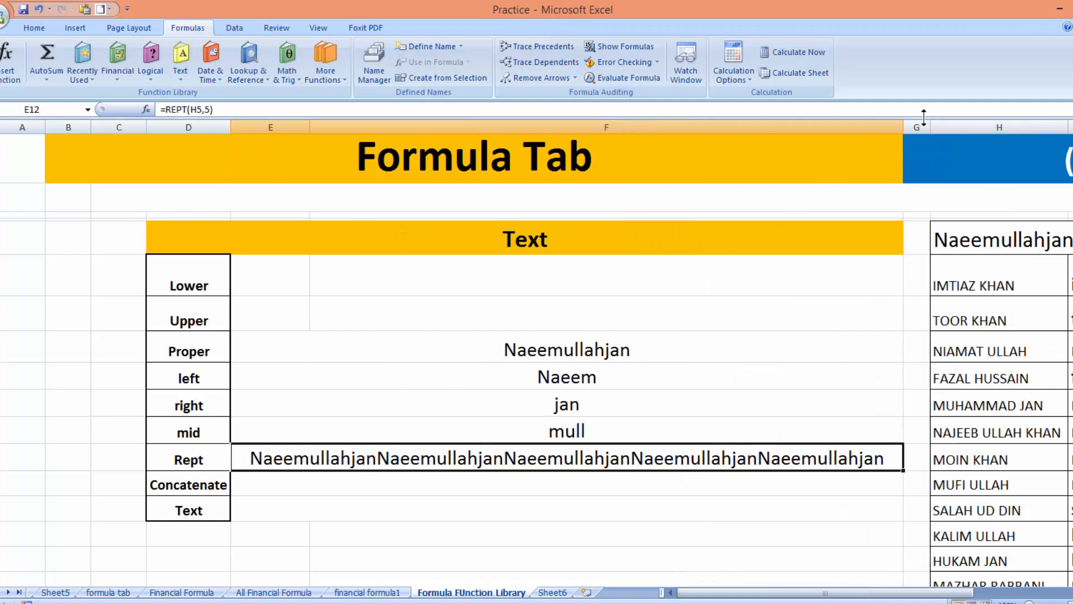
pyautogui.moveTo(903, 128); pyautogui.dragTo(398, 216)
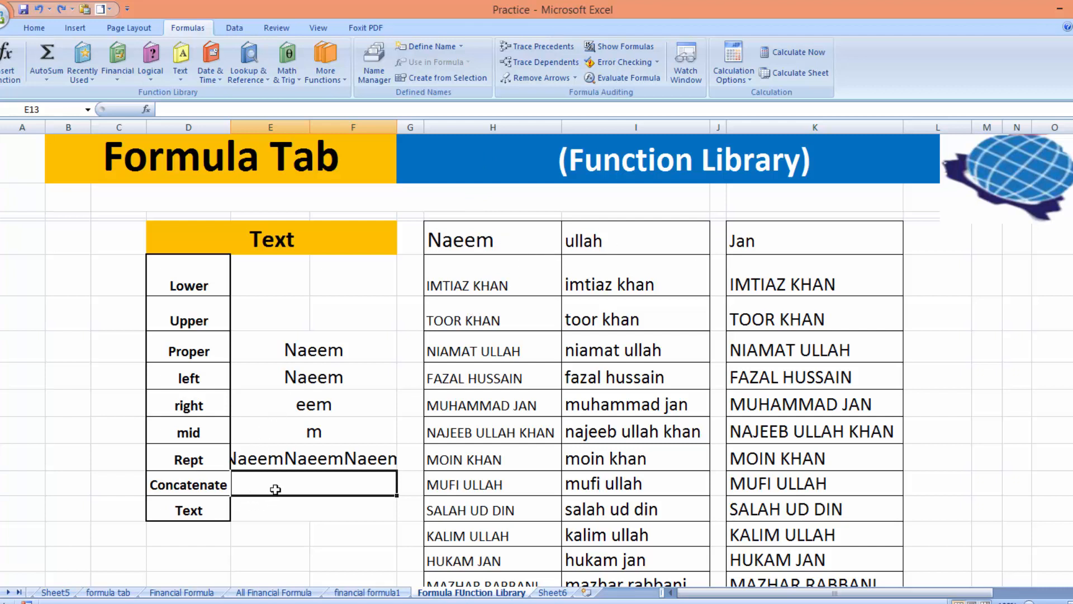
# Enter =CONCATENATE(H5,I5,K5) in E13 to join the three name parts
pyautogui.click(274, 592)
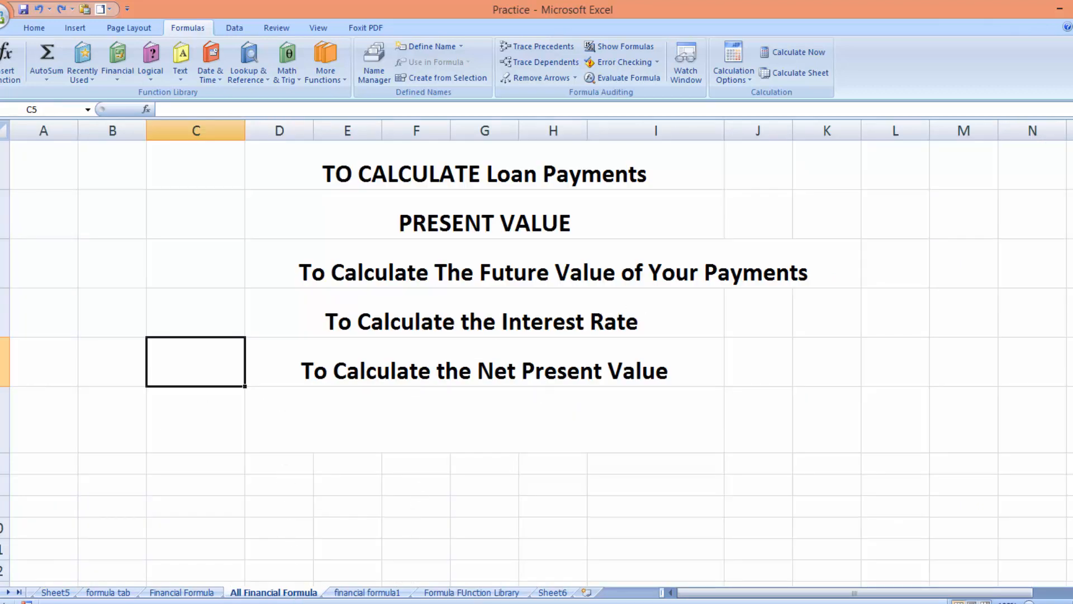
pyautogui.click(518, 594)
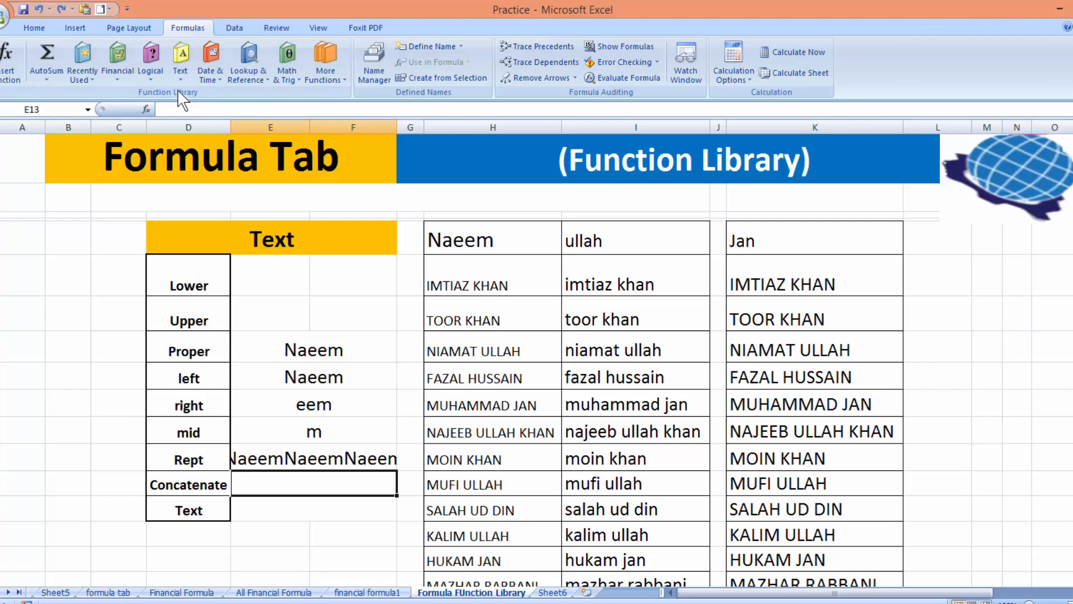
pyautogui.click(180, 62)
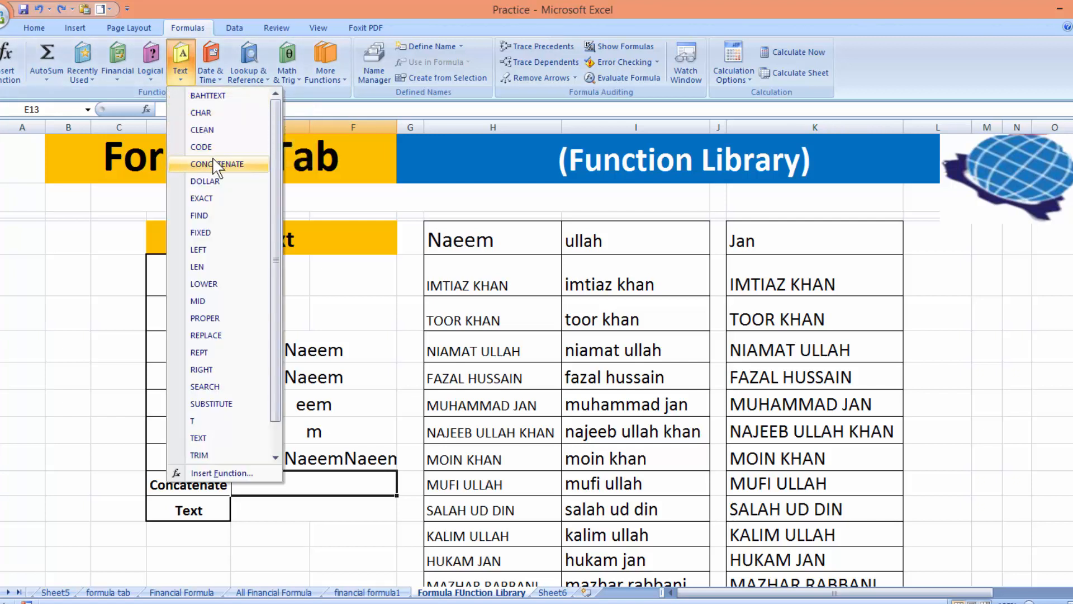
pyautogui.click(215, 164)
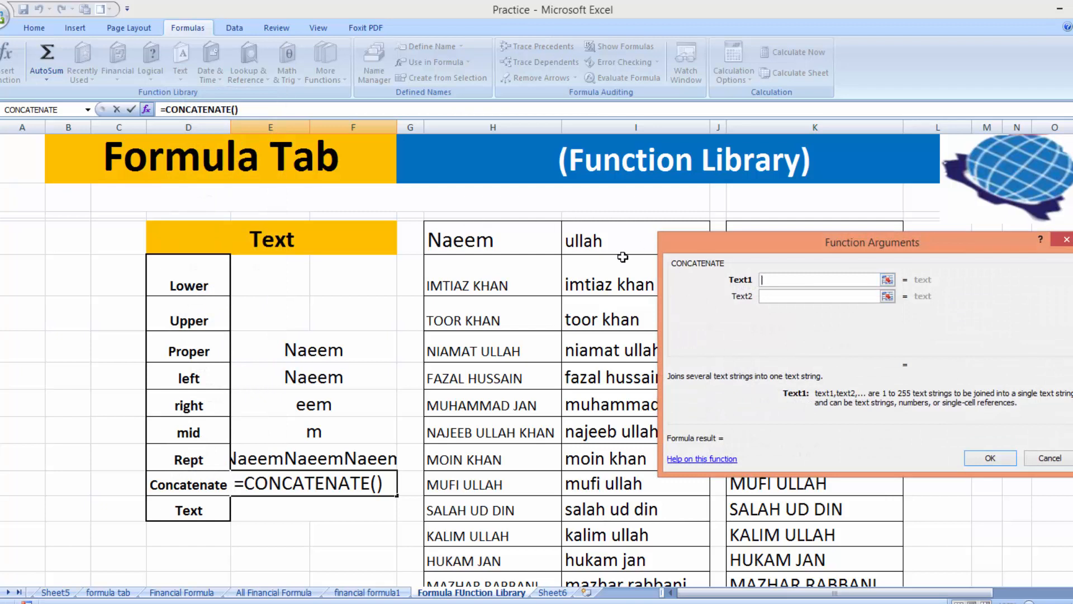
pyautogui.click(529, 240)
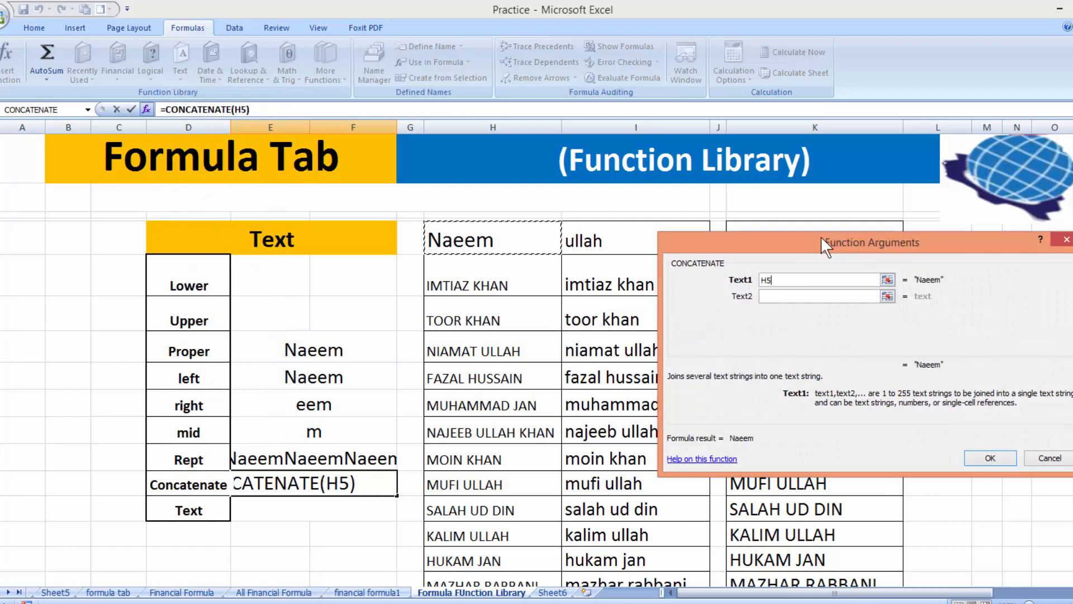
pyautogui.moveTo(821, 236); pyautogui.dragTo(814, 284)
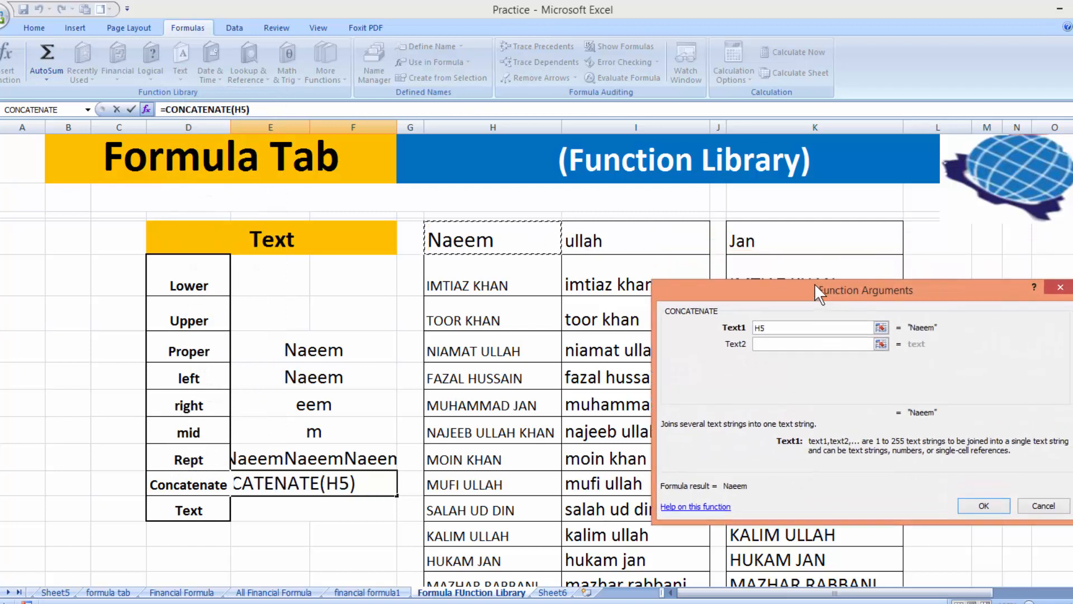
pyautogui.click(775, 344)
pyautogui.click(633, 256)
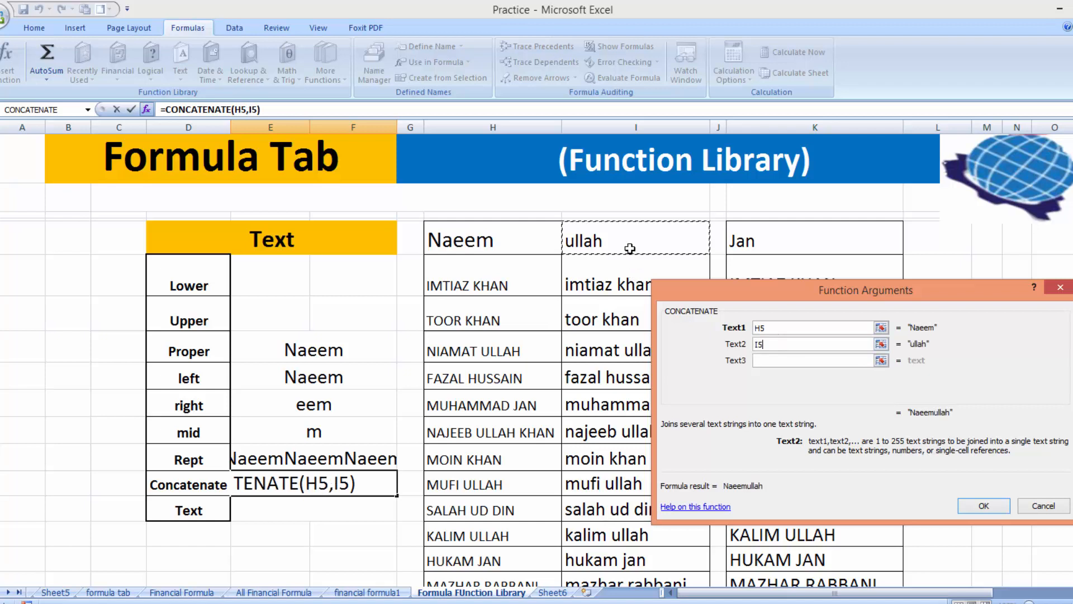
pyautogui.click(765, 360)
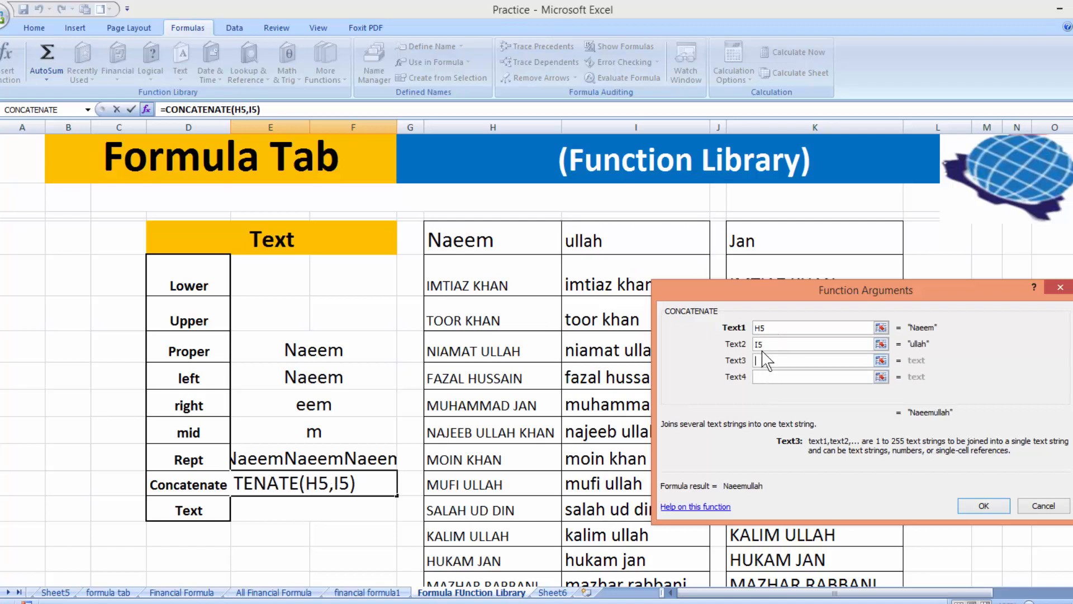
pyautogui.click(761, 242)
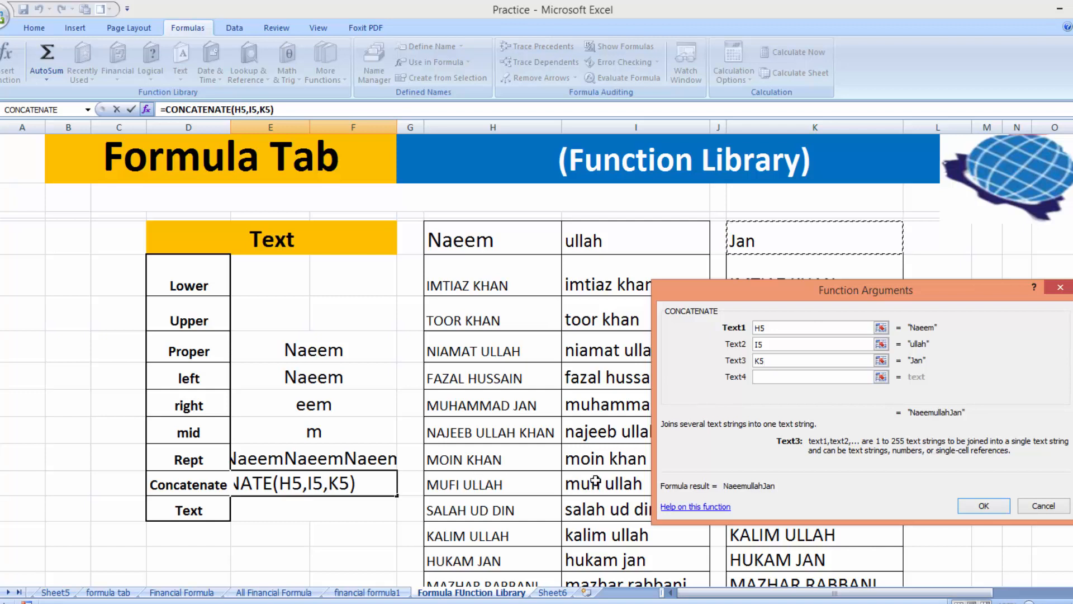
pyautogui.click(980, 508)
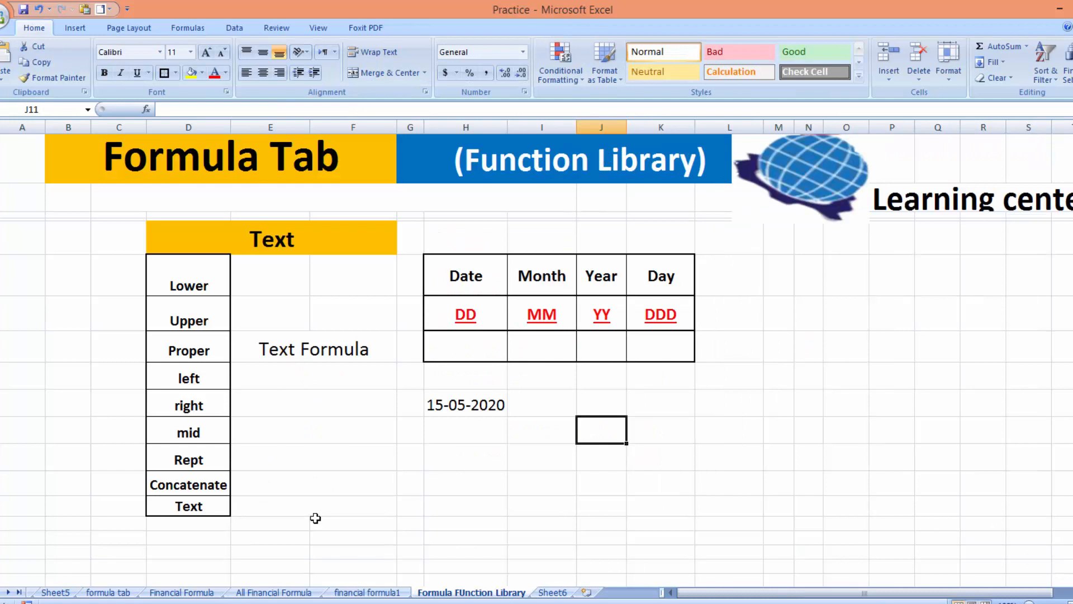
# Show the Formulas function library and select the date 15-05-2020 in H10
pyautogui.click(188, 28)
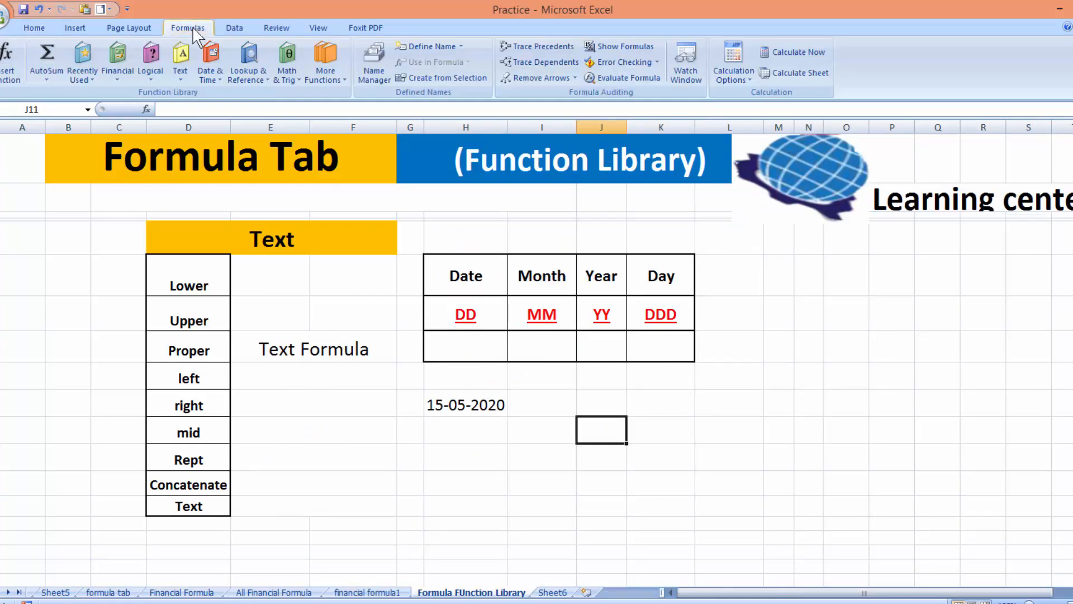
pyautogui.click(181, 76)
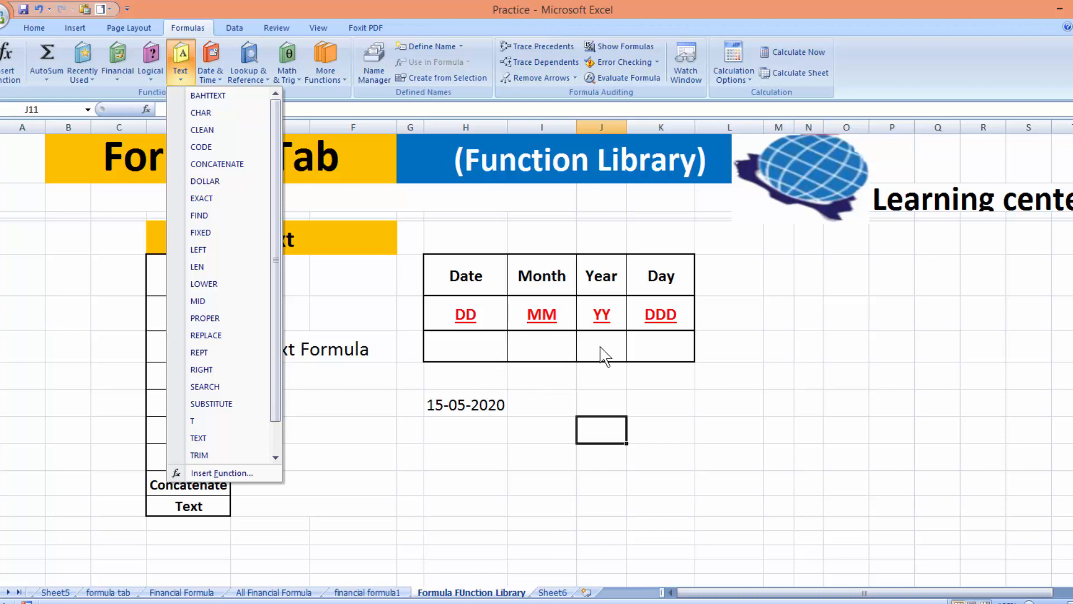
pyautogui.click(460, 422)
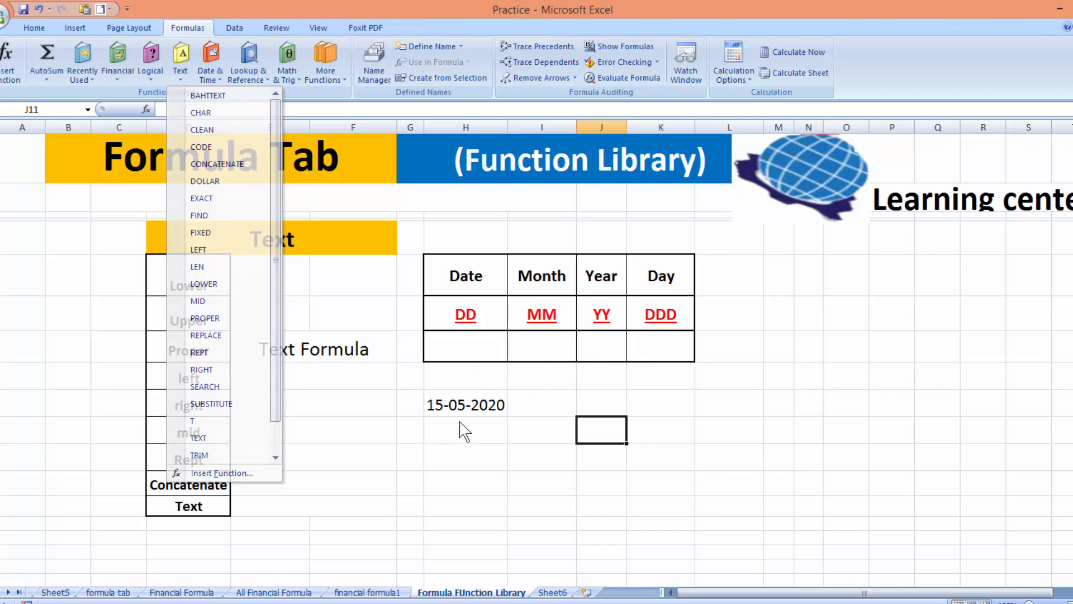
pyautogui.click(456, 409)
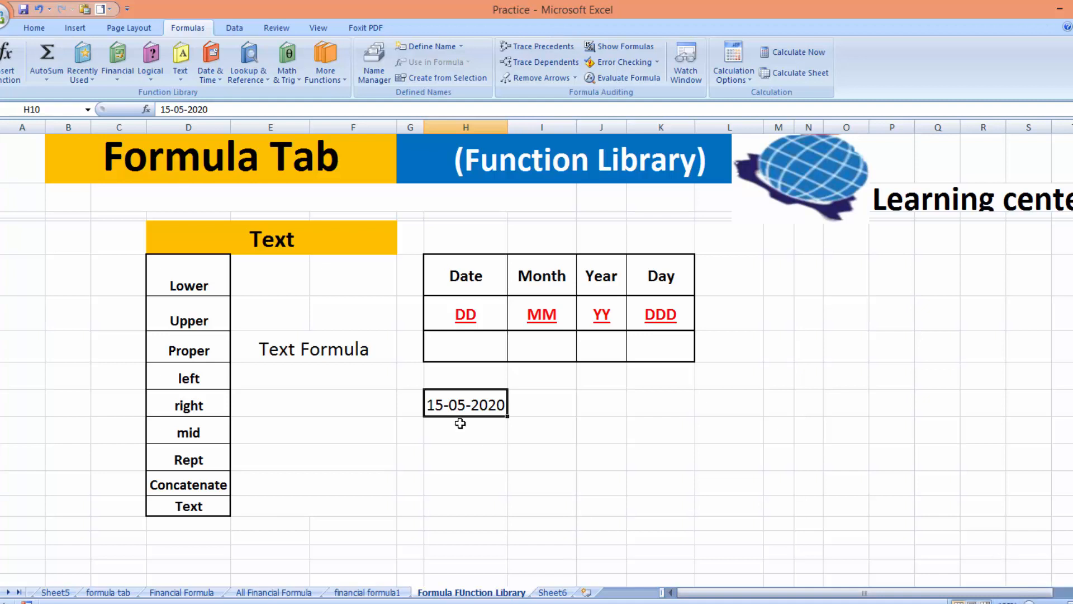
# Enlarge the font of the empty result row H8:K8
pyautogui.click(460, 354)
pyautogui.write('=')
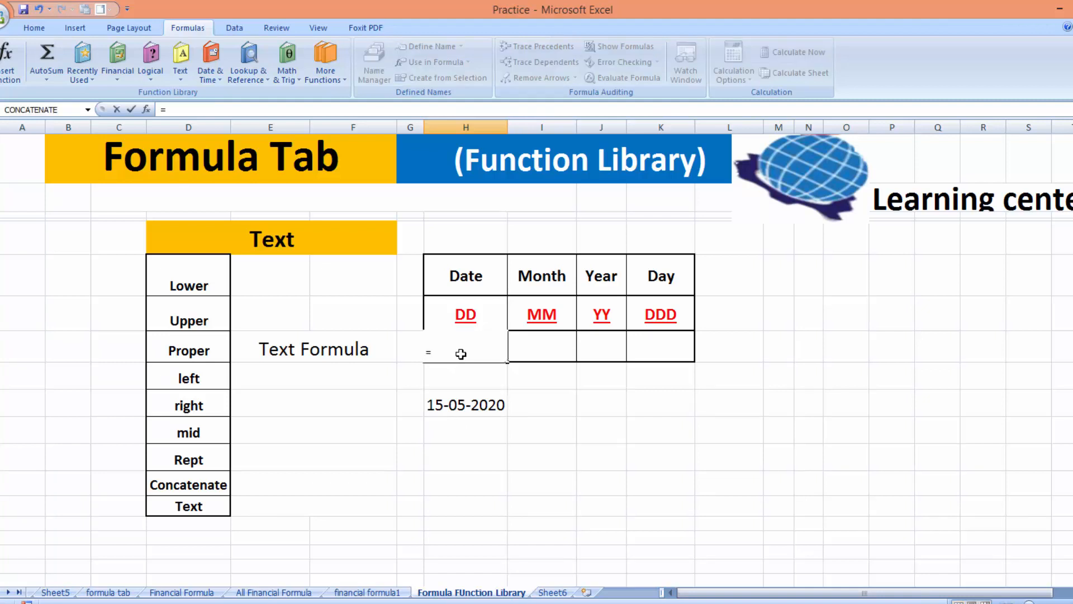
pyautogui.write('text')
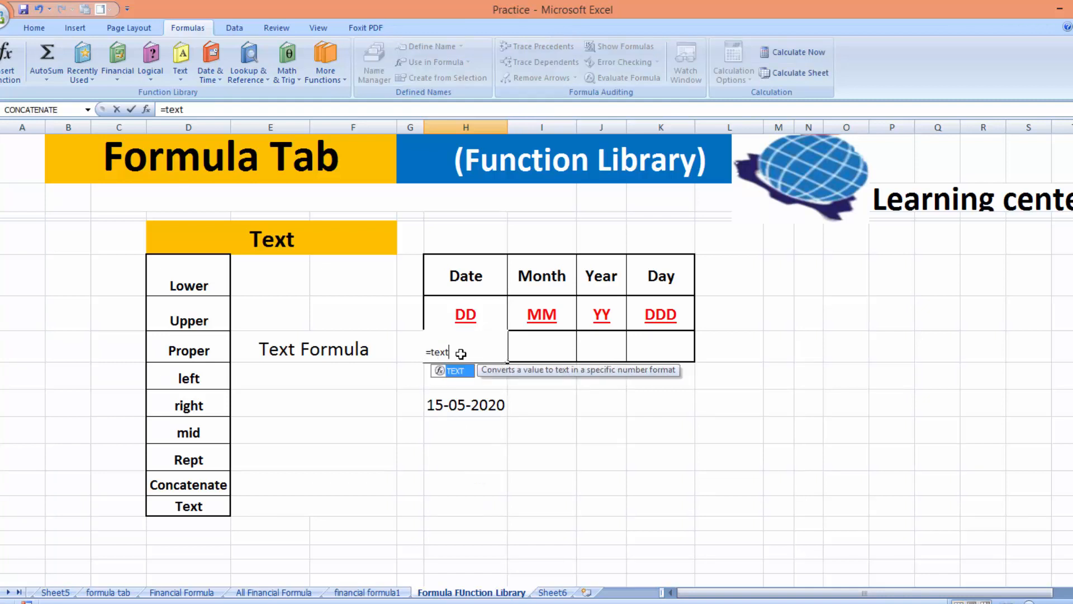
pyautogui.write('(')
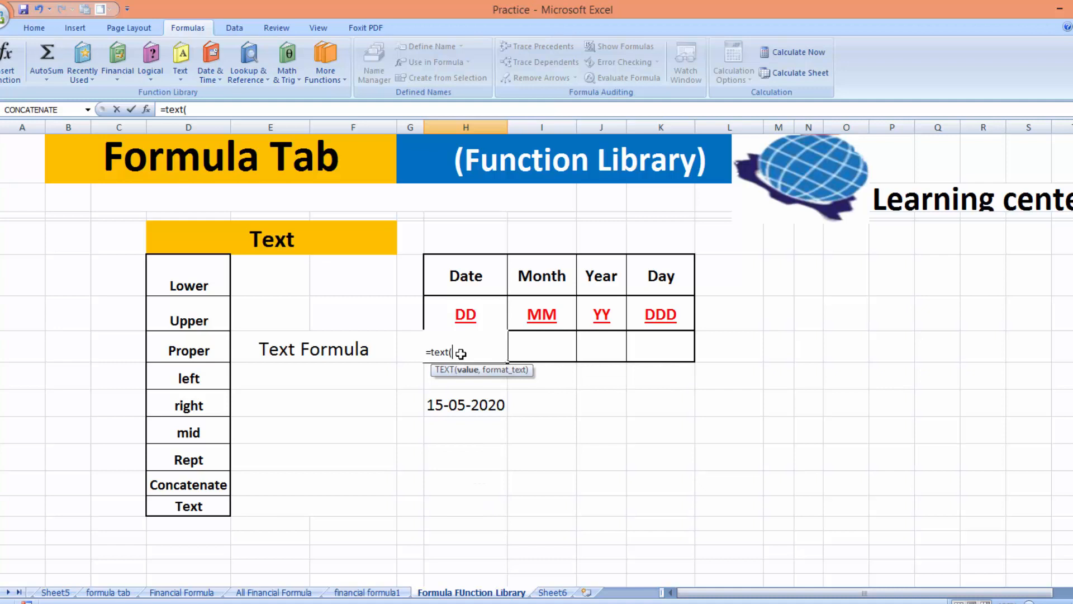
pyautogui.press('BackSpace')
pyautogui.press('BackSpace')
pyautogui.press('BackSpace')
pyautogui.press('BackSpace')
pyautogui.press('BackSpace')
pyautogui.press('BackSpace')
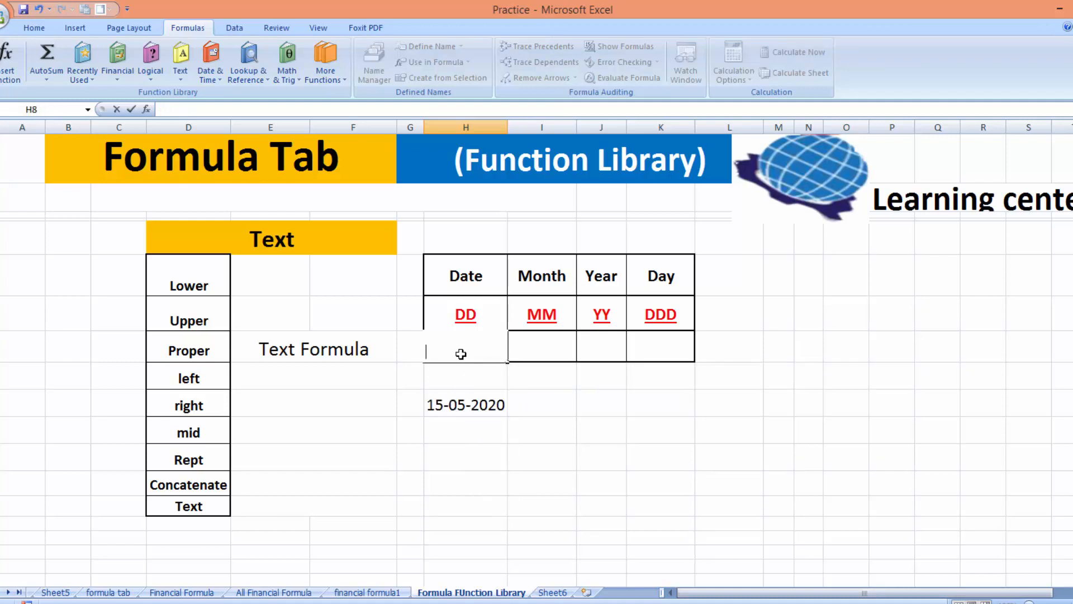
pyautogui.click(602, 435)
pyautogui.click(471, 351)
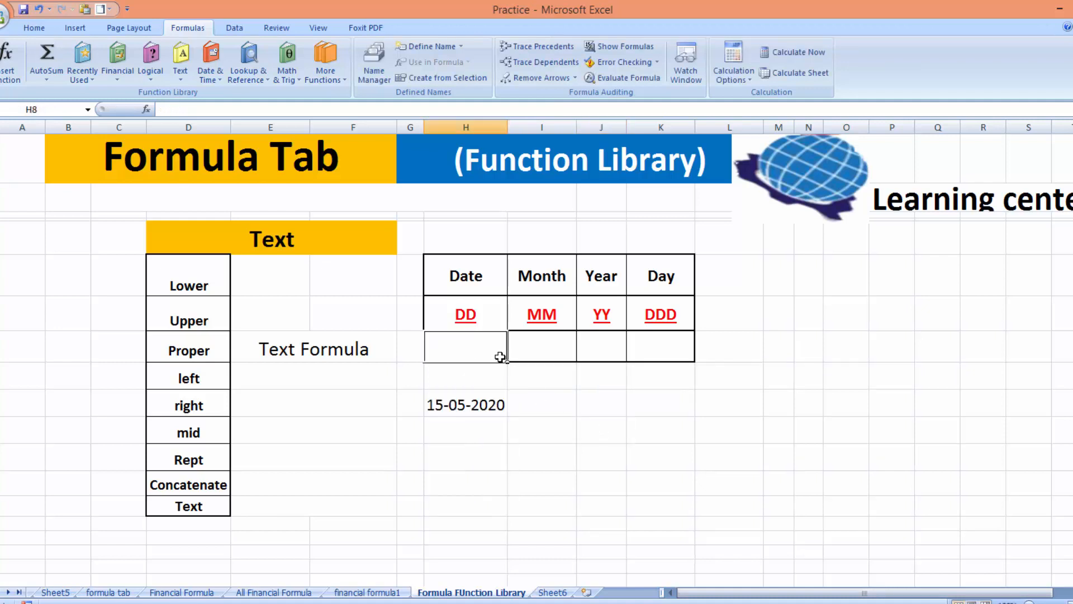
pyautogui.moveTo(500, 357); pyautogui.dragTo(660, 348)
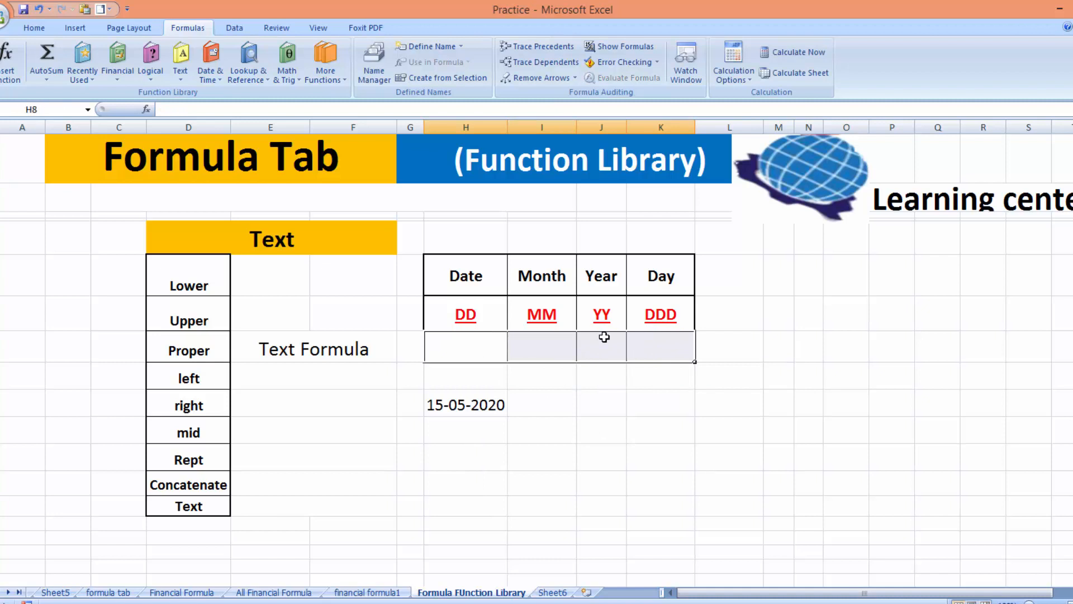
pyautogui.click(30, 33)
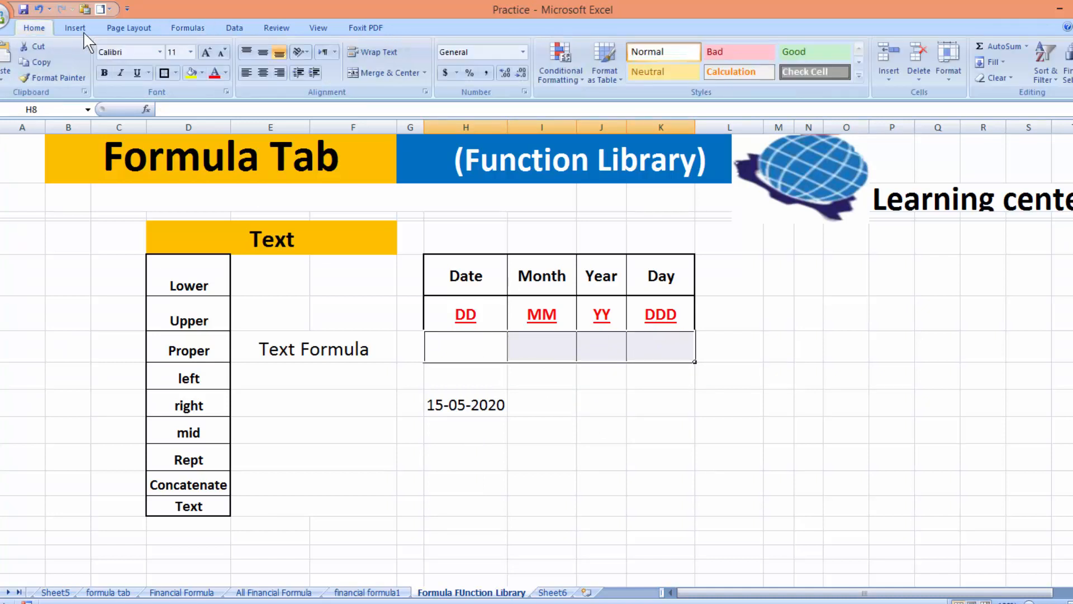
pyautogui.click(214, 56)
pyautogui.click(213, 55)
pyautogui.click(214, 55)
pyautogui.click(214, 56)
# Enter =TEXT(H10,"dd") in H8 to show the day 15
pyautogui.click(471, 356)
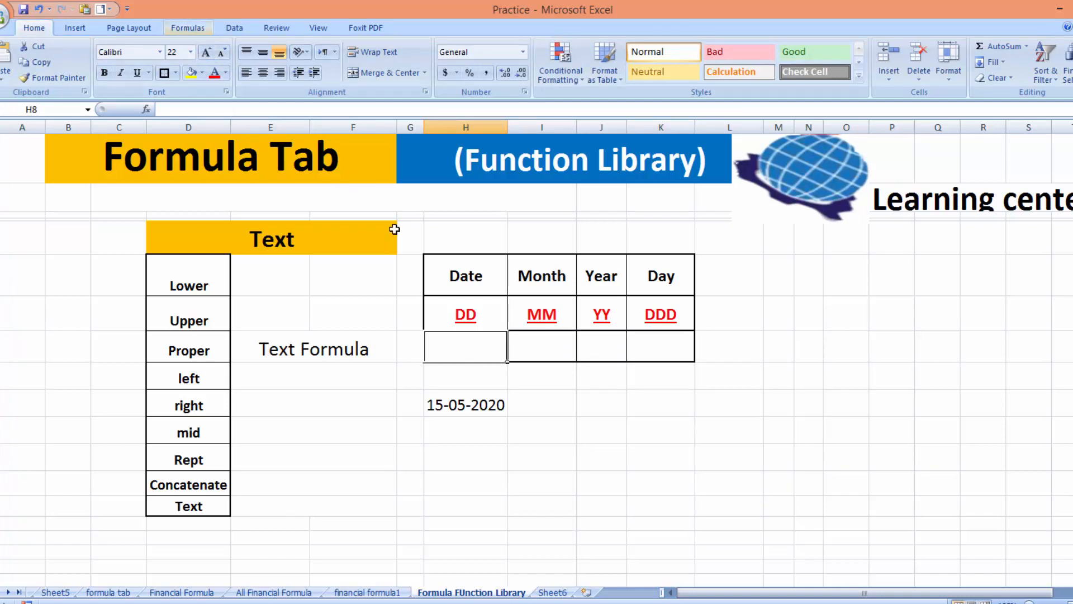
pyautogui.write('=t')
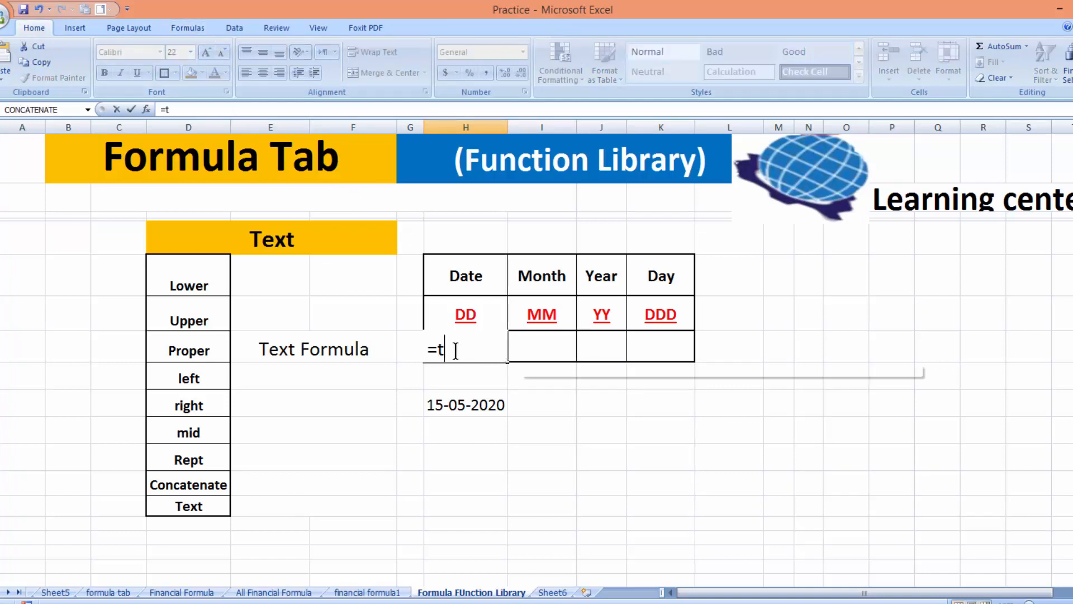
pyautogui.write('ext*')
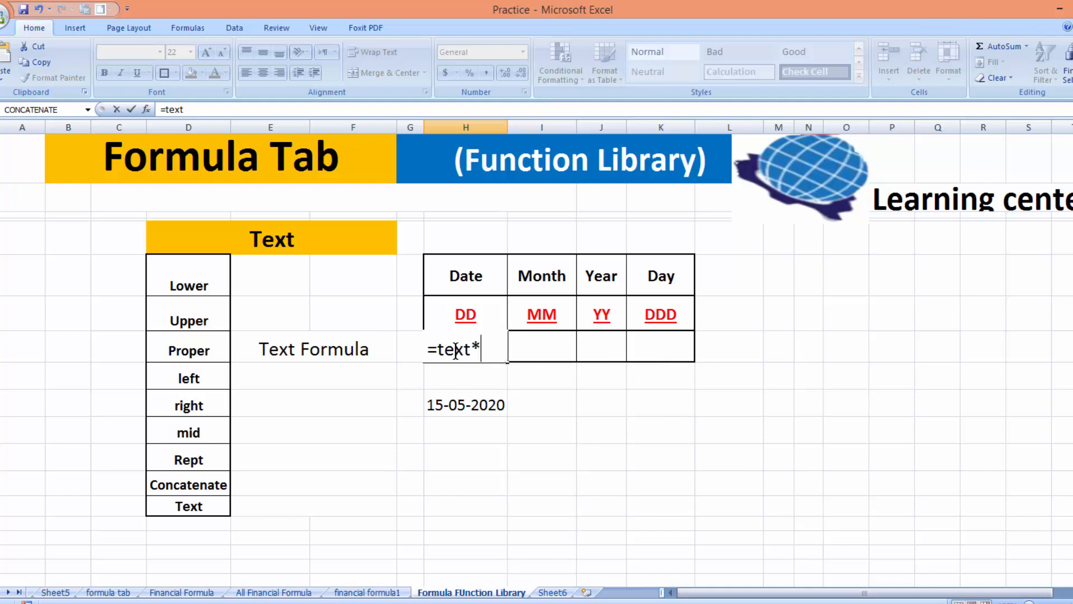
pyautogui.press('BackSpace')
pyautogui.write('(')
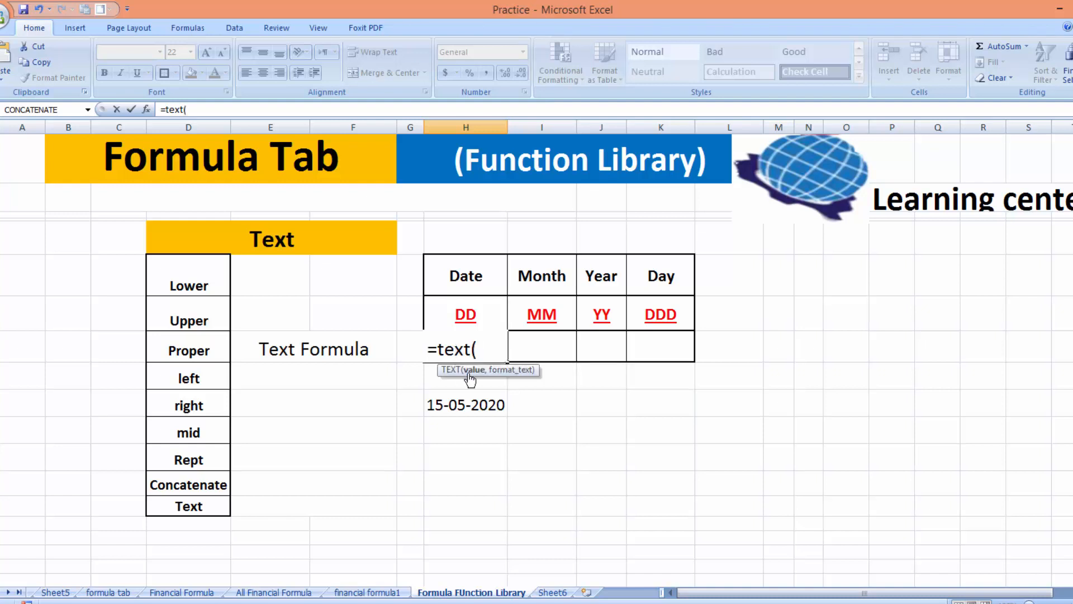
pyautogui.click(487, 400)
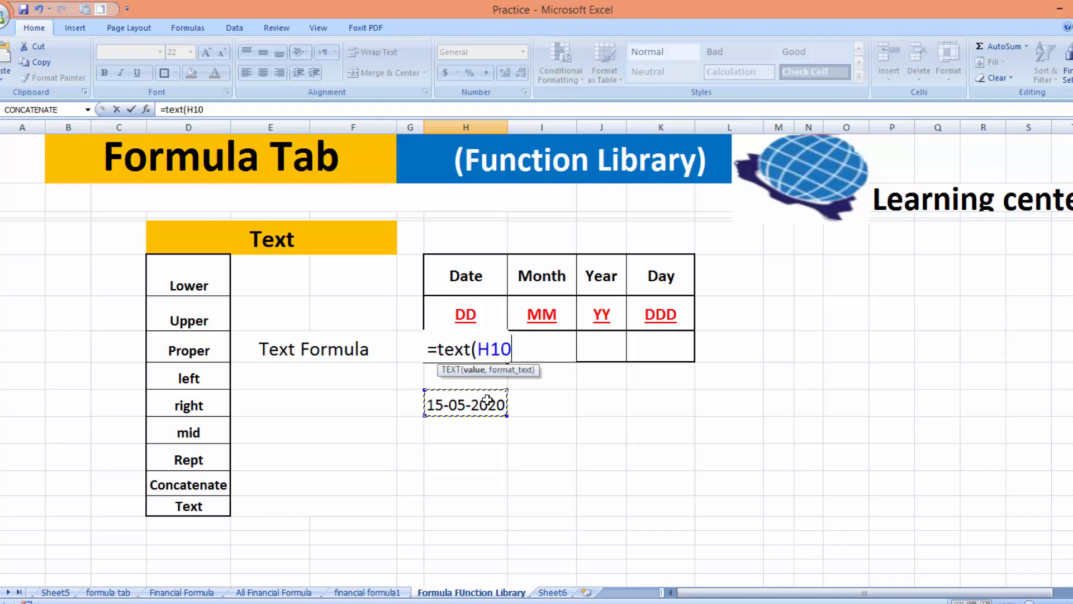
pyautogui.write(',')
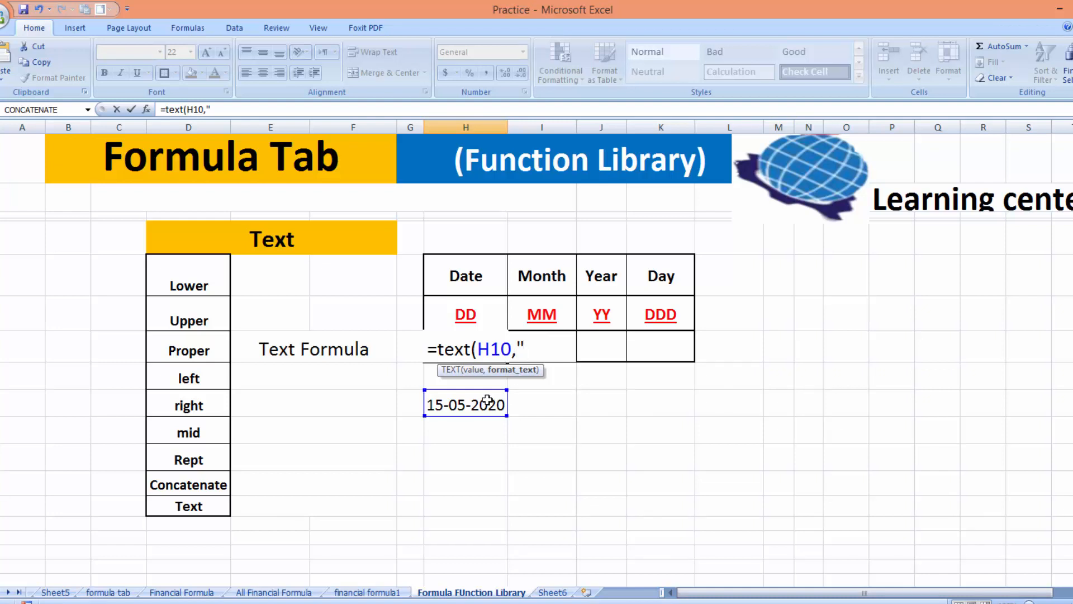
pyautogui.write('"dd")')
pyautogui.press('Return')
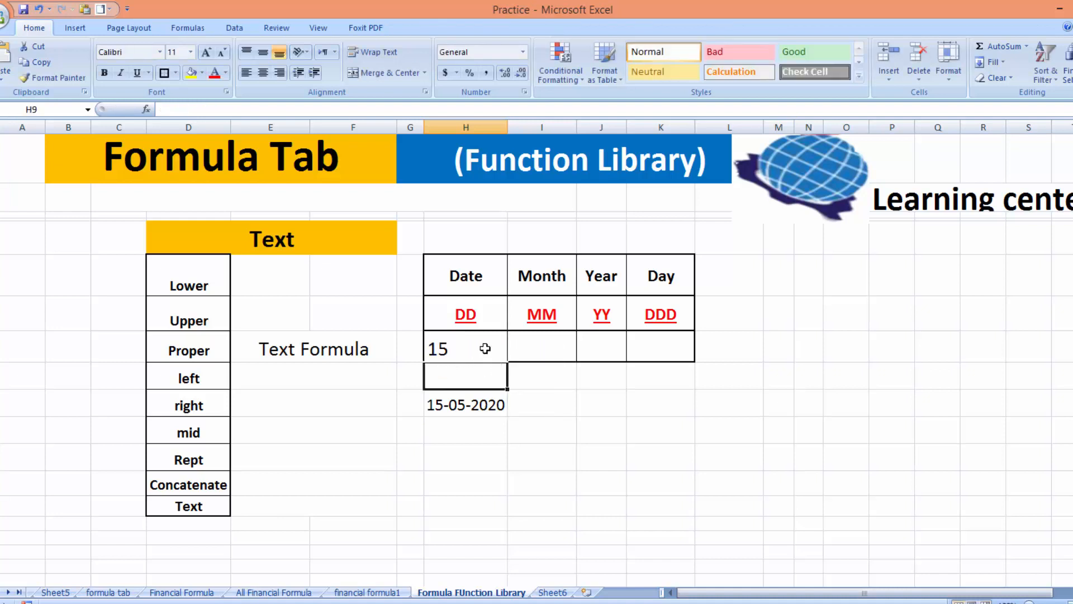
# Enter =TEXT(H10,"mm") in I8 to show the month 05
pyautogui.click(535, 349)
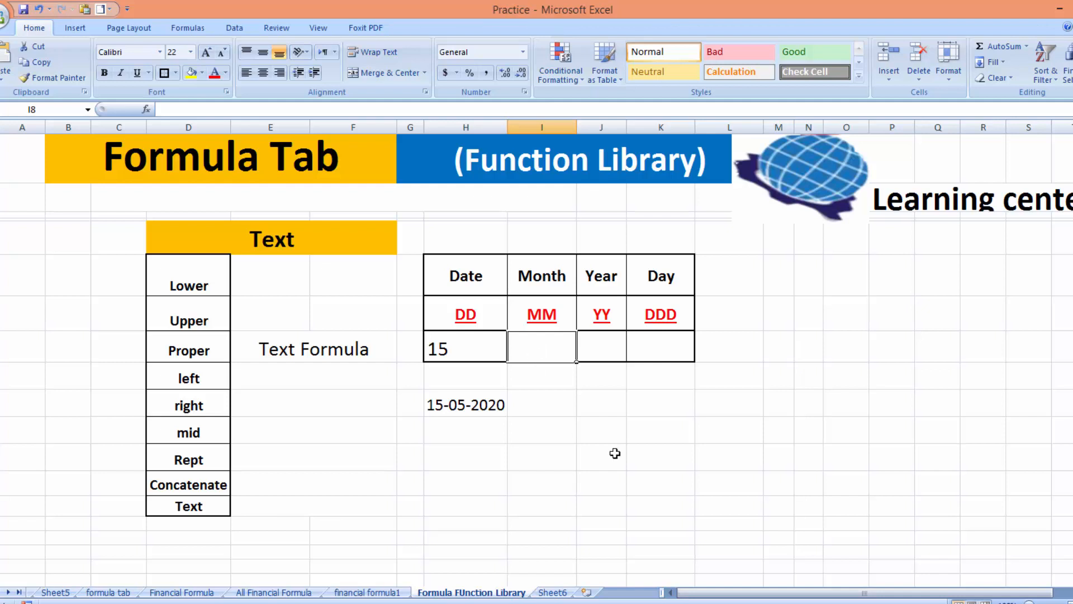
pyautogui.write('=text')
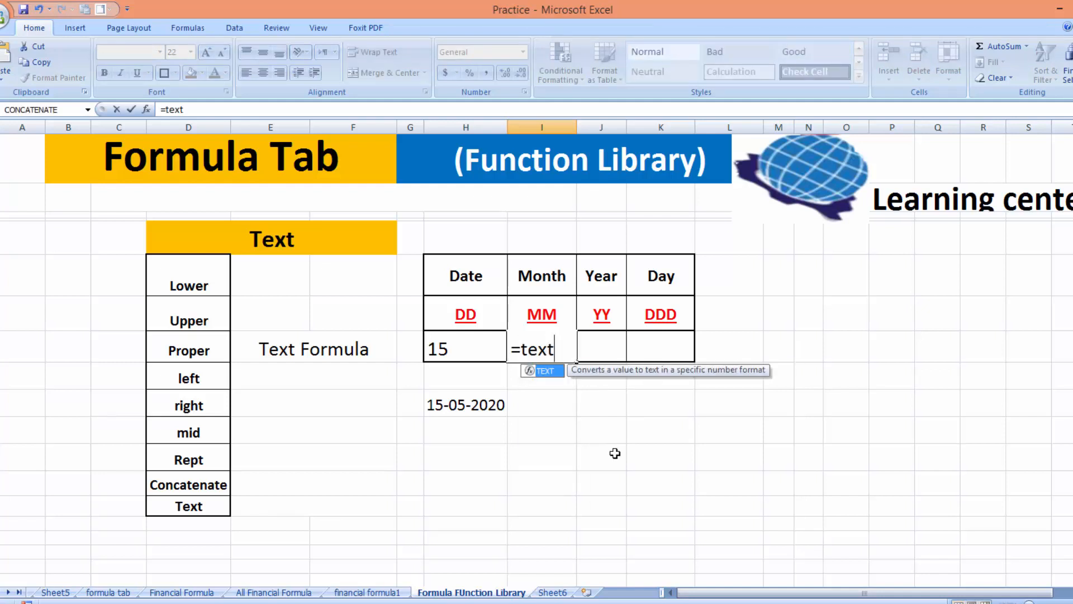
pyautogui.write('(')
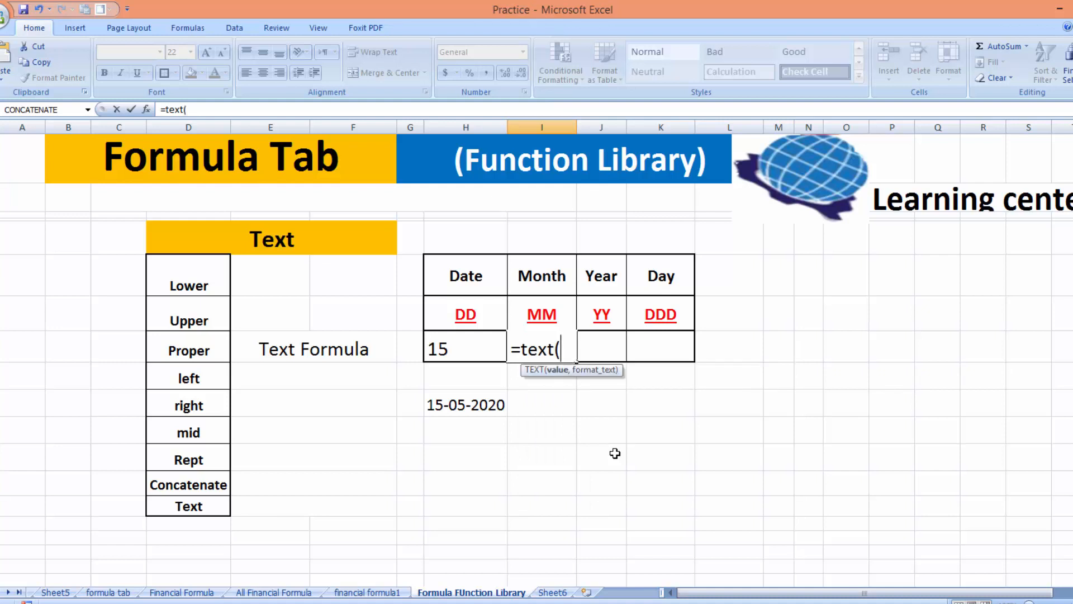
pyautogui.click(482, 406)
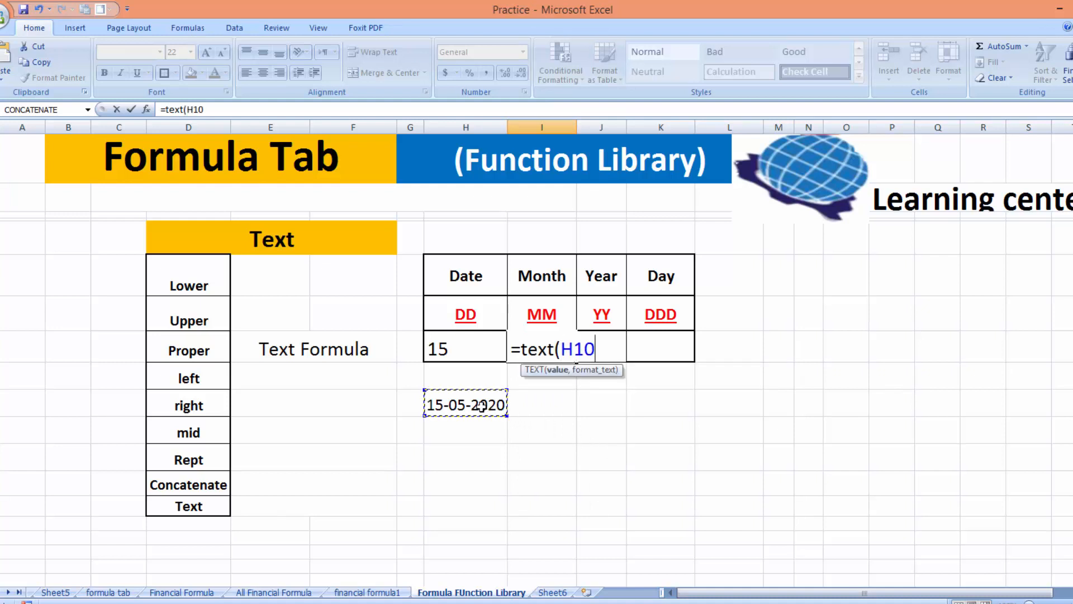
pyautogui.write(',')
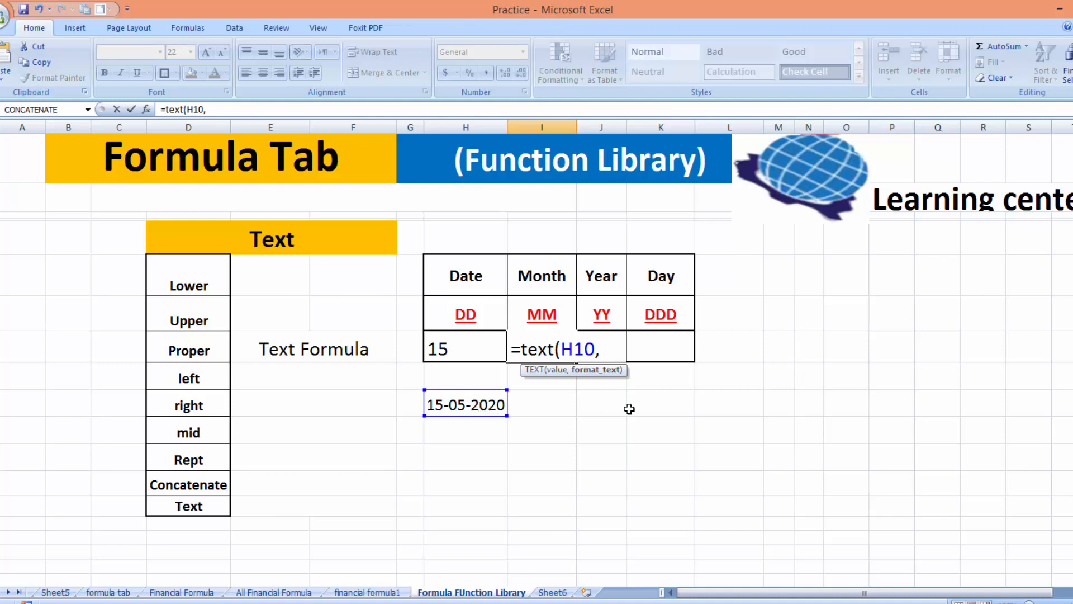
pyautogui.write('"mm')
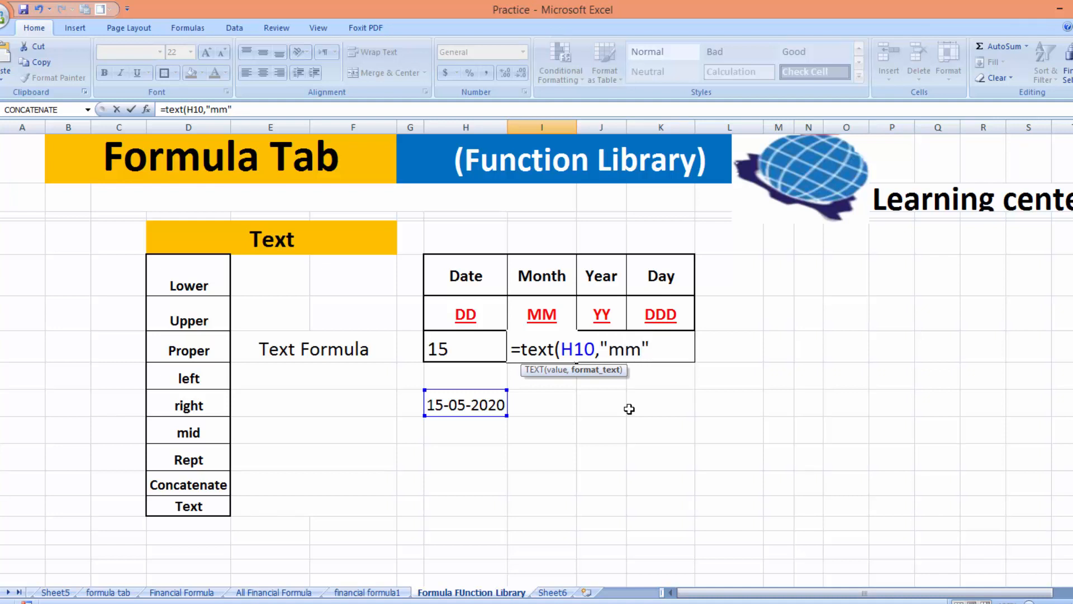
pyautogui.write('")')
pyautogui.press('Return')
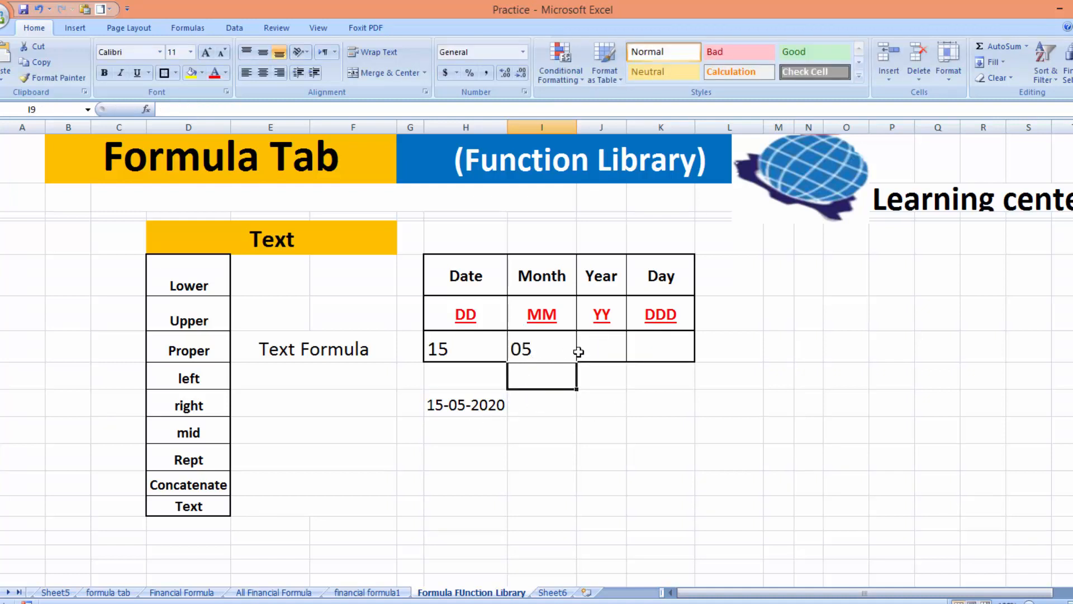
# Change the year format label in J7 to YYY
pyautogui.click(594, 349)
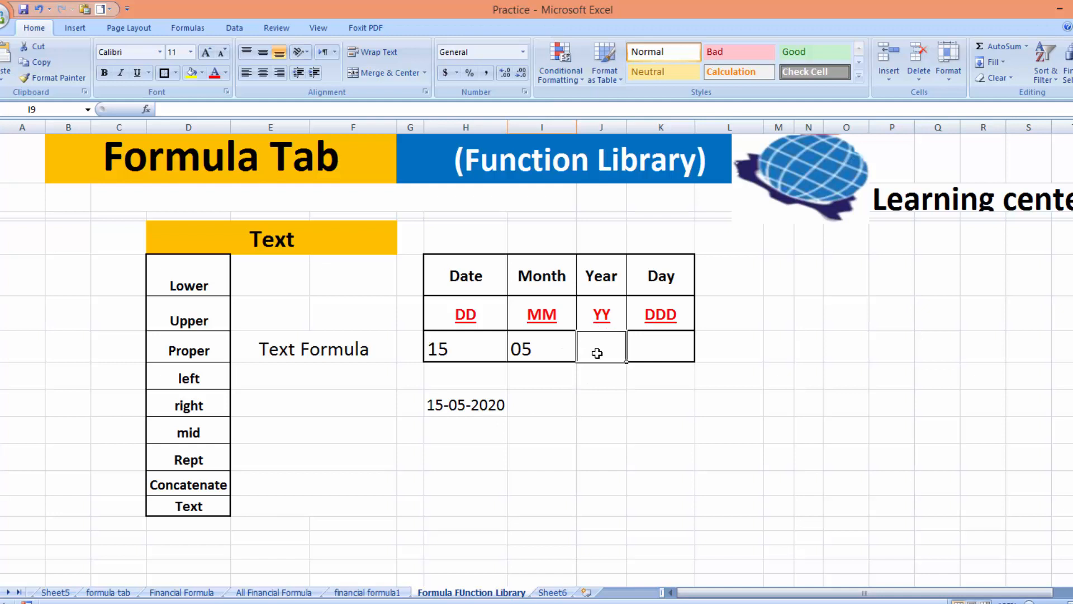
pyautogui.click(609, 458)
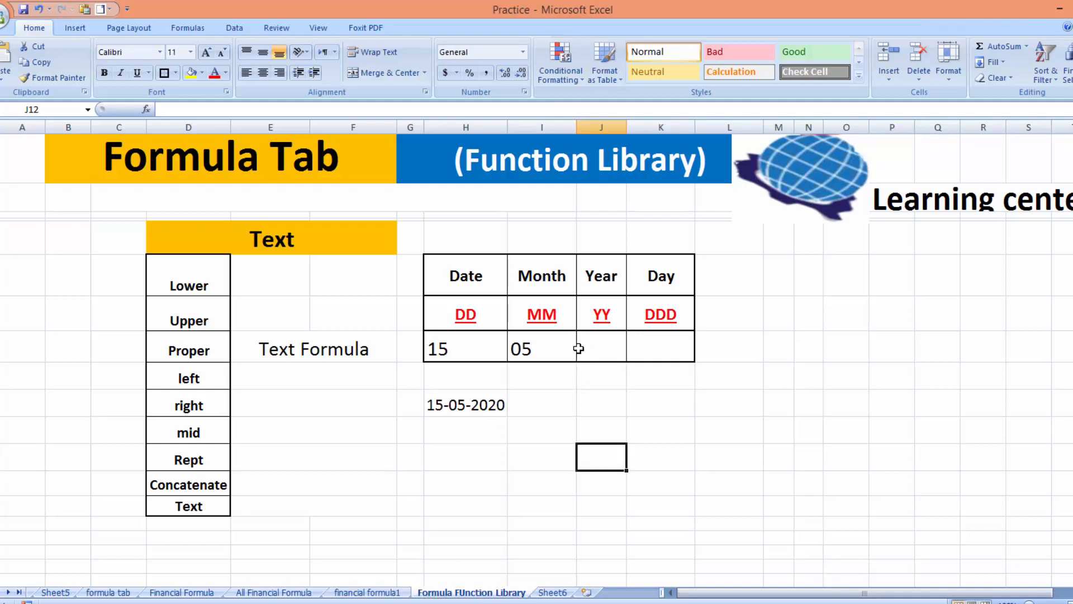
pyautogui.click(615, 311)
pyautogui.doubleClick(615, 311)
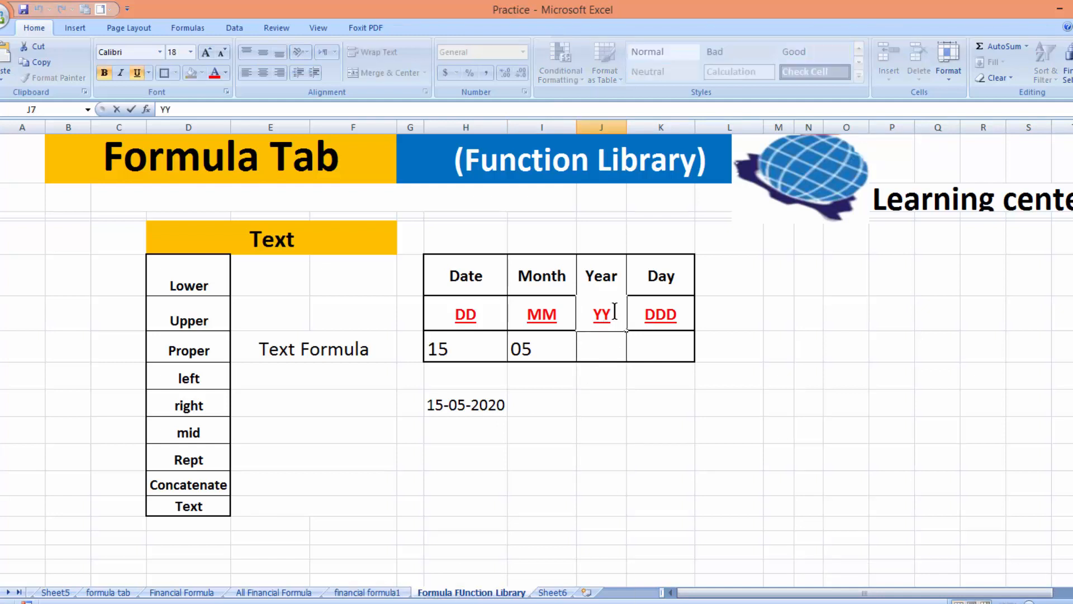
pyautogui.write('y')
pyautogui.click(719, 379)
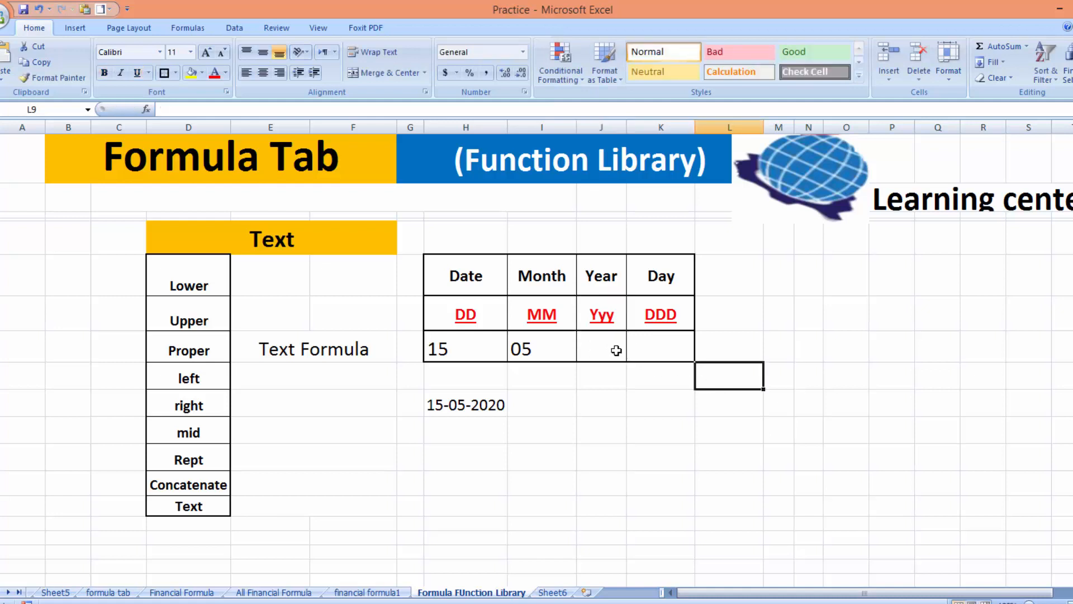
pyautogui.click(618, 313)
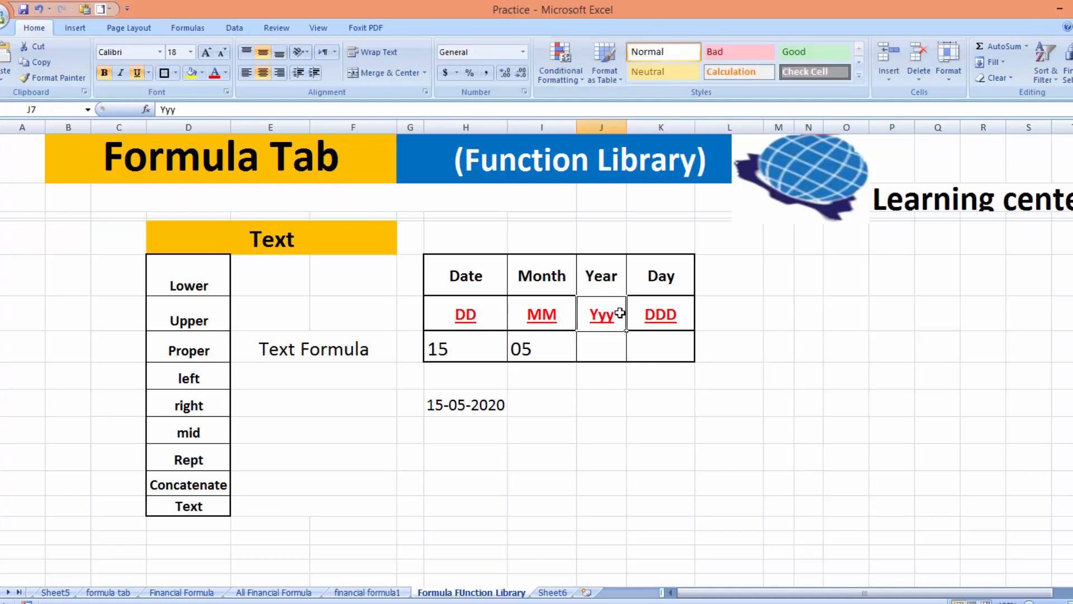
pyautogui.write('YYY')
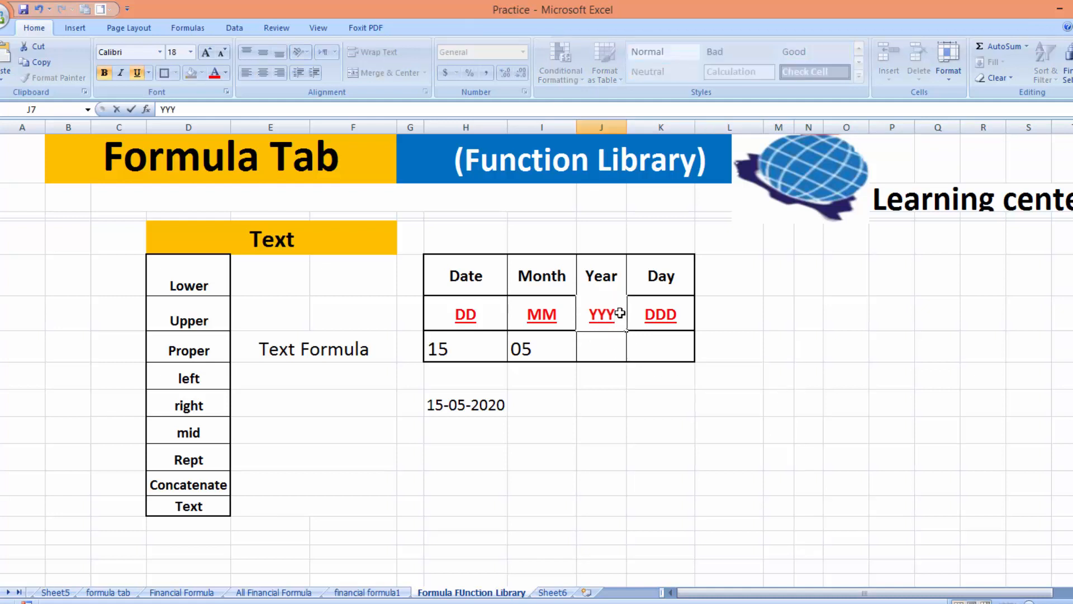
pyautogui.press('Return')
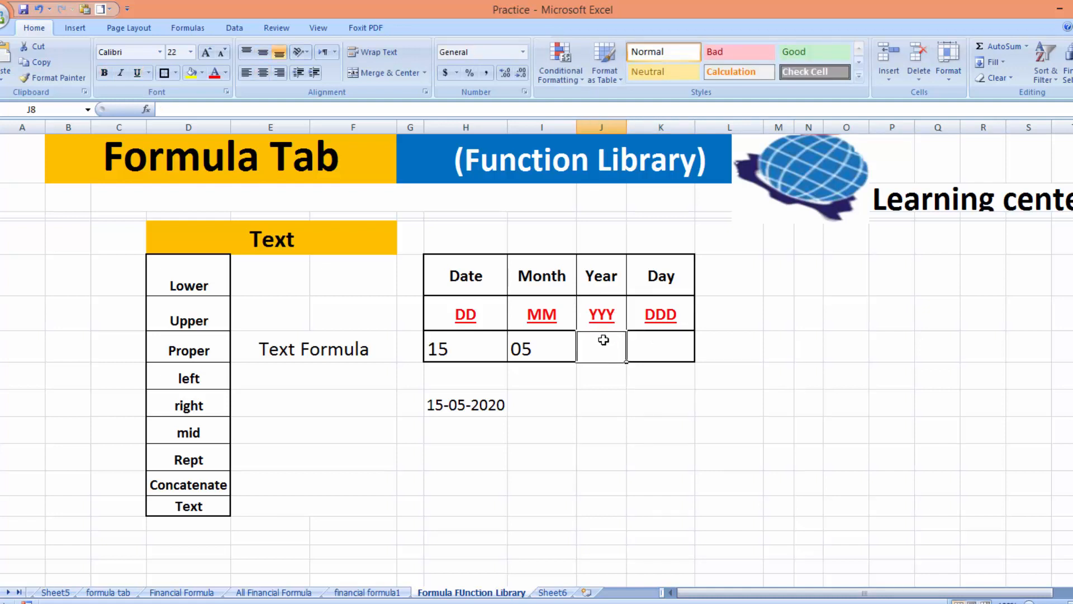
# Enter =TEXT(H10,"YYY") in J8 to show the year 2020
pyautogui.write('=')
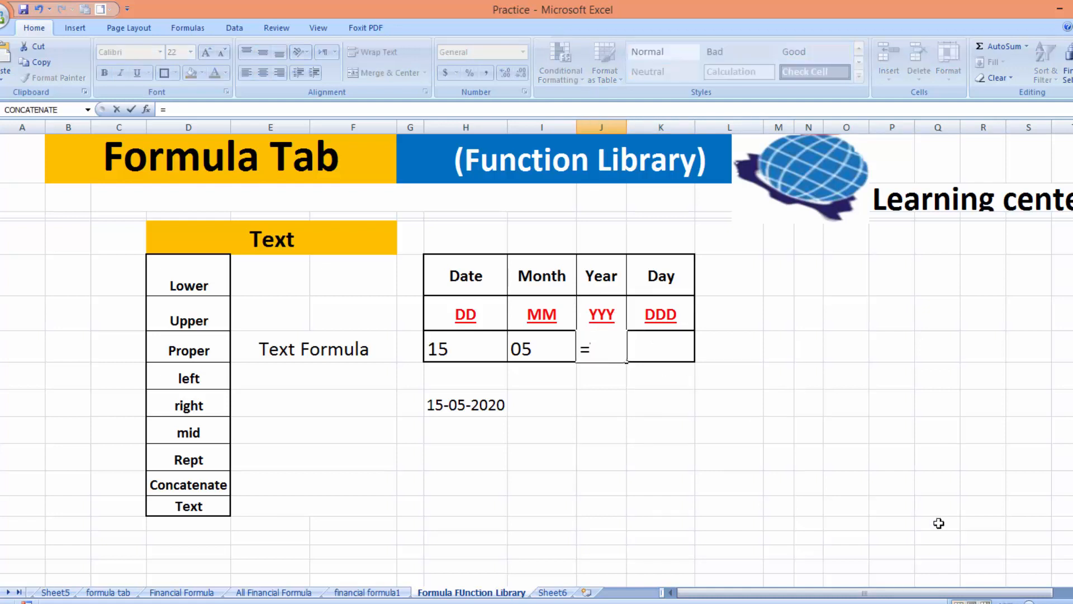
pyautogui.write('TEXT(')
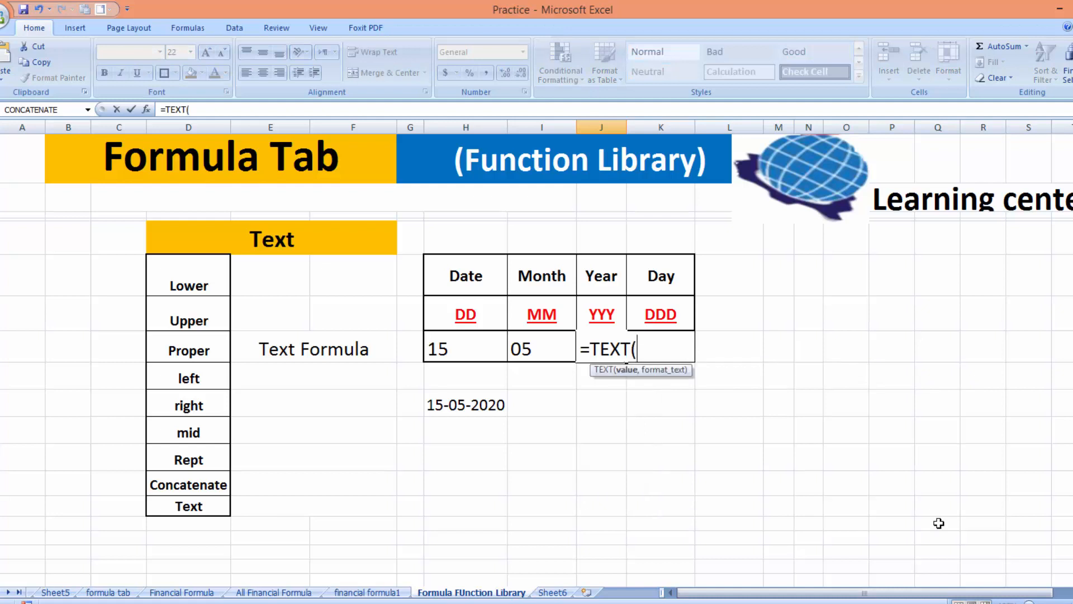
pyautogui.click(496, 400)
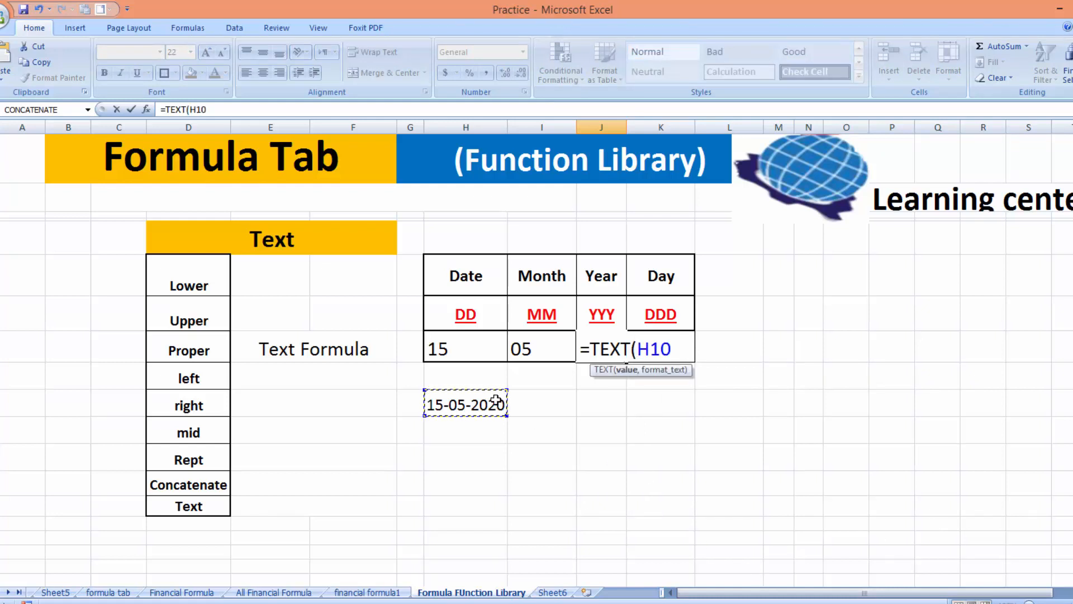
pyautogui.write(',"')
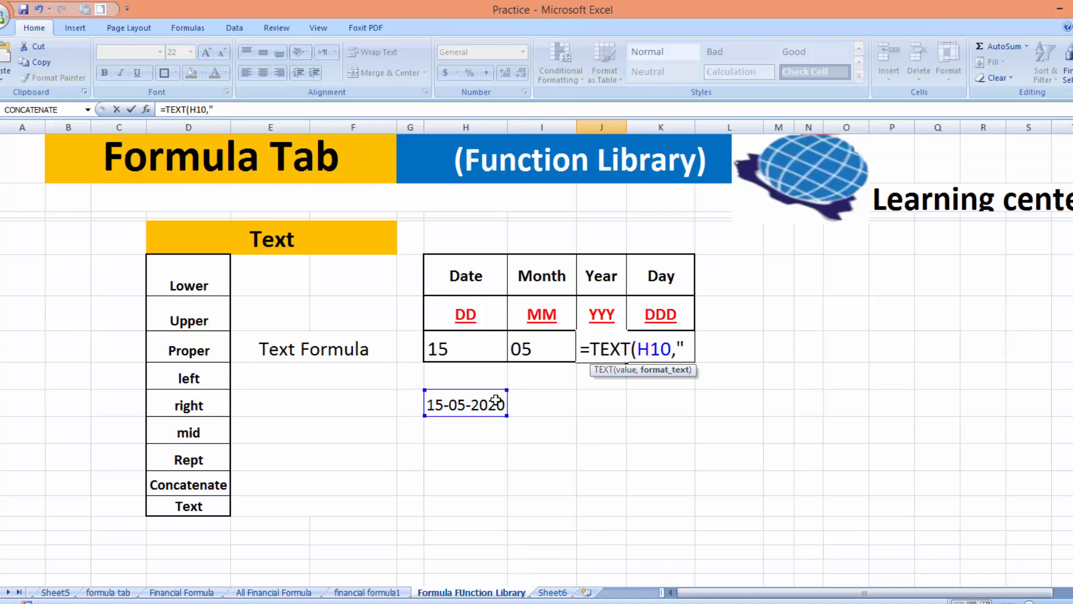
pyautogui.write('YYY")')
pyautogui.press('Return')
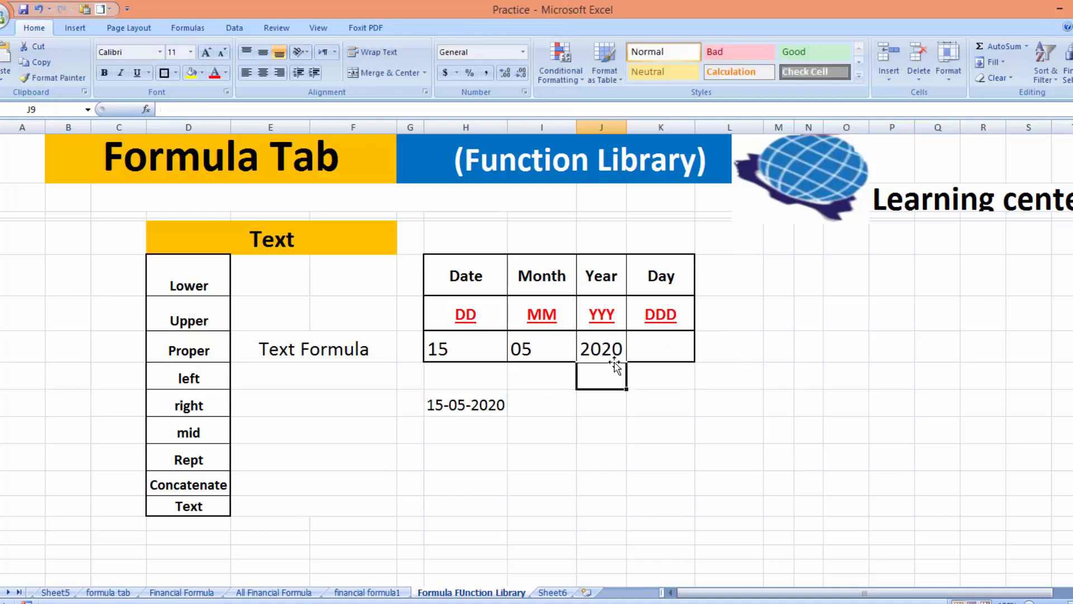
# Enter =TEXT(H10,"DDD") in K8 to show Fri, then clear K8 again
pyautogui.click(649, 342)
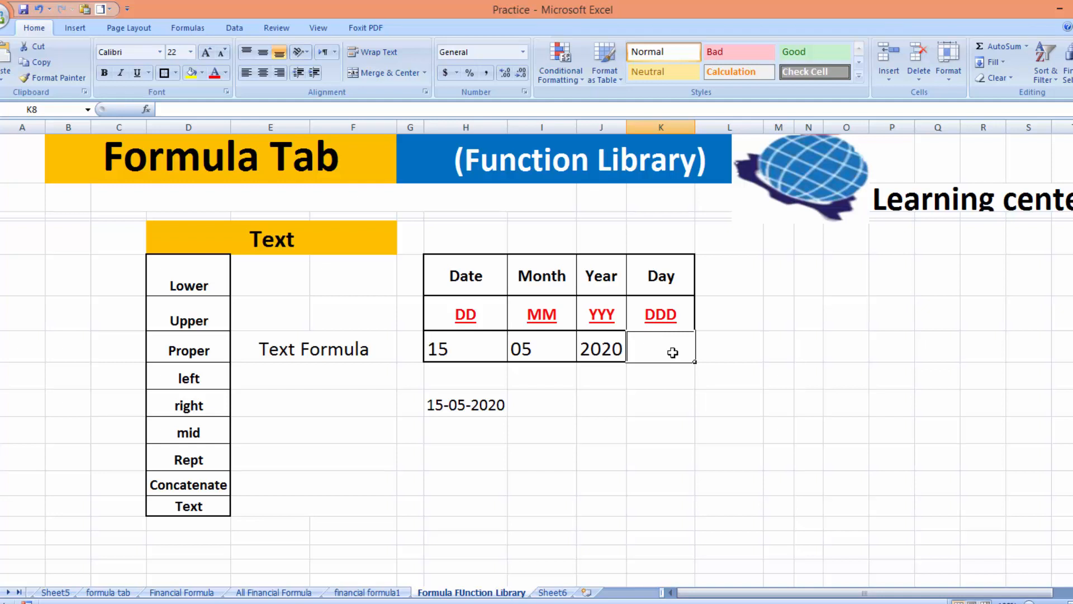
pyautogui.write('=')
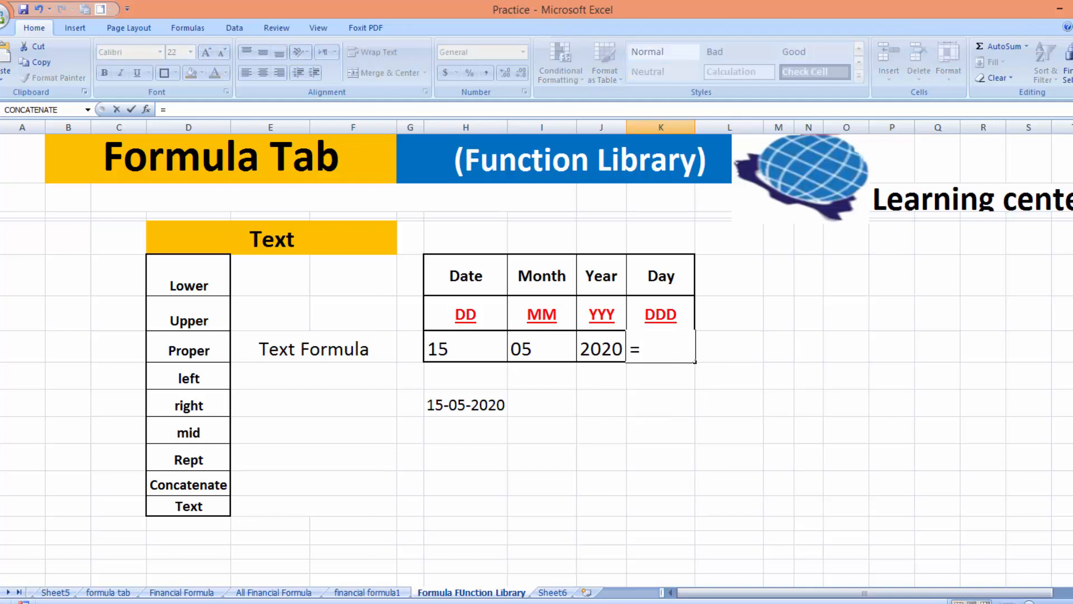
pyautogui.write('TEXT')
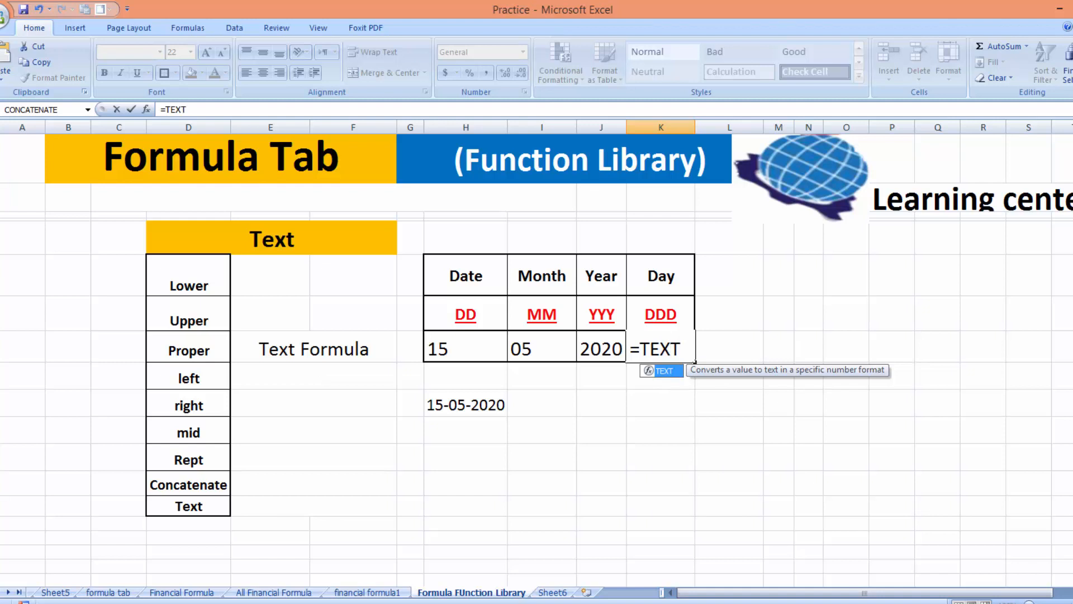
pyautogui.write('(')
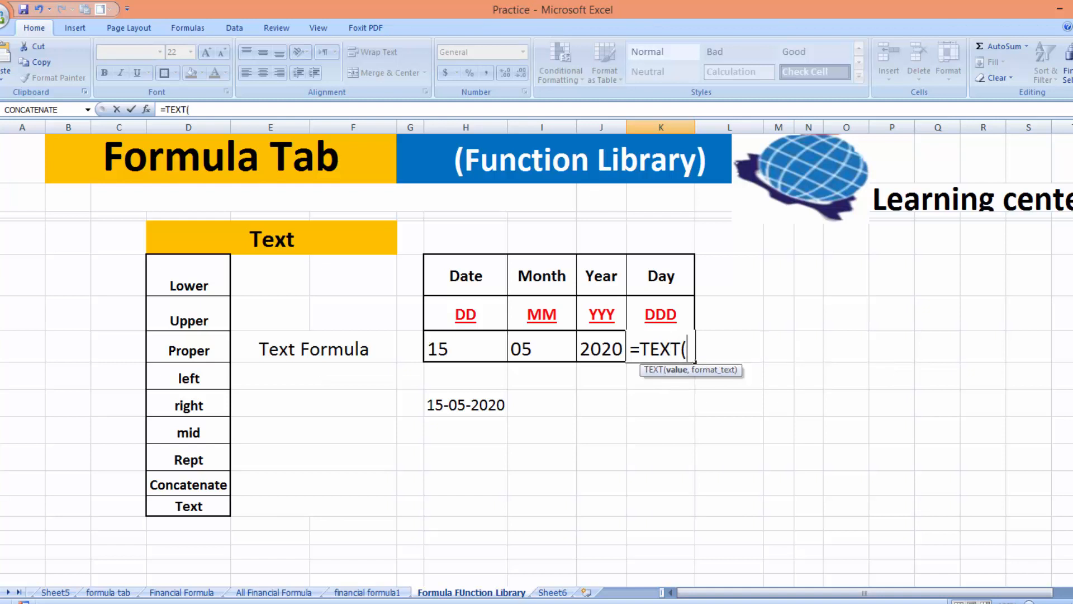
pyautogui.click(451, 405)
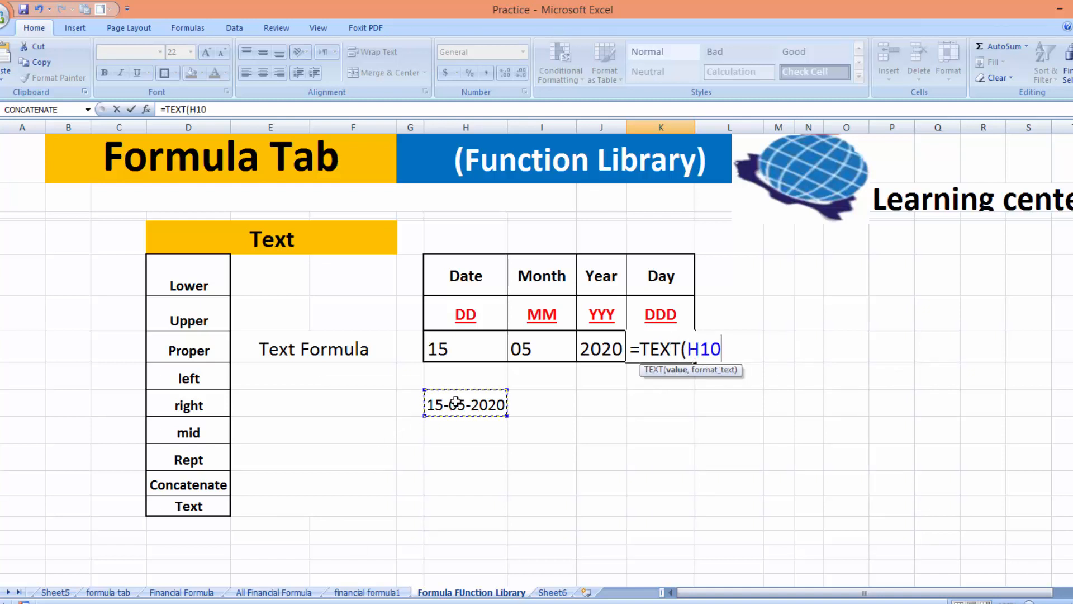
pyautogui.write(',')
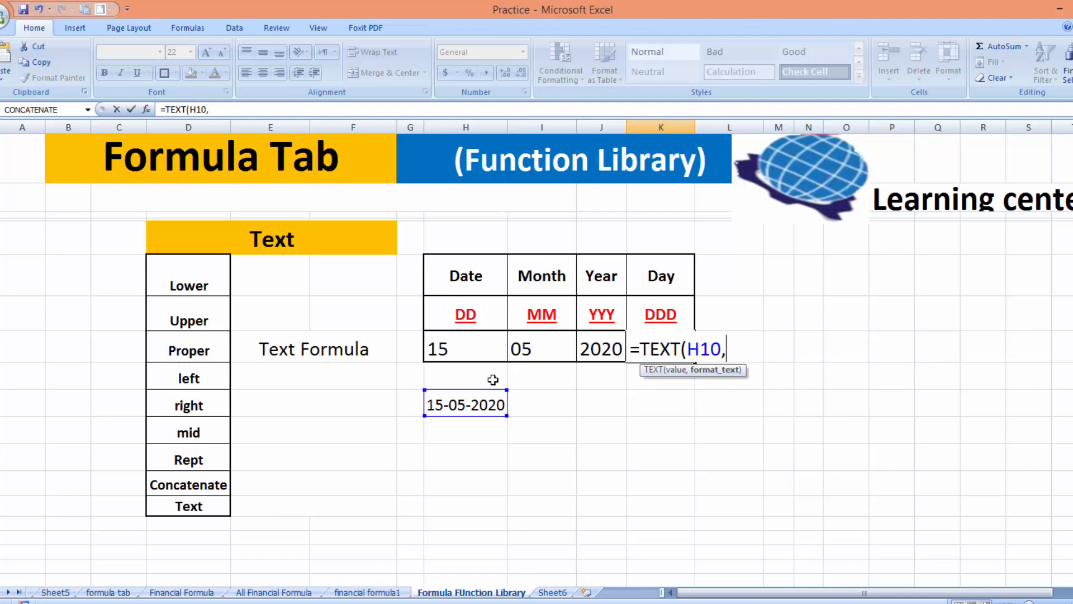
pyautogui.write('"DDD')
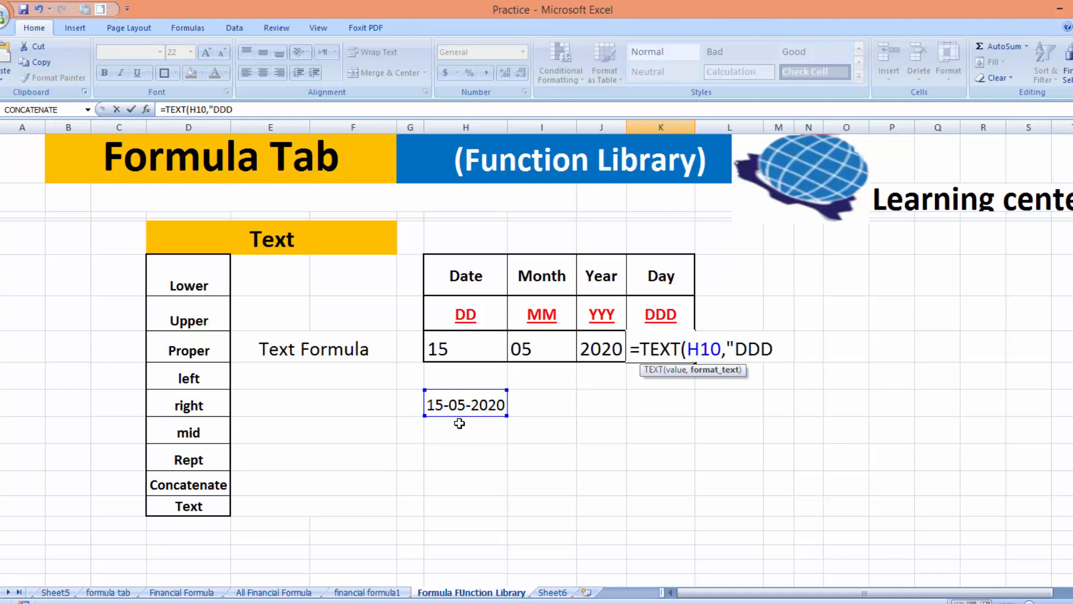
pyautogui.write('"')
pyautogui.write(')')
pyautogui.press('Return')
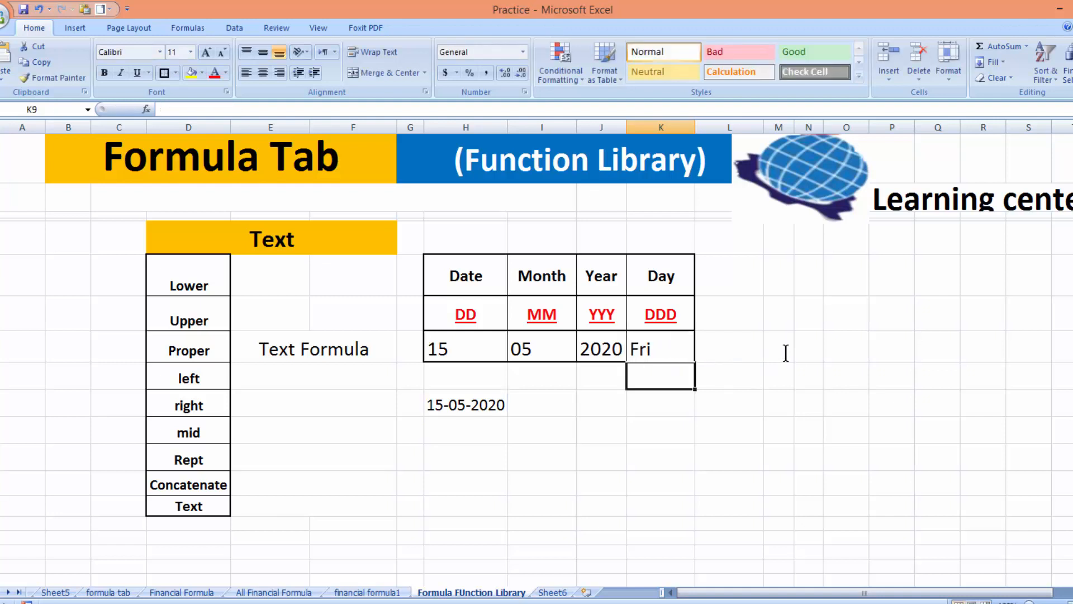
pyautogui.click(668, 351)
pyautogui.press('BackSpace')
# Change the Day format code in K7 from DDD to DDDD
pyautogui.click(717, 475)
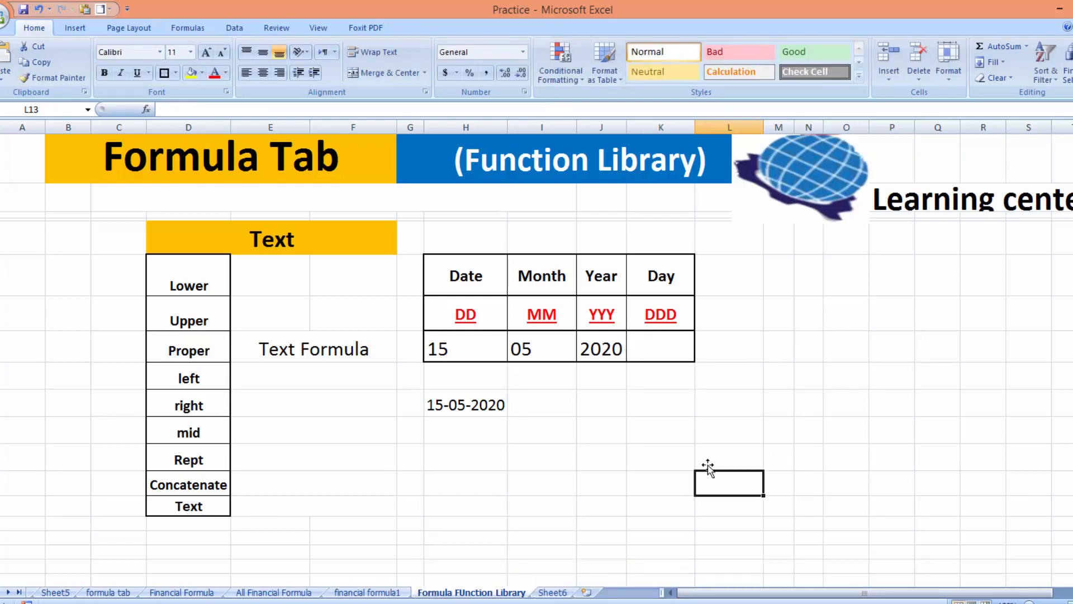
pyautogui.click(645, 343)
pyautogui.doubleClick(686, 309)
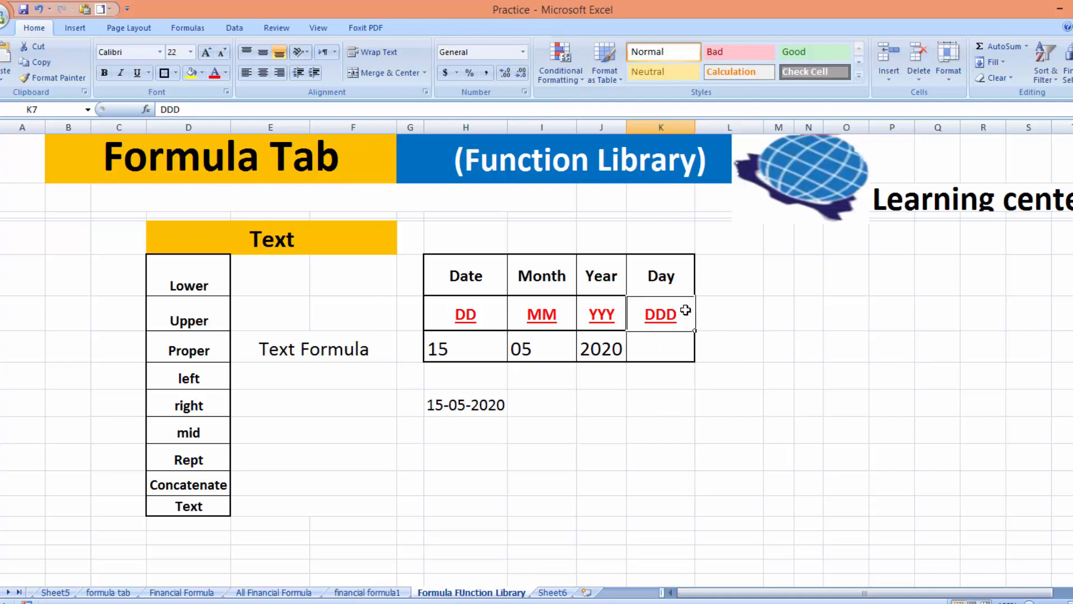
pyautogui.write('d')
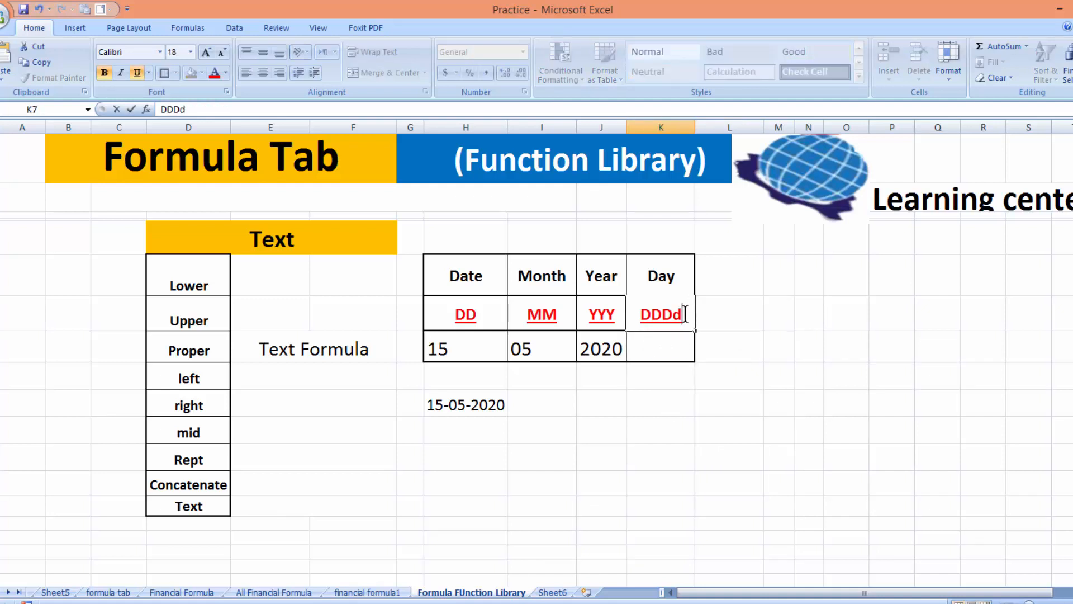
pyautogui.click(693, 365)
pyautogui.write('D')
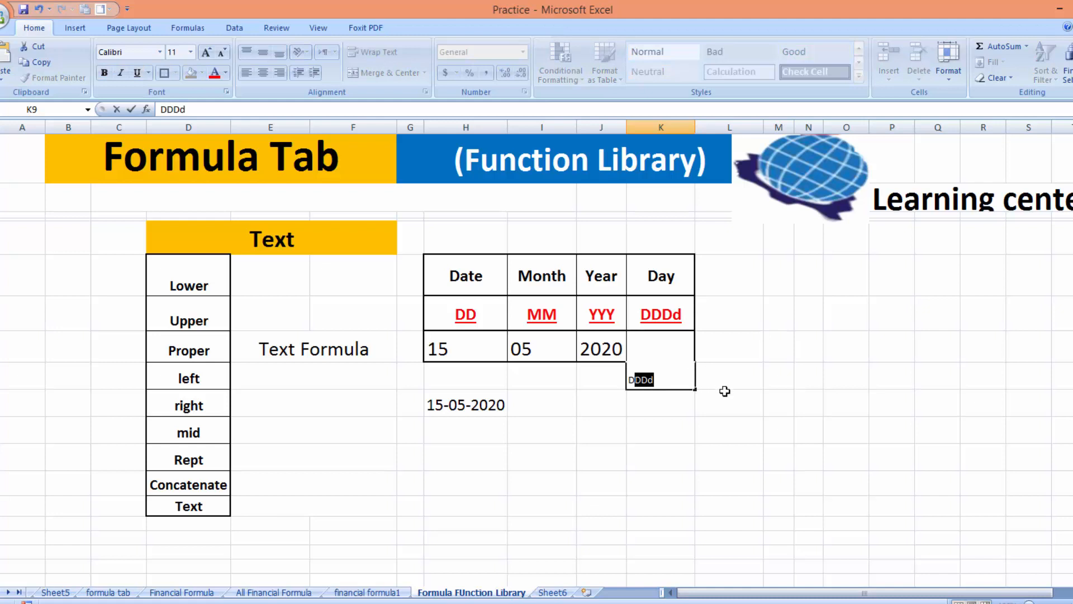
pyautogui.press('BackSpace')
pyautogui.press('BackSpace')
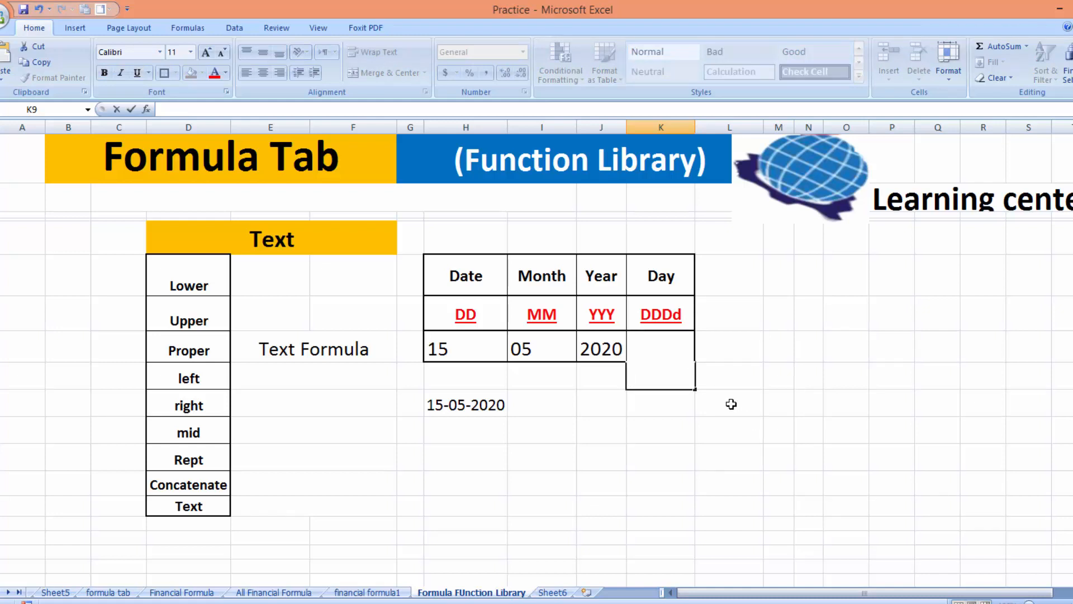
pyautogui.click(683, 314)
pyautogui.press('BackSpace')
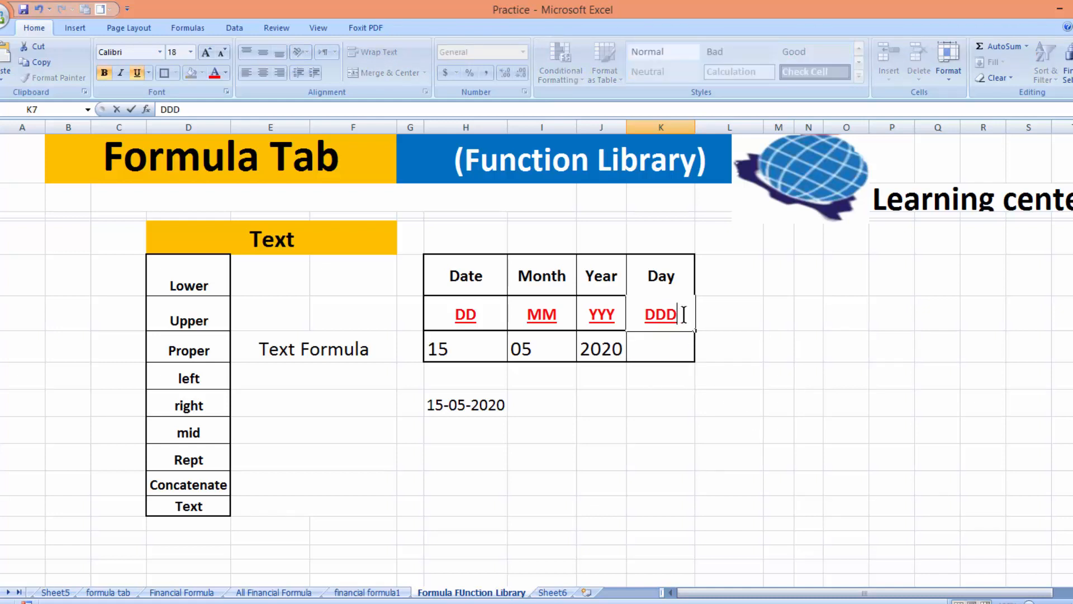
pyautogui.write('D')
pyautogui.click(672, 346)
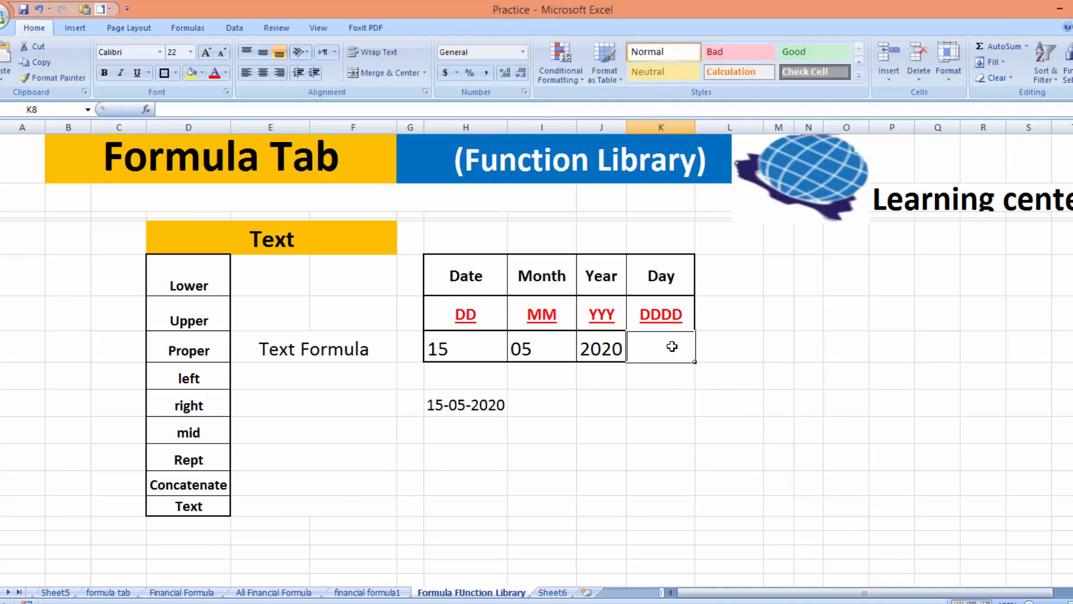
# Enter =TEXT(H10,"DDDD") in K8 so it shows Friday
pyautogui.write('=')
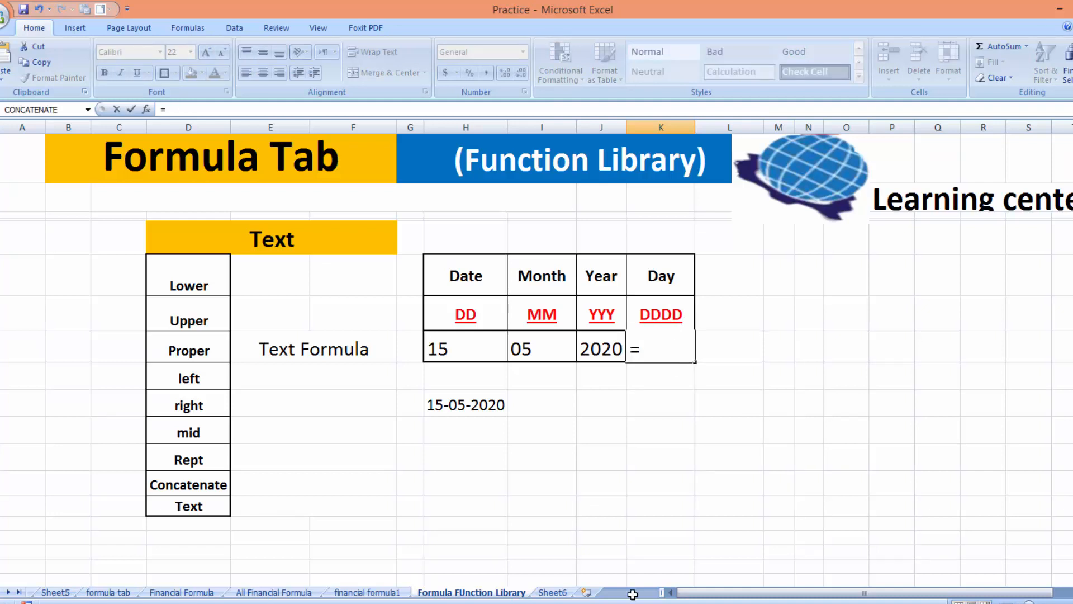
pyautogui.write('TEXT(')
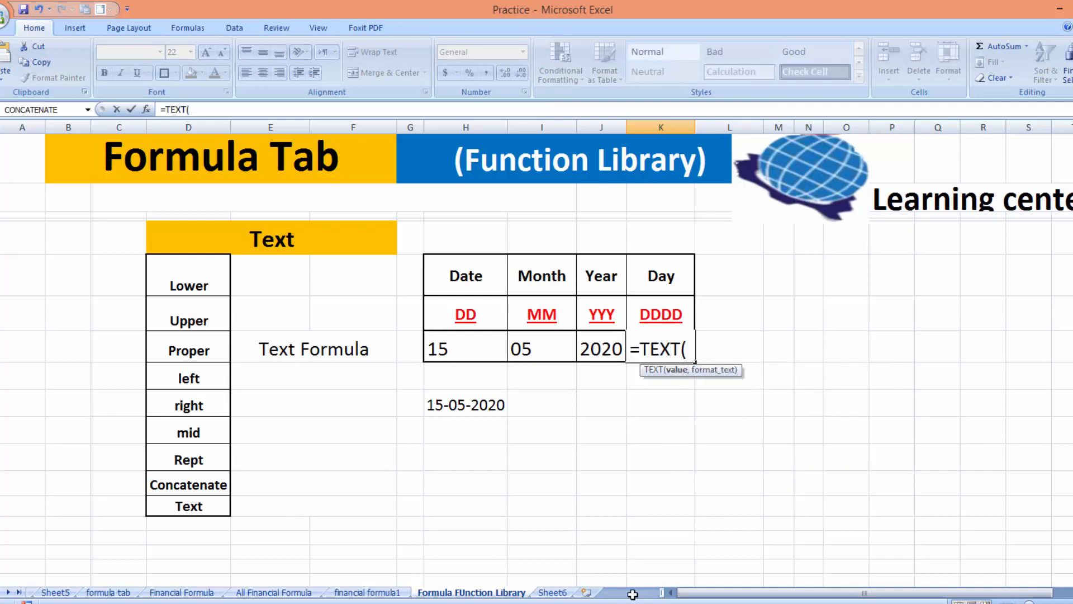
pyautogui.click(469, 401)
pyautogui.write(',')
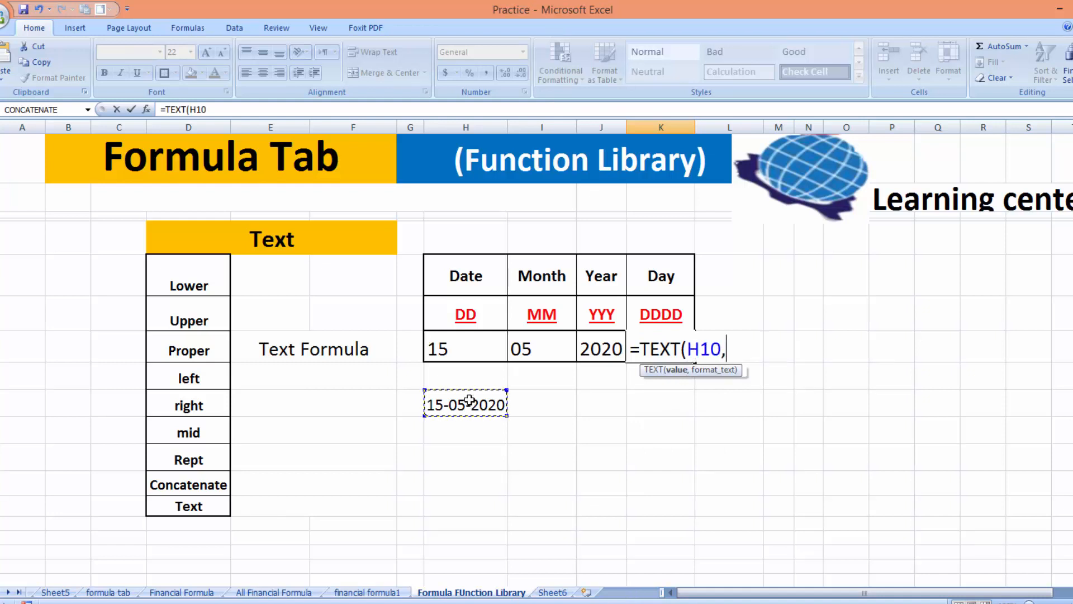
pyautogui.write('"')
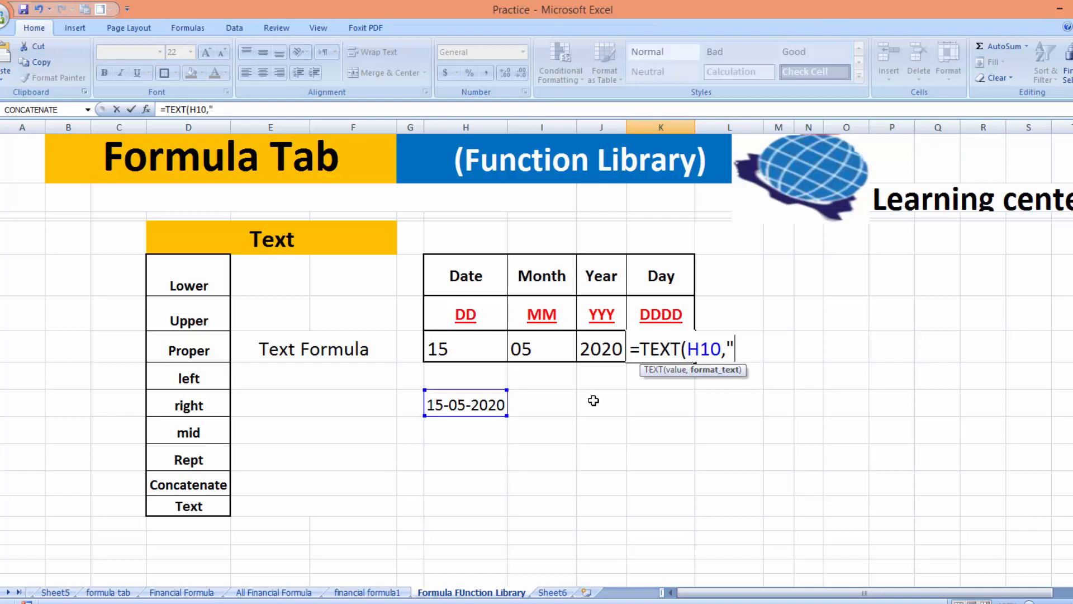
pyautogui.write('DDDD')
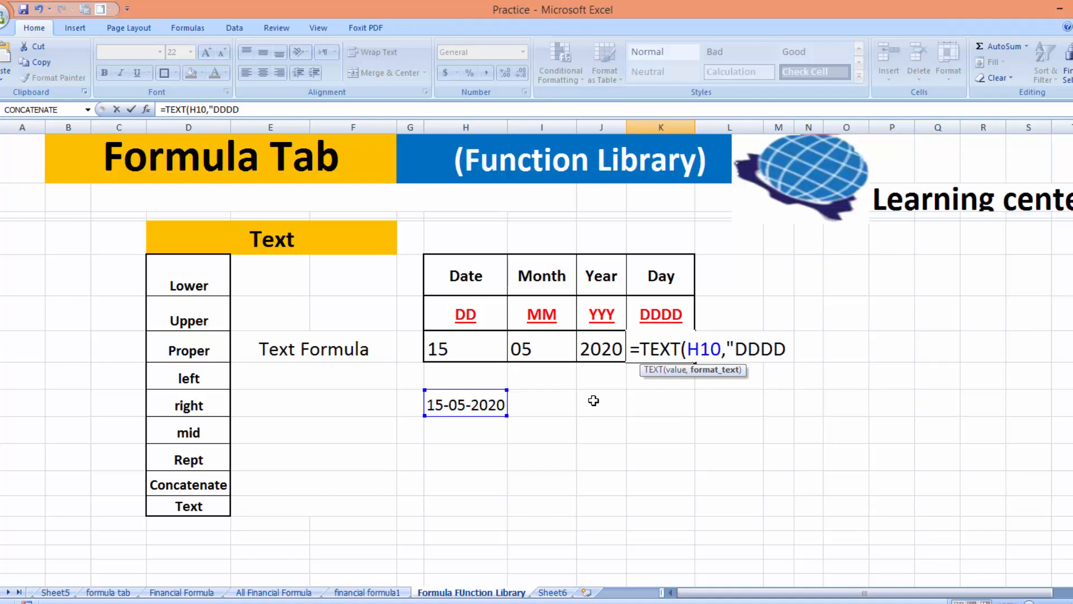
pyautogui.write('")')
pyautogui.press('Return')
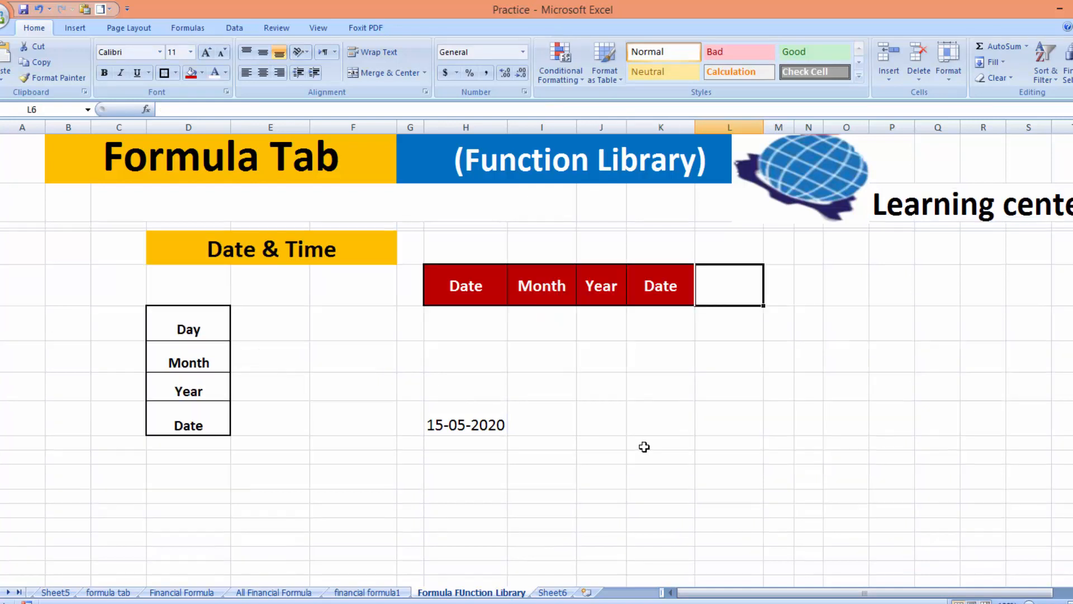
# Browse the Formulas tab's Date & Time function list, then select the date 15-05-2020 in H10
pyautogui.click(710, 440)
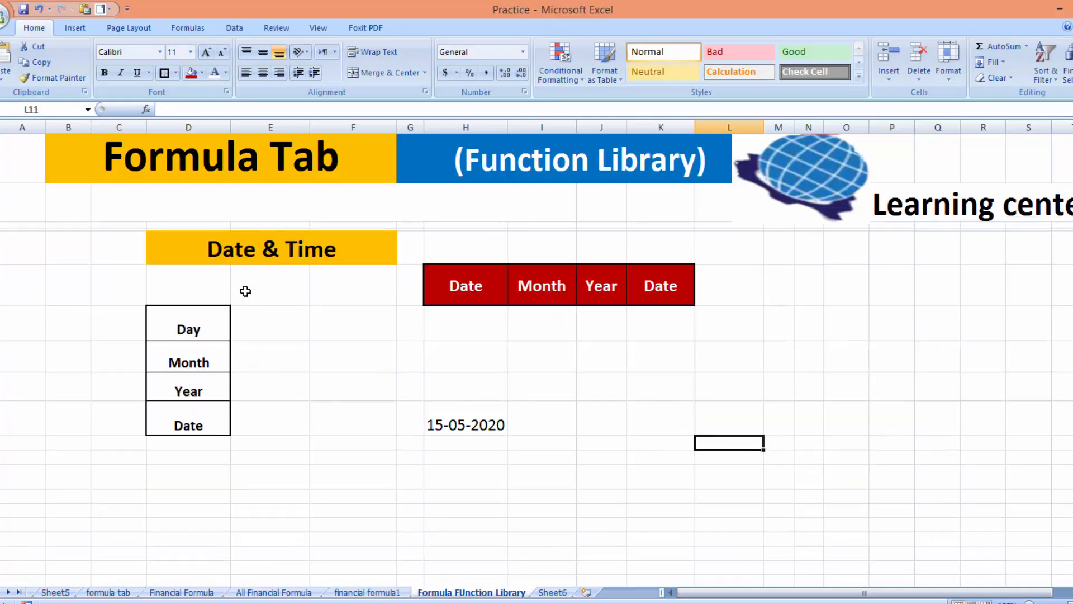
pyautogui.click(186, 28)
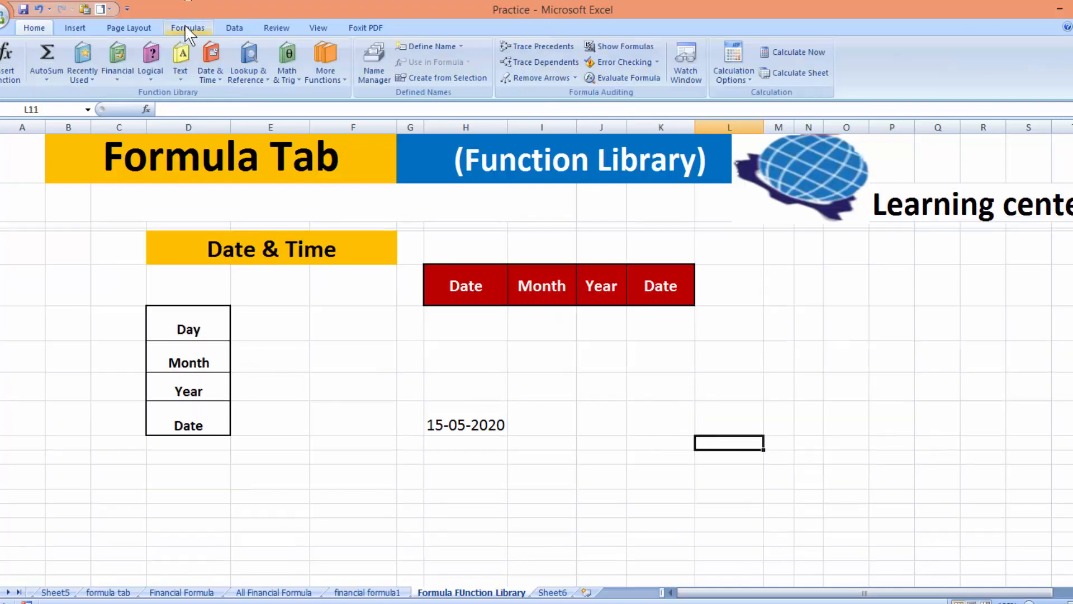
pyautogui.click(218, 72)
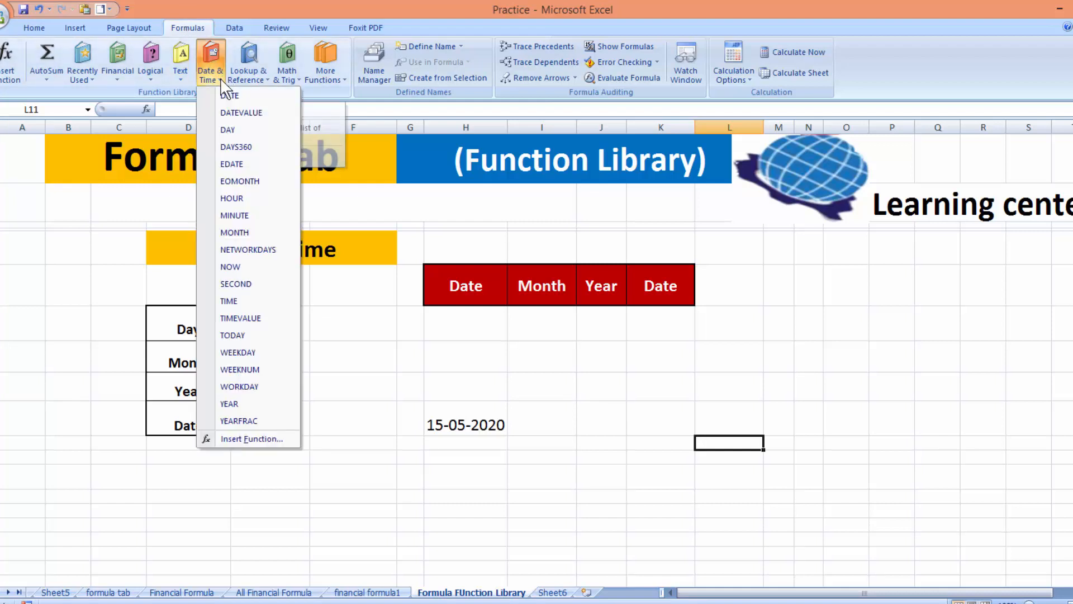
pyautogui.click(322, 381)
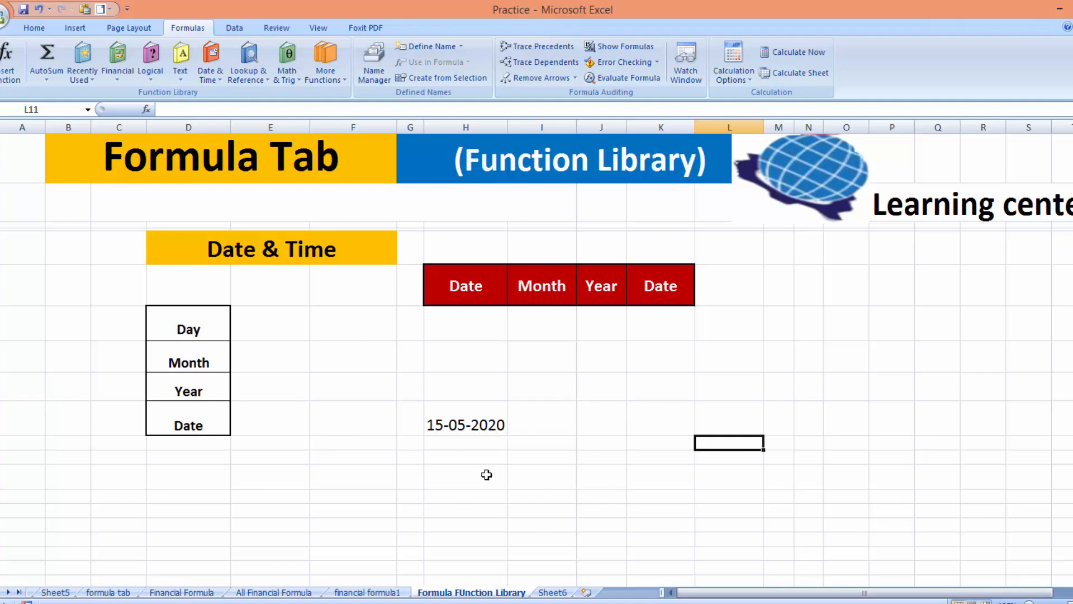
pyautogui.click(465, 428)
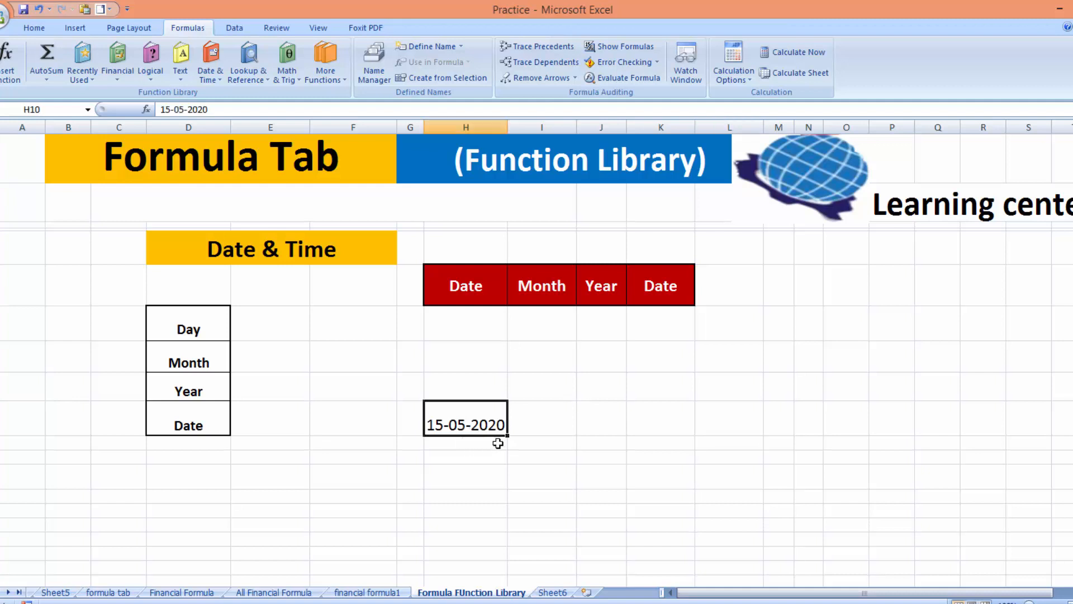
# Rename the H6 header to Day and enter =DAY(H10) in H7, giving 15
pyautogui.click(489, 329)
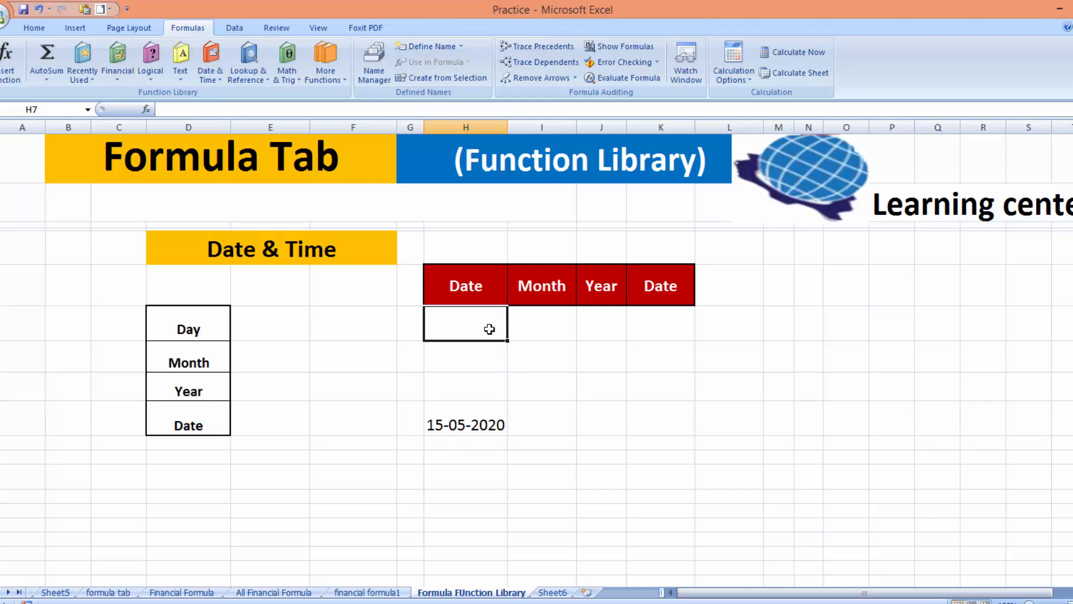
pyautogui.click(481, 284)
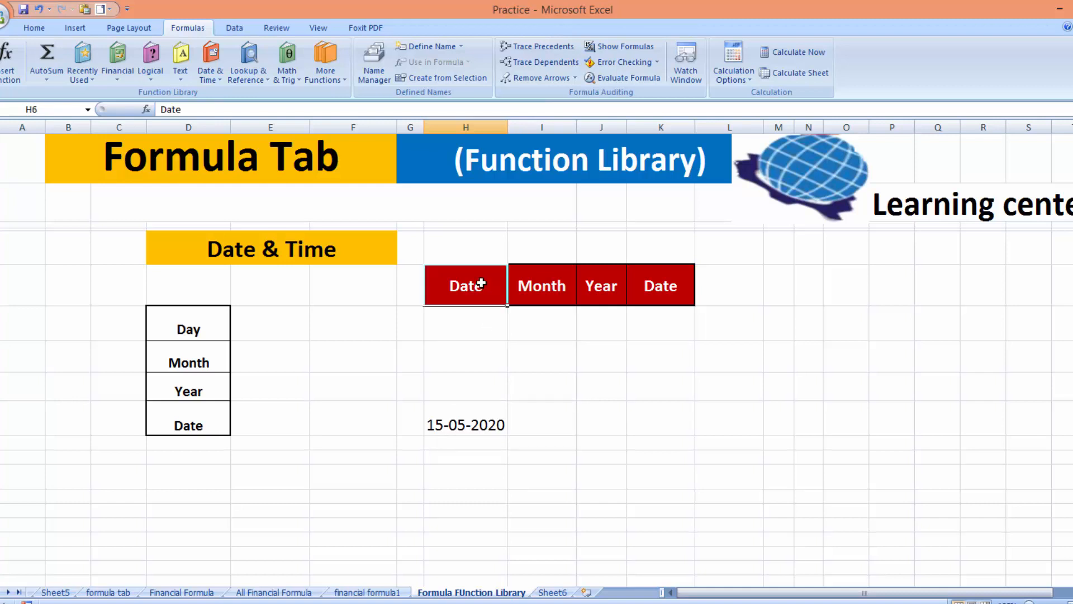
pyautogui.write('Day')
pyautogui.press('Tab')
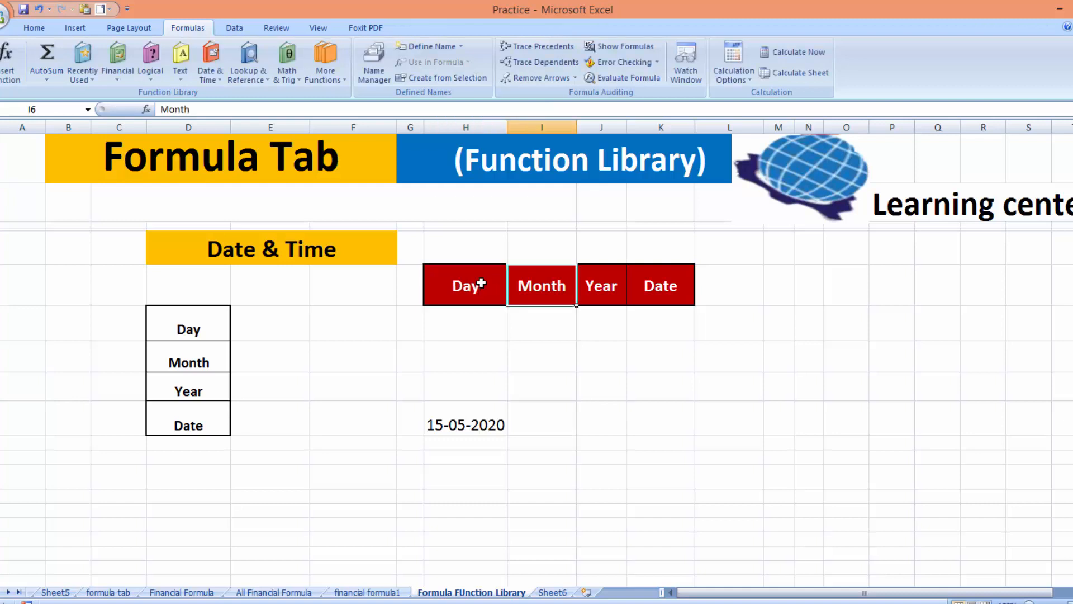
pyautogui.click(478, 325)
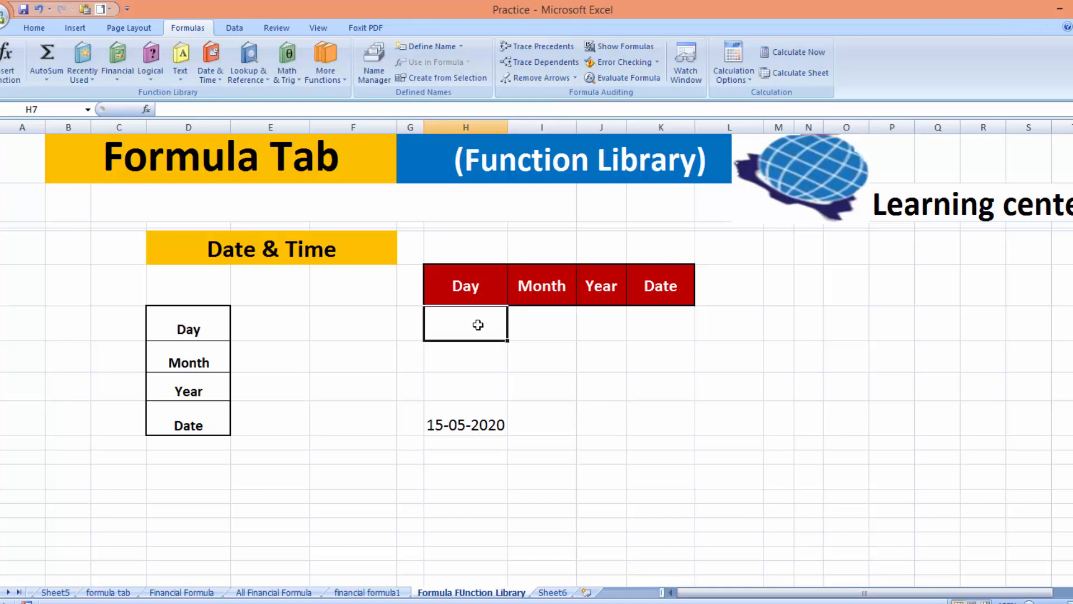
pyautogui.write('=day')
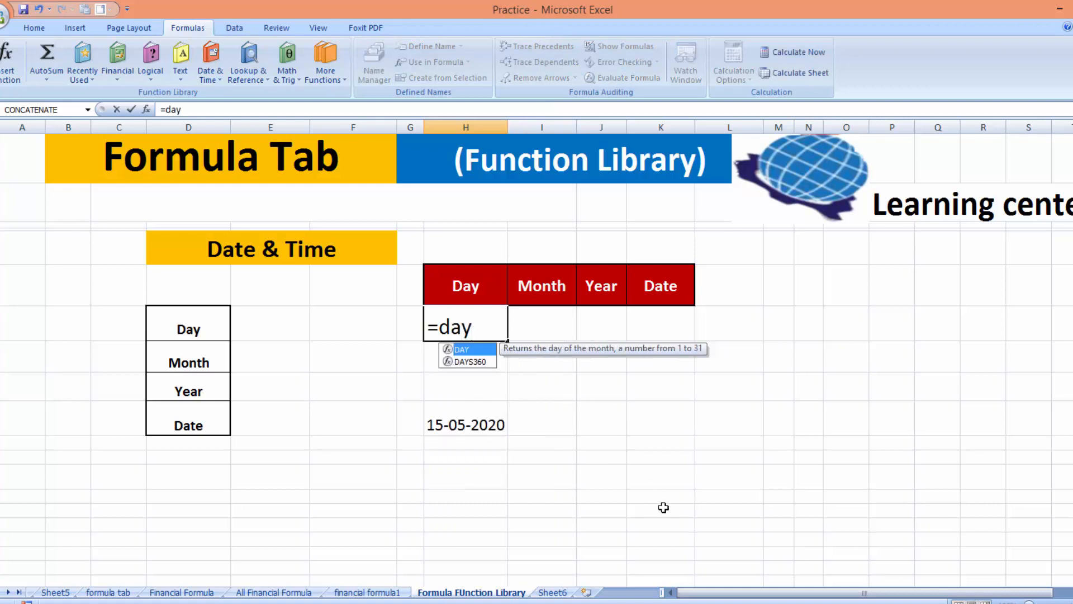
pyautogui.write('(')
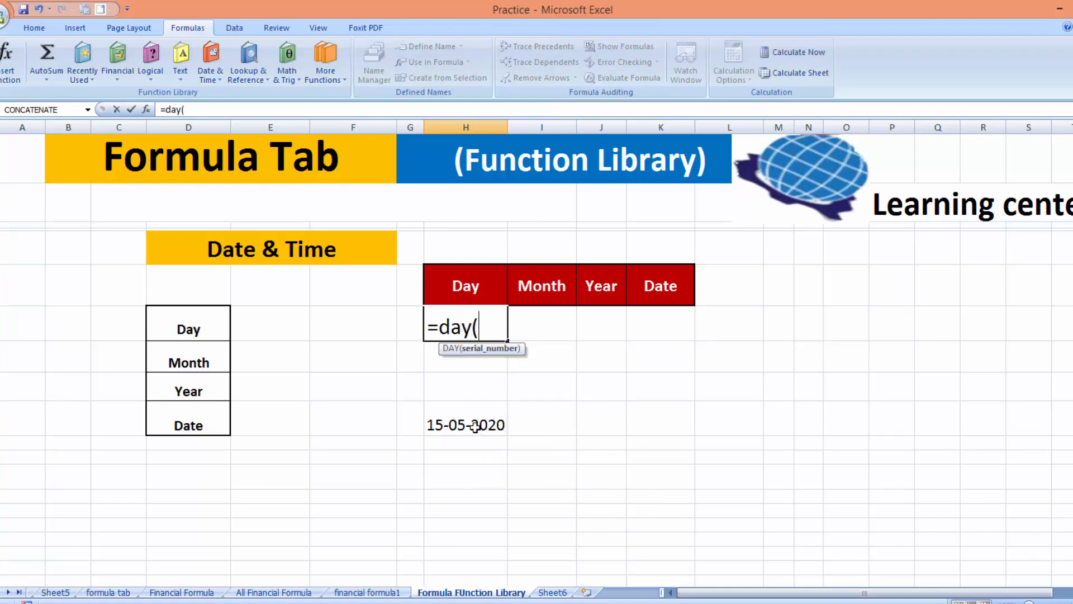
pyautogui.click(475, 426)
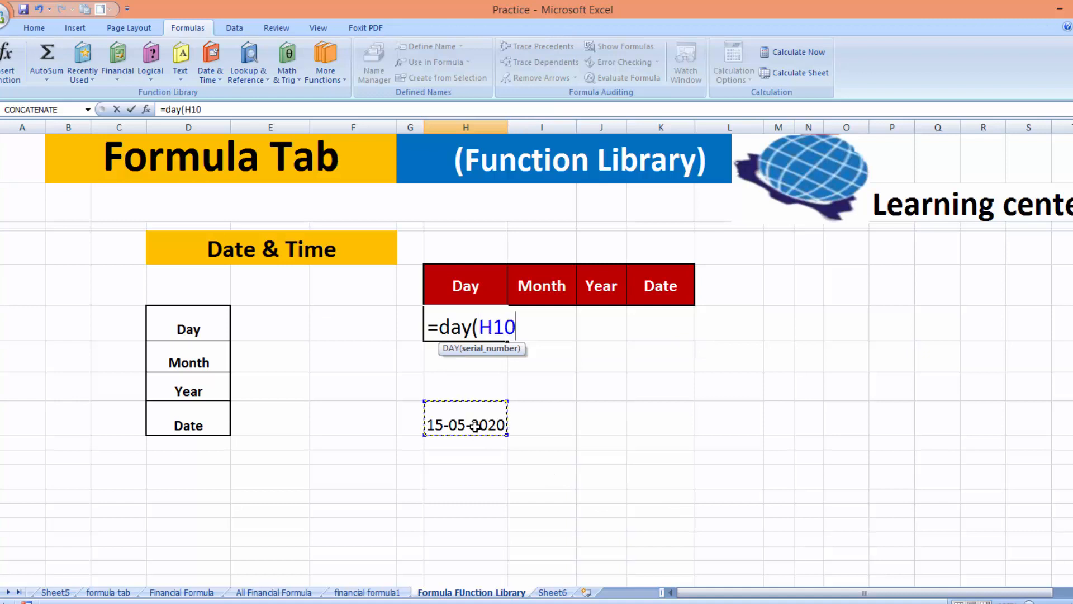
pyautogui.write(')')
pyautogui.press('Return')
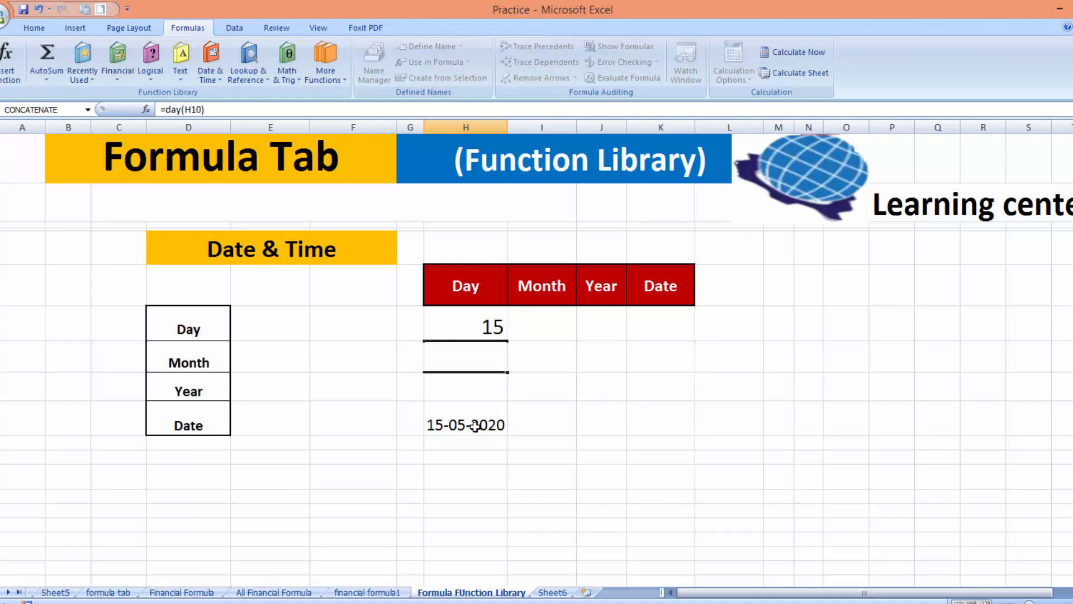
# Enter =MONTH(H10) in I7 and =YEAR(H10) in J7, widening column J to show 2020
pyautogui.click(550, 325)
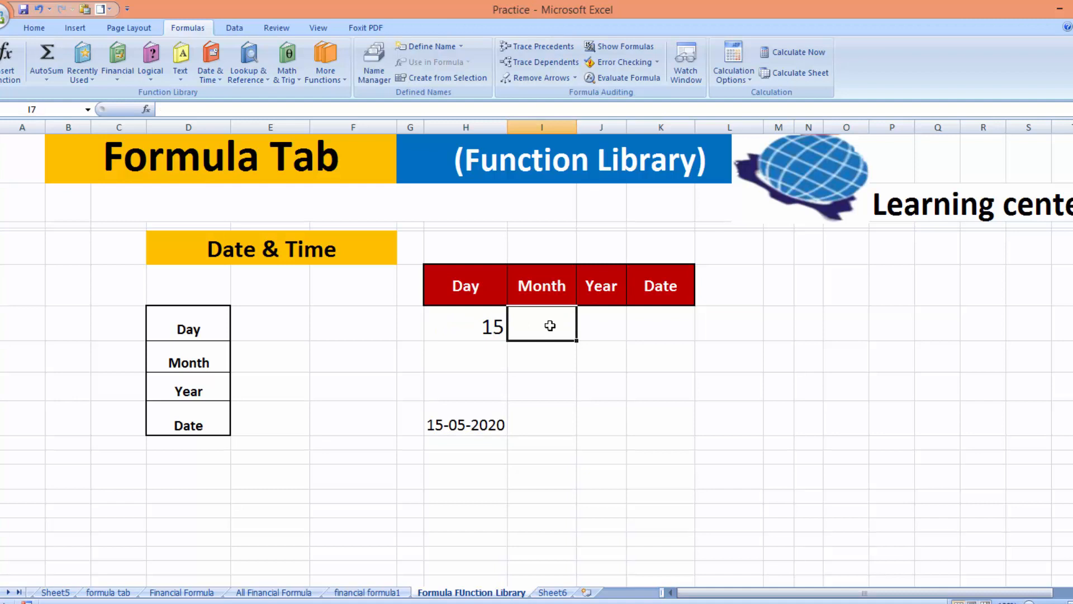
pyautogui.write('=')
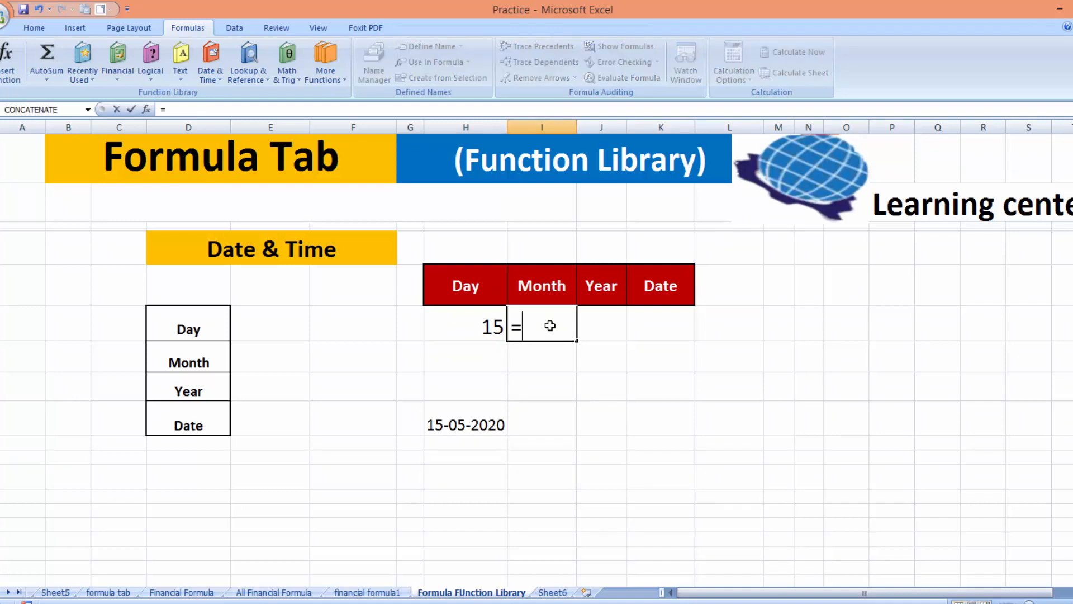
pyautogui.write('month')
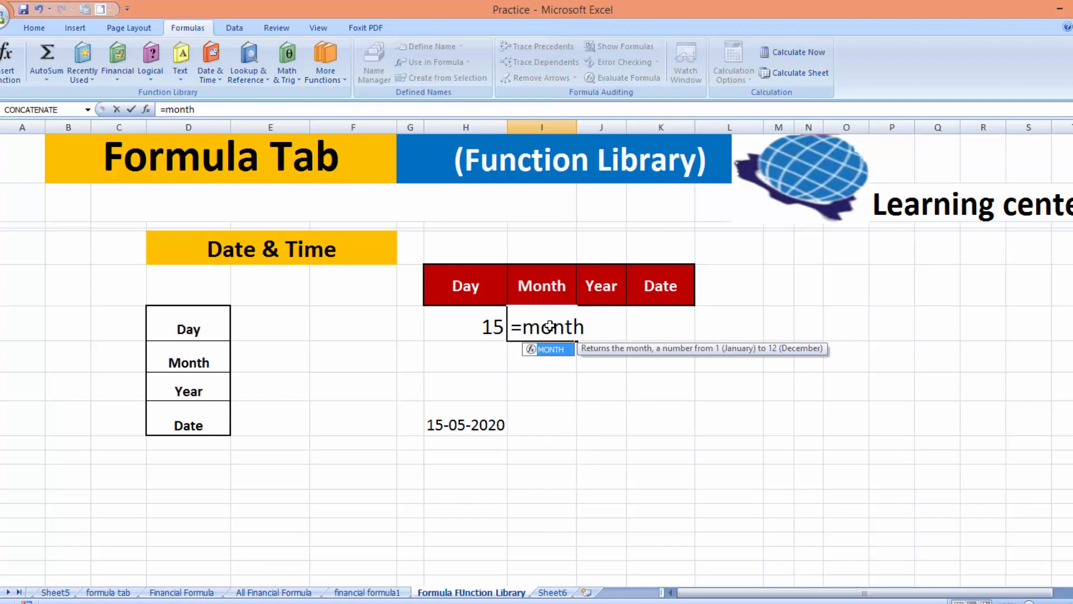
pyautogui.write('(')
pyautogui.click(467, 426)
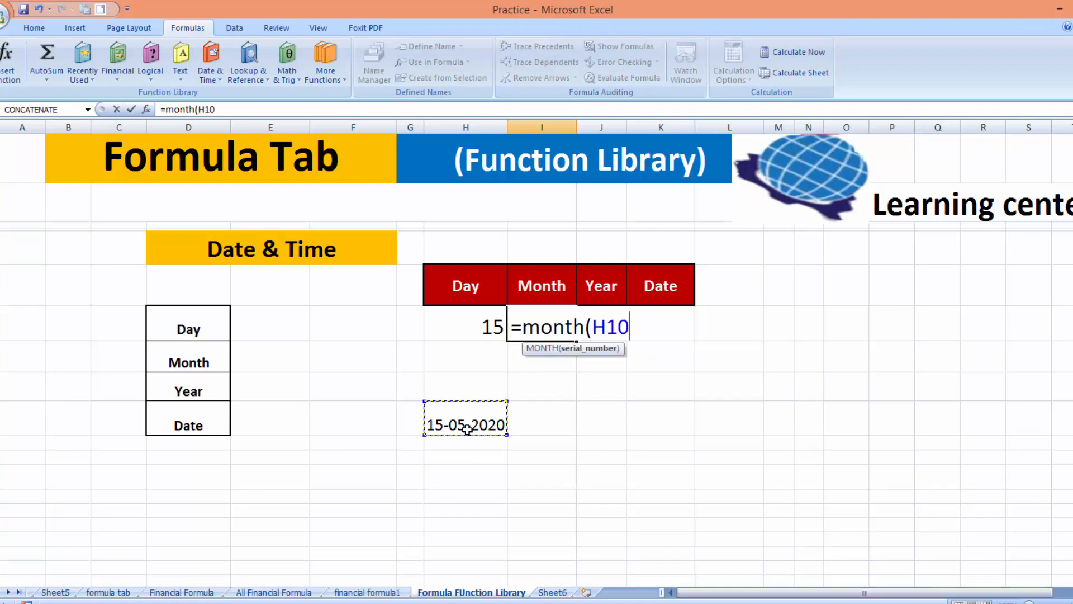
pyautogui.write(')')
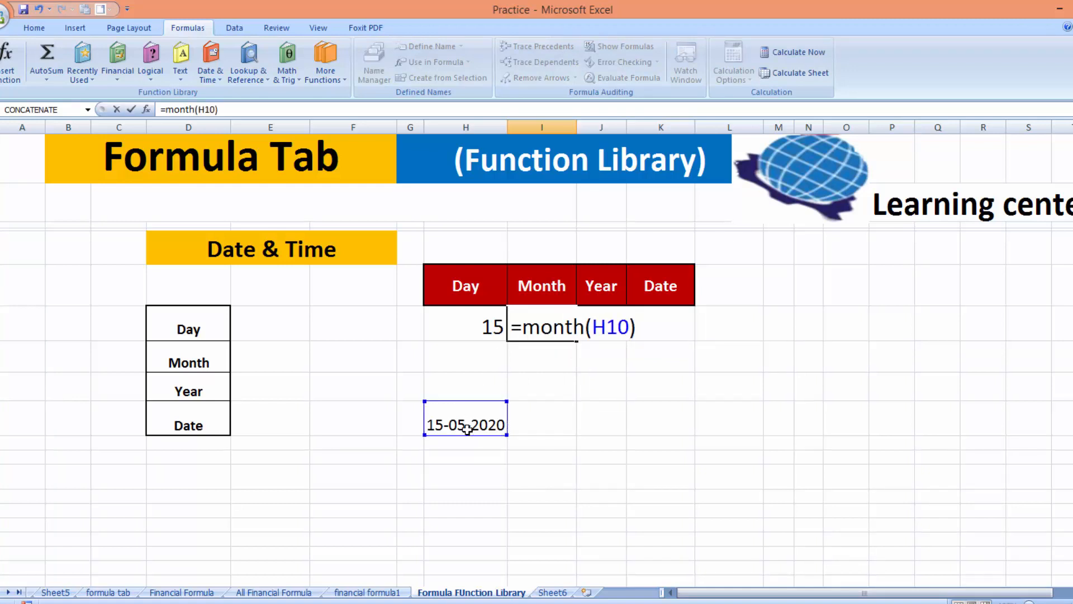
pyautogui.press('Return')
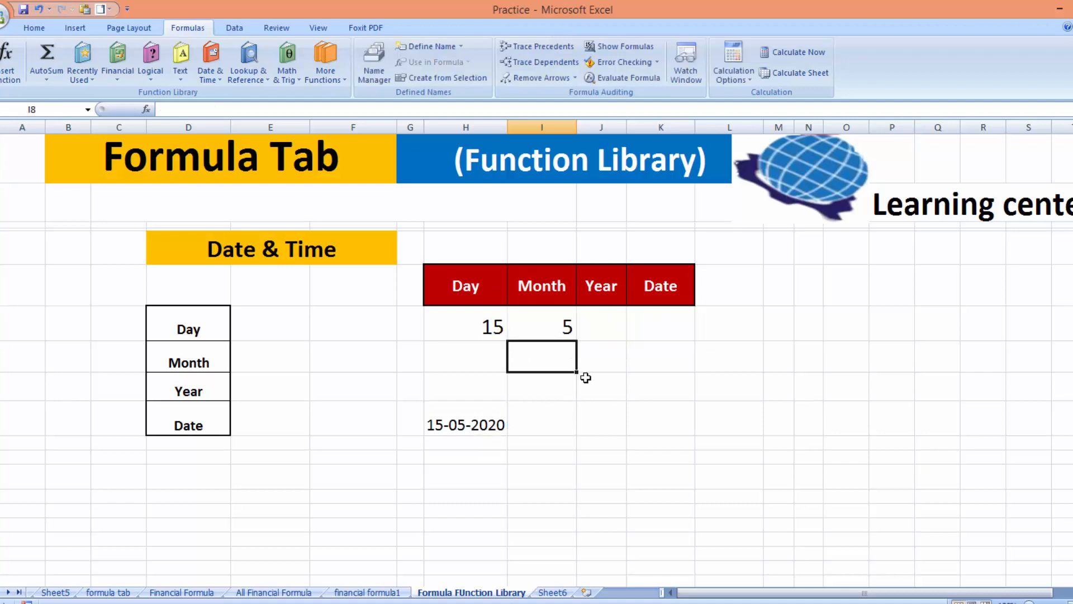
pyautogui.click(608, 323)
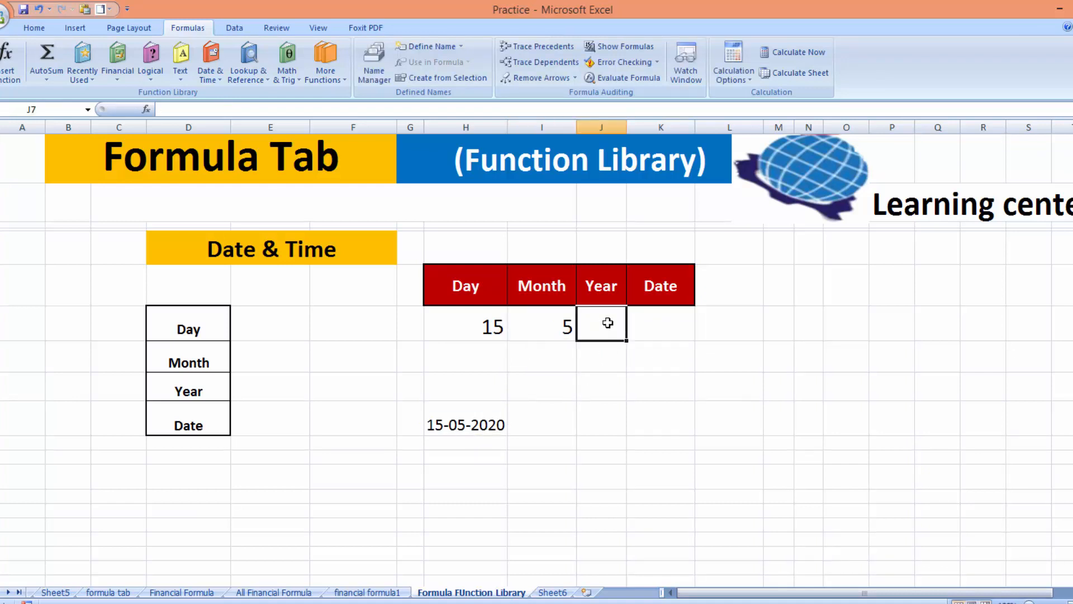
pyautogui.write('=year')
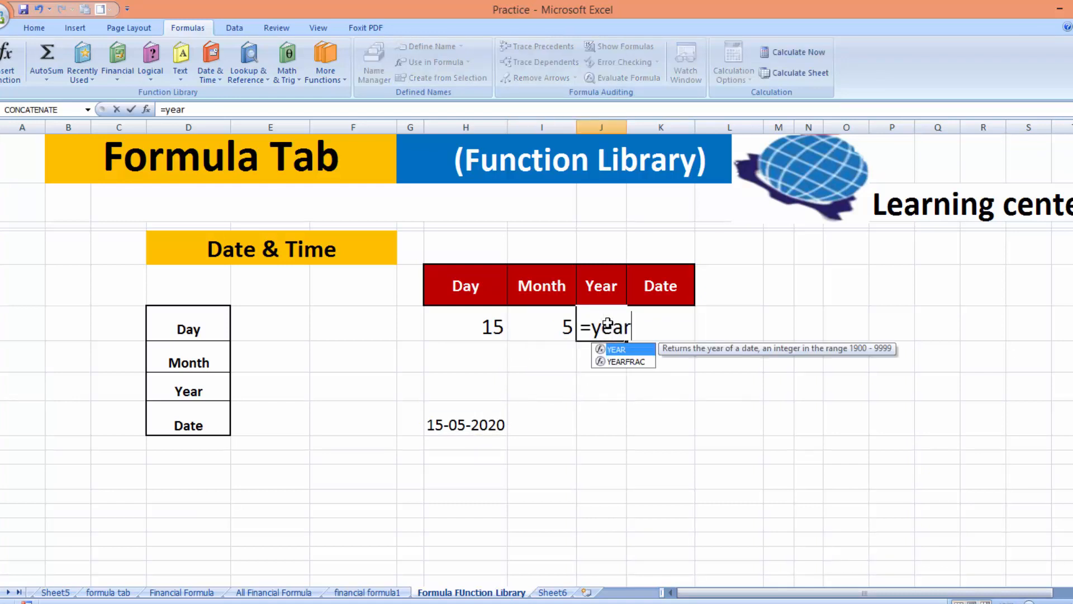
pyautogui.write('(')
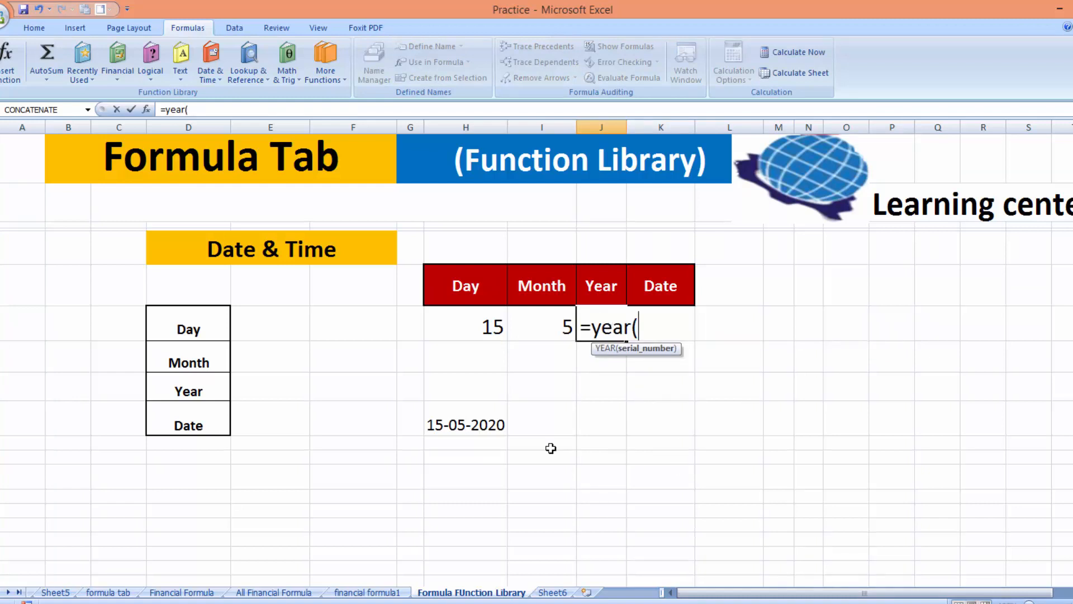
pyautogui.click(460, 425)
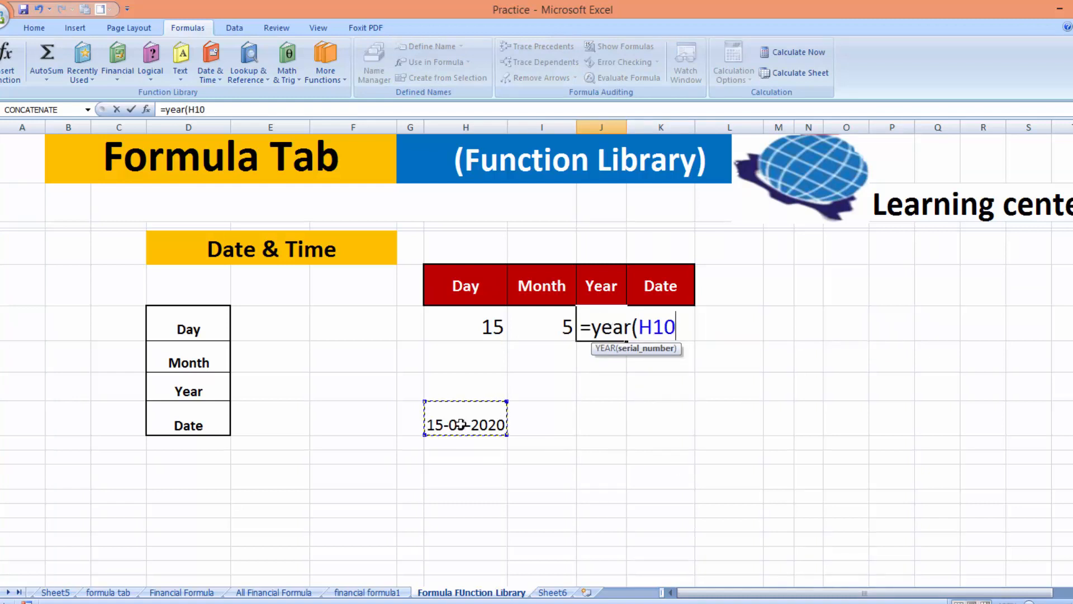
pyautogui.write(')')
pyautogui.press('Return')
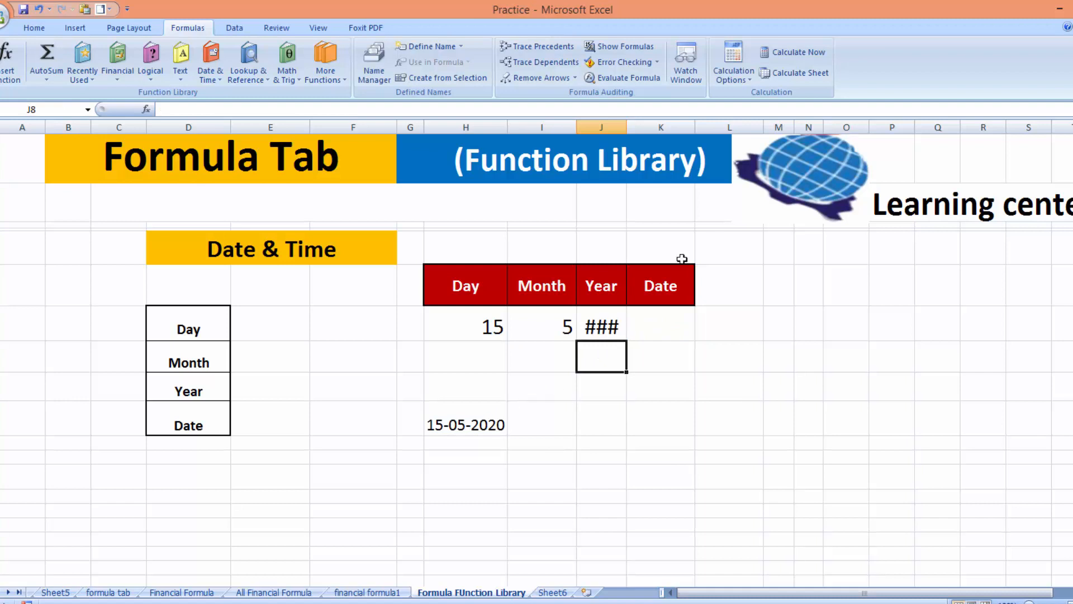
pyautogui.moveTo(626, 128); pyautogui.dragTo(629, 127)
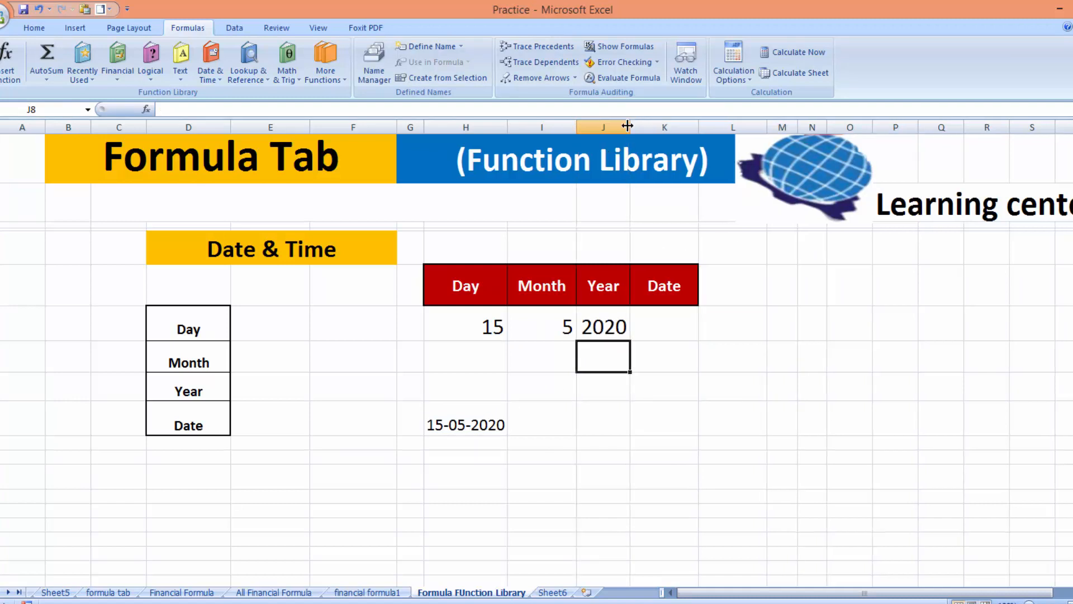
# Enter =DATE(J7,I7,H7) in K7 to rebuild the date from year, month and day
pyautogui.click(665, 324)
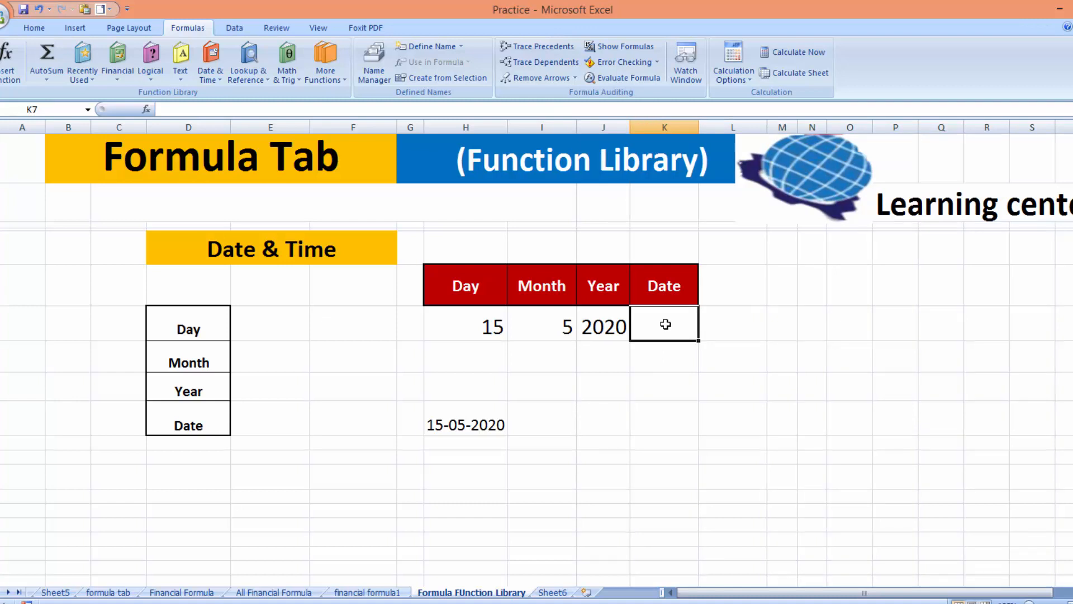
pyautogui.write('date')
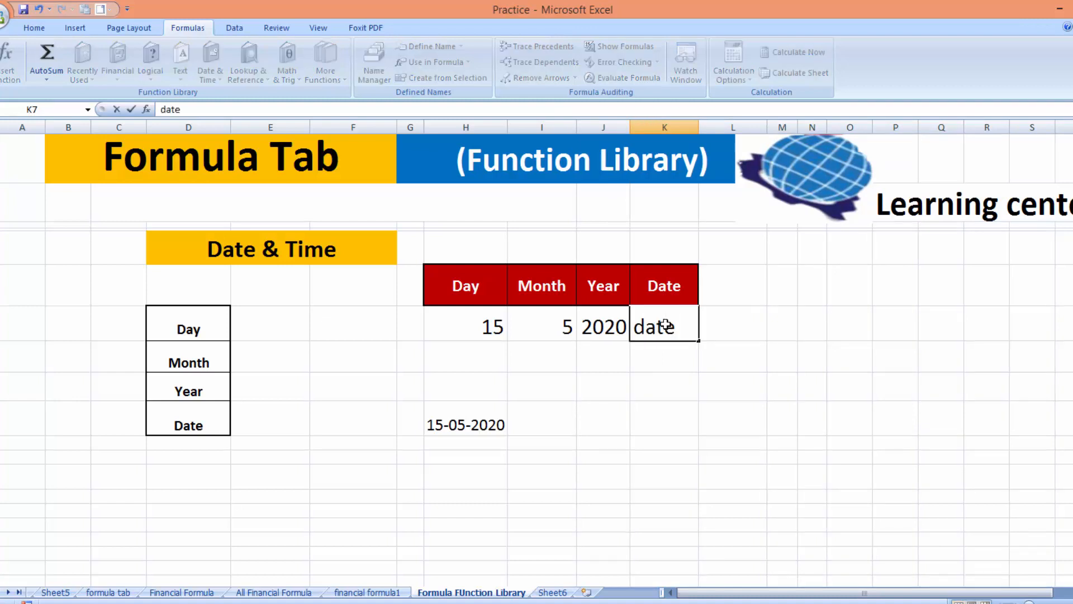
pyautogui.write('(')
pyautogui.press('BackSpace')
pyautogui.press('BackSpace')
pyautogui.press('BackSpace')
pyautogui.press('BackSpace')
pyautogui.press('BackSpace')
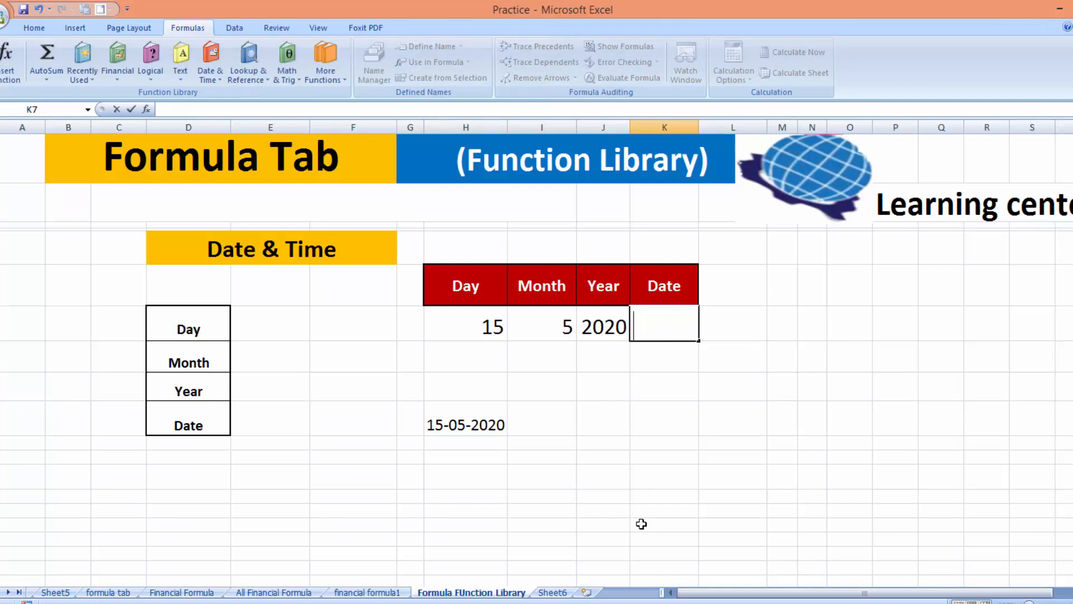
pyautogui.write('=date(')
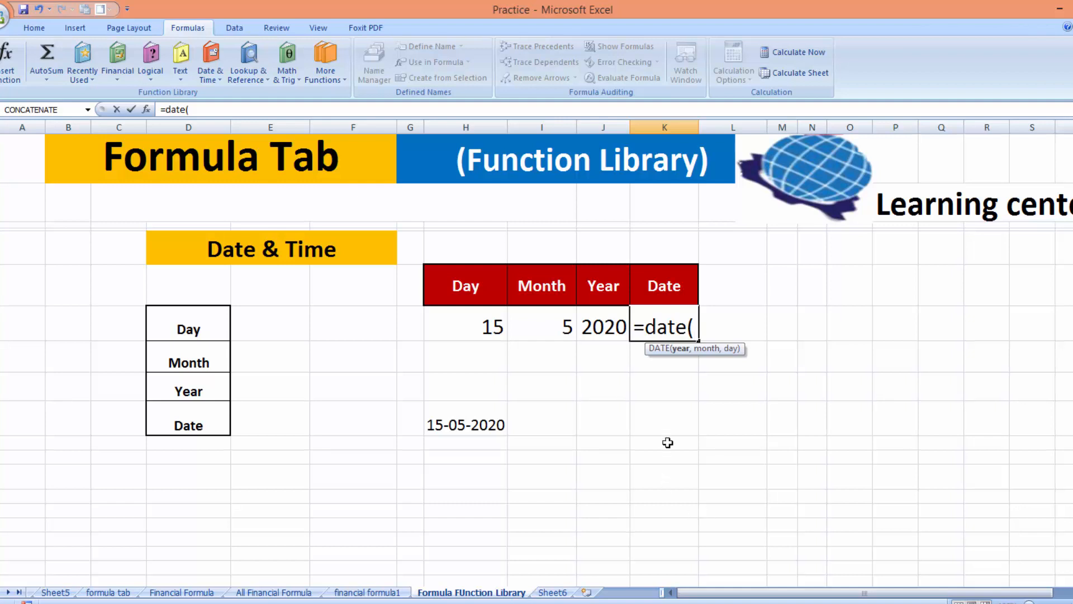
pyautogui.click(612, 324)
pyautogui.write(',')
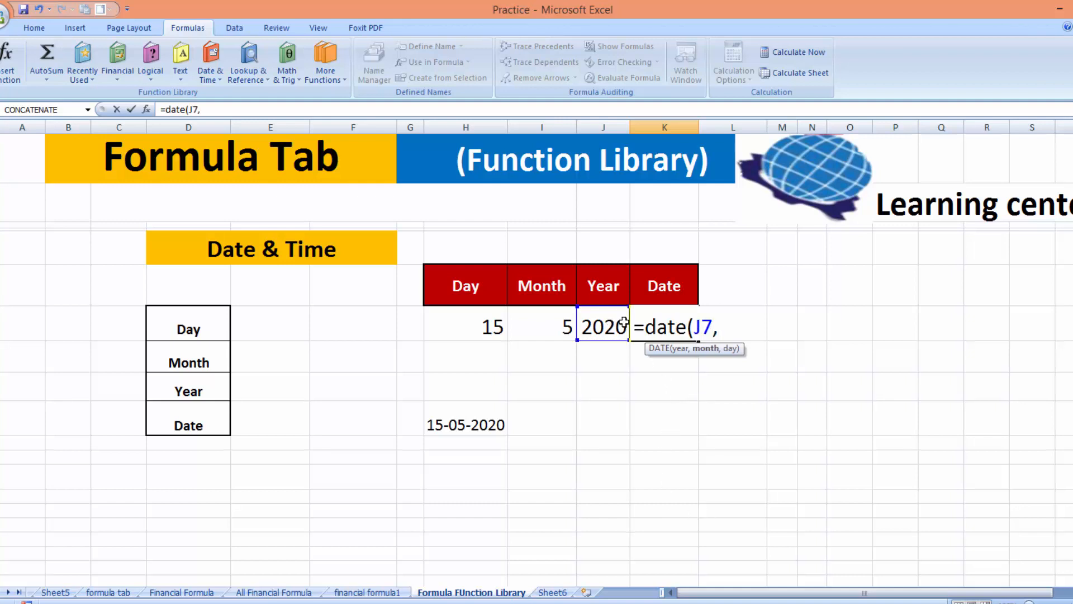
pyautogui.click(543, 320)
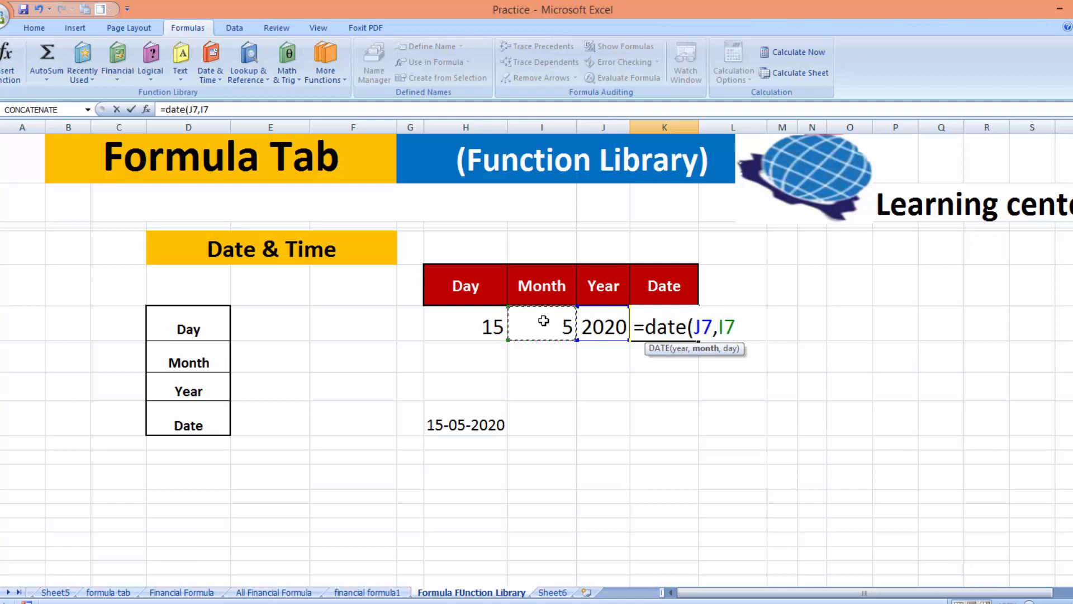
pyautogui.write(',')
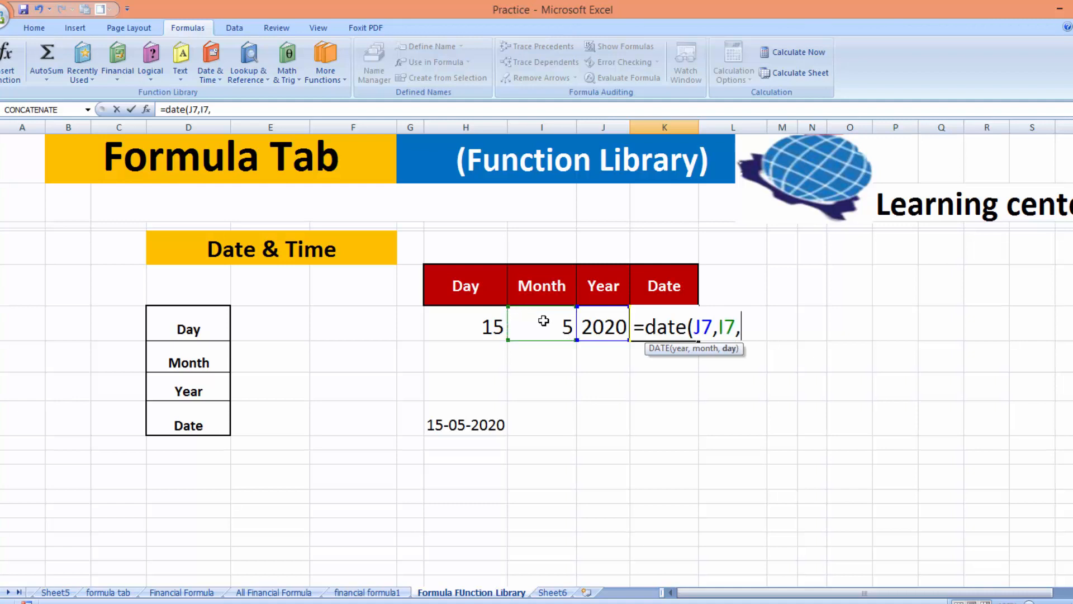
pyautogui.click(479, 320)
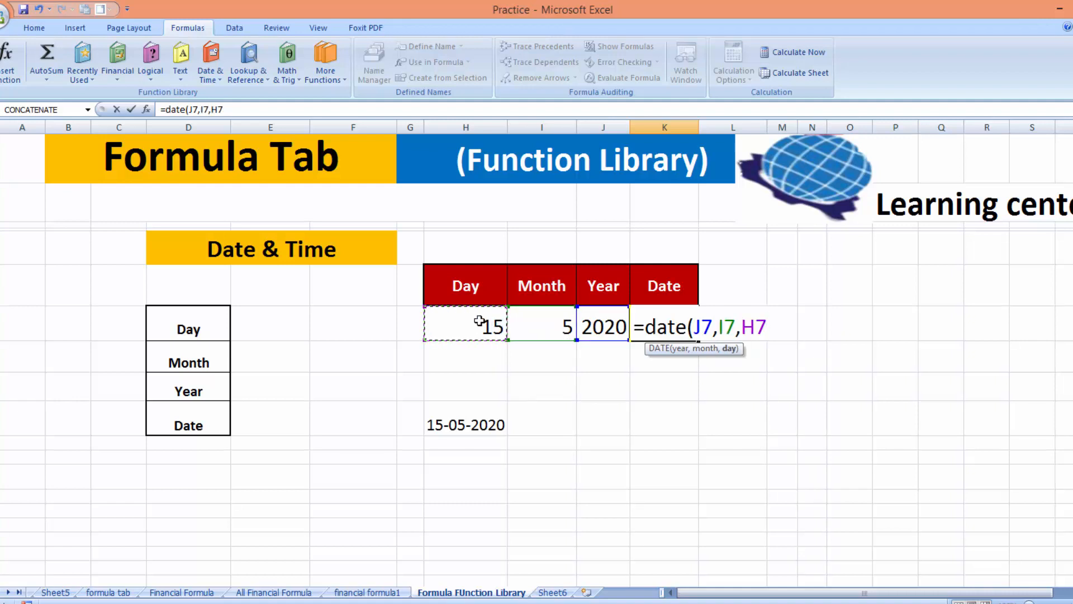
pyautogui.write(')')
pyautogui.press('Return')
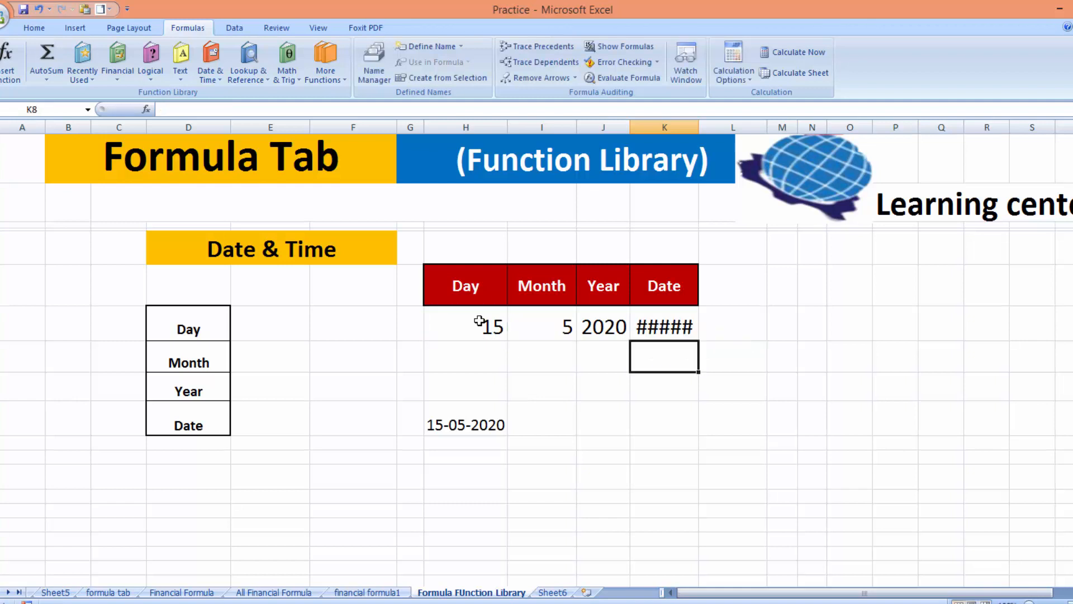
# Autofit column K to show 15-05-2020, then select D7 beside MATCH in Lookup & Reference
pyautogui.doubleClick(698, 126)
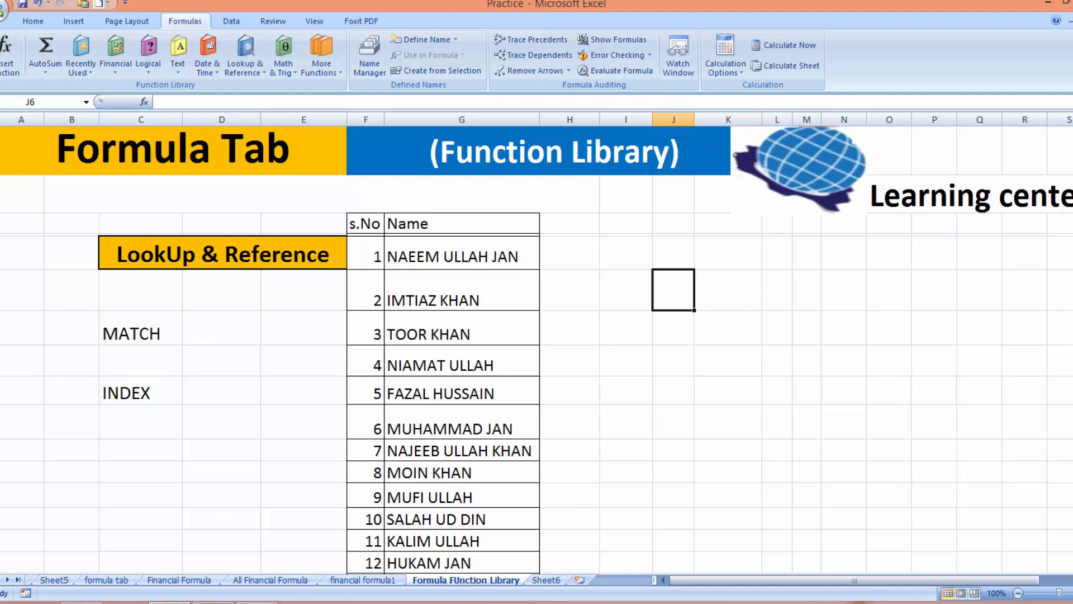
pyautogui.moveTo(1072, 192)
pyautogui.mouseDown()
pyautogui.moveTo(1072, 285)
pyautogui.moveTo(1072, 192)
pyautogui.mouseUp()
pyautogui.click(200, 330)
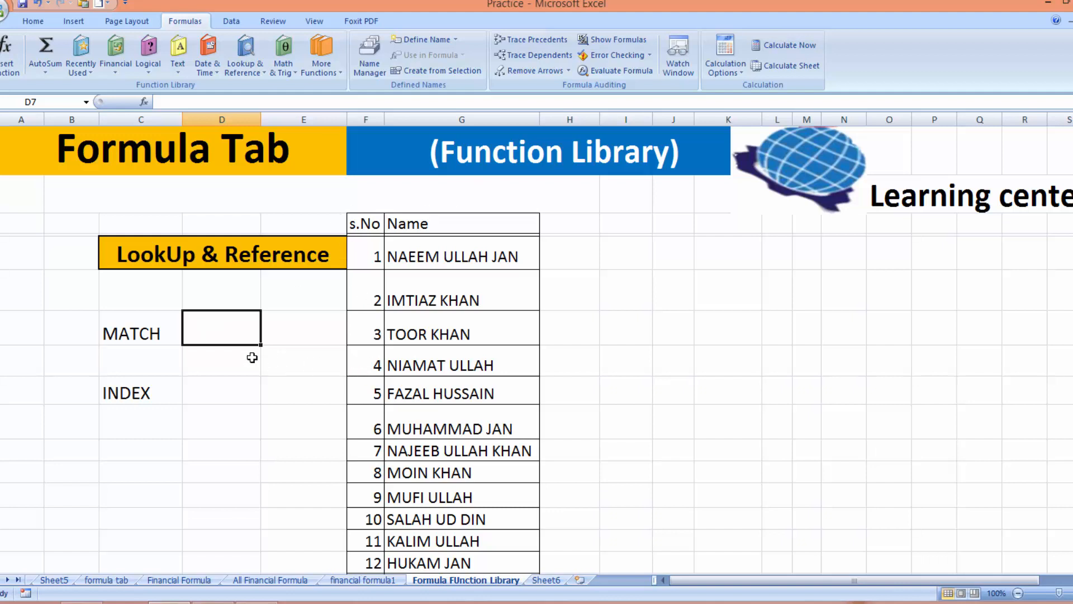
# Enter an exact-match MATCH formula in D7 finding the typed name within G5:G31, returning 11
pyautogui.write('=ma')
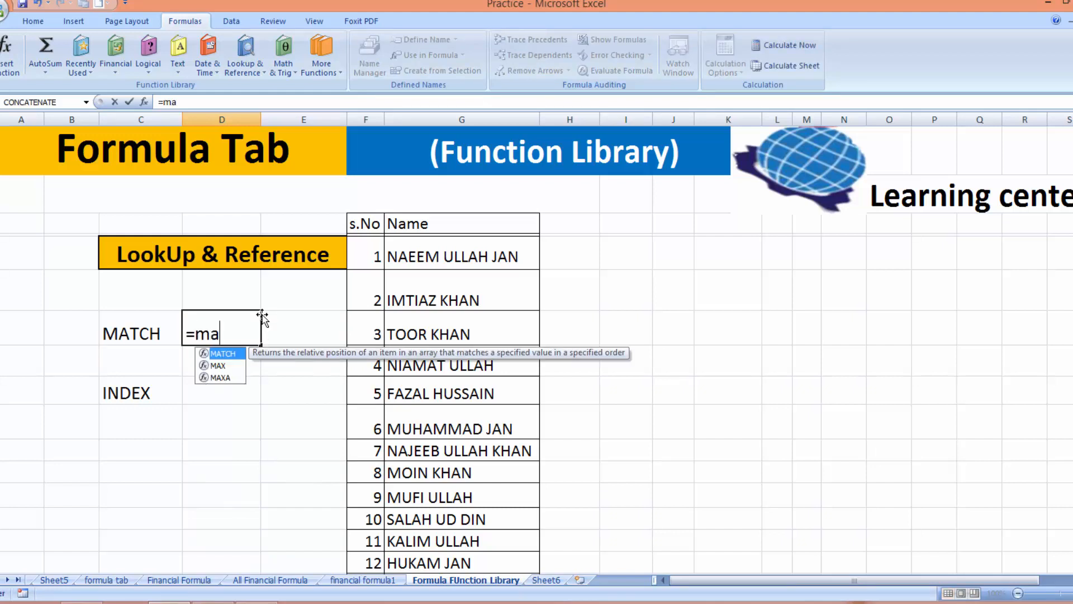
pyautogui.write('tch')
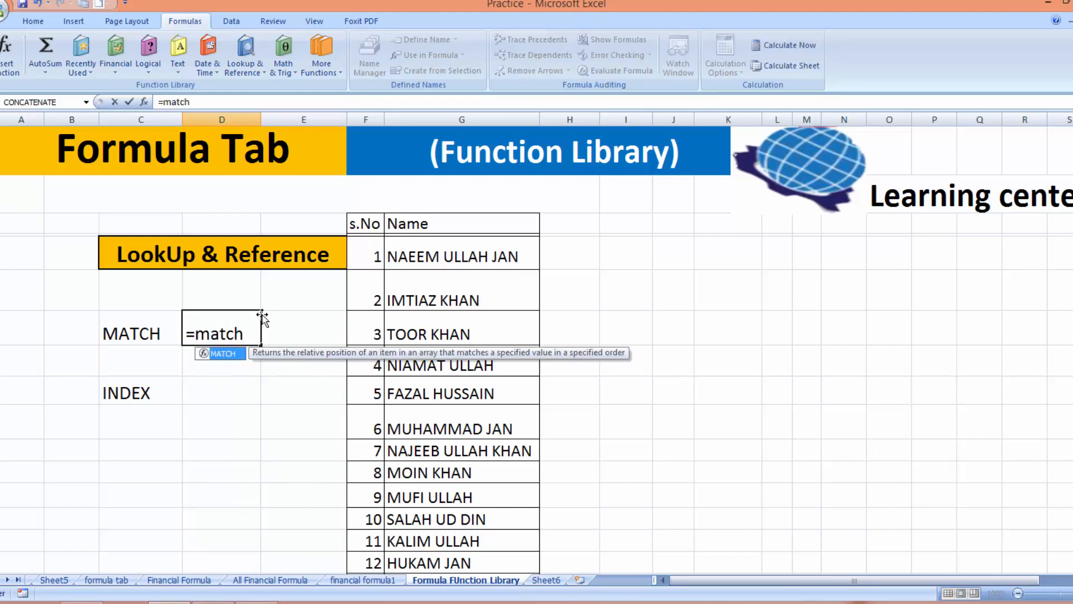
pyautogui.write('(')
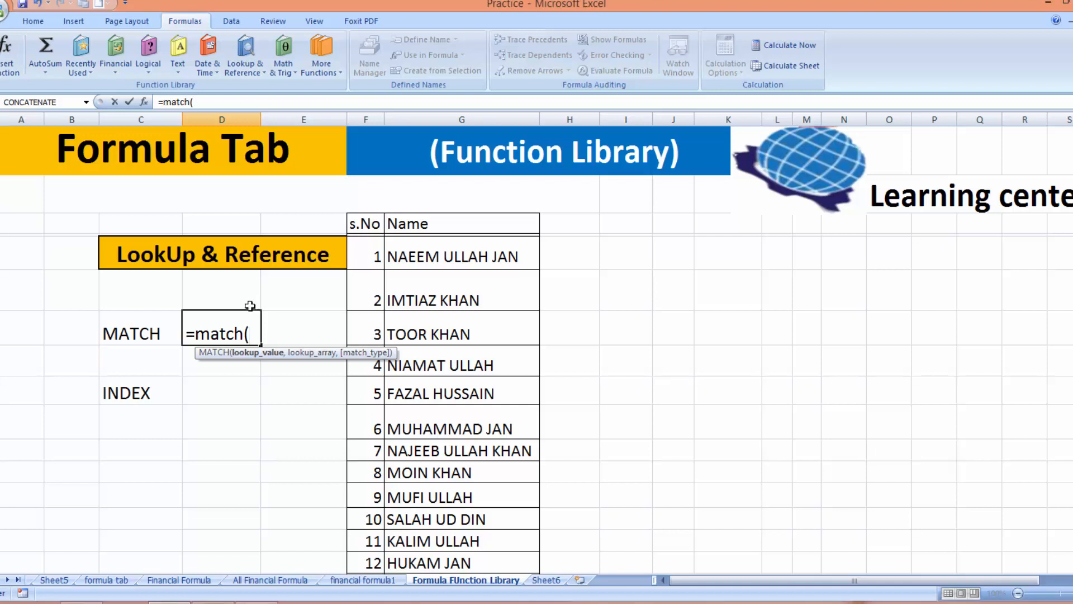
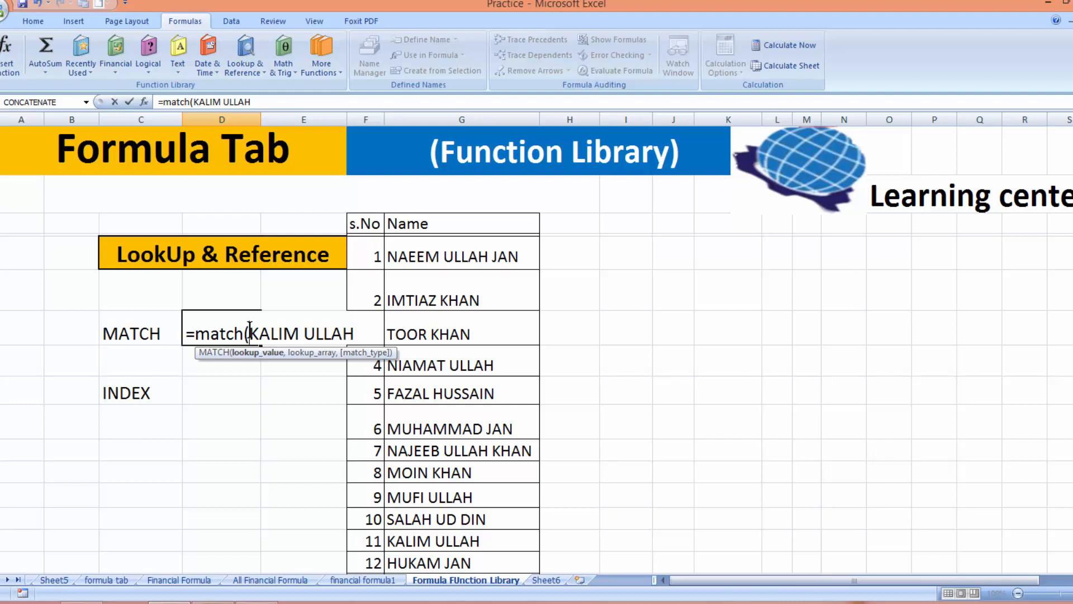
pyautogui.click(250, 330)
pyautogui.write('"')
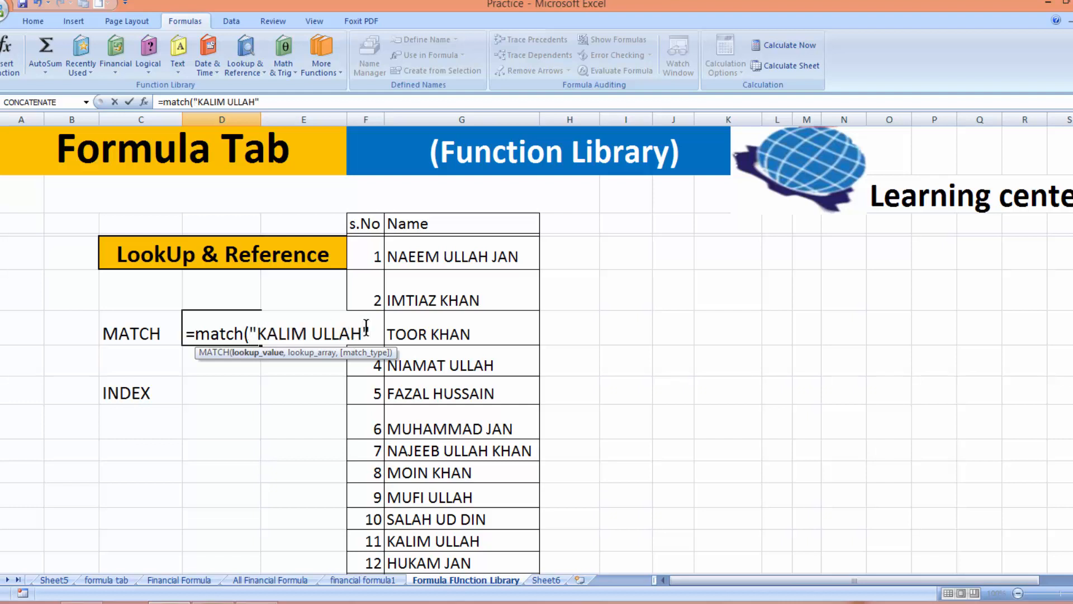
pyautogui.write(',')
pyautogui.click(432, 256)
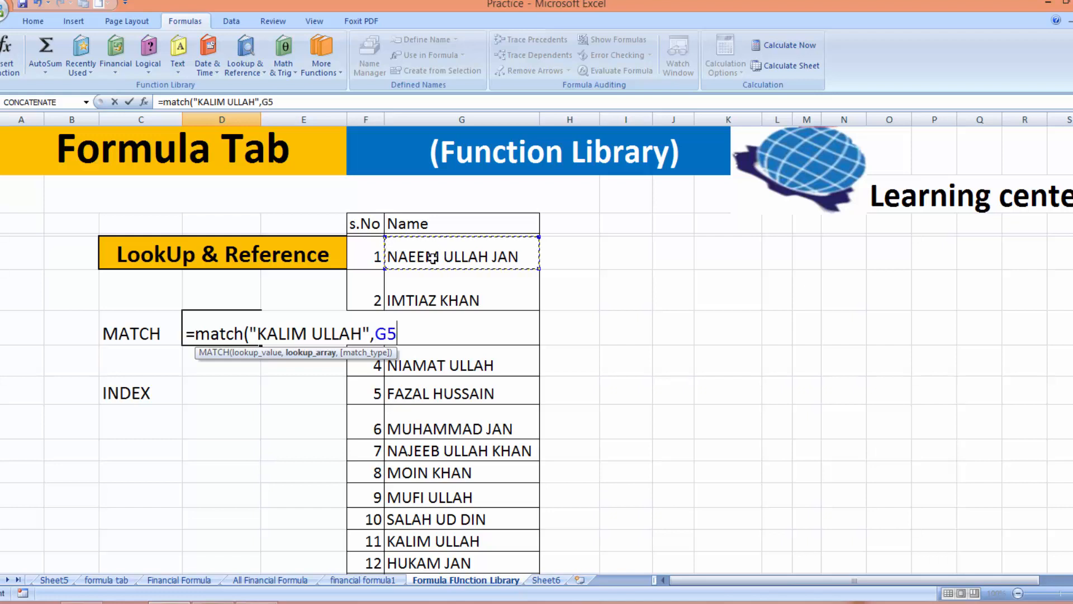
pyautogui.moveTo(432, 256); pyautogui.dragTo(433, 556)
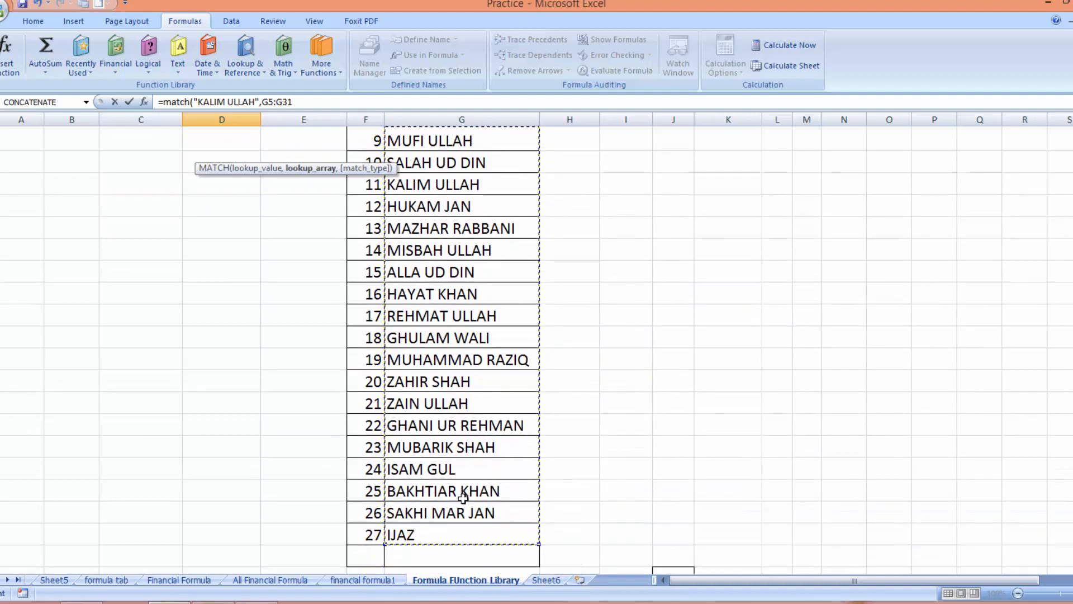
pyautogui.scroll(4, 536, 350)
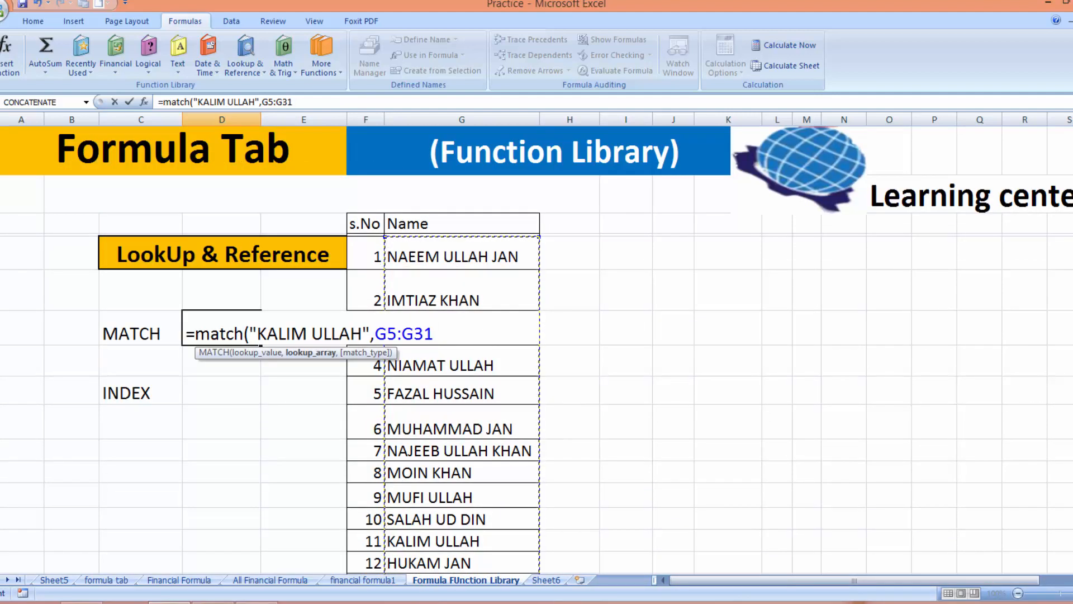
pyautogui.write(',')
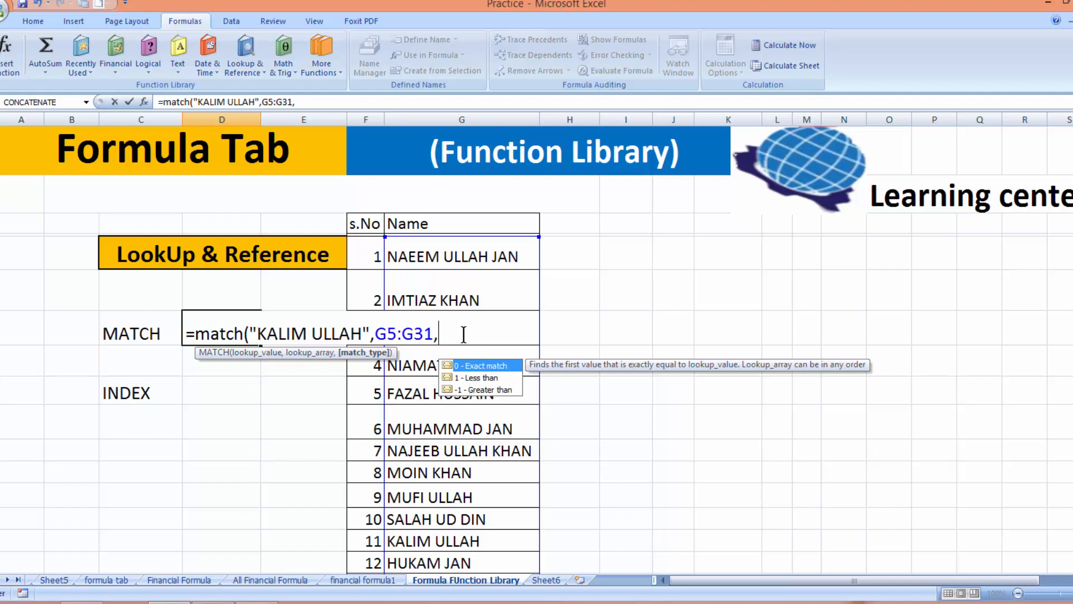
pyautogui.write('0)')
pyautogui.press('Return')
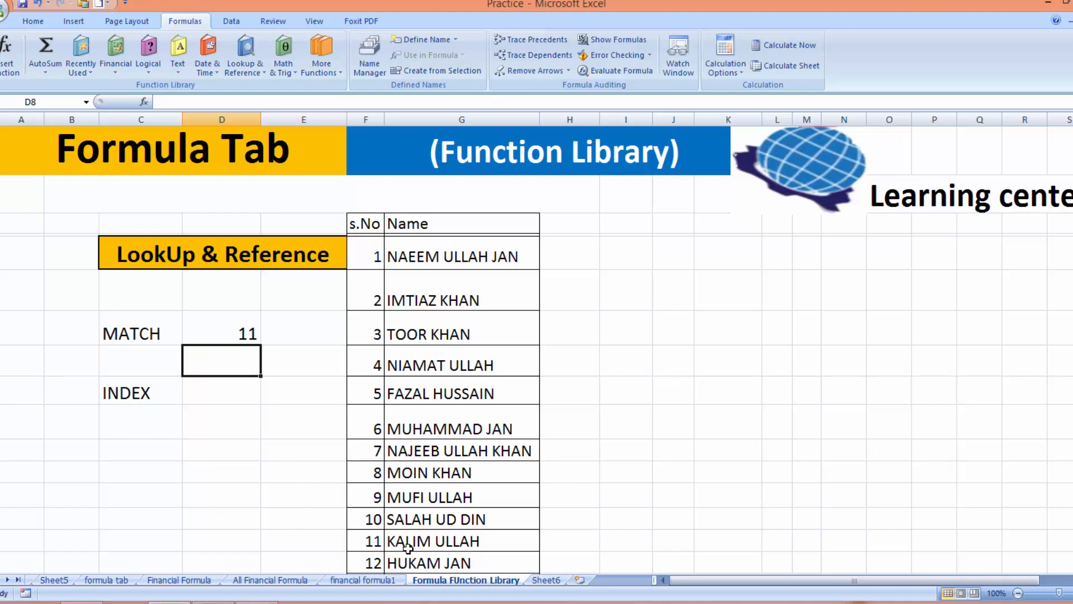
# Give the matched name's cell G15 a light grey fill colour
pyautogui.click(426, 552)
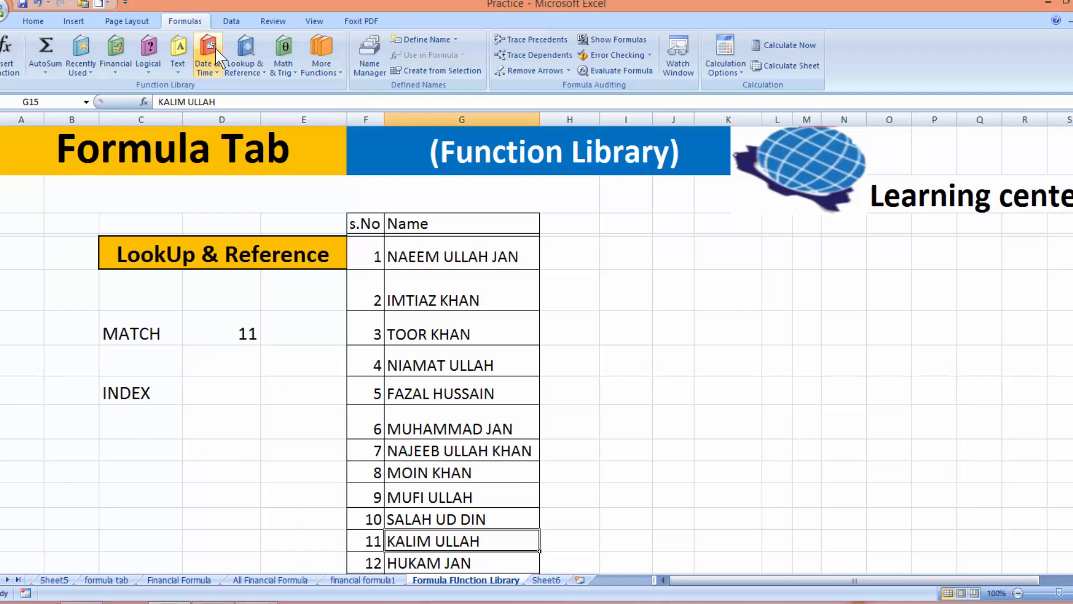
pyautogui.click(33, 21)
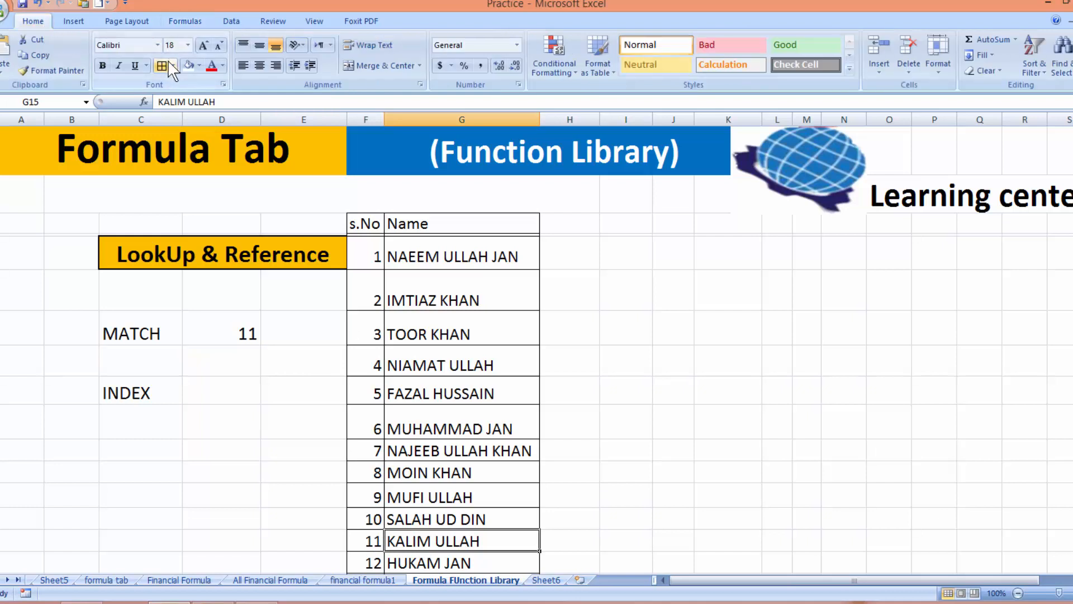
pyautogui.click(199, 65)
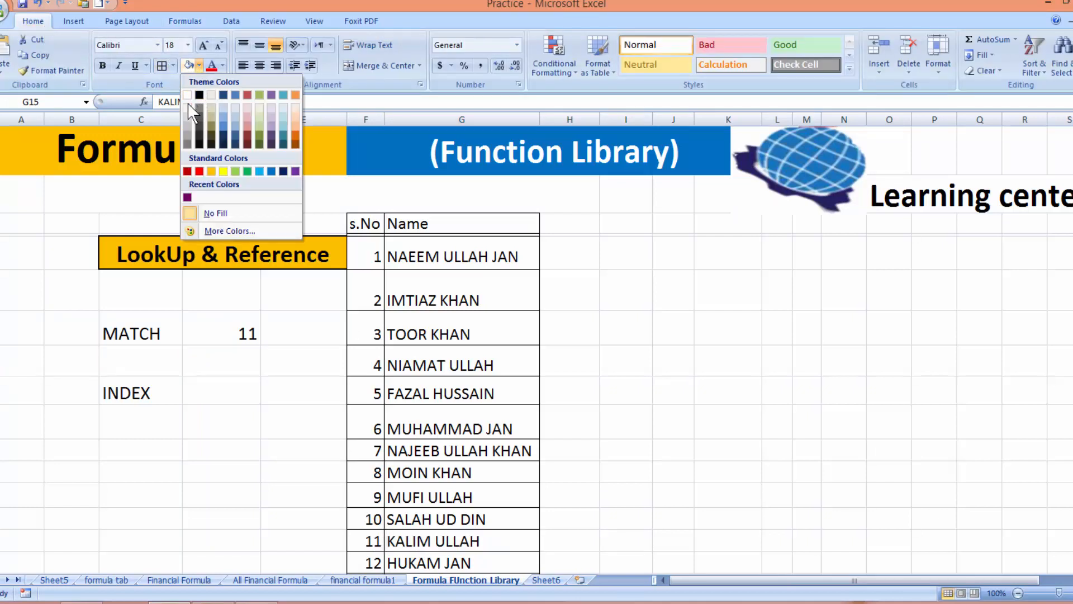
pyautogui.click(187, 118)
pyautogui.click(707, 471)
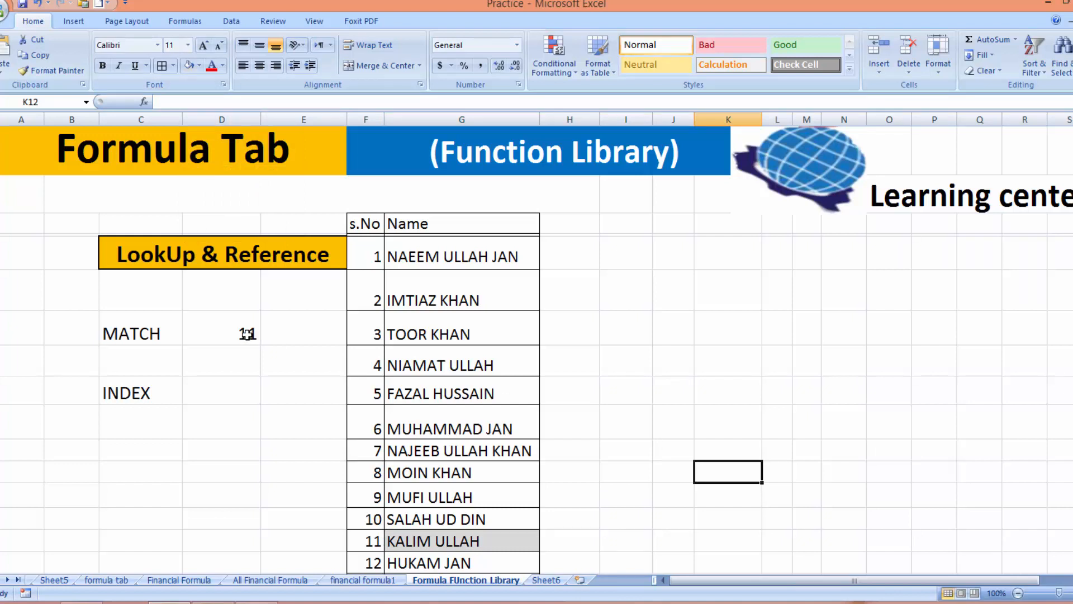
pyautogui.click(777, 450)
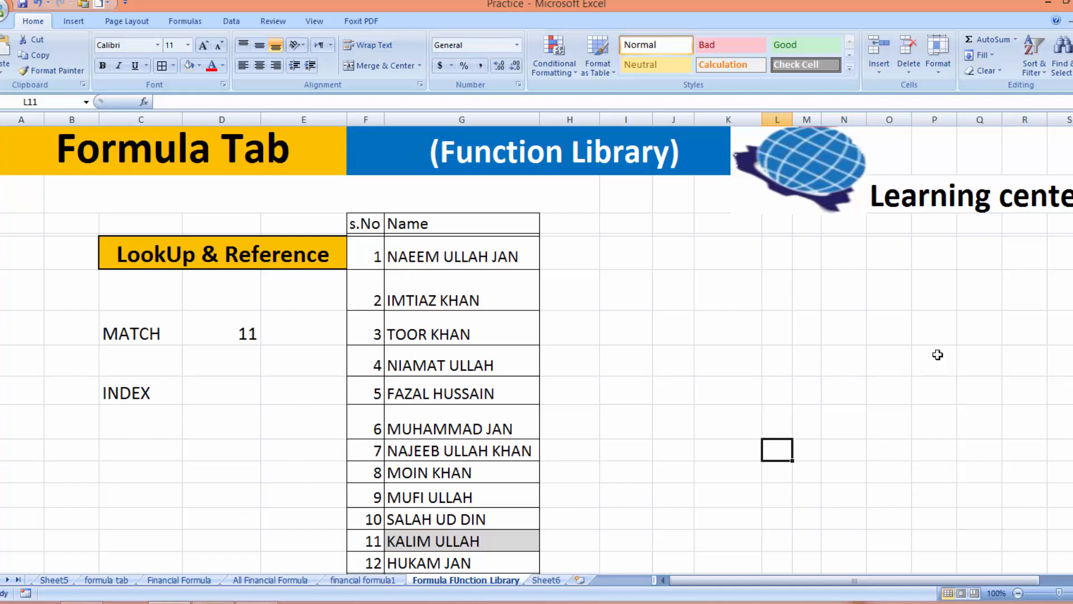
pyautogui.scroll(-3, 1056, 212)
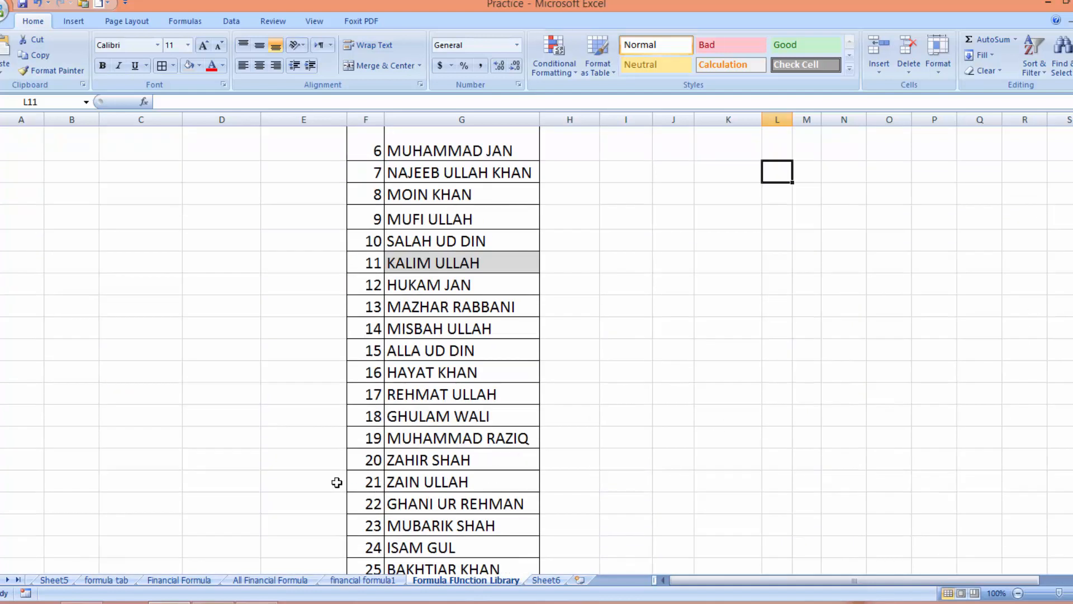
pyautogui.scroll(3, 1056, 271)
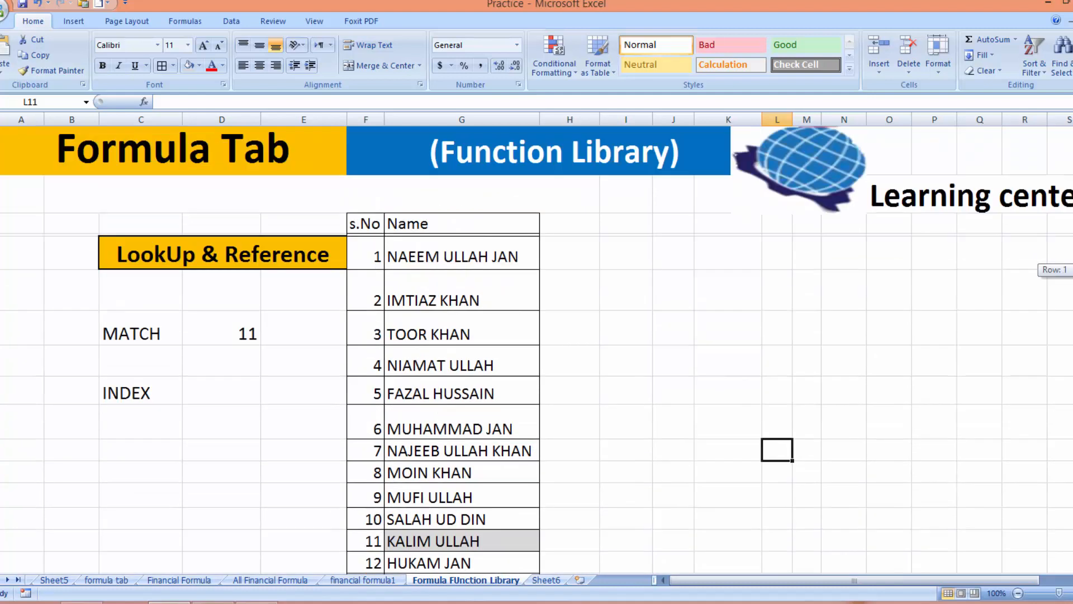
# Enter =INDEX($F$5:$G$31,15,2) in D9 to return the name at row 15, column 2
pyautogui.click(223, 393)
pyautogui.write('=')
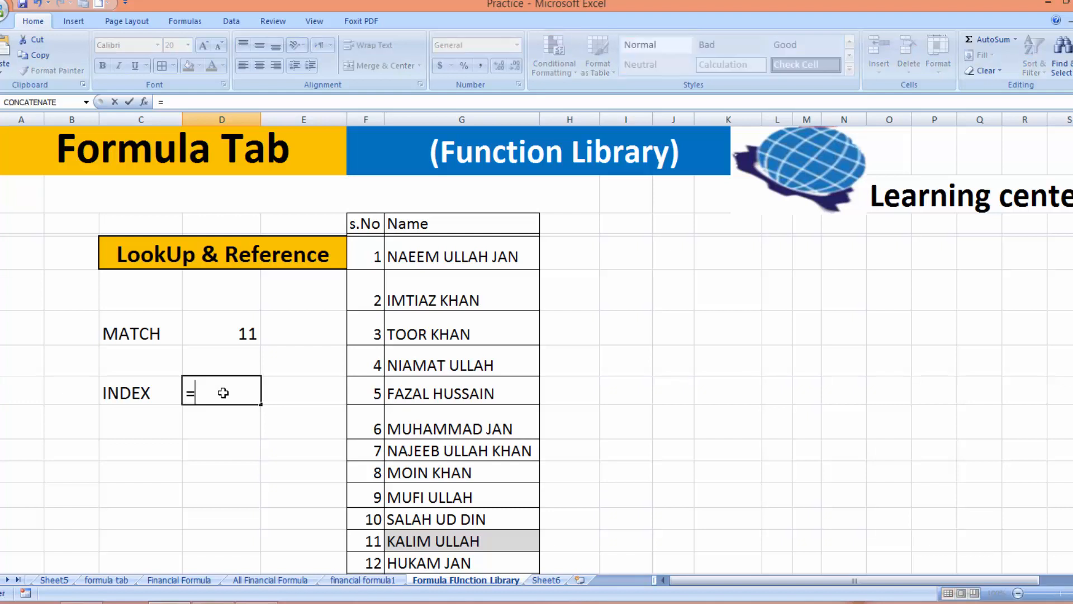
pyautogui.write('INDEX')
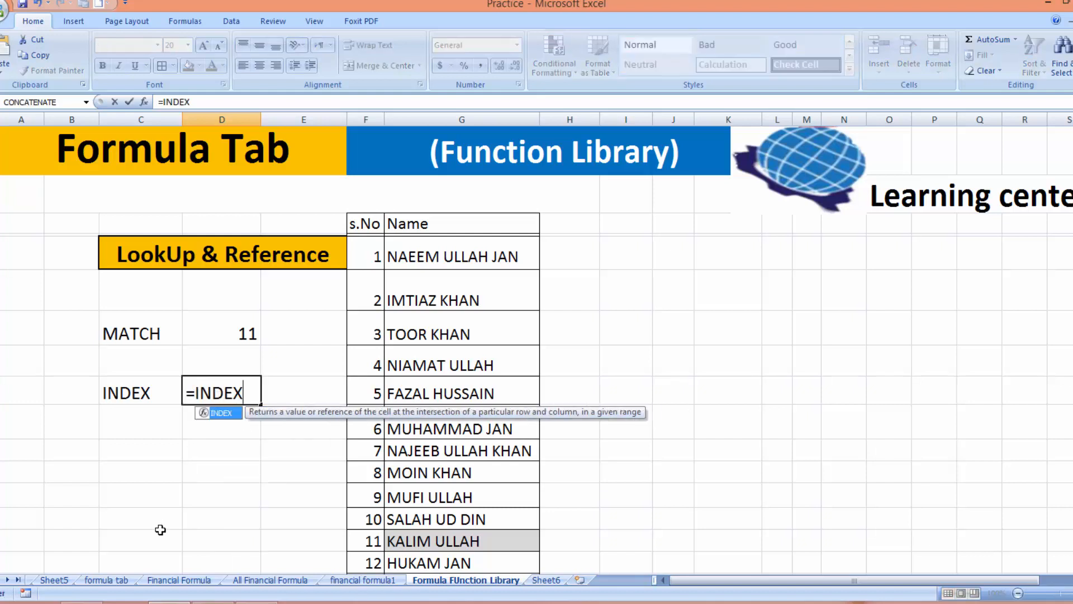
pyautogui.write('(')
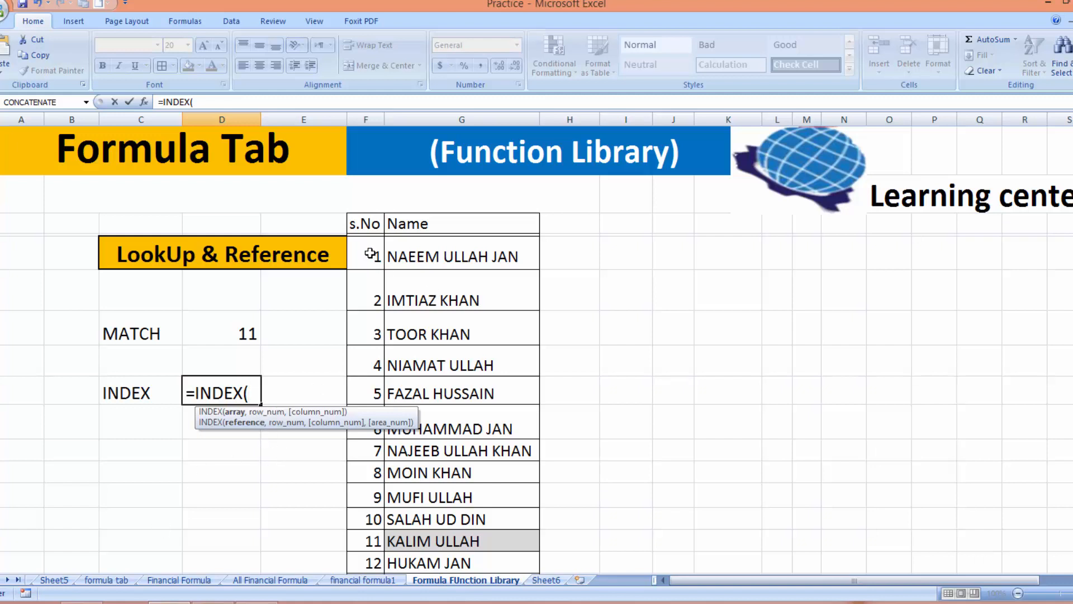
pyautogui.moveTo(370, 254); pyautogui.dragTo(476, 536)
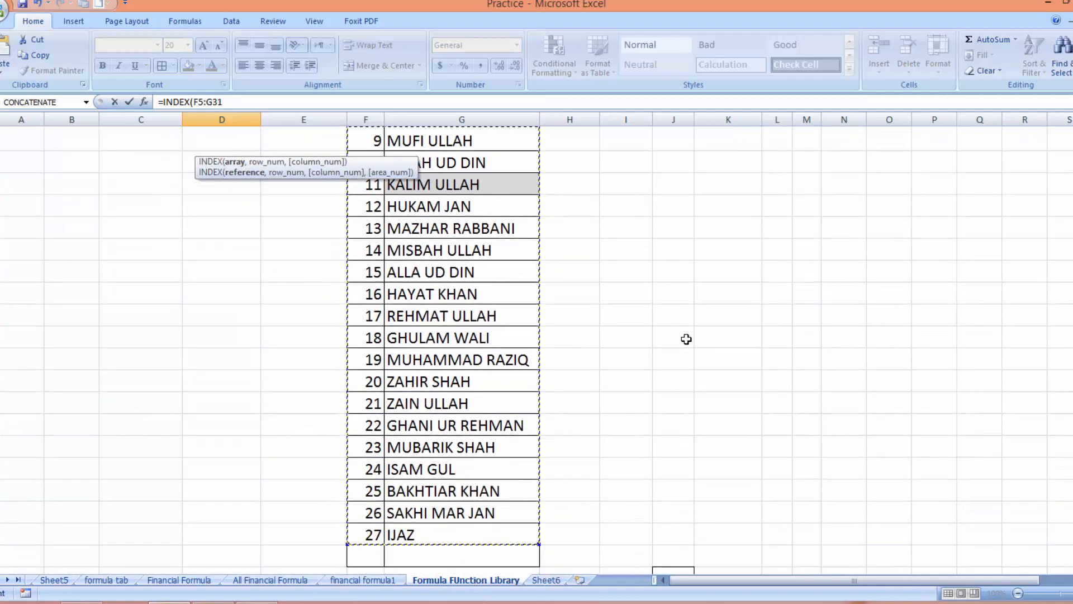
pyautogui.moveTo(1072, 188); pyautogui.dragTo(1072, 160)
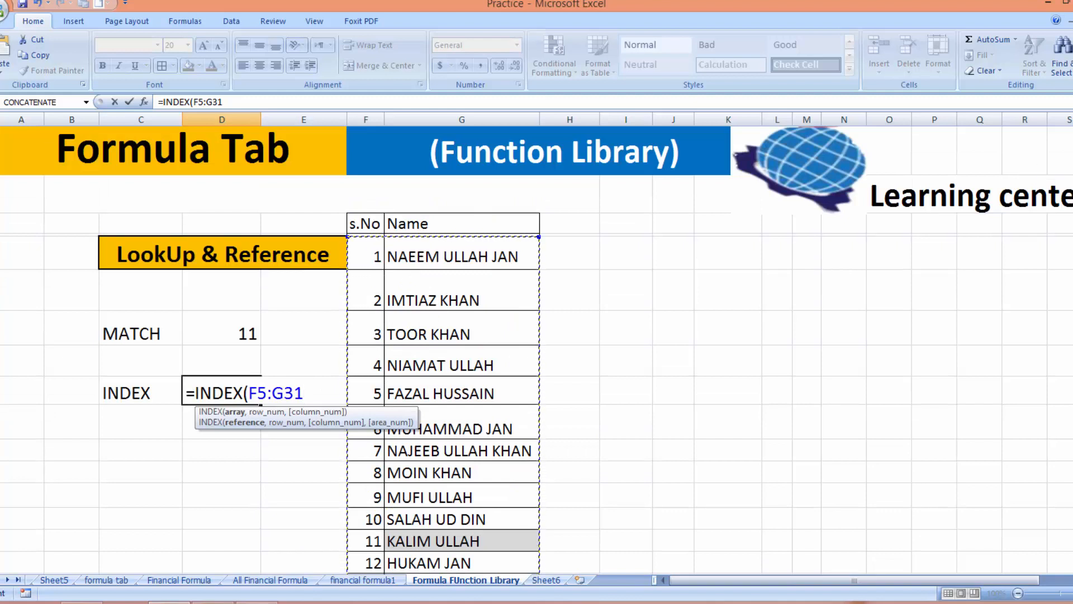
pyautogui.press('F4')
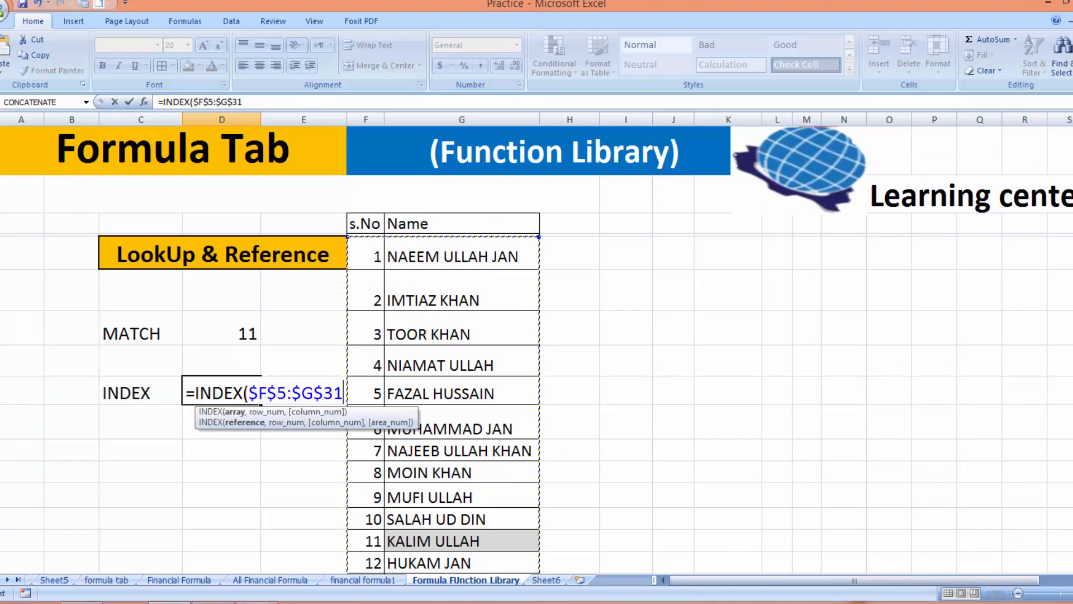
pyautogui.write(',')
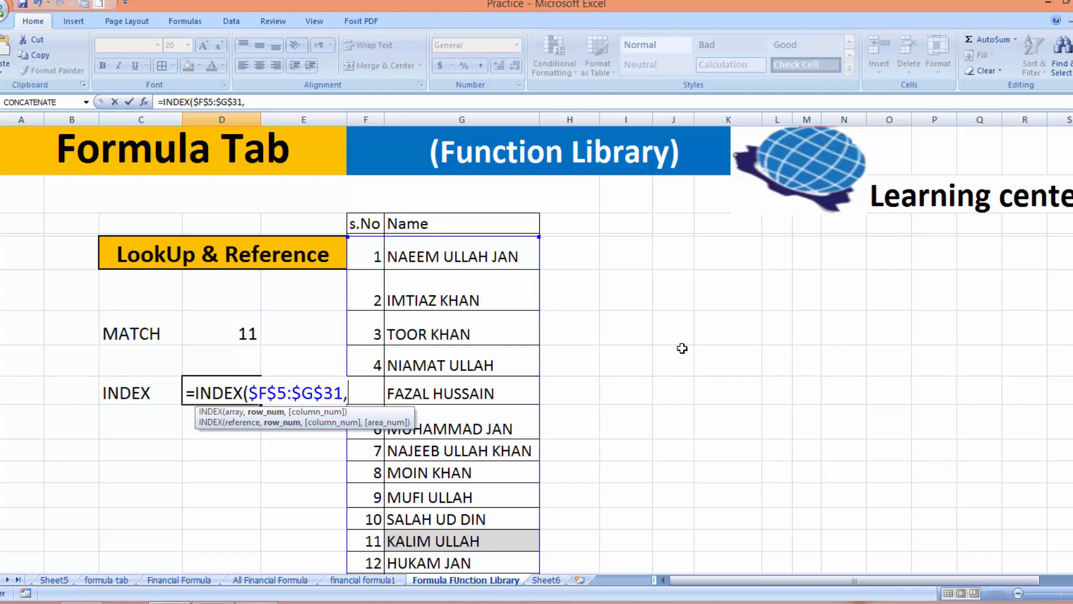
pyautogui.write('15,')
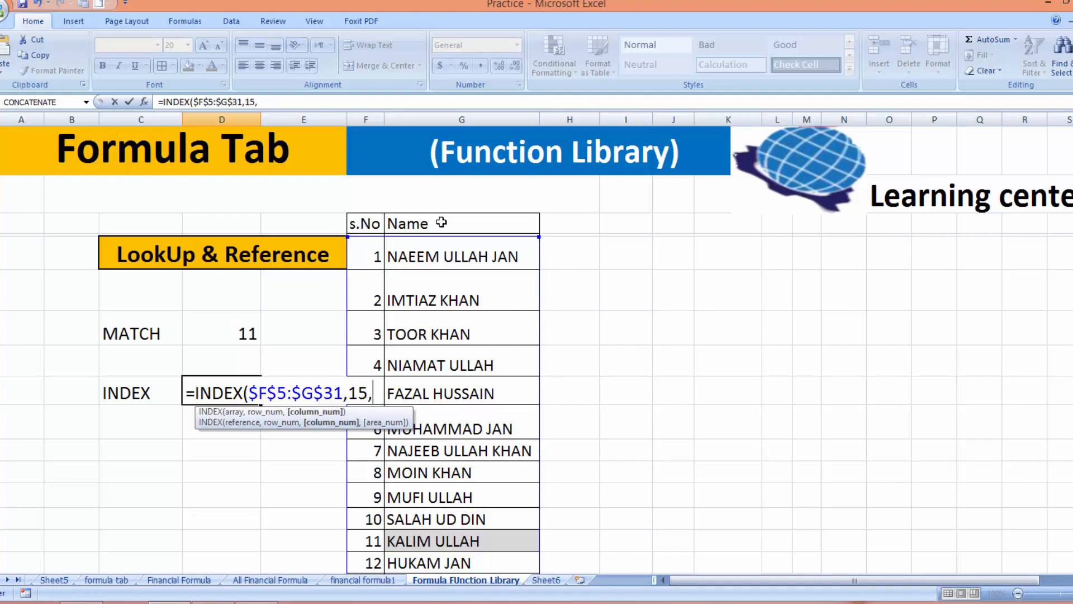
pyautogui.write('2)')
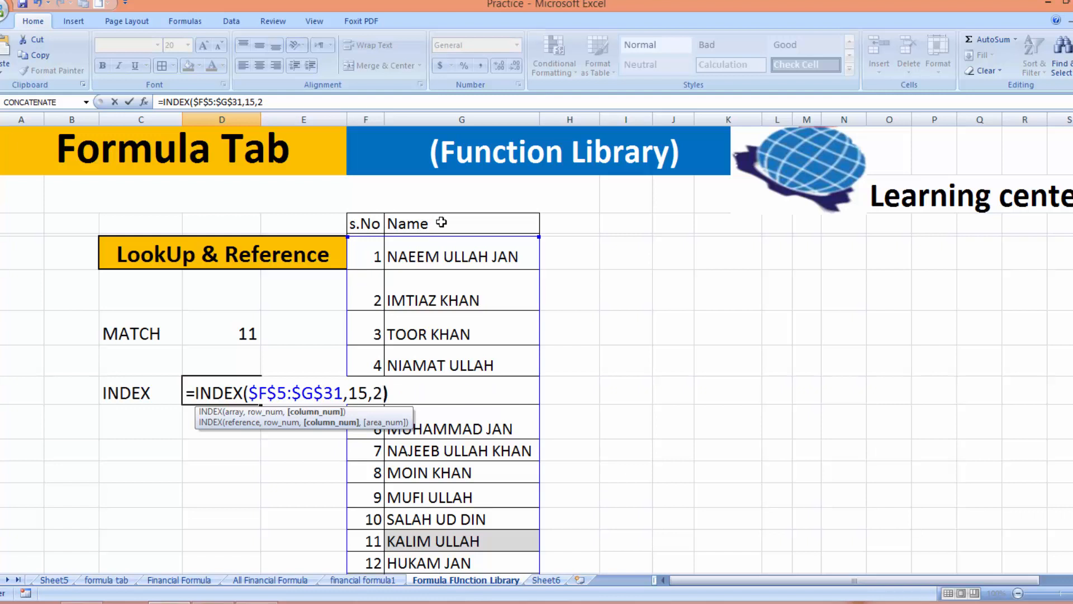
pyautogui.press('Return')
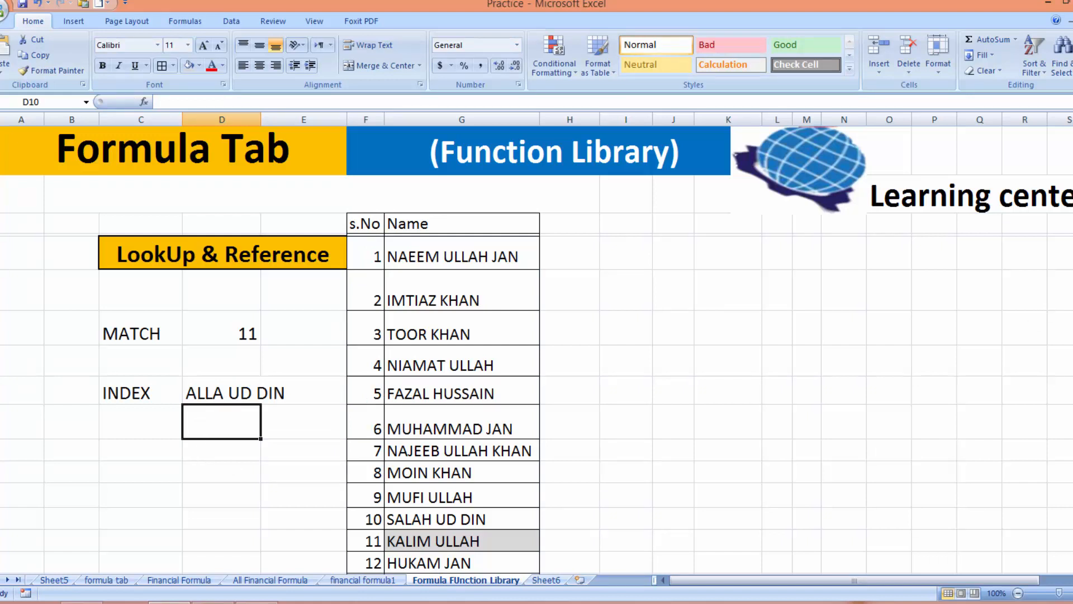
# Scroll down to the Math & Trig section with ABS, ODD, RAND and the VALUE/EVEN/ODD table
pyautogui.moveTo(1072, 234); pyautogui.dragTo(1072, 262)
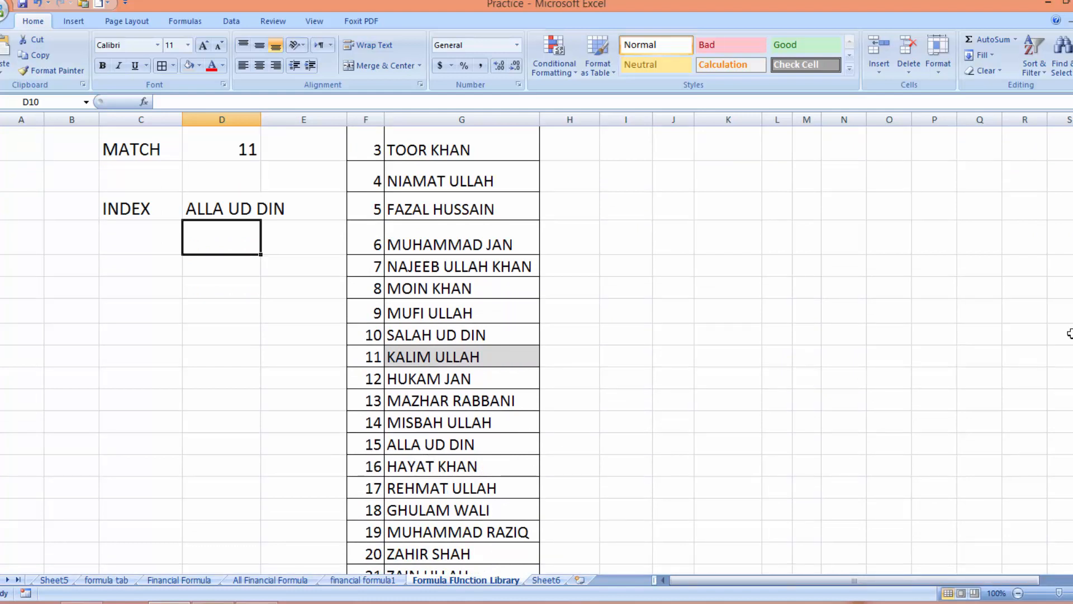
pyautogui.moveTo(1072, 288); pyautogui.dragTo(1072, 256)
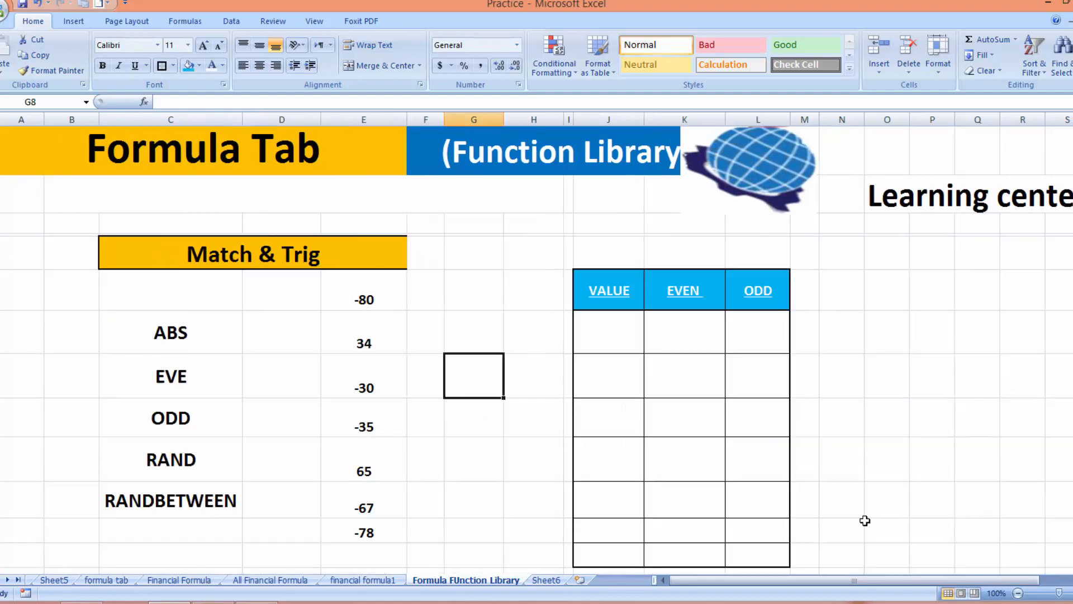
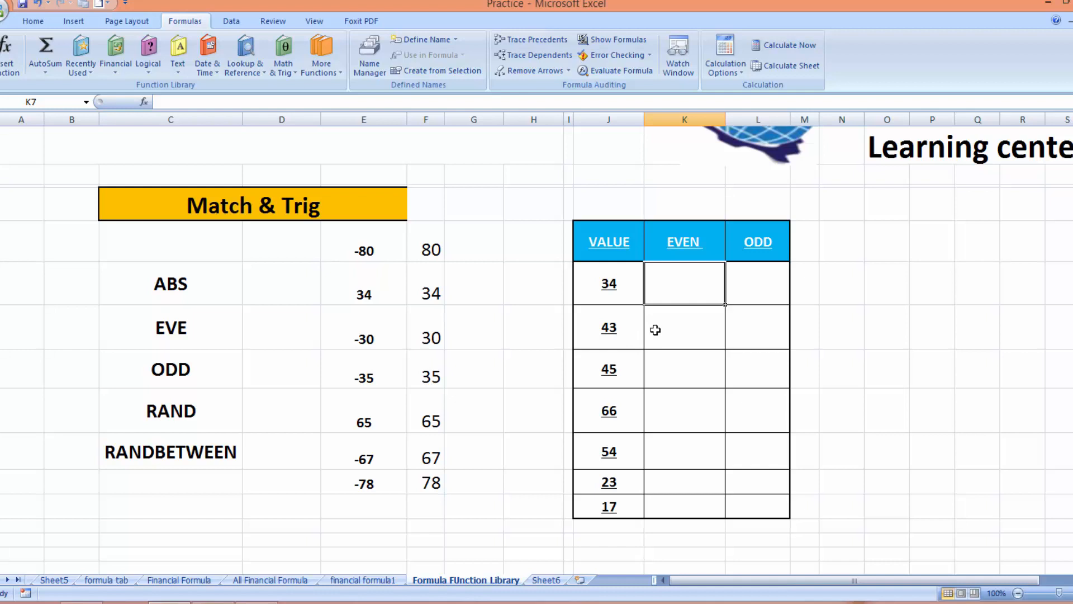
# Enter =EVEN(J7) in K7 and fill it down to K13, giving 34, 44, 46, 66, 54, 24, 18
pyautogui.write('=')
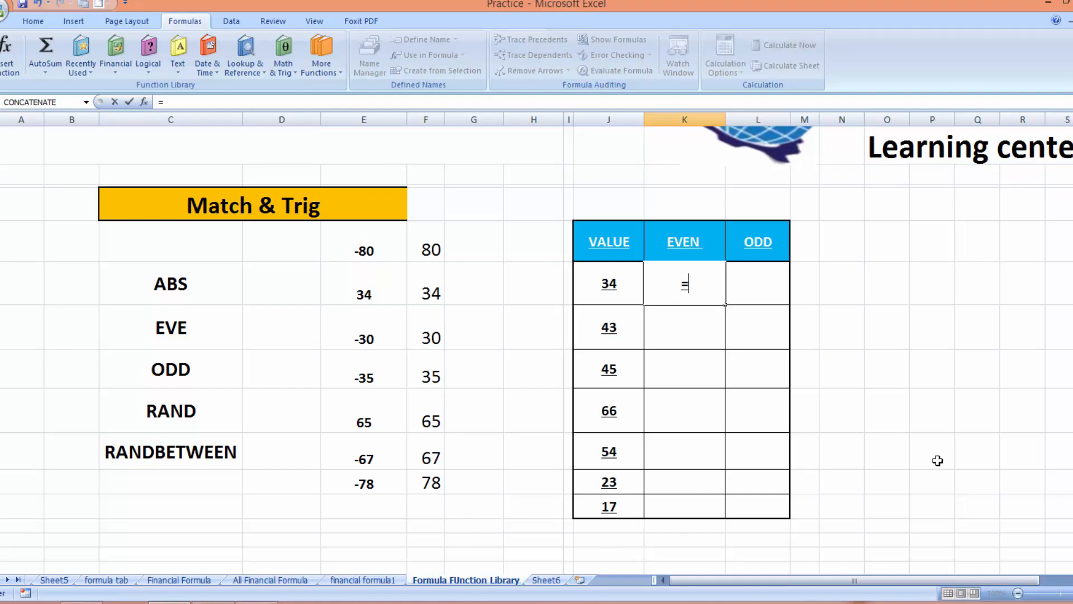
pyautogui.write('EVEN')
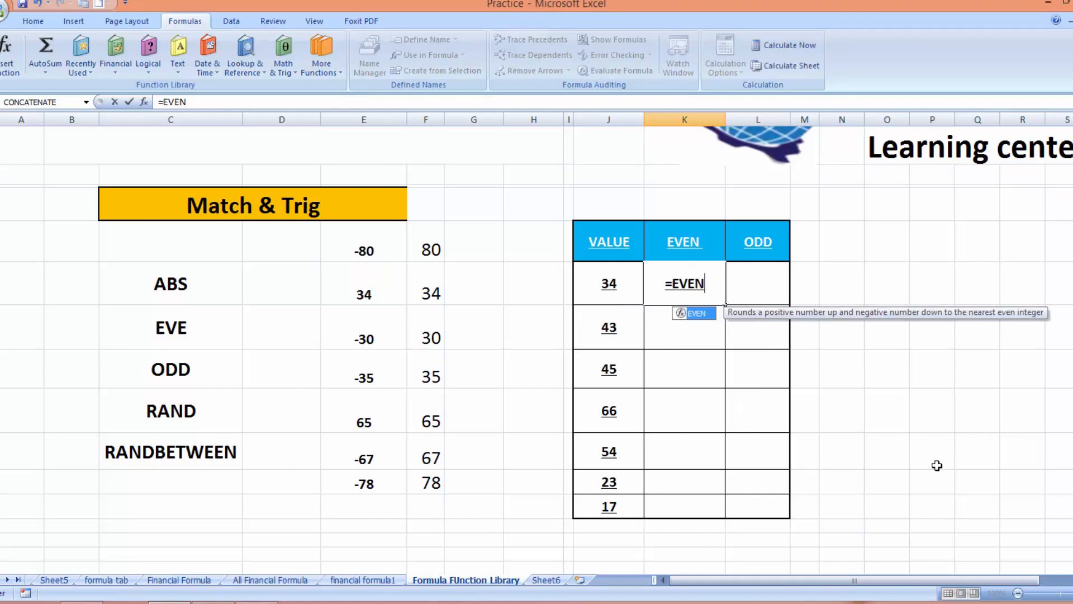
pyautogui.write('(')
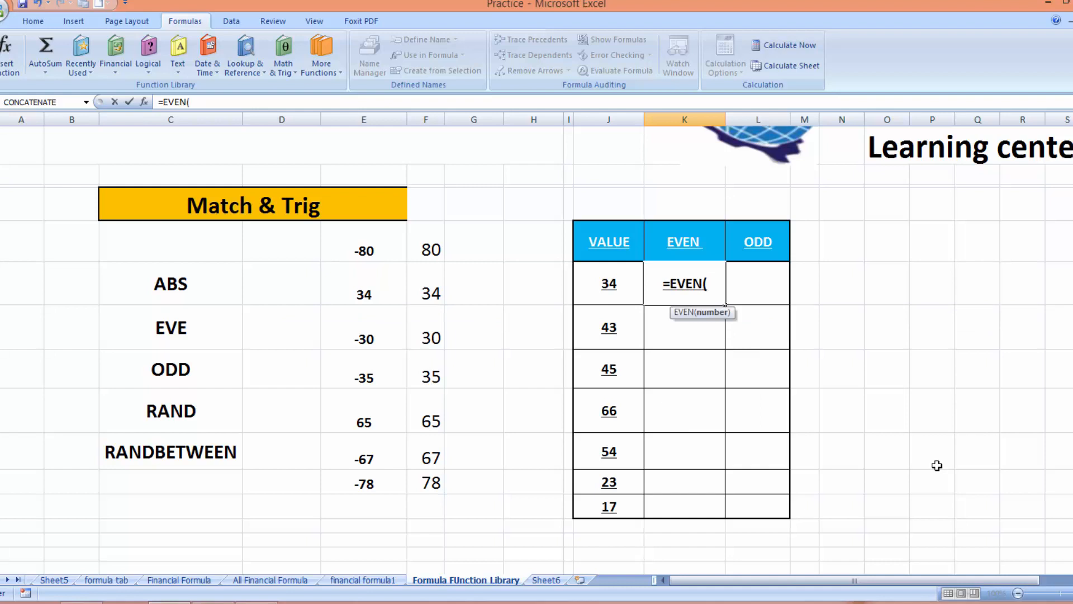
pyautogui.click(597, 283)
pyautogui.write(')')
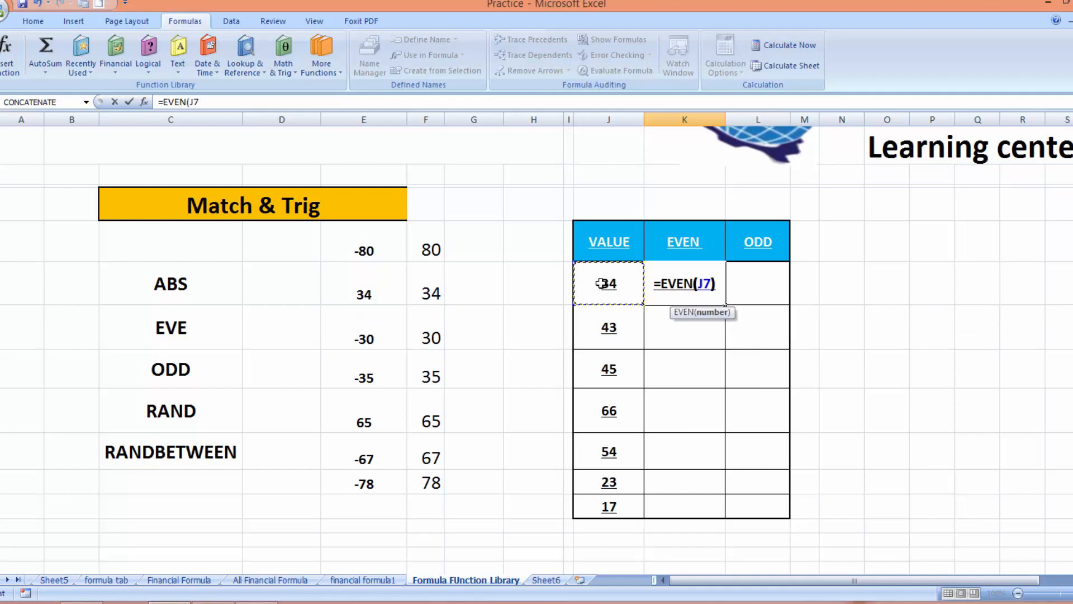
pyautogui.press('Return')
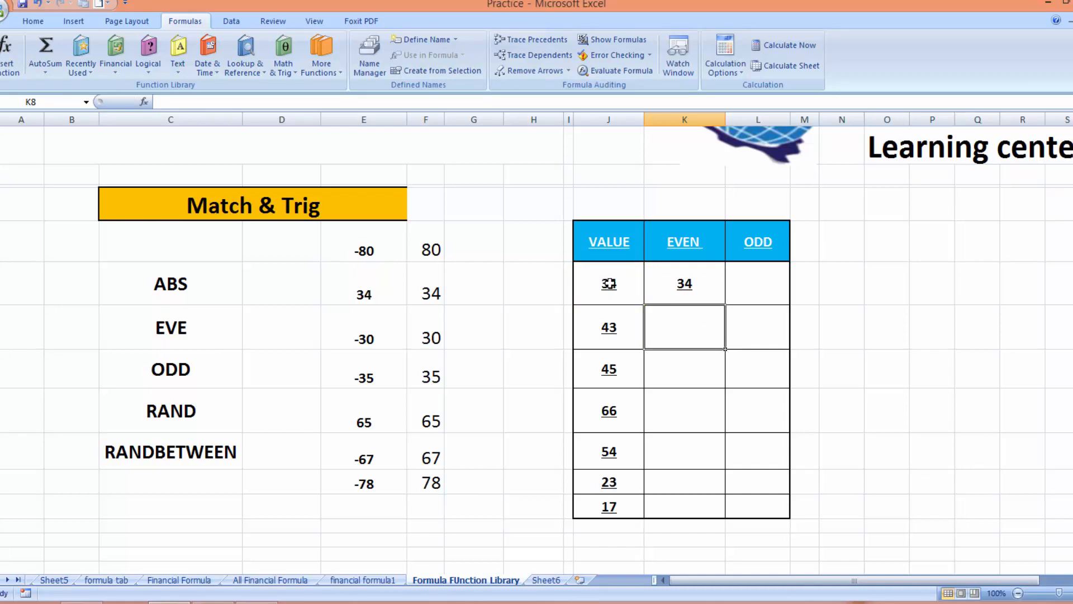
pyautogui.click(698, 287)
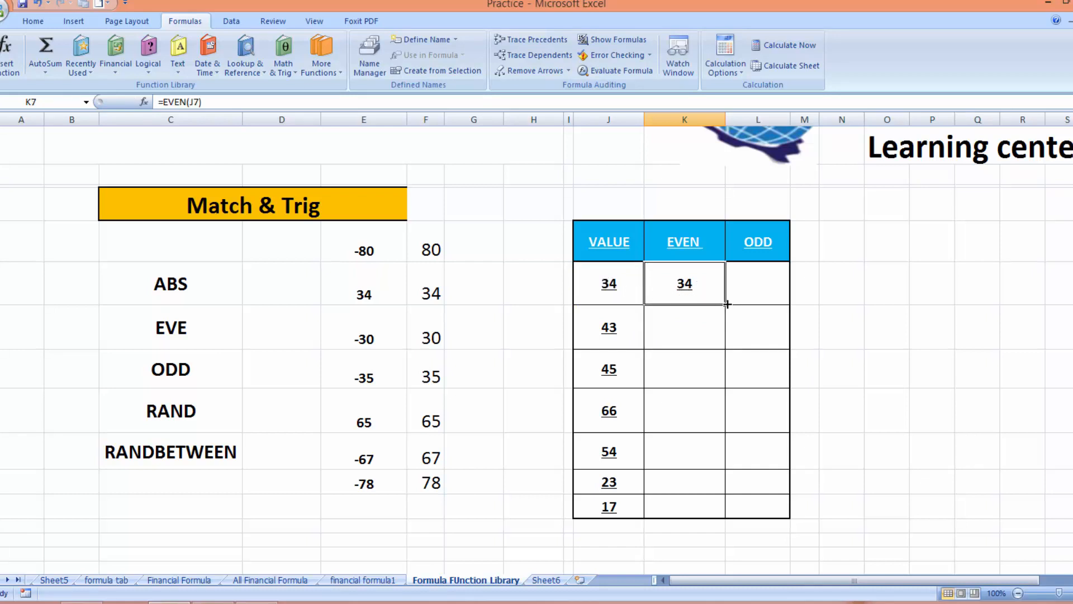
pyautogui.moveTo(727, 304); pyautogui.dragTo(722, 509)
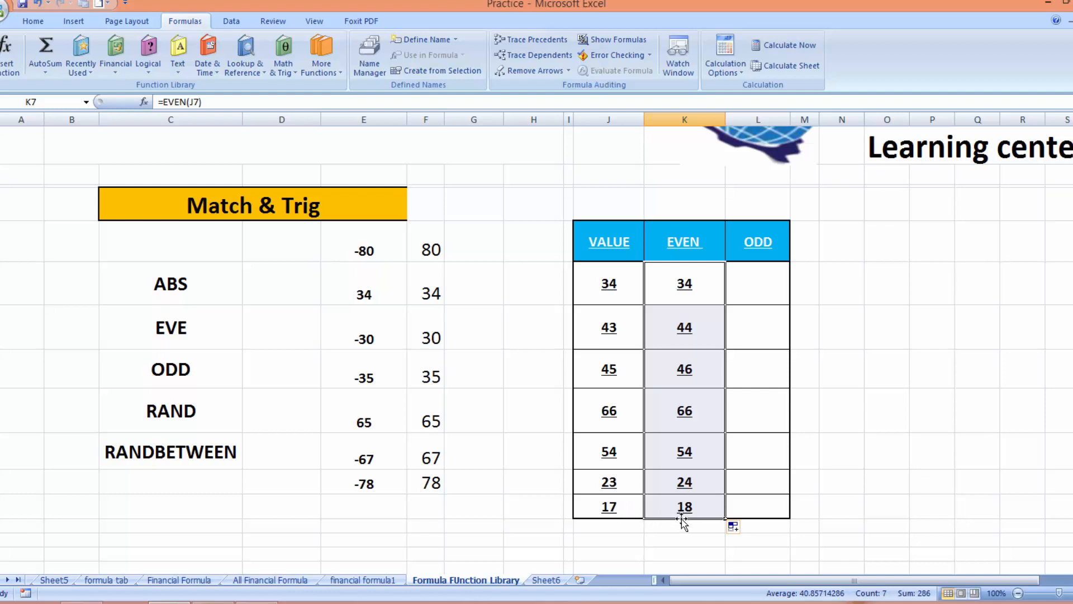
pyautogui.click(754, 283)
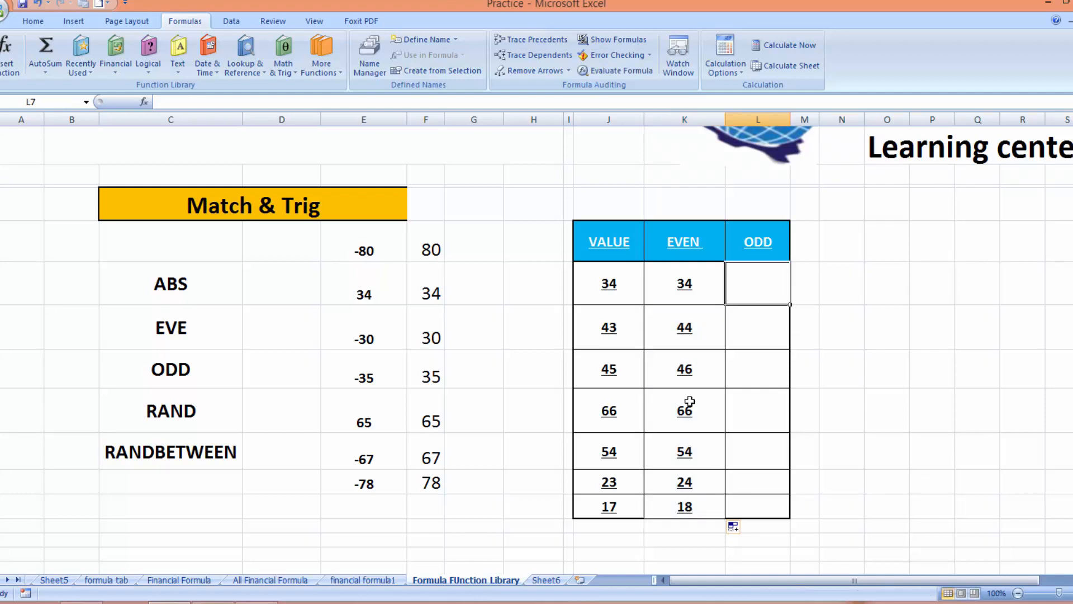
# Remove the underline from L7 and enter ODD there, which shows a #NAME? error
pyautogui.click(33, 21)
pyautogui.click(138, 71)
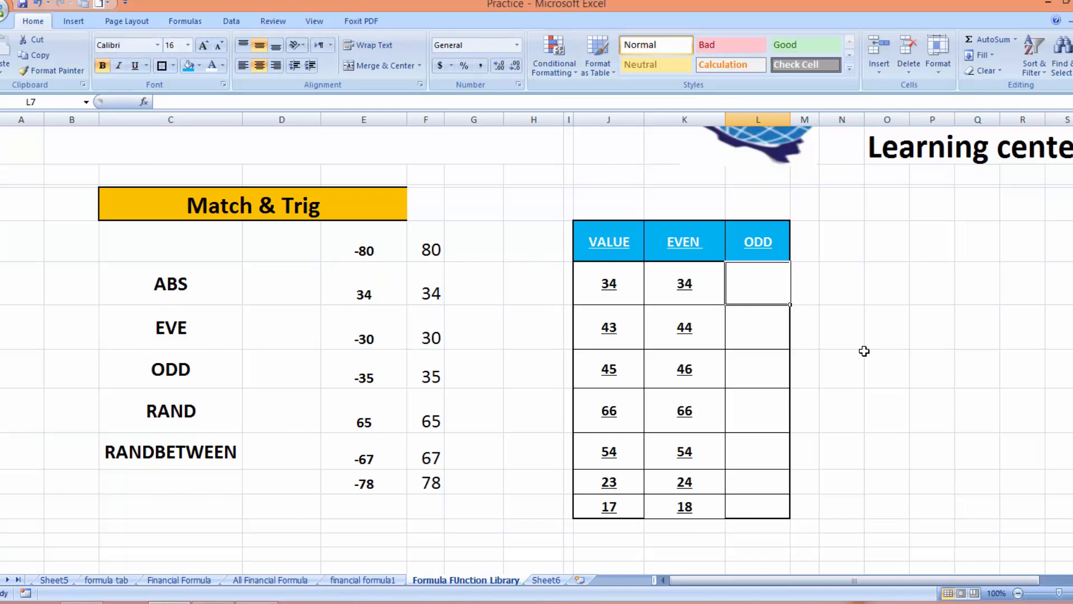
pyautogui.write('=')
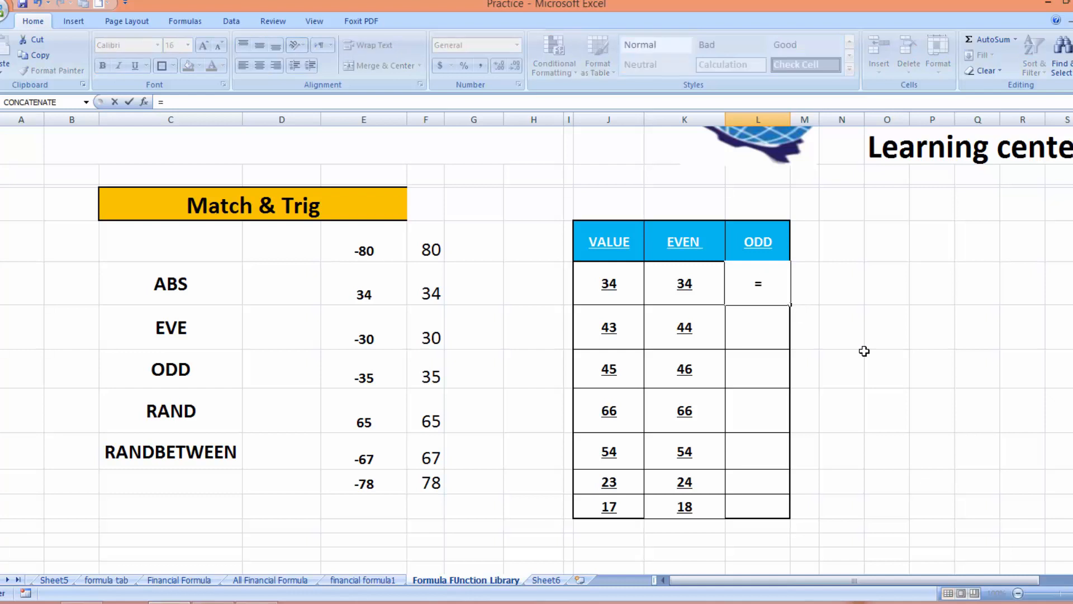
pyautogui.write('ODD')
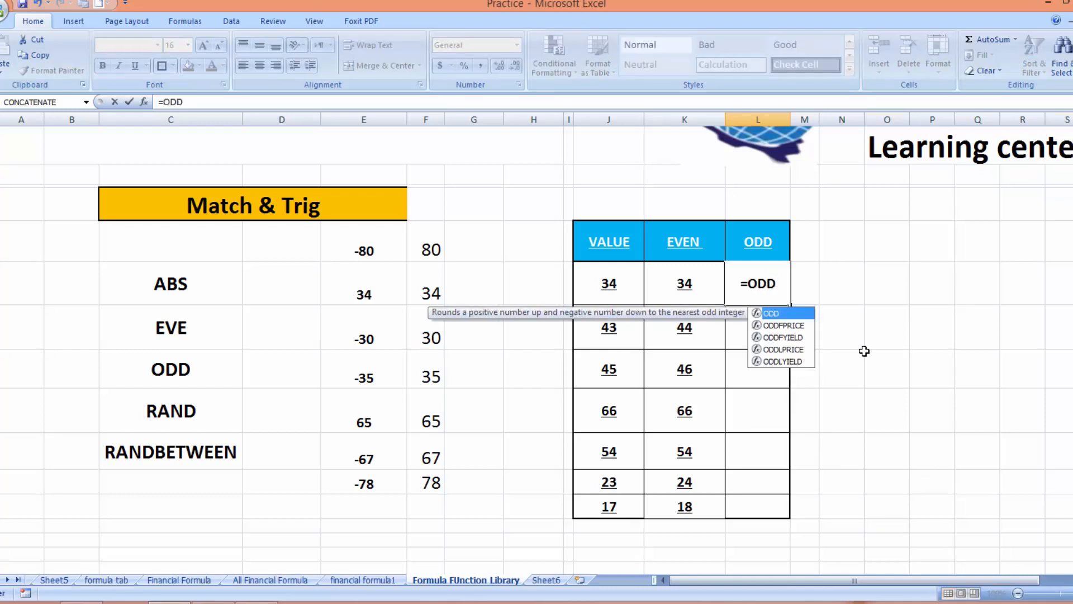
pyautogui.press('Return')
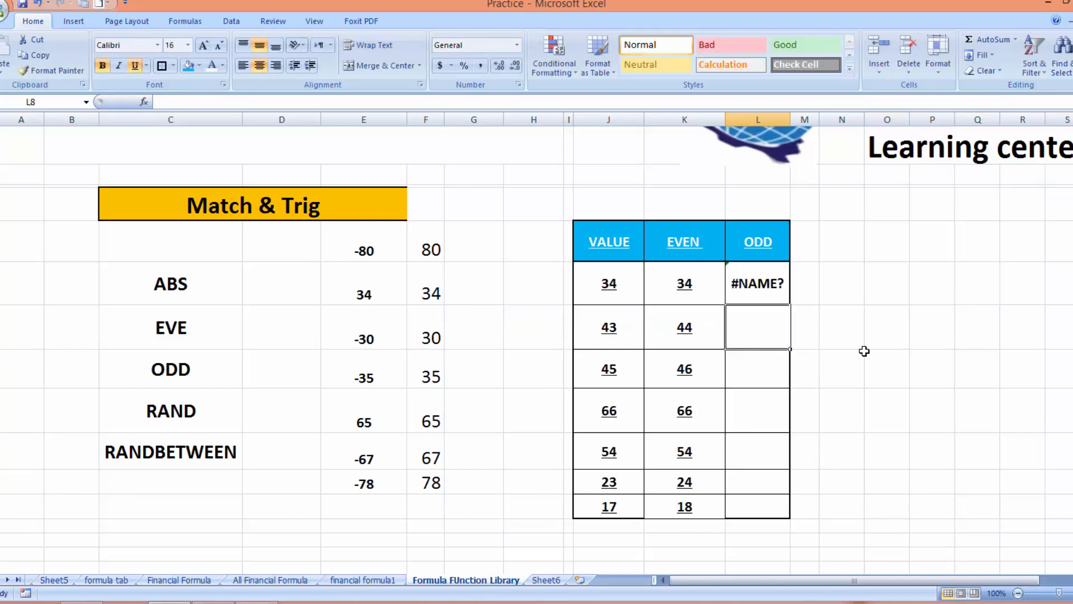
# Correct L7 to =ODD(J7) and fill it down to L13, giving 35, 43, 45, 67, 55, 23, 17
pyautogui.click(770, 280)
pyautogui.doubleClick(765, 279)
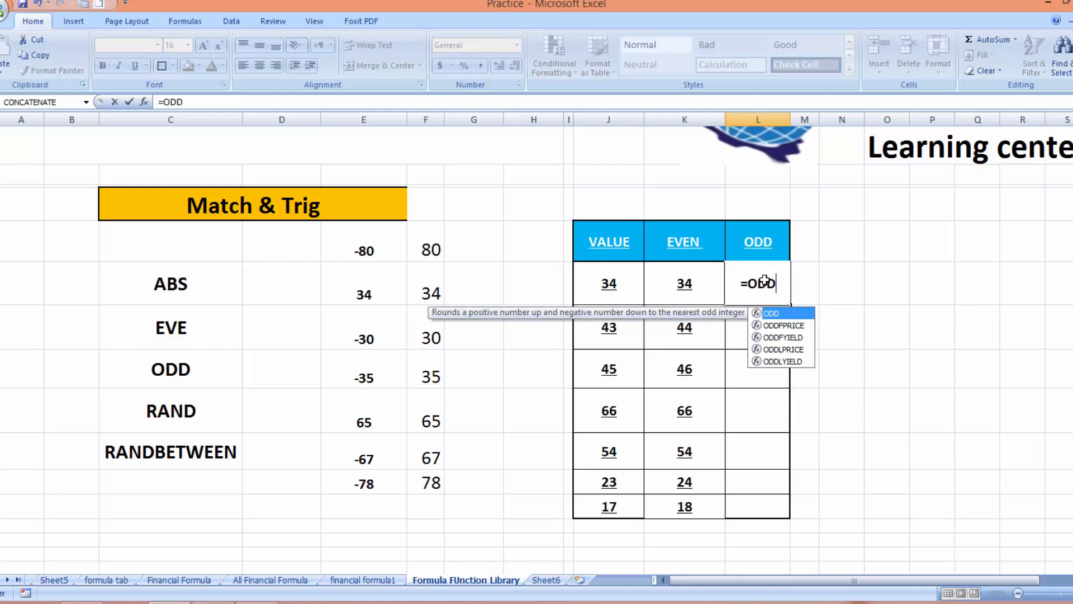
pyautogui.write('(')
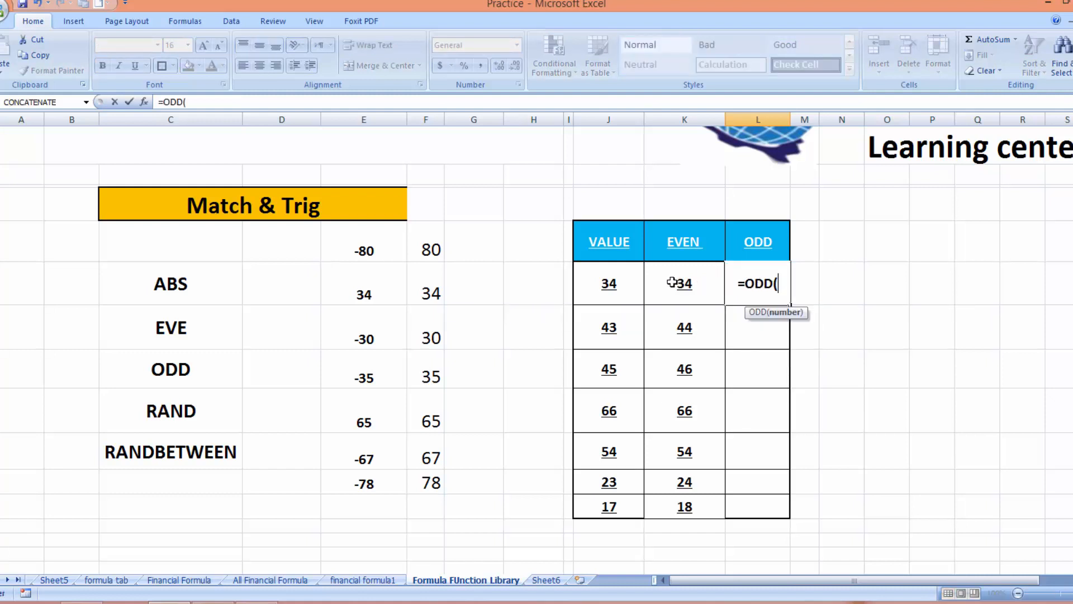
pyautogui.click(618, 284)
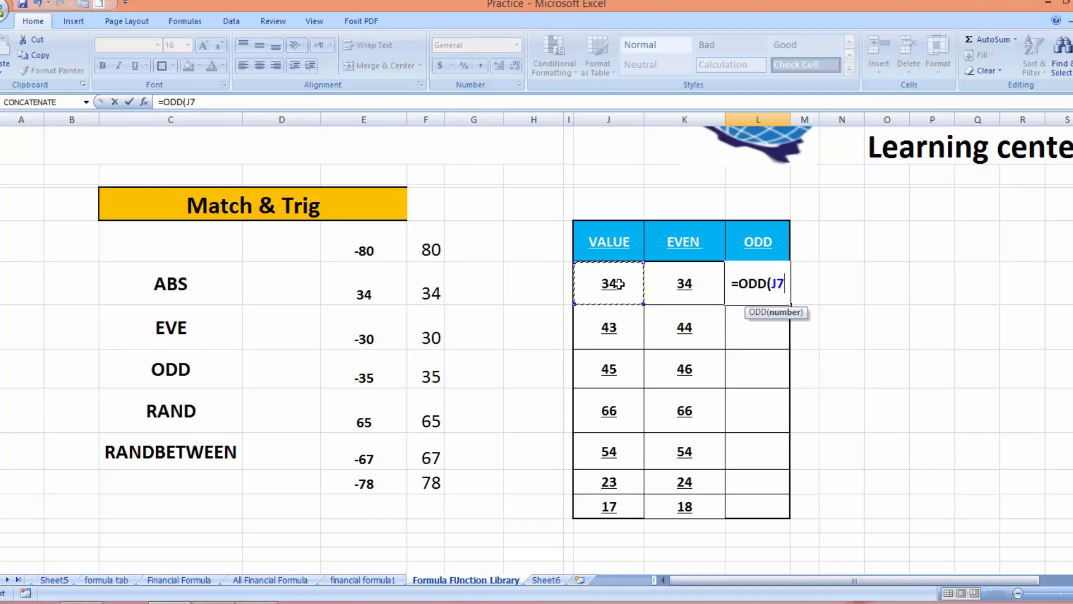
pyautogui.write(')')
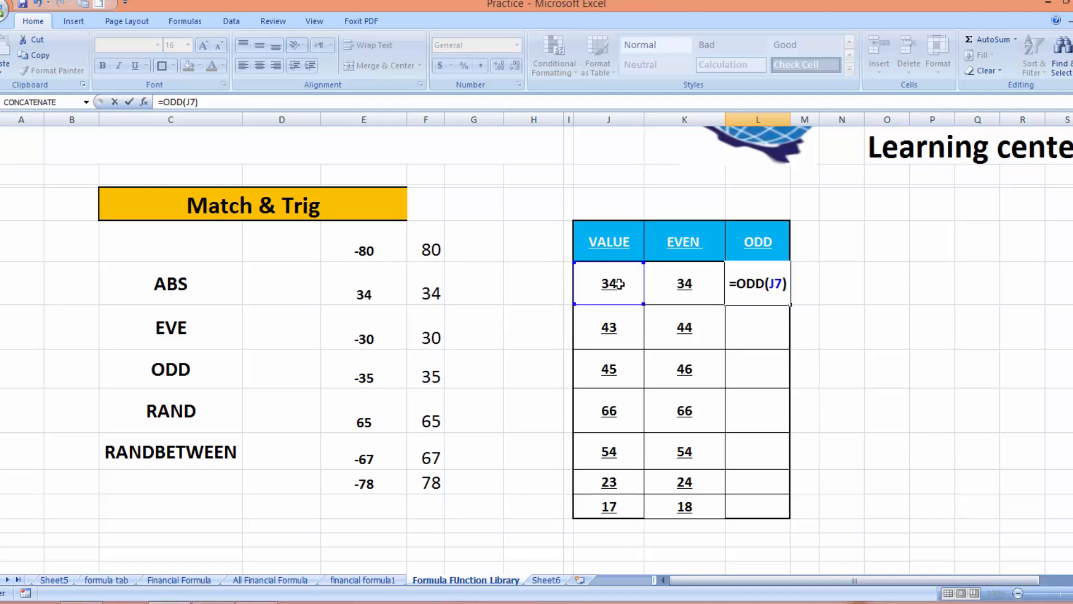
pyautogui.press('Return')
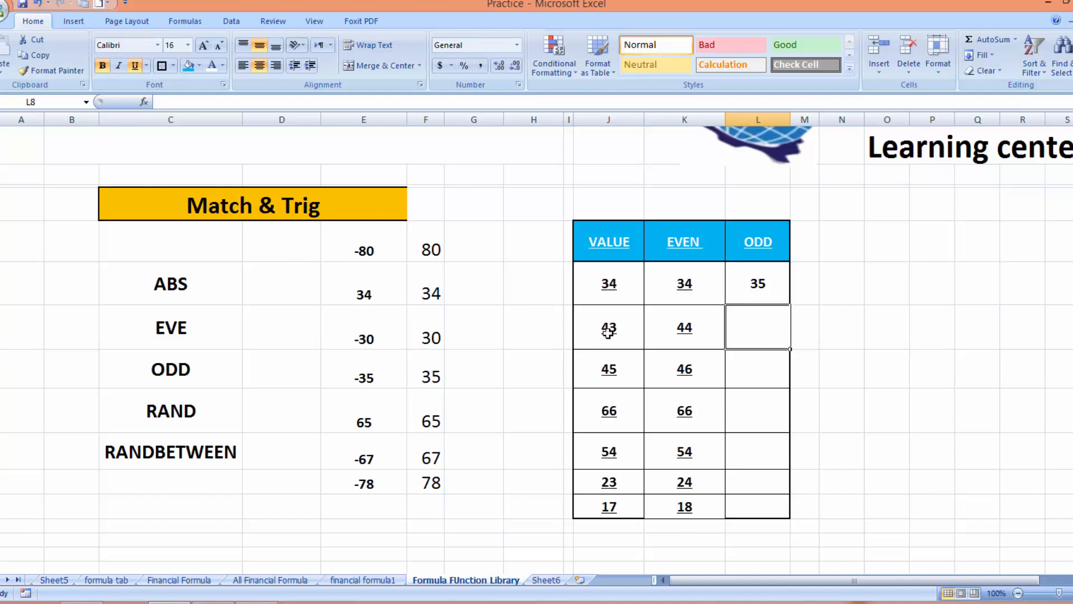
pyautogui.click(749, 291)
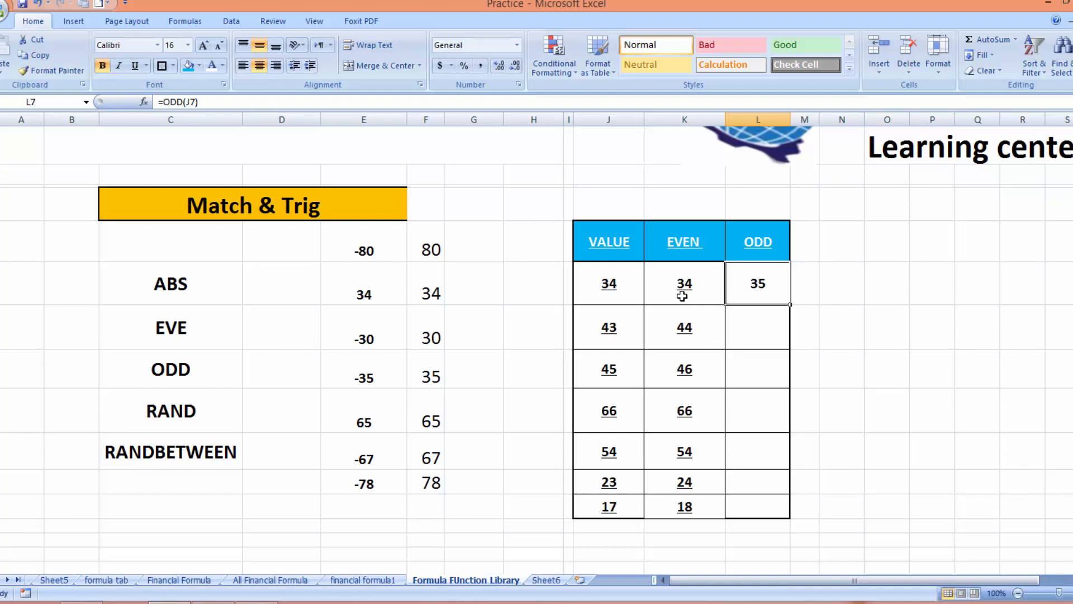
pyautogui.moveTo(792, 306); pyautogui.dragTo(788, 515)
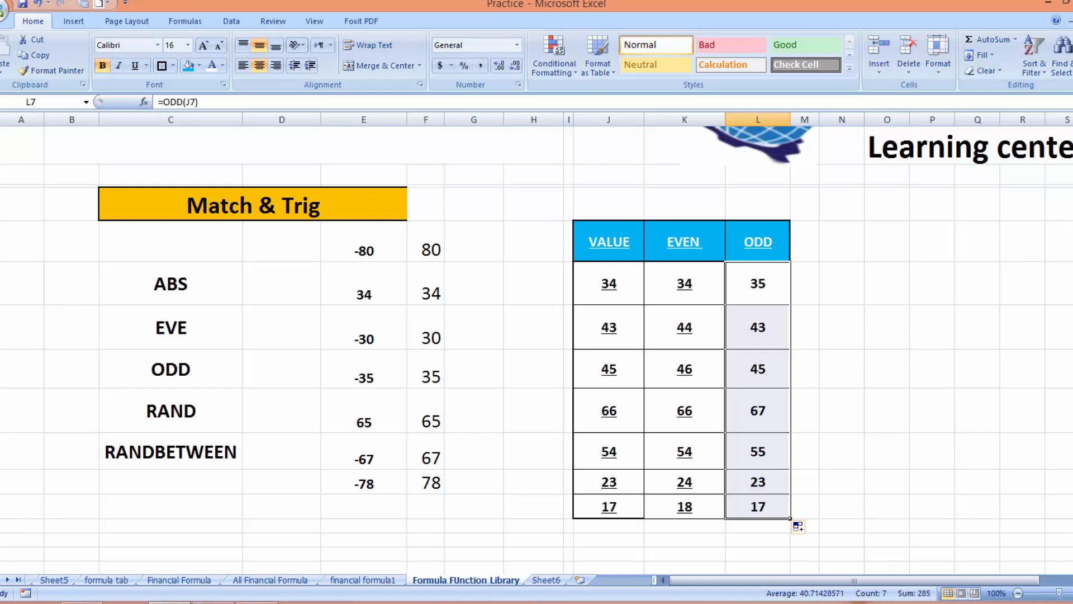
# Enlarge the font of the empty block C18:G30 below the tables to size 20
pyautogui.scroll(-12, 537, 351)
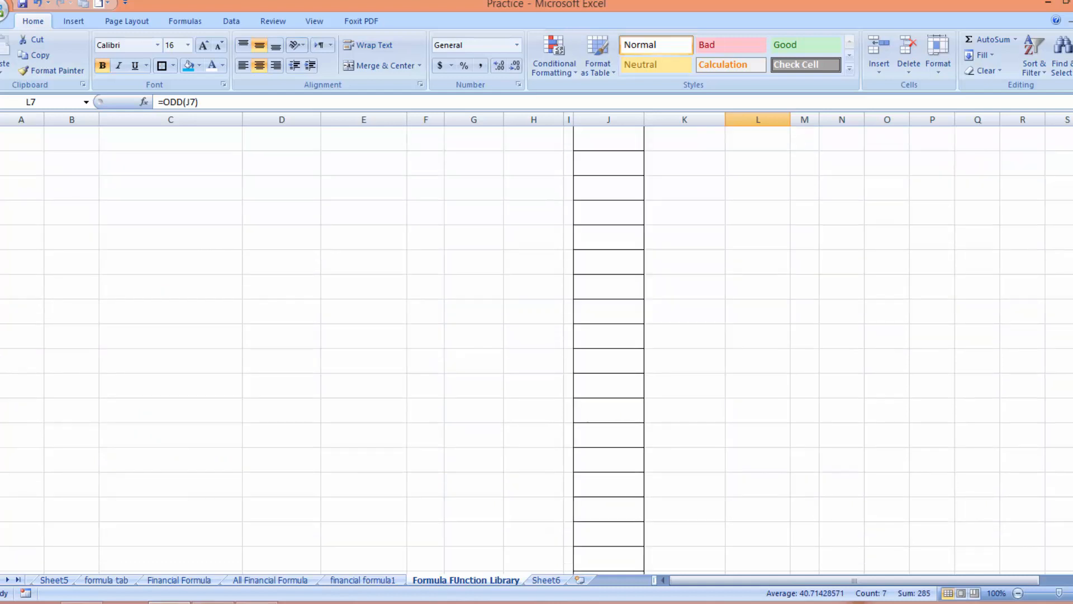
pyautogui.scroll(5, 536, 351)
pyautogui.scroll(7, 537, 351)
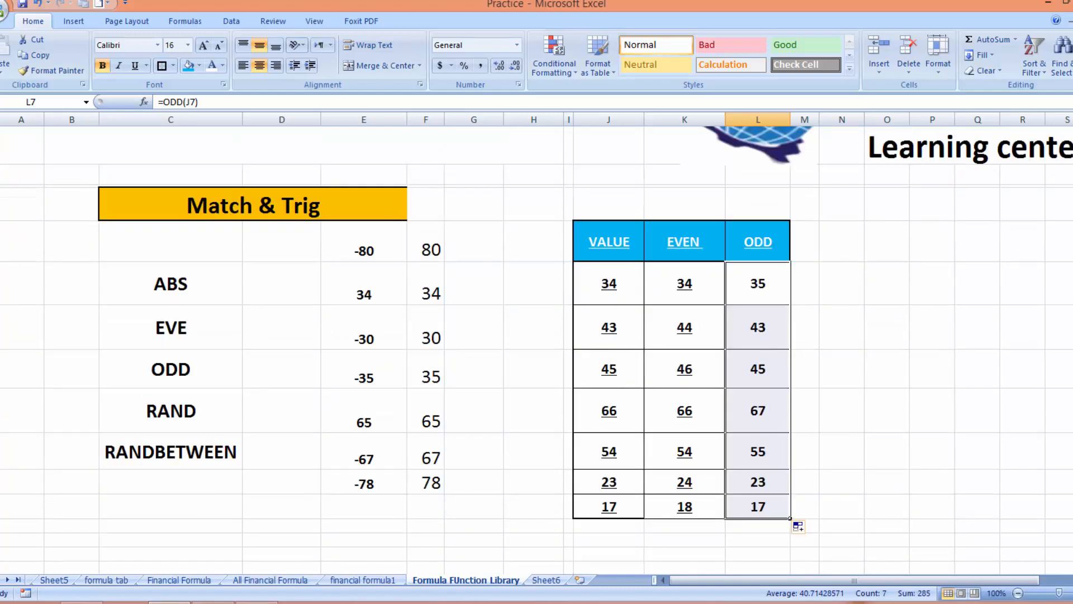
pyautogui.scroll(-3, 450, 298)
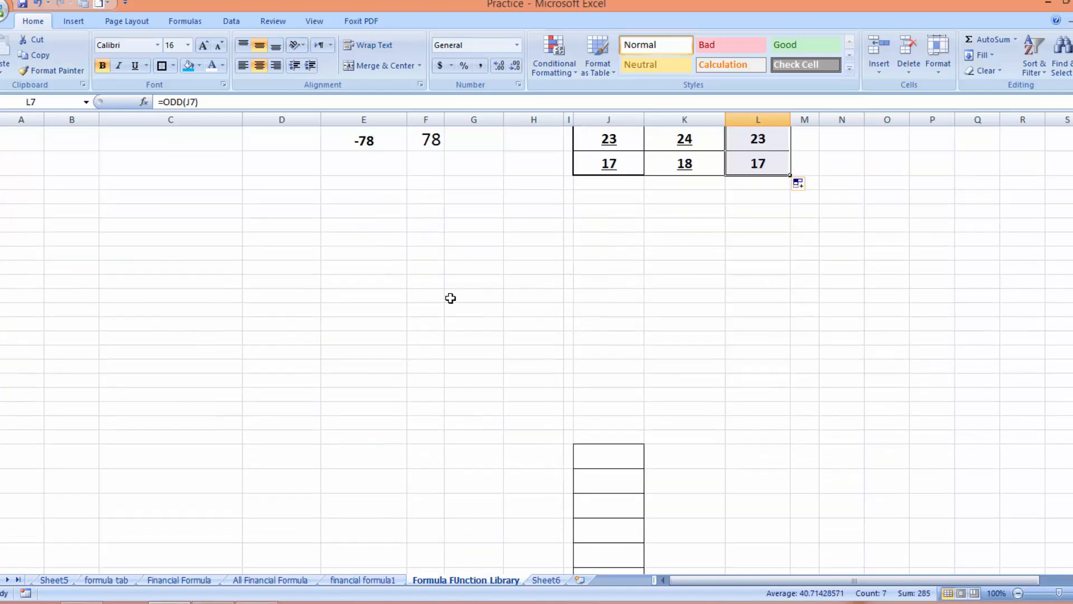
pyautogui.click(149, 254)
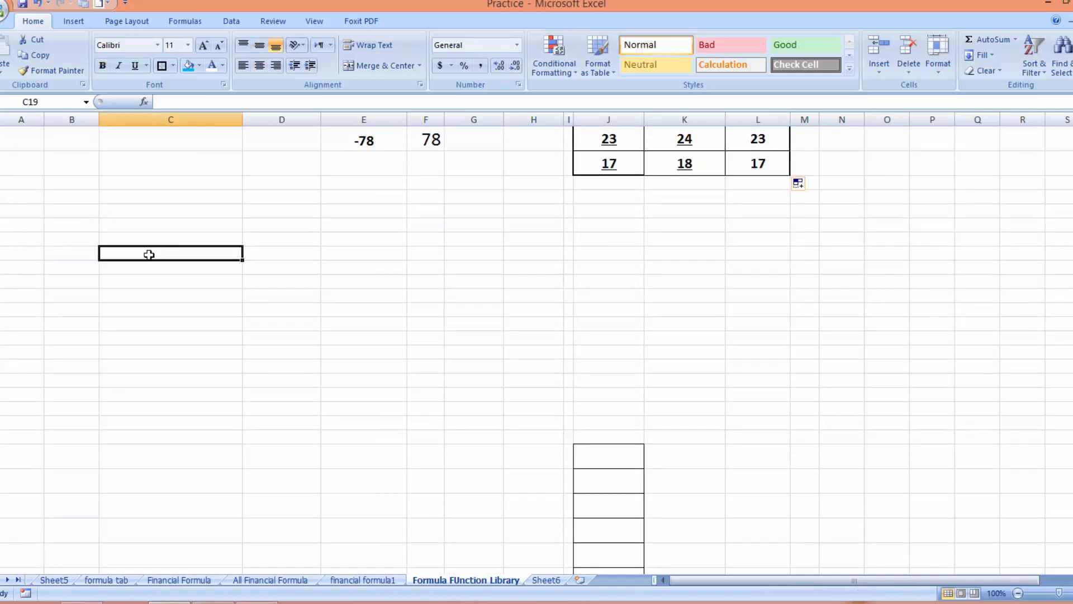
pyautogui.write('=')
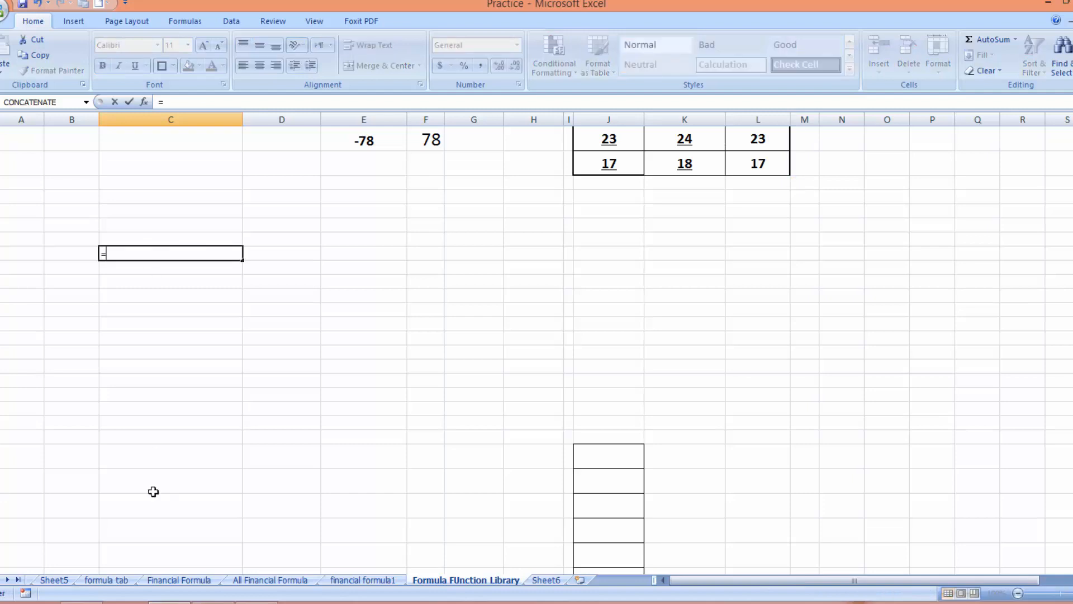
pyautogui.press('Escape')
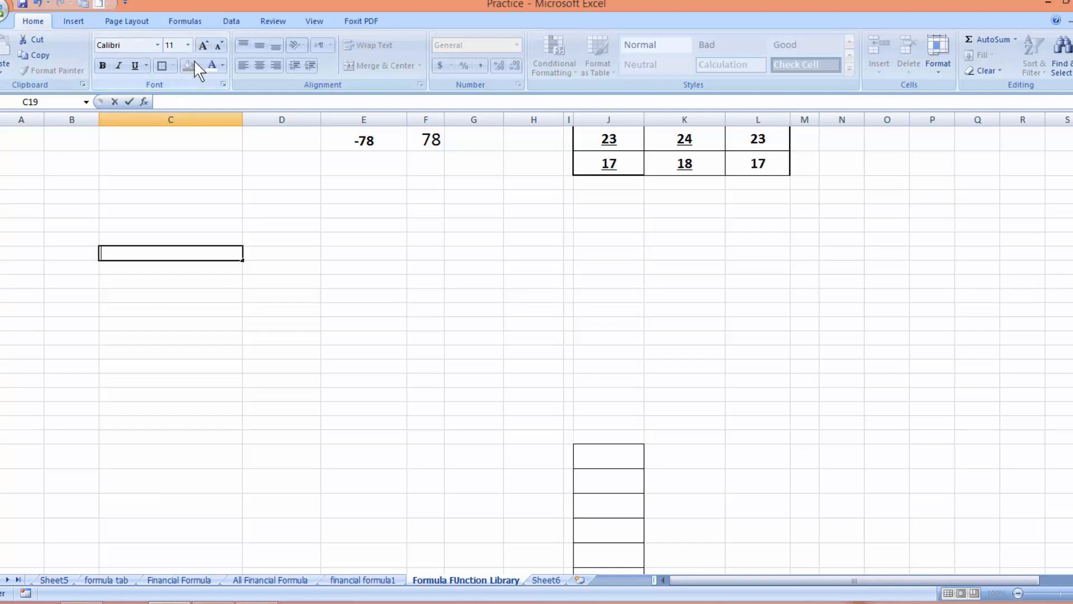
pyautogui.click(203, 45)
pyautogui.click(203, 45)
pyautogui.click(202, 45)
pyautogui.click(212, 388)
pyautogui.moveTo(134, 249); pyautogui.dragTo(508, 431)
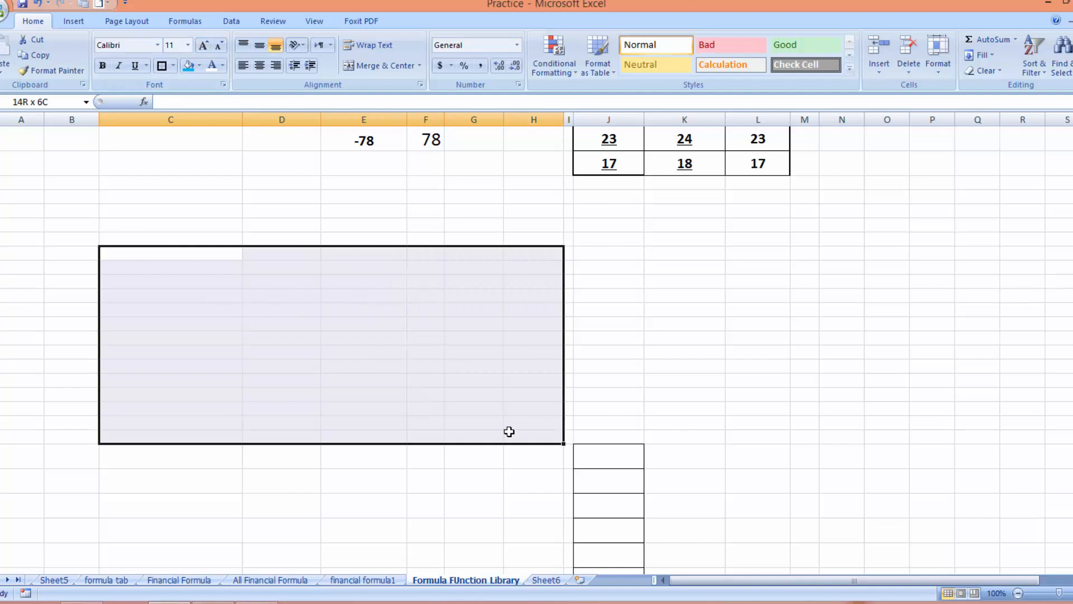
pyautogui.click(208, 47)
pyautogui.click(208, 47)
pyautogui.click(208, 47)
pyautogui.click(208, 47)
pyautogui.click(208, 47)
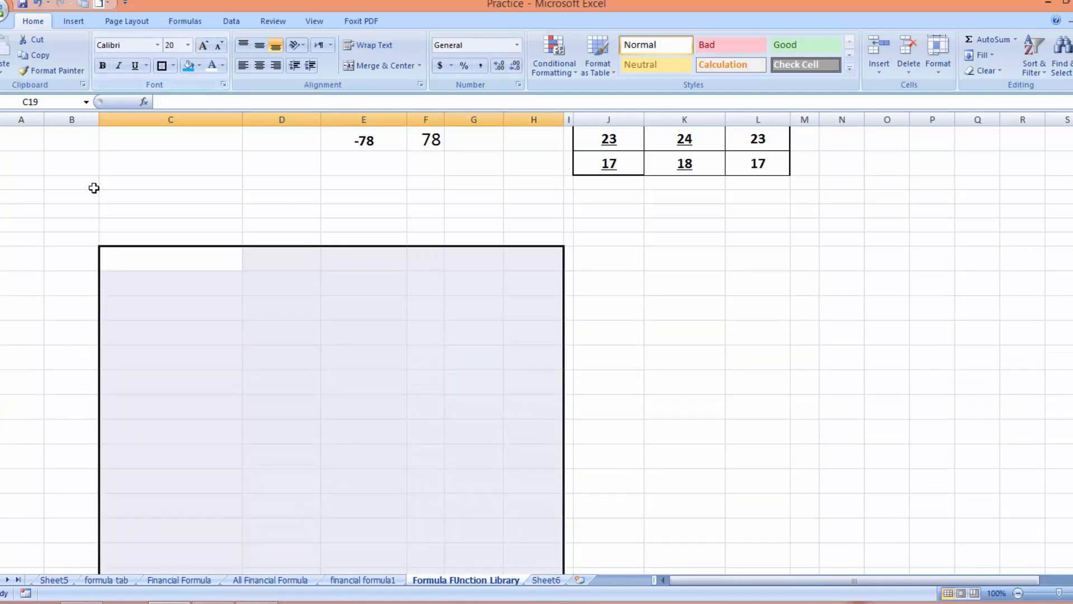
# Enter =RAND() in C19, showing 0.606086291
pyautogui.click(169, 261)
pyautogui.write('=')
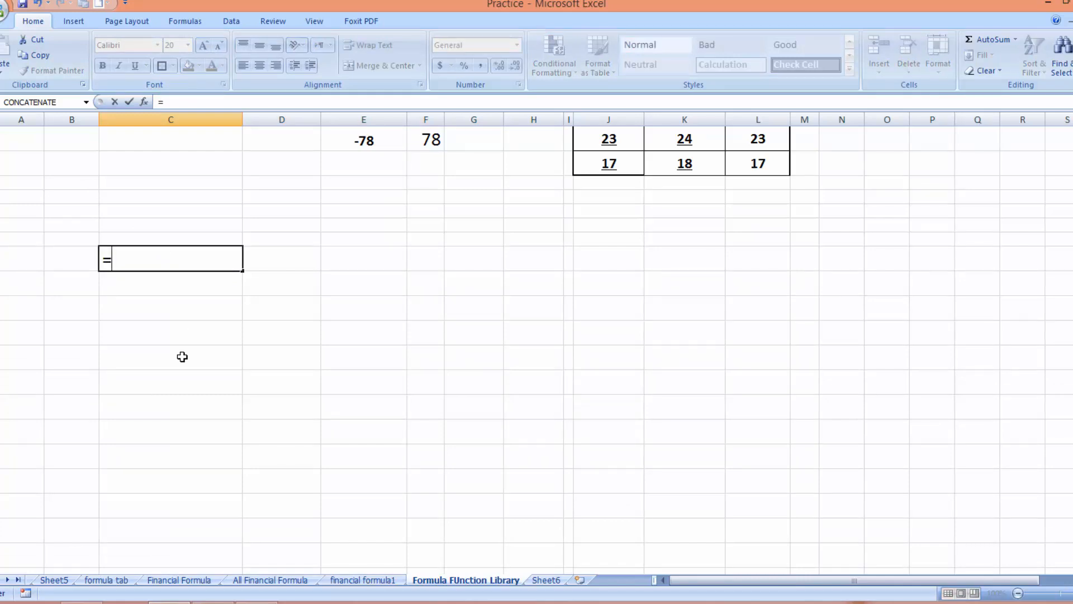
pyautogui.write('RAND')
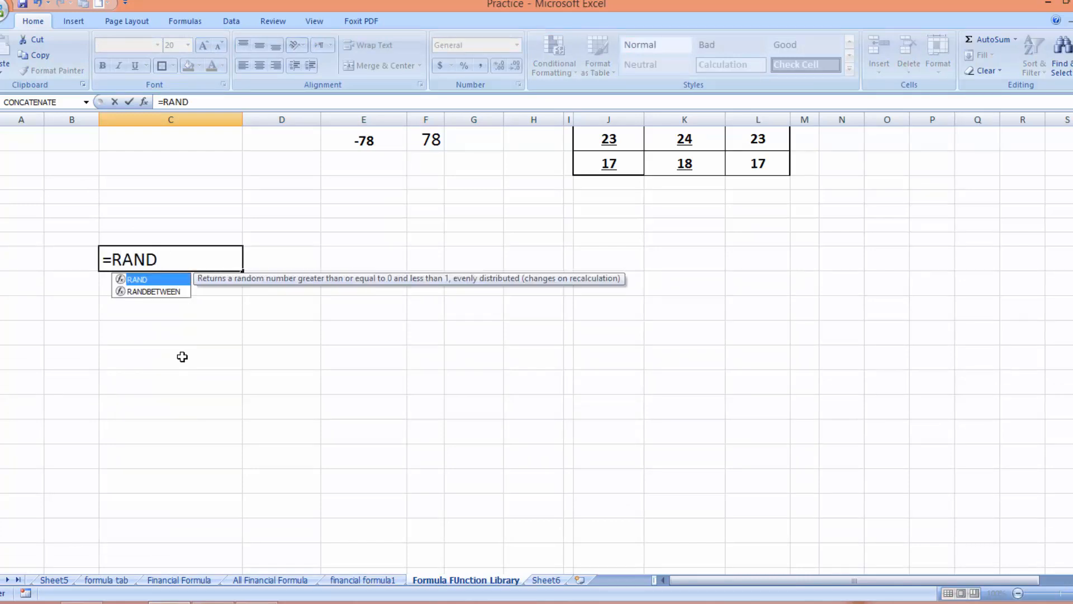
pyautogui.write('(')
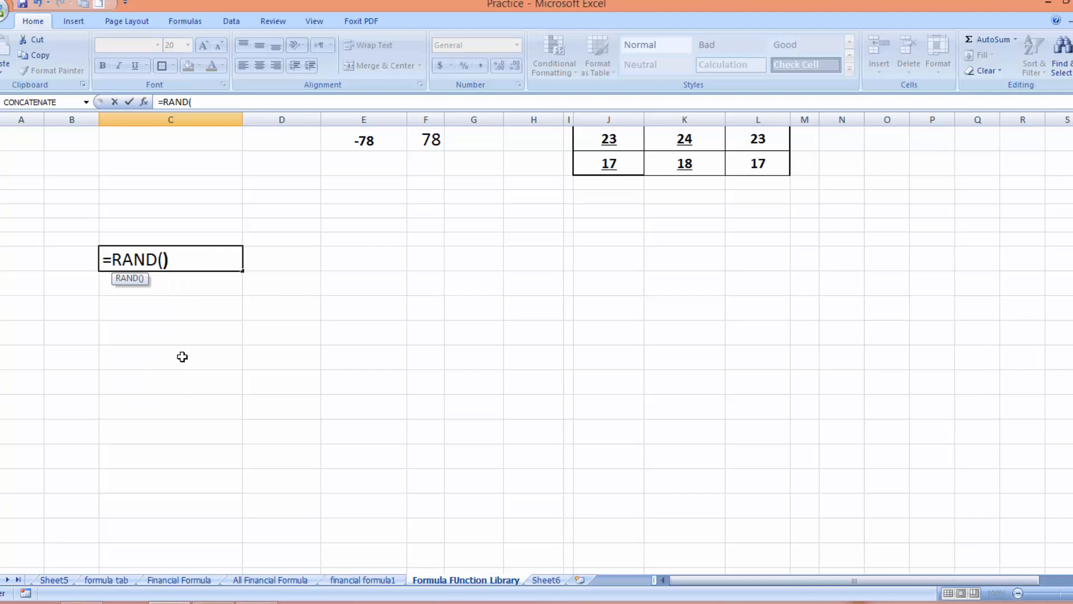
pyautogui.press('Return')
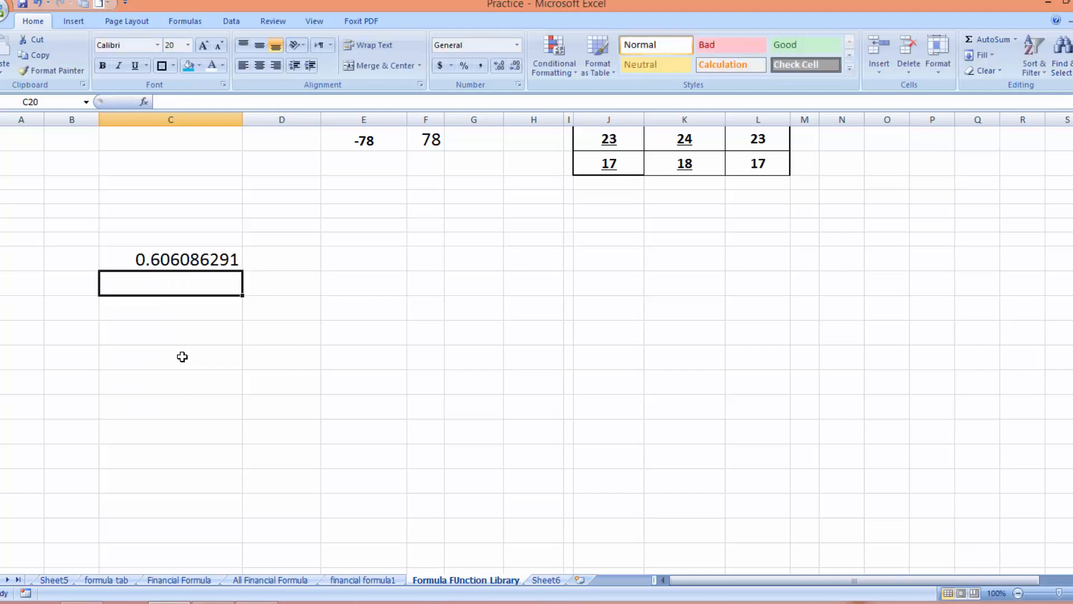
# Fill the RAND formula across C19:H28, clear a stray entry in C19, then select C19:H28
pyautogui.click(198, 256)
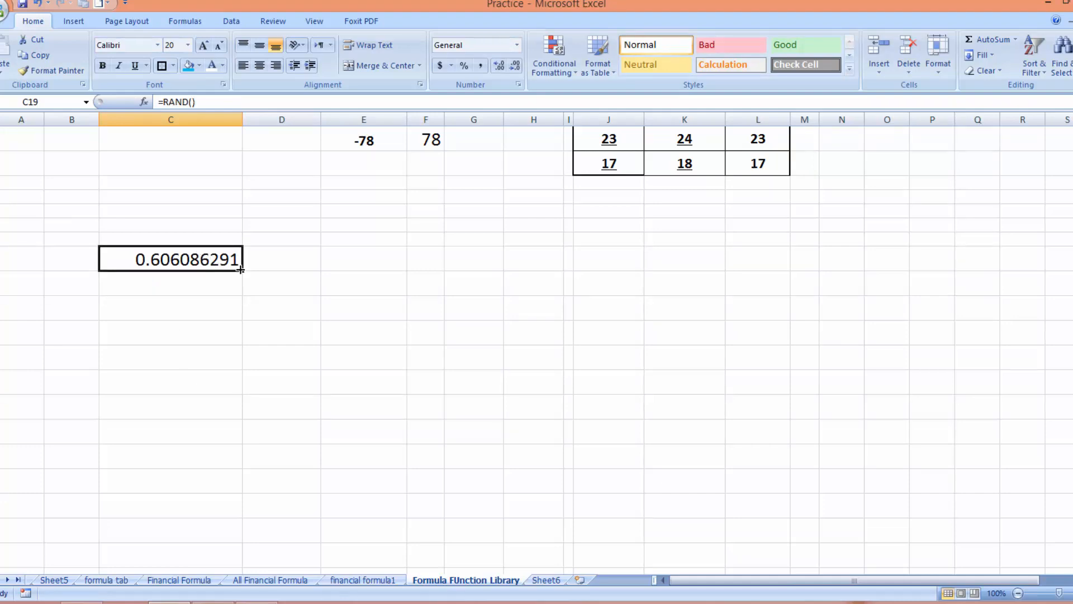
pyautogui.moveTo(241, 272); pyautogui.dragTo(545, 492)
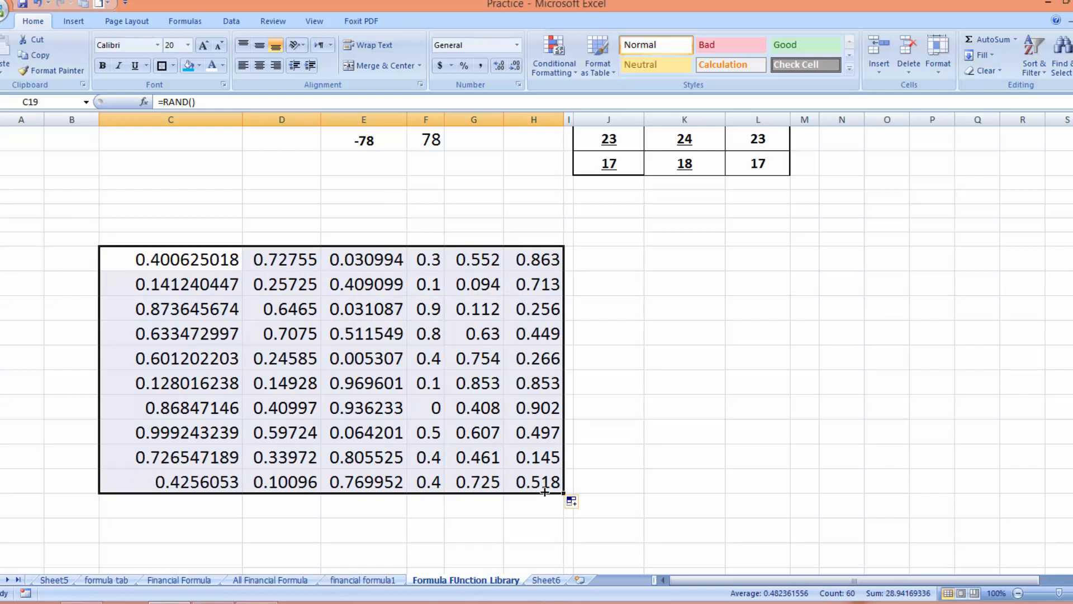
pyautogui.write('F')
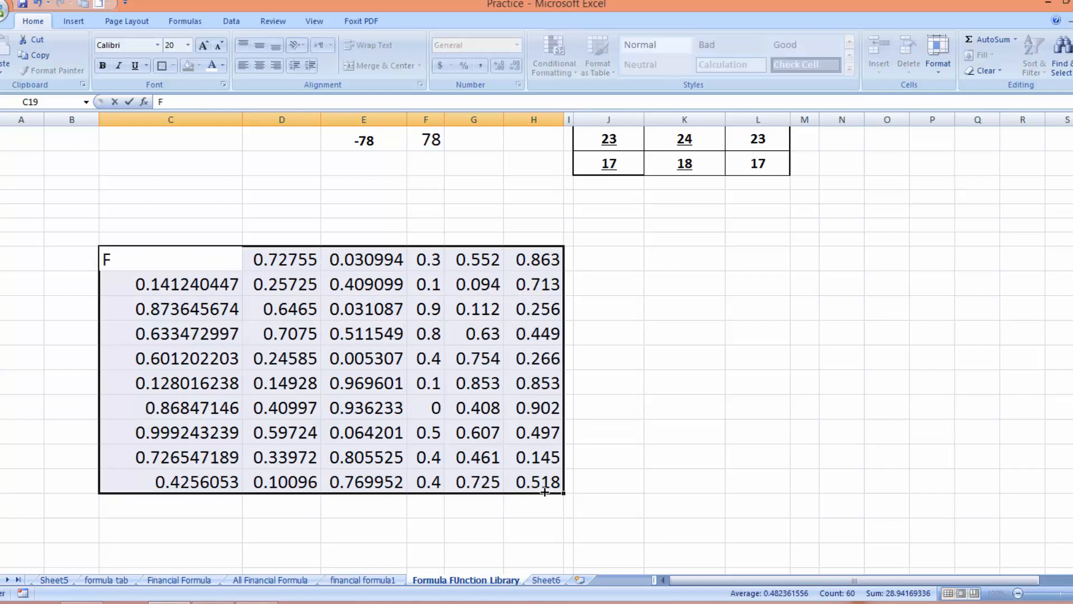
pyautogui.press('BackSpace')
pyautogui.click(761, 425)
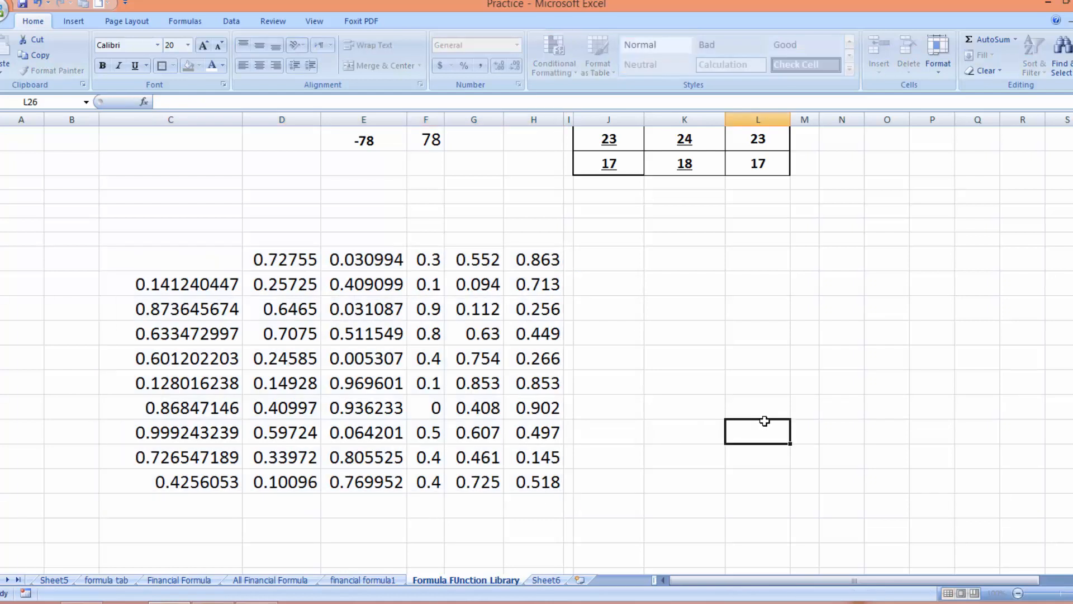
pyautogui.click(160, 263)
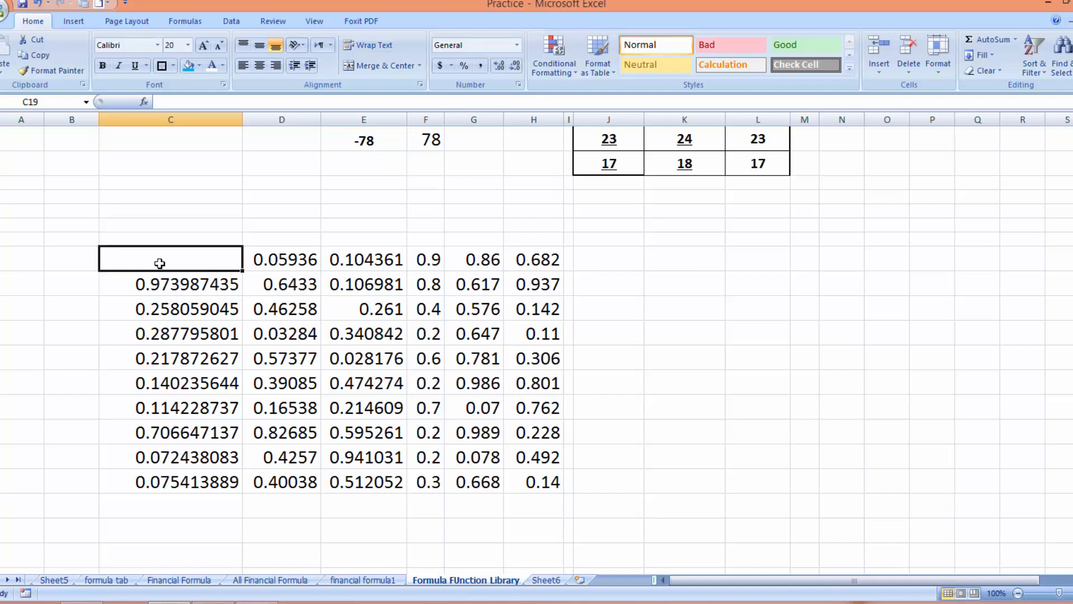
pyautogui.moveTo(159, 264); pyautogui.dragTo(544, 481)
# Clear All on the random block and increase its font size
pyautogui.click(982, 71)
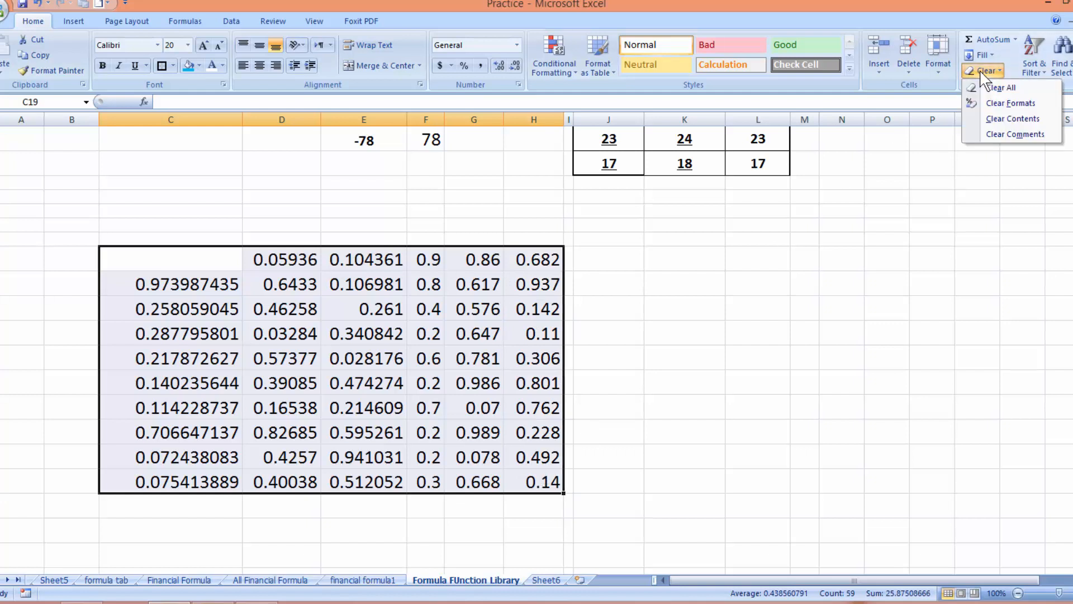
pyautogui.click(1000, 87)
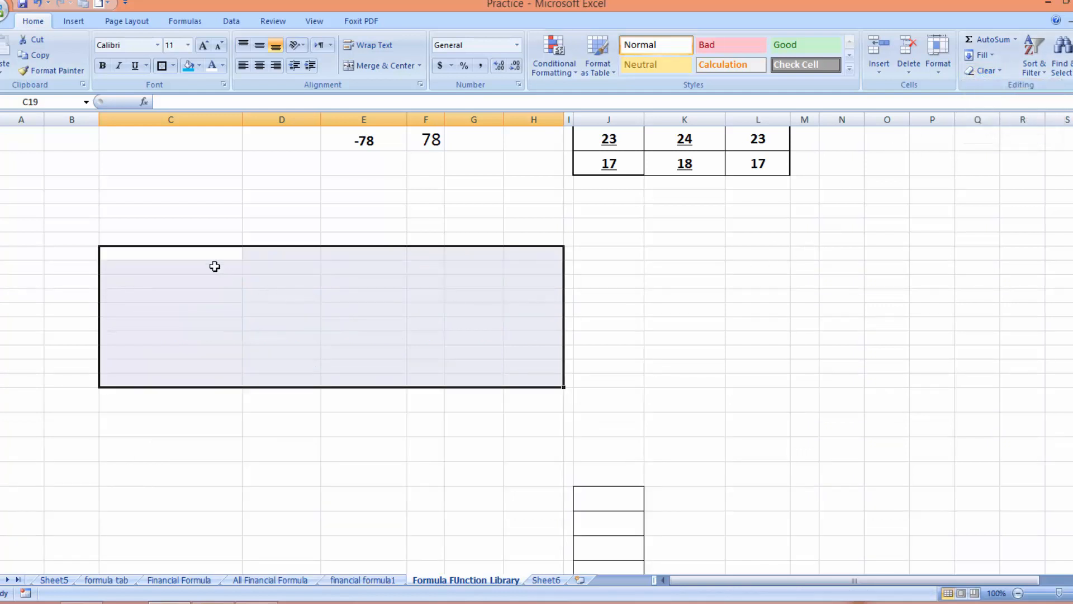
pyautogui.click(203, 45)
pyautogui.click(203, 46)
pyautogui.click(203, 46)
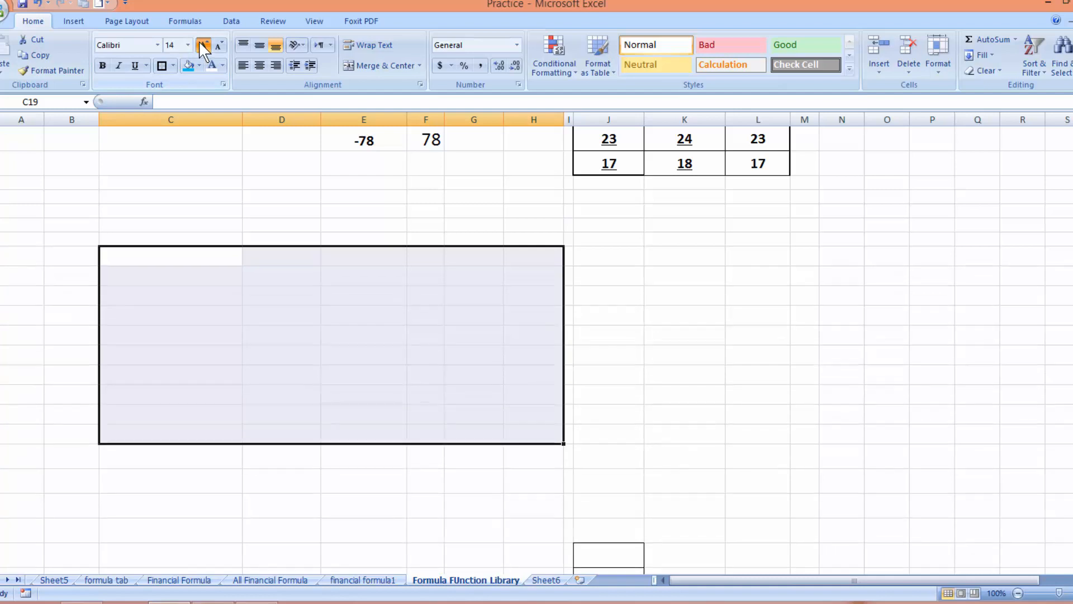
pyautogui.click(203, 46)
pyautogui.click(203, 46)
# Enter =RAND()*10 in C19, showing 1.483115893
pyautogui.click(139, 266)
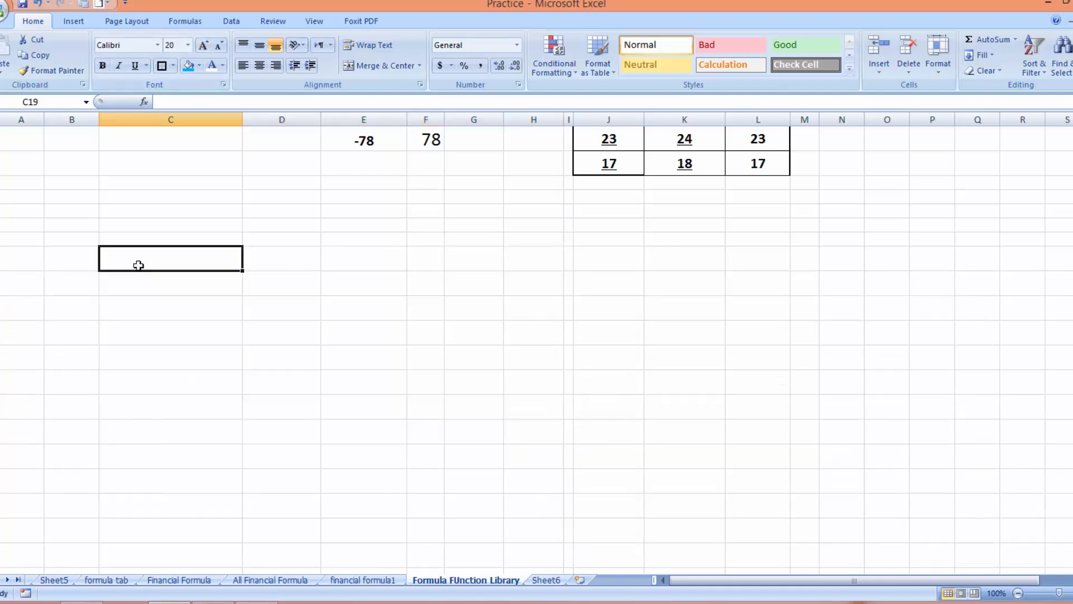
pyautogui.write('=')
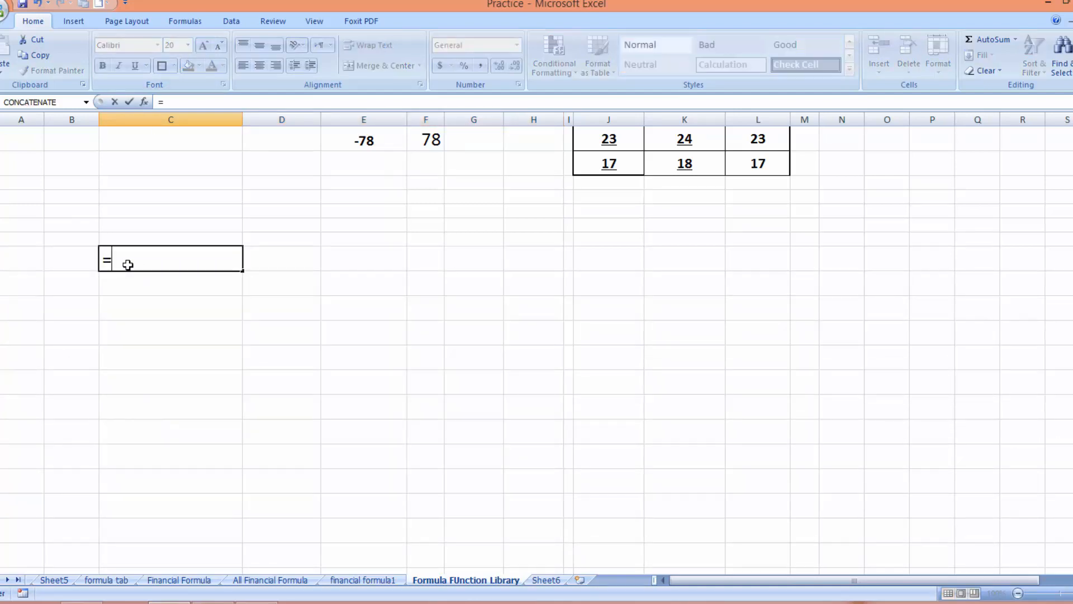
pyautogui.write('RAN')
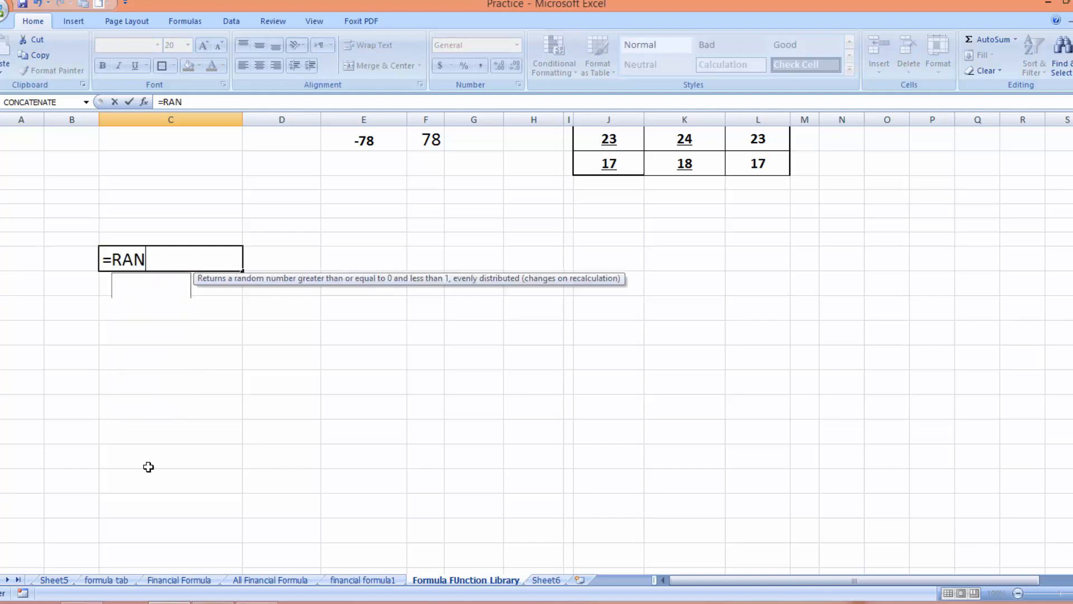
pyautogui.write('D()')
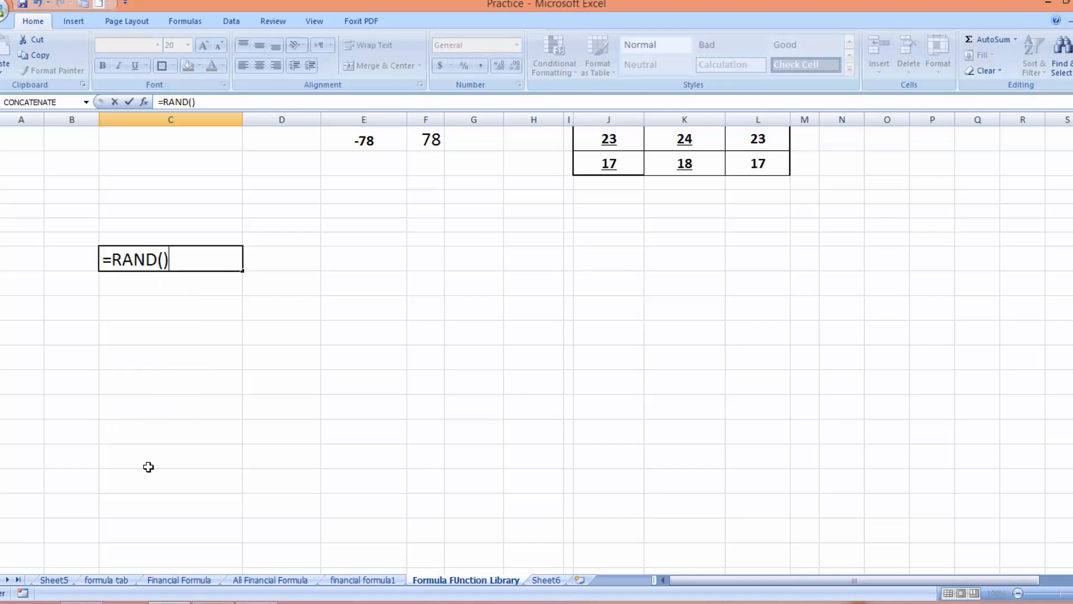
pyautogui.write('*19')
pyautogui.press('BackSpace')
pyautogui.write('0')
pyautogui.press('Return')
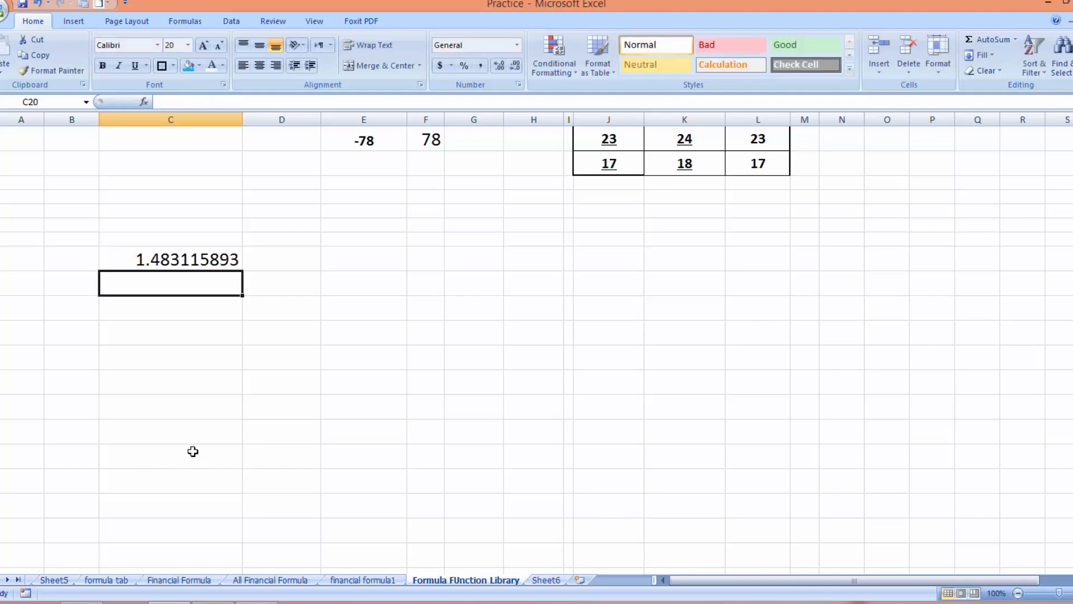
# Fill =RAND()*10 from C19 right to H19 and down to row 29
pyautogui.click(212, 261)
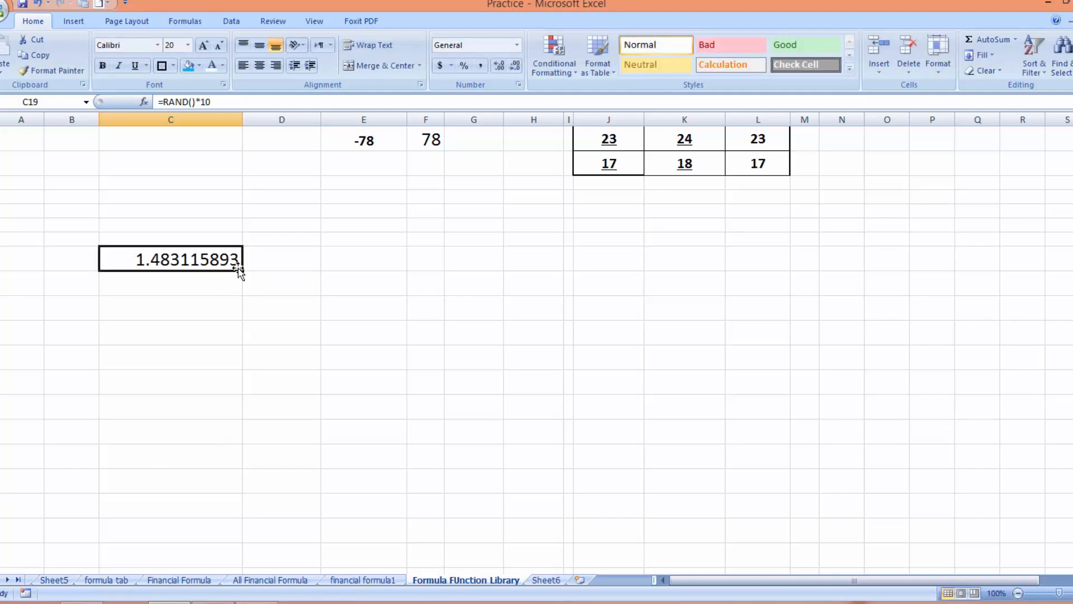
pyautogui.moveTo(242, 271); pyautogui.dragTo(558, 374)
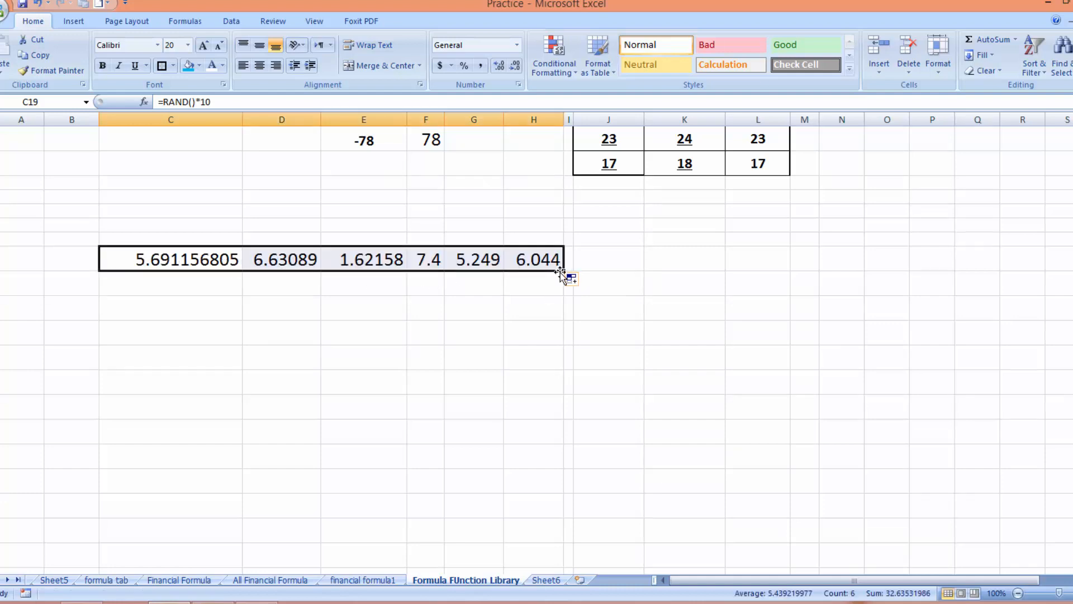
pyautogui.moveTo(564, 271); pyautogui.dragTo(549, 511)
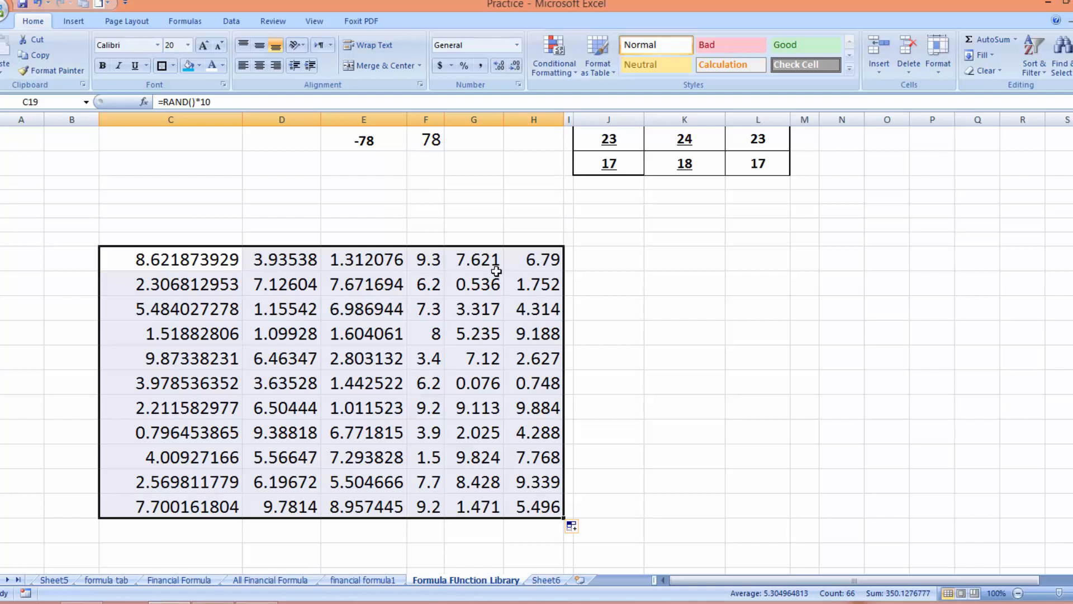
pyautogui.scroll(6, 496, 271)
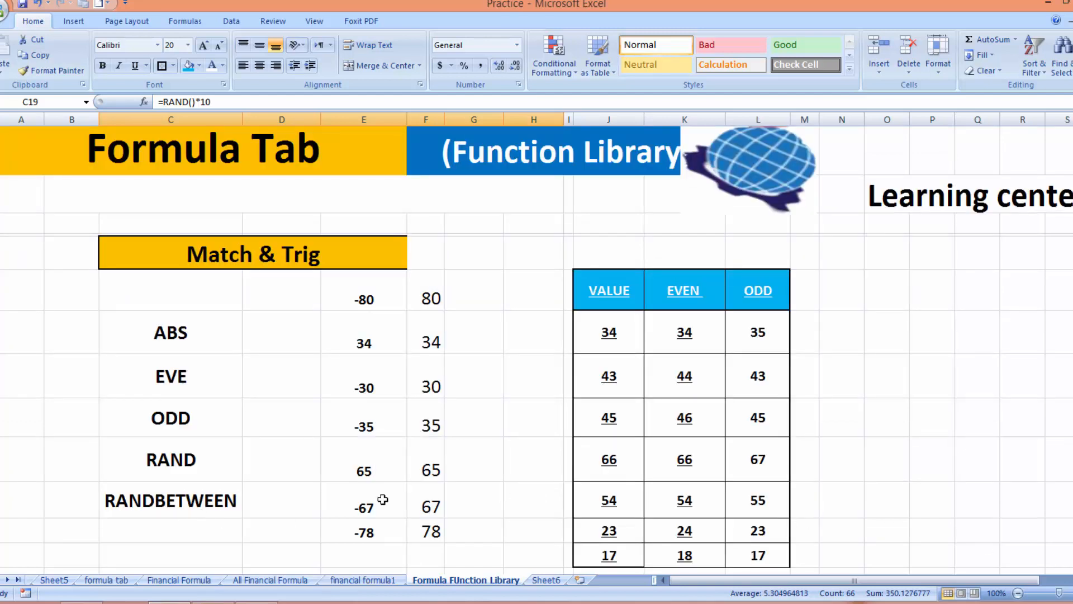
pyautogui.moveTo(1072, 183); pyautogui.dragTo(1072, 246)
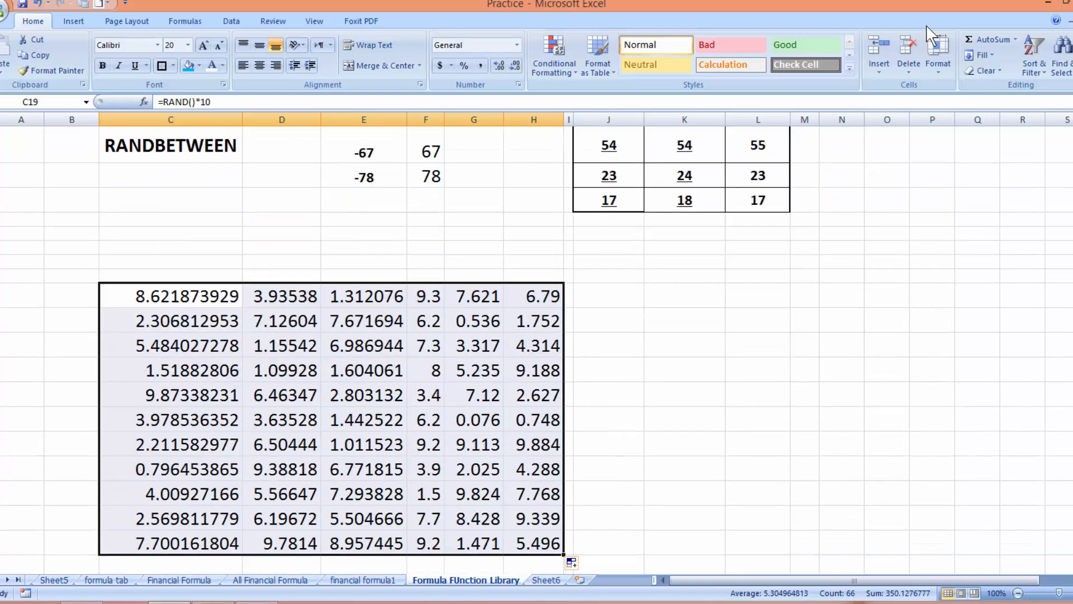
# Clear All on the random block and raise its font size to 22
pyautogui.click(985, 70)
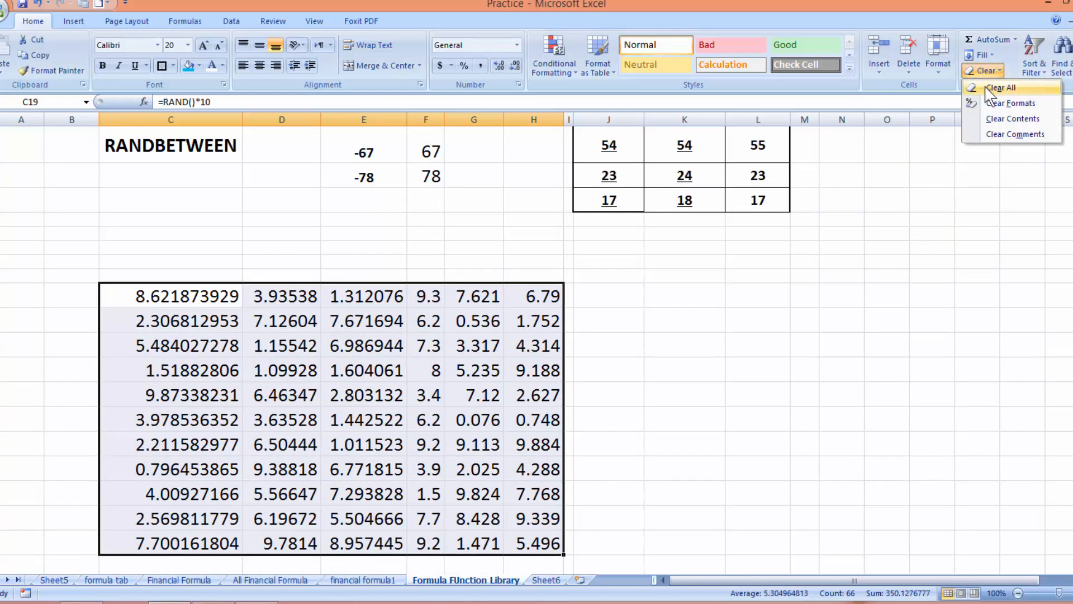
pyautogui.click(989, 86)
pyautogui.click(203, 45)
pyautogui.click(203, 46)
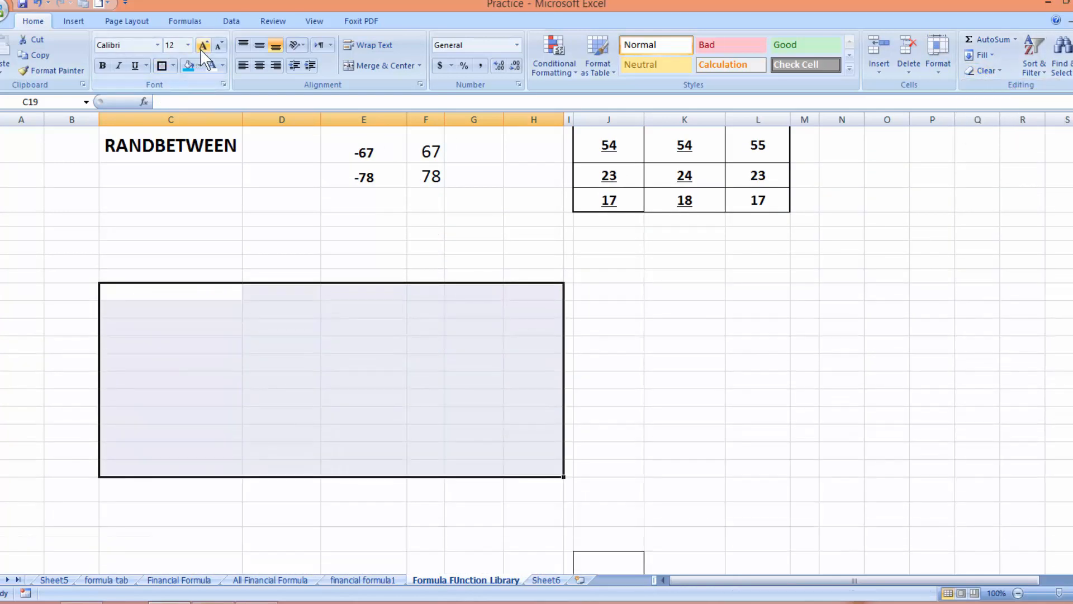
pyautogui.click(203, 46)
pyautogui.click(202, 46)
pyautogui.click(203, 46)
pyautogui.click(202, 47)
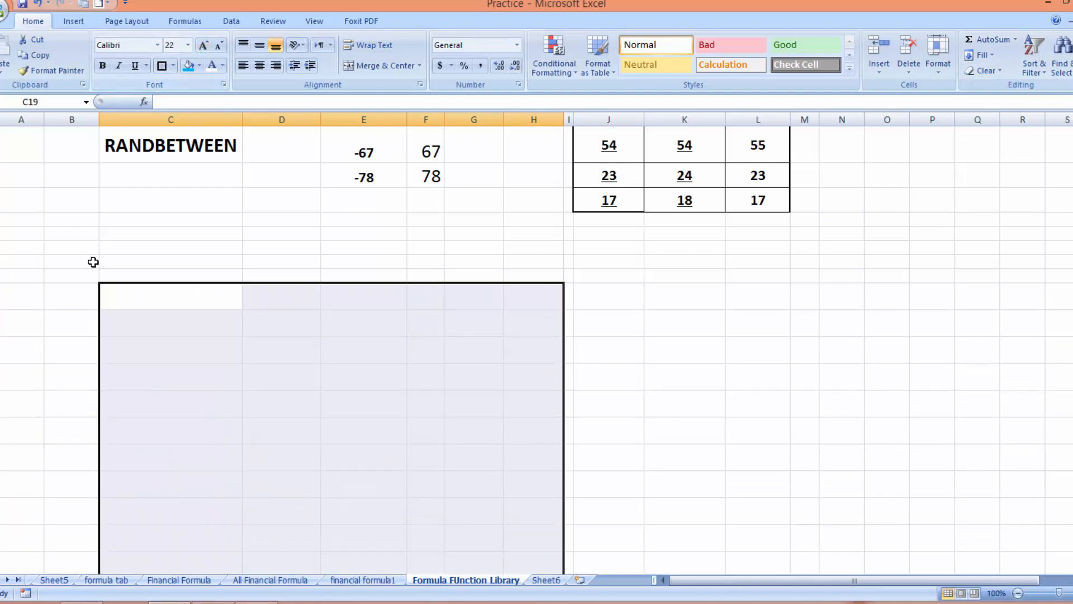
# Enter =RANDBETWEEN(50,100) in C19, showing 88
pyautogui.click(156, 301)
pyautogui.write('=')
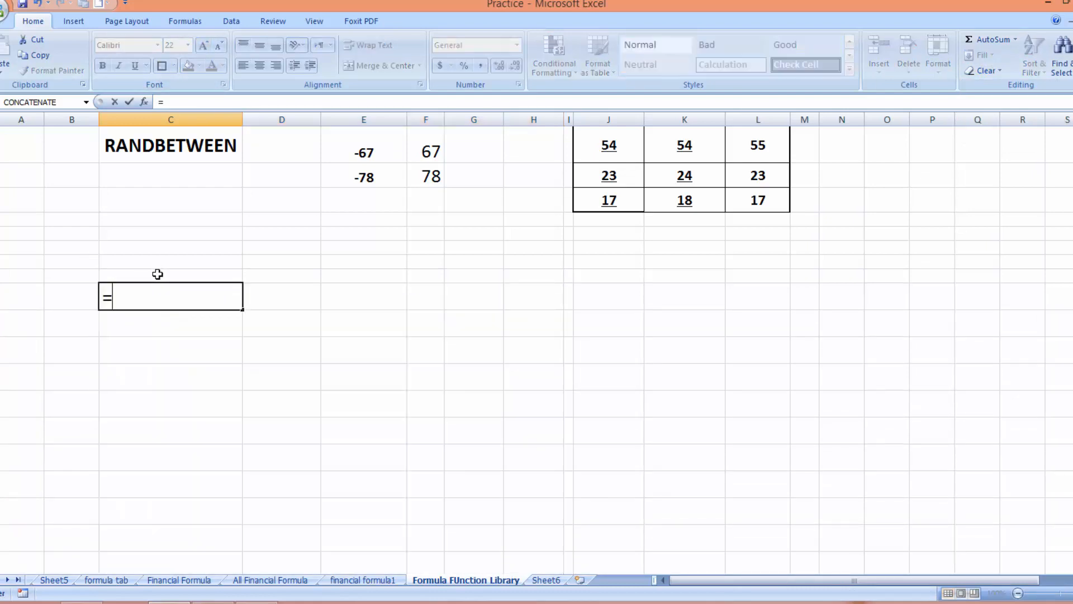
pyautogui.write('RAND')
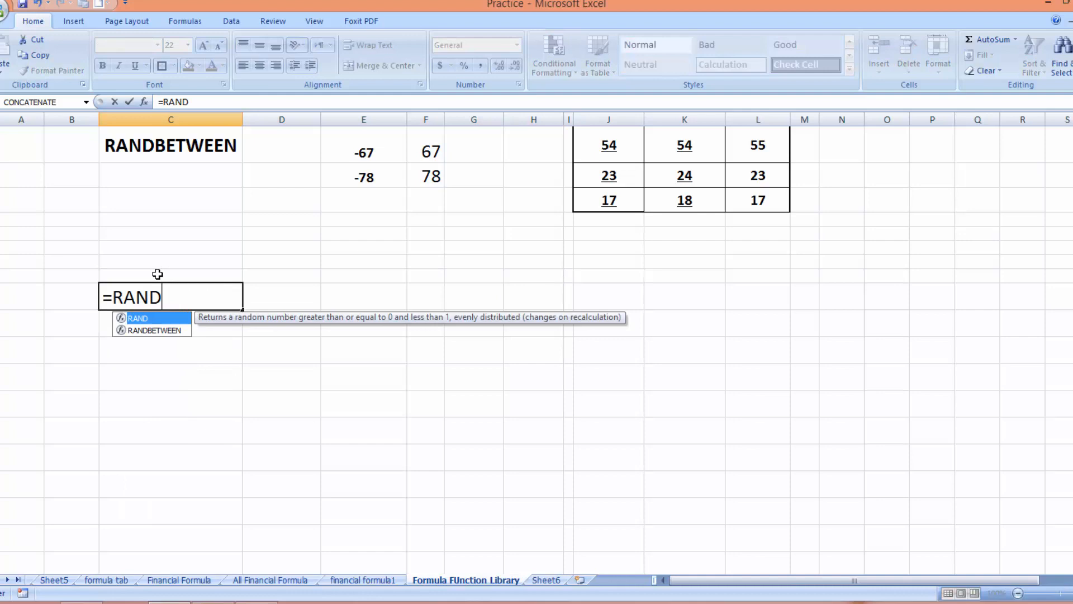
pyautogui.write('BETW')
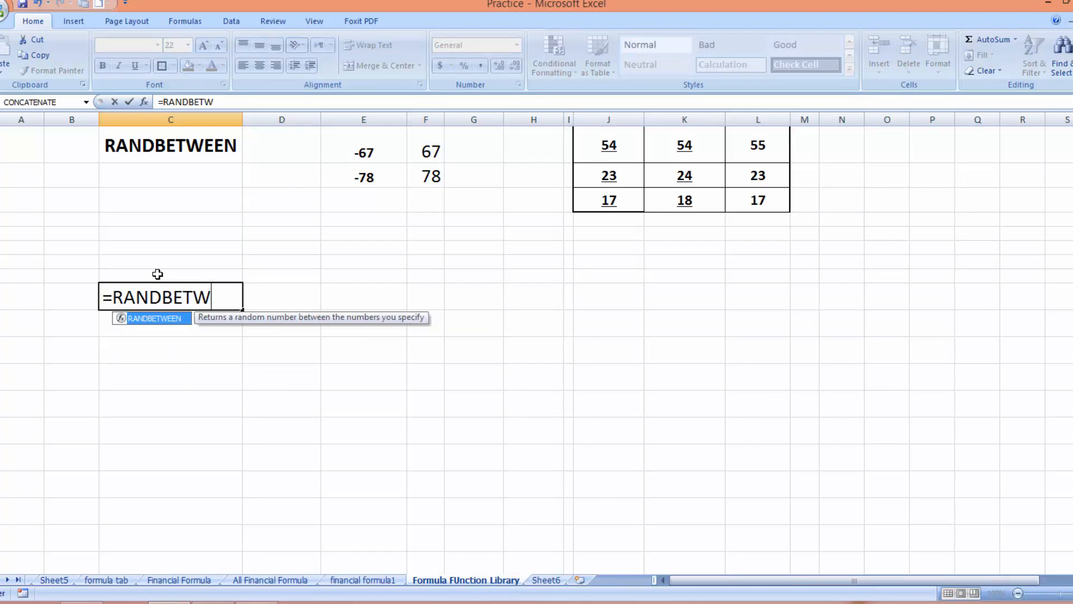
pyautogui.write('EEN(')
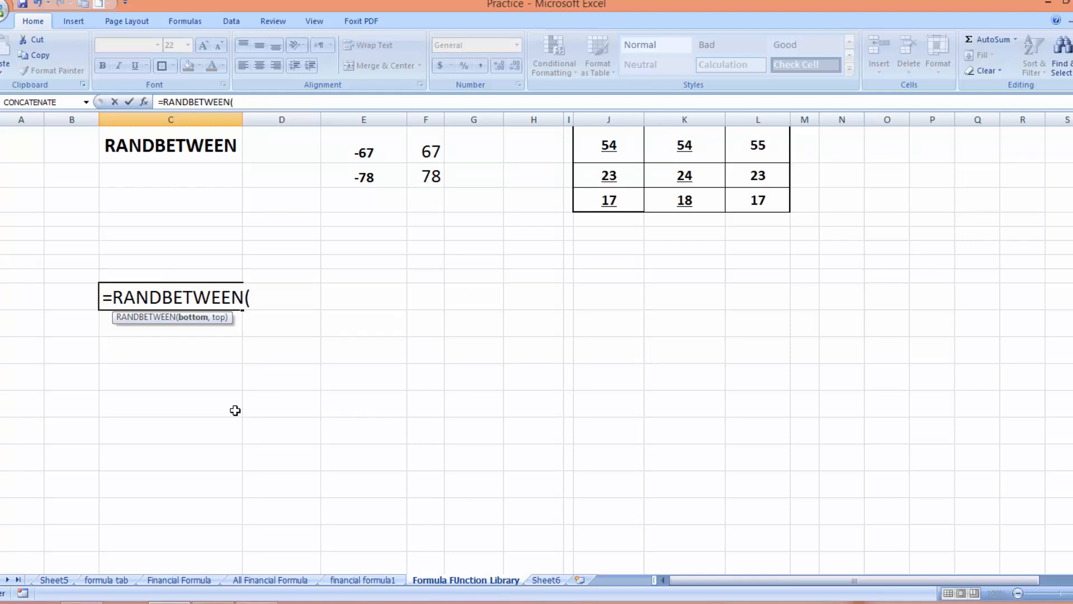
pyautogui.write('50,100')
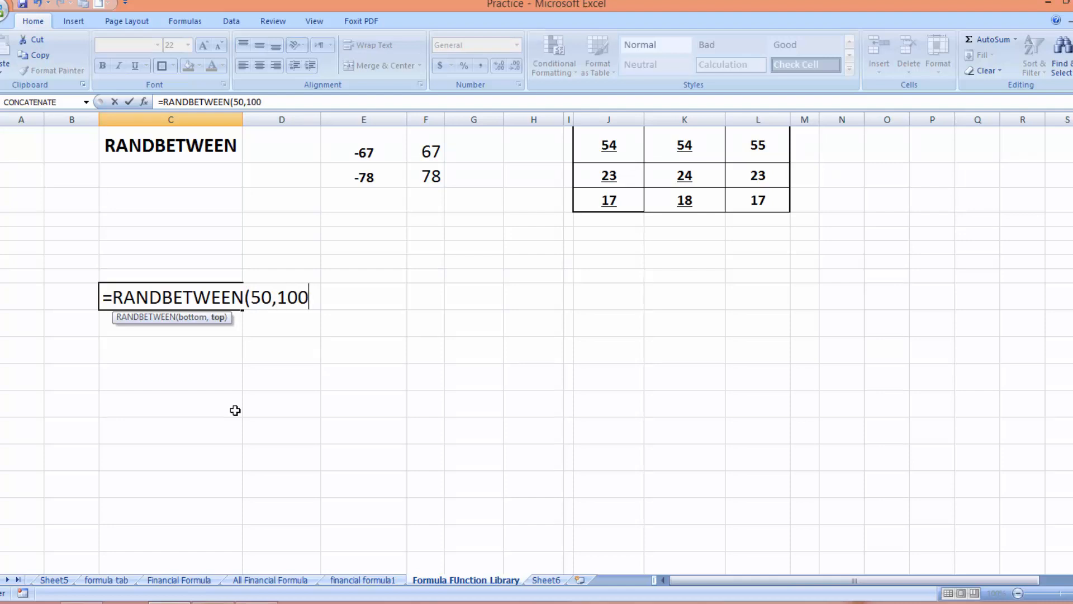
pyautogui.write(')')
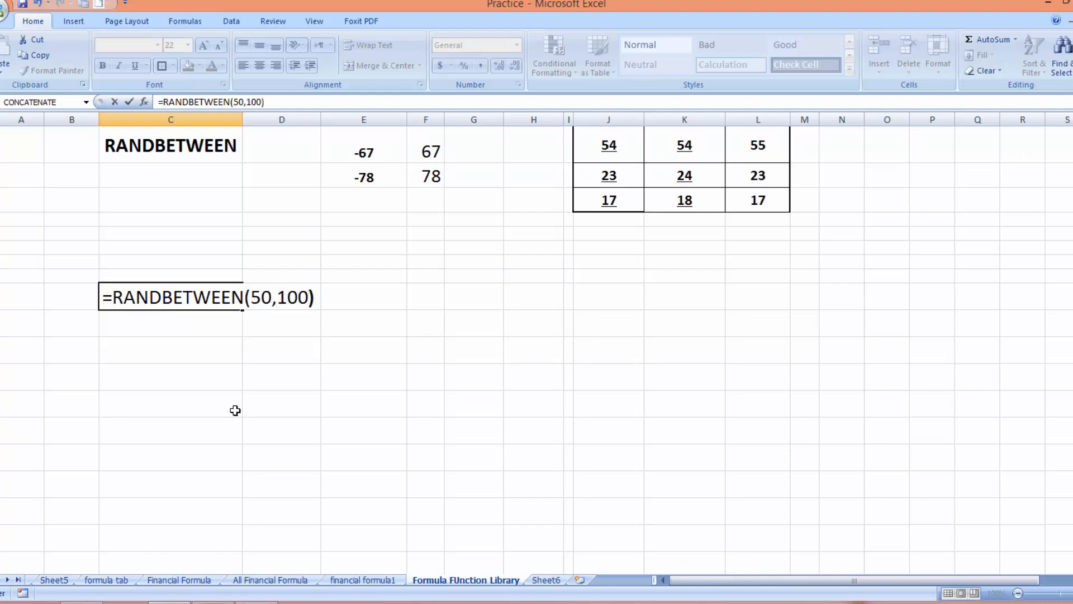
pyautogui.press('Return')
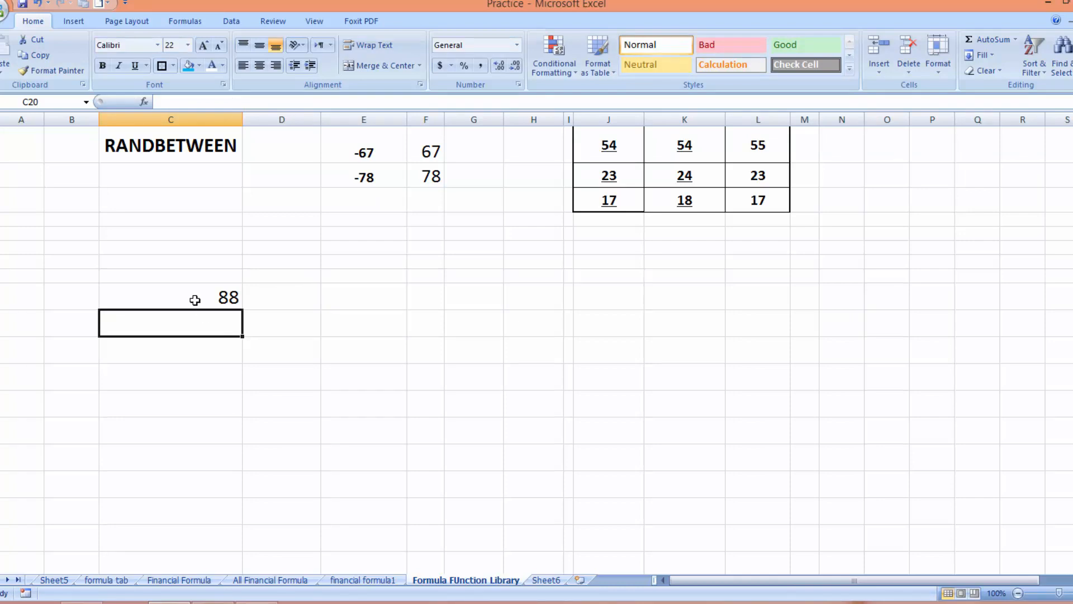
pyautogui.click(194, 300)
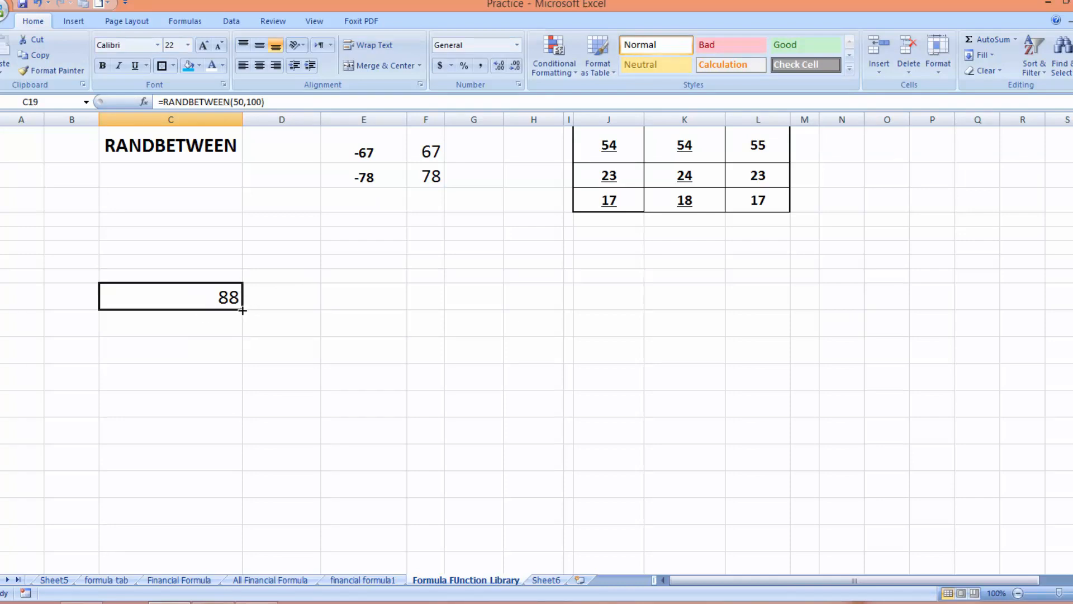
# Fill =RANDBETWEEN(50,100) from C19 across to H28 and adjust column F's width
pyautogui.moveTo(242, 310); pyautogui.dragTo(544, 556)
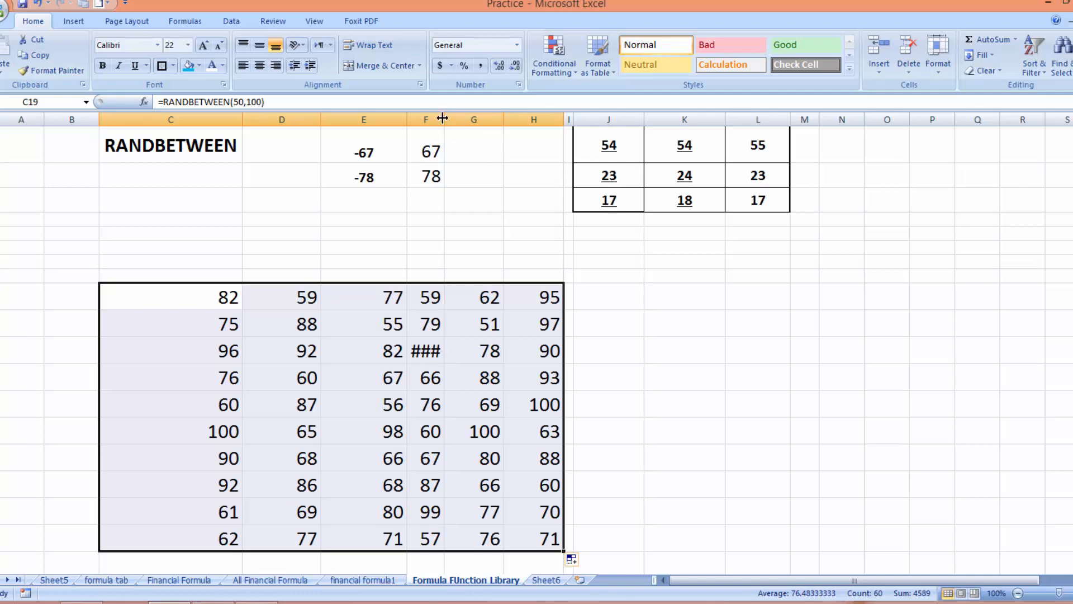
pyautogui.moveTo(441, 116); pyautogui.dragTo(433, 116)
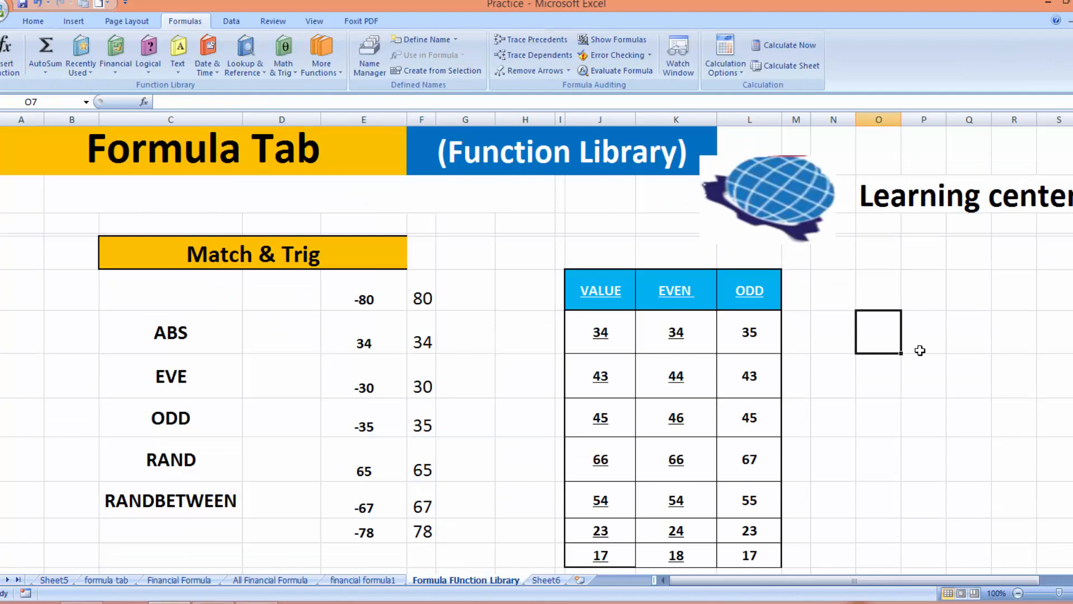
pyautogui.click(33, 21)
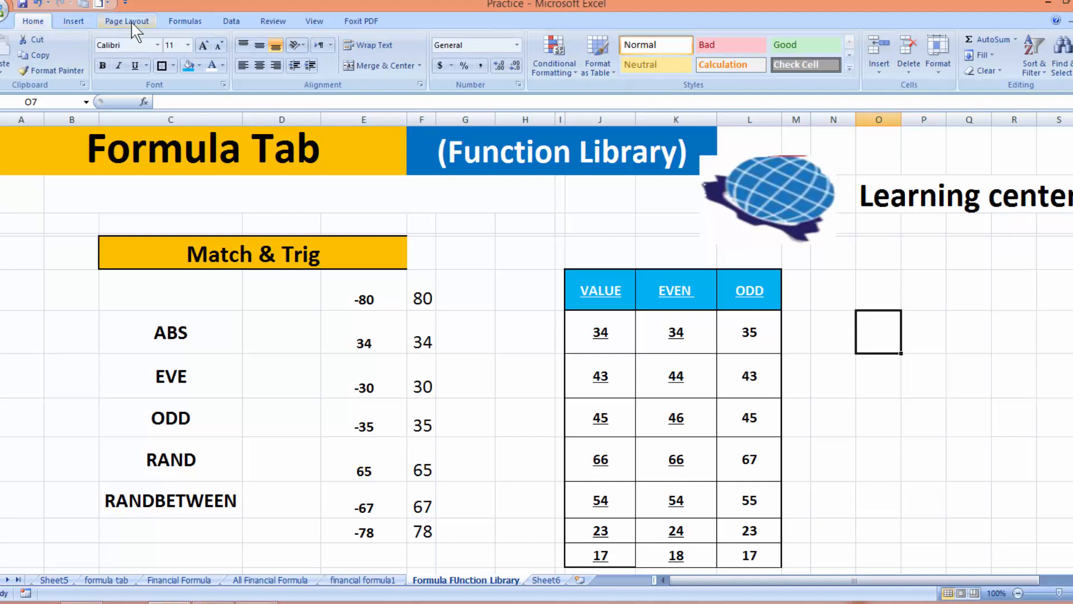